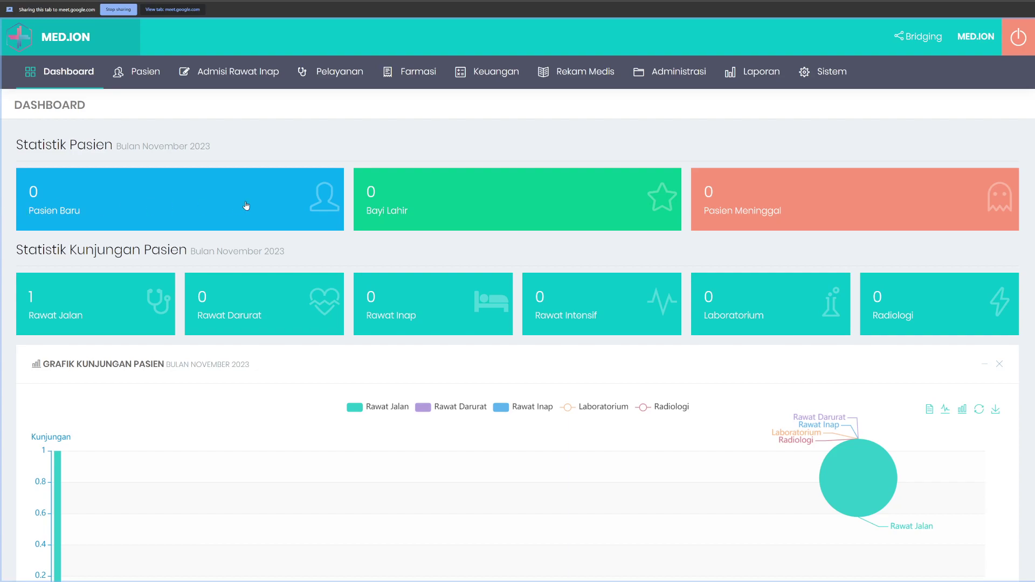
# Step: Show the Pelayanan menu's Perawatan Pasien submenu with its outpatient, emergency, inpatient and ICU queues
pyautogui.click(323, 71)
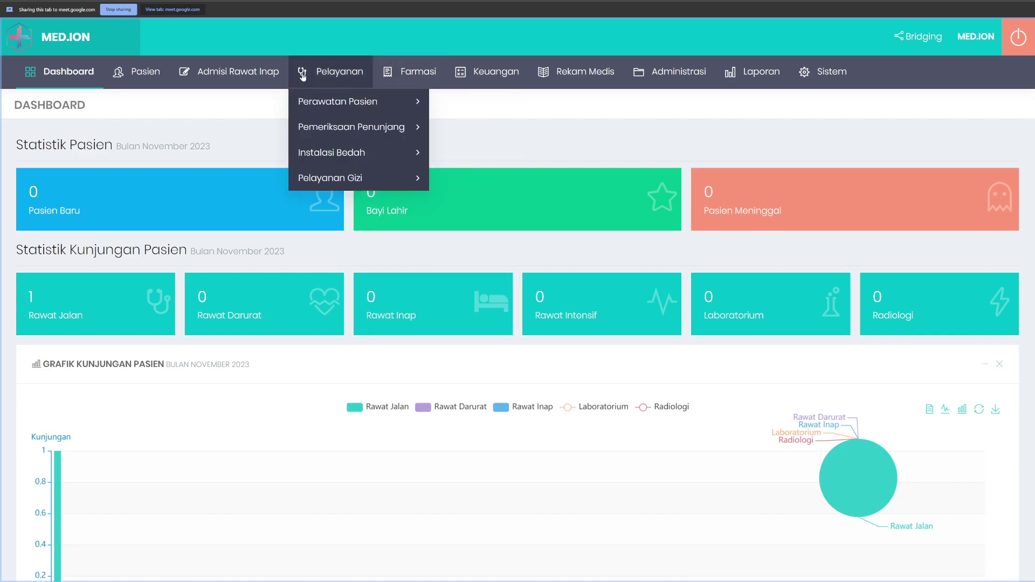
pyautogui.moveTo(377, 101)
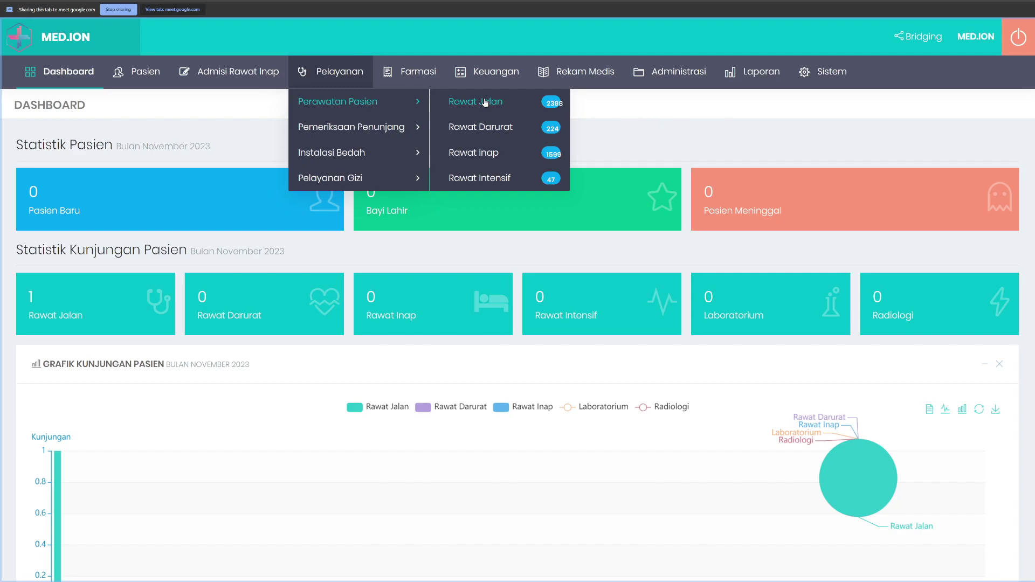
pyautogui.click(485, 103)
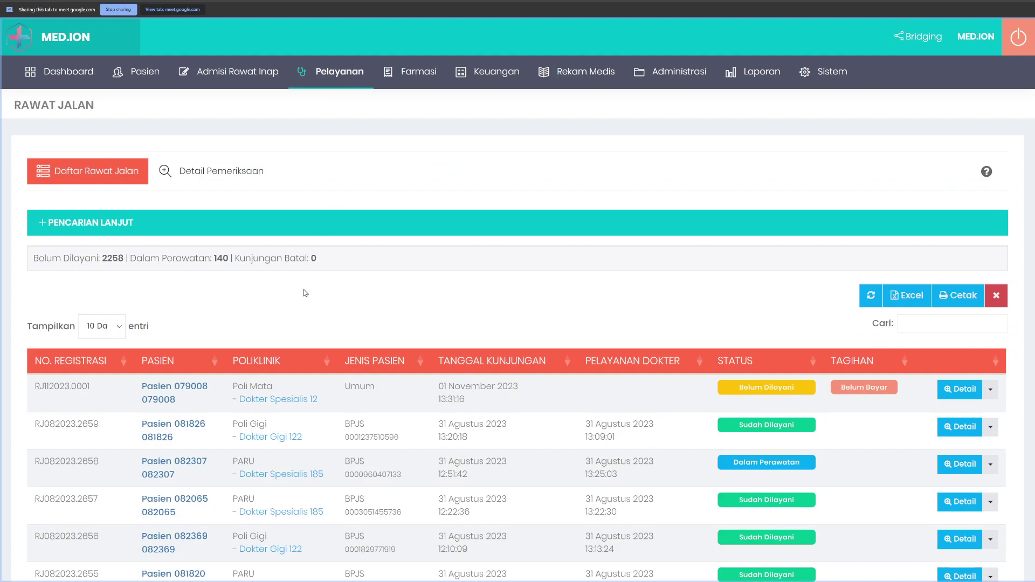
pyautogui.scroll(-3, 388, 310)
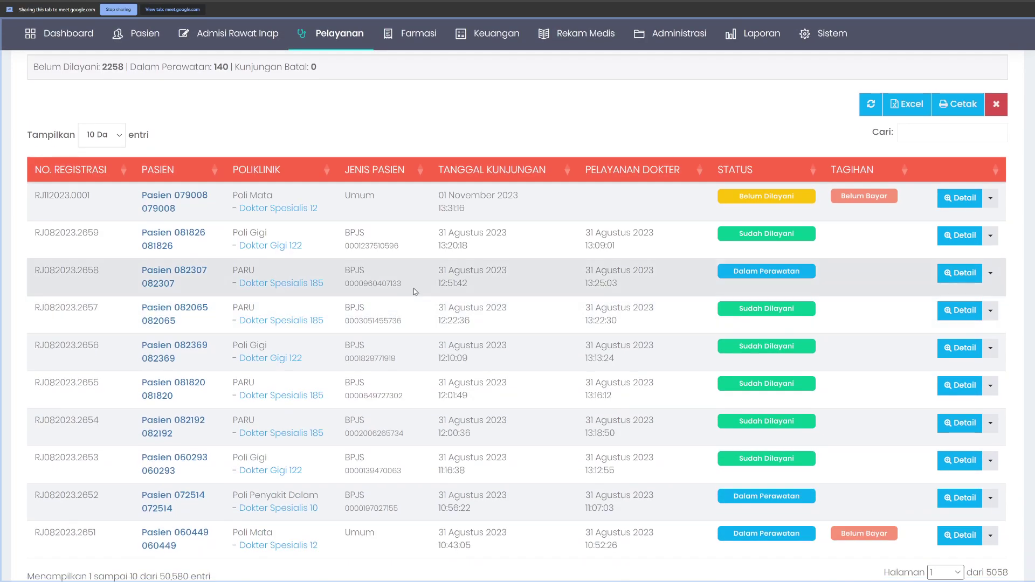
pyautogui.rightClick(412, 198)
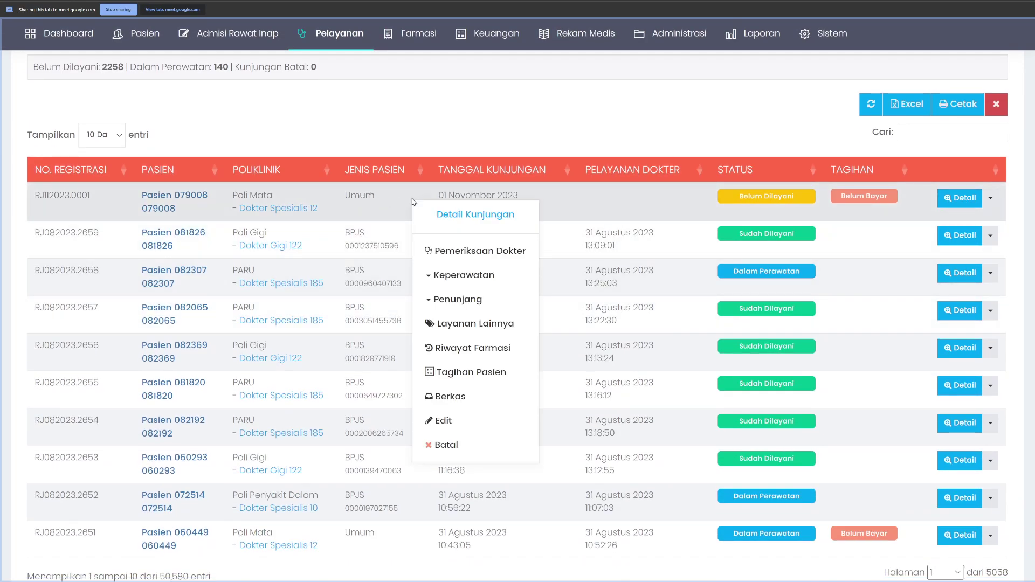
pyautogui.click(456, 252)
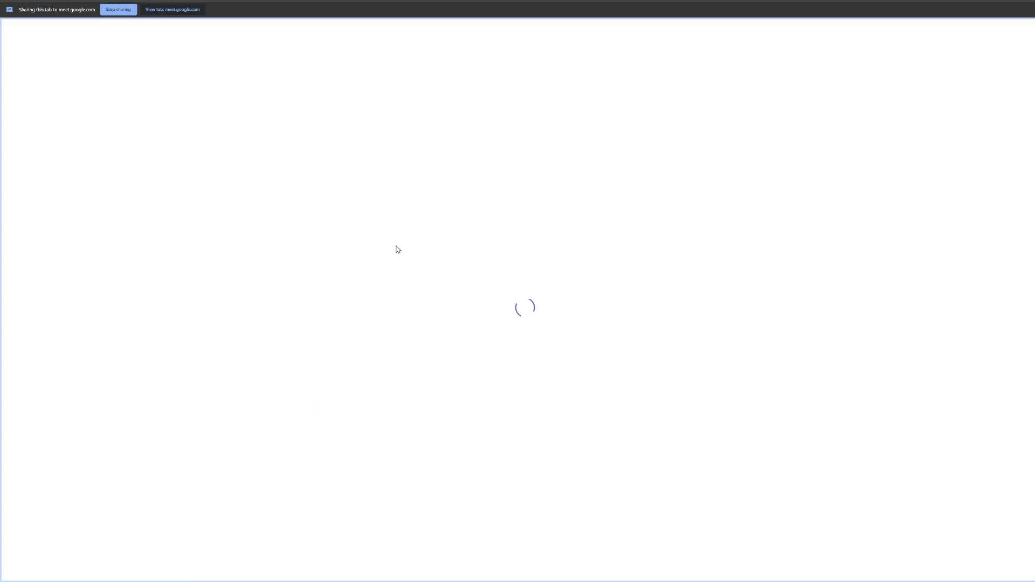
pyautogui.scroll(-4, 461, 282)
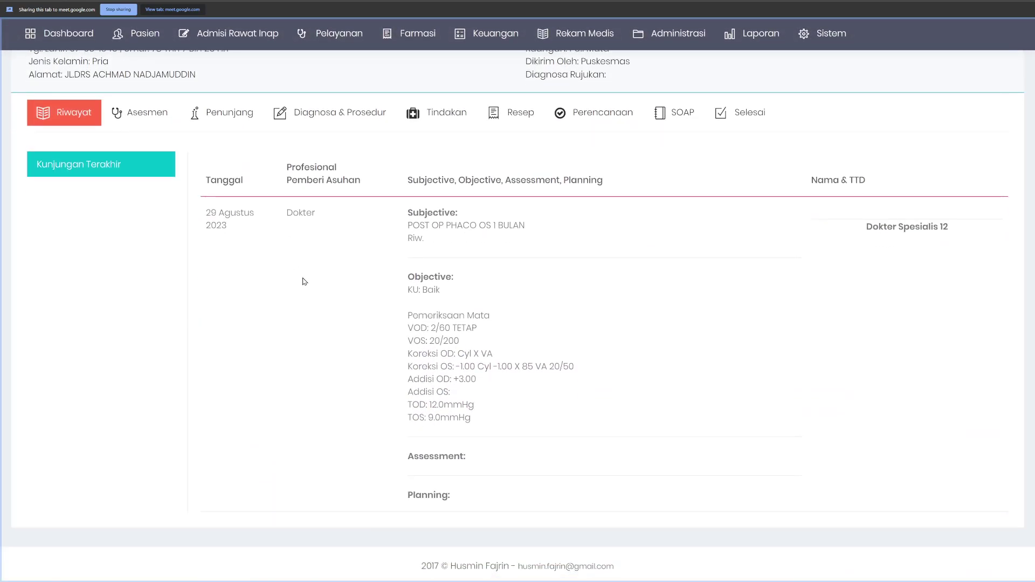
pyautogui.scroll(3, 306, 275)
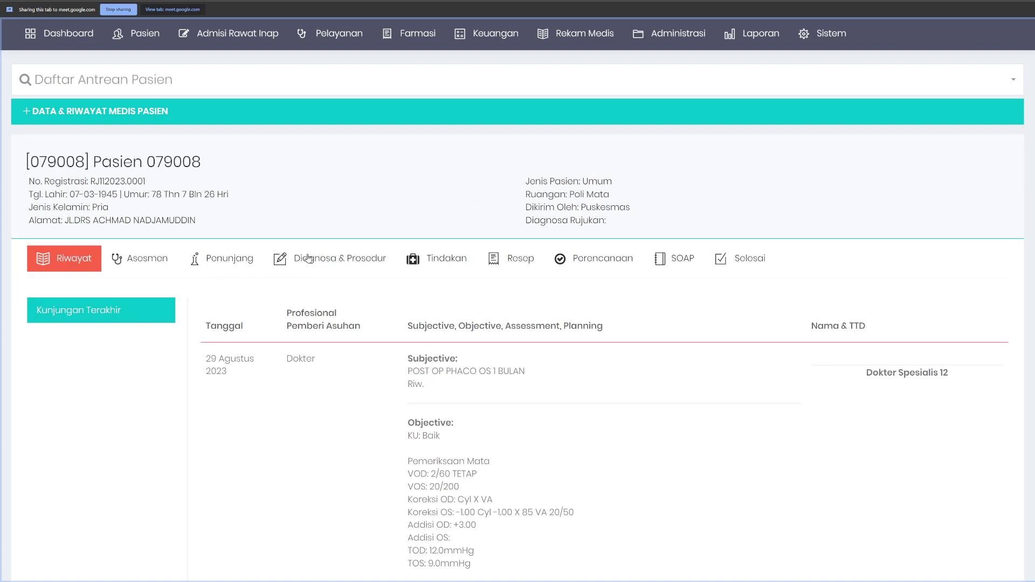
pyautogui.scroll(-1, 159, 321)
pyautogui.scroll(-1, 345, 291)
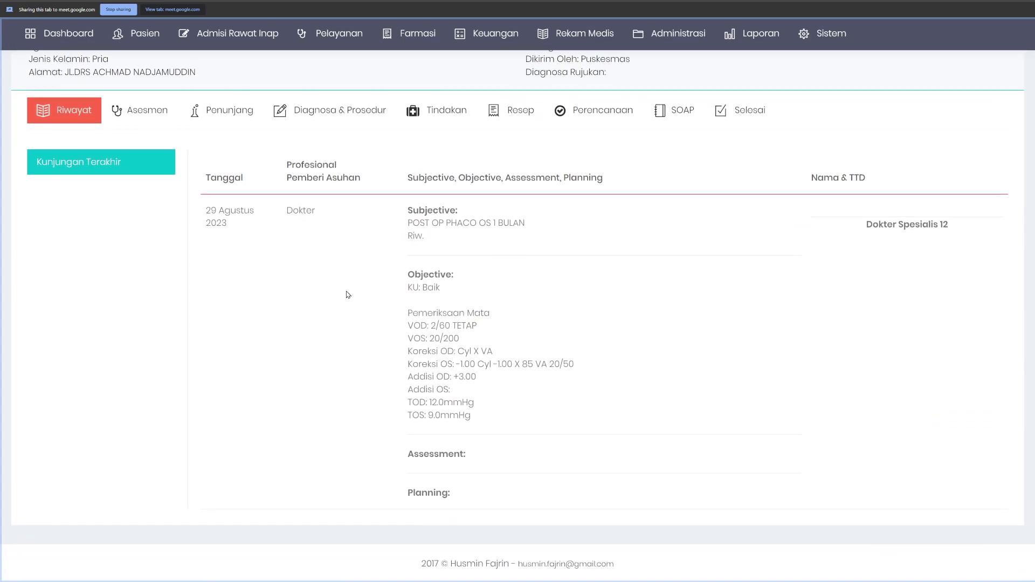
pyautogui.scroll(1, 348, 294)
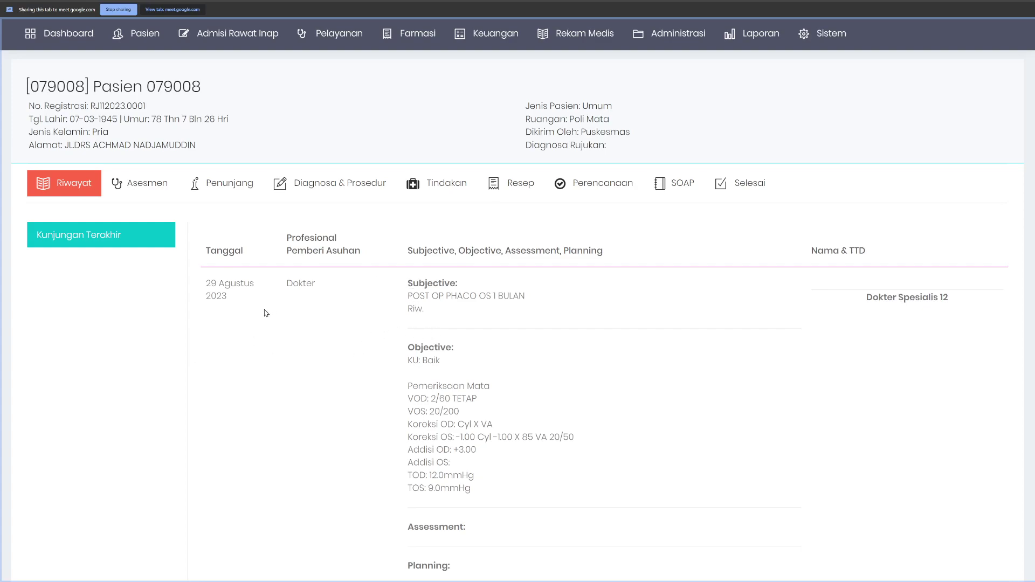
pyautogui.scroll(2, 281, 318)
pyautogui.scroll(-1, 285, 323)
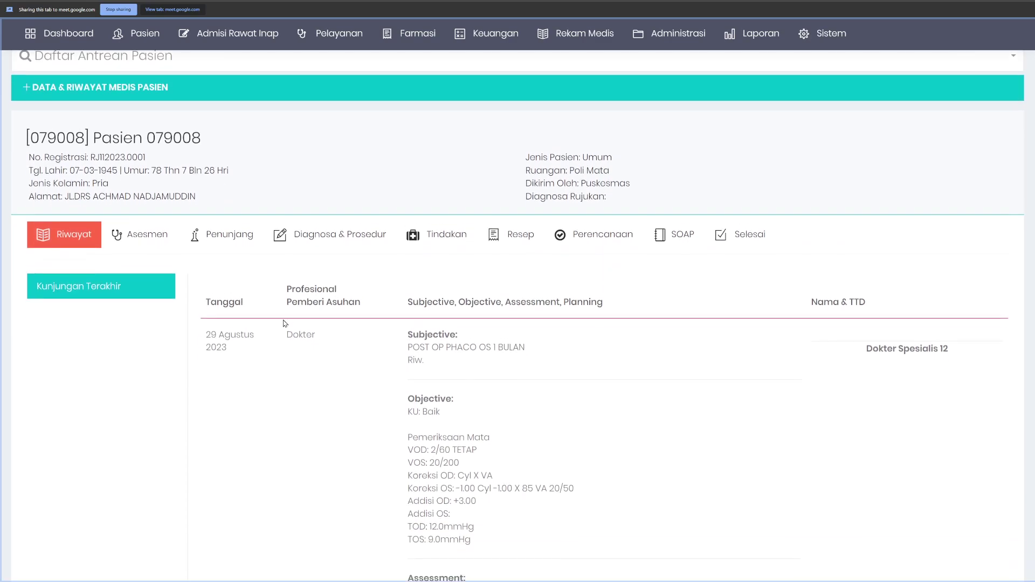
pyautogui.scroll(2, 295, 325)
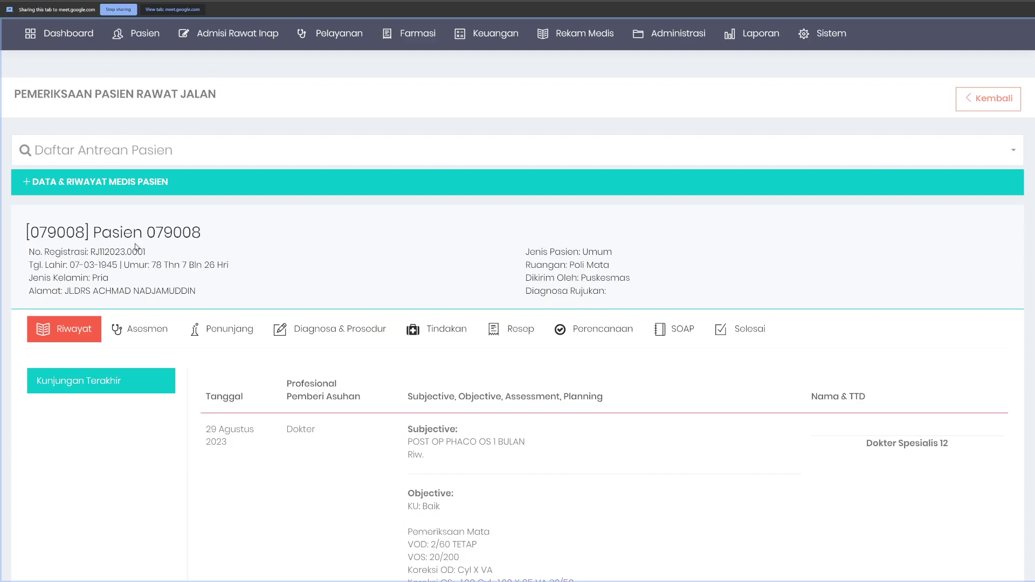
# Step: Expand DATA & RIWAYAT MEDIS PASIEN and list the patient's past Rawat Jalan visits
pyautogui.click(165, 185)
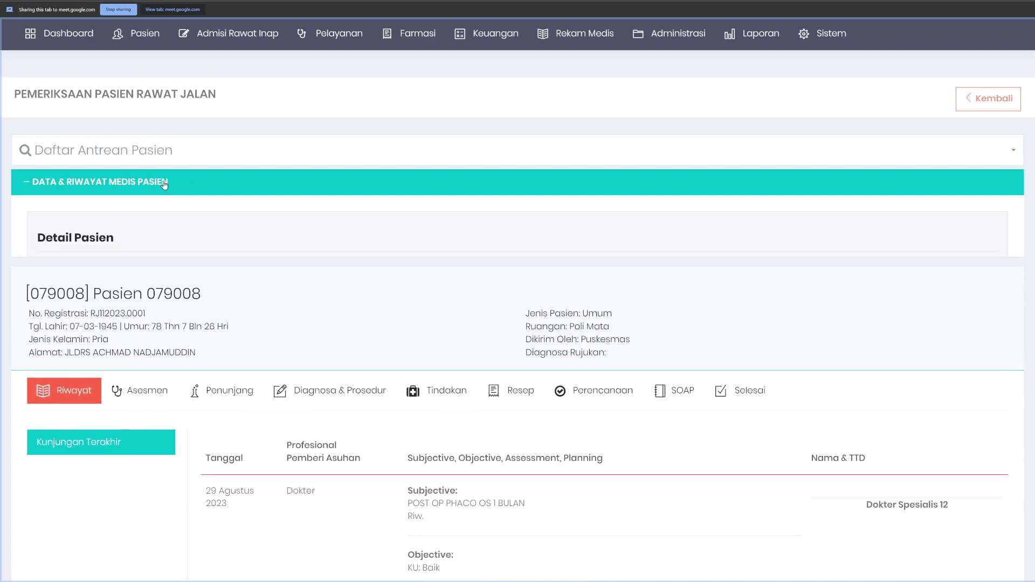
pyautogui.scroll(-2, 246, 232)
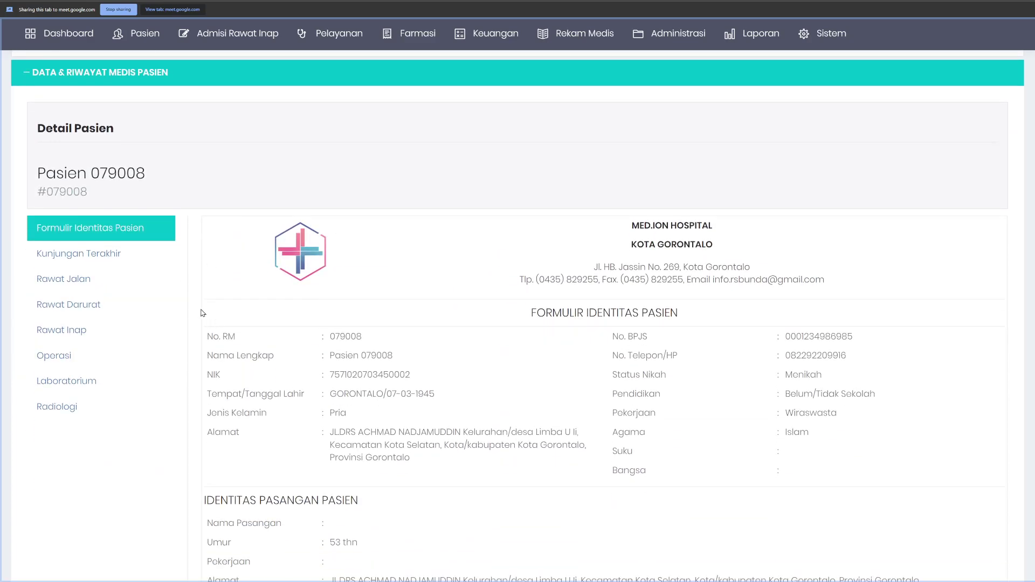
pyautogui.click(69, 282)
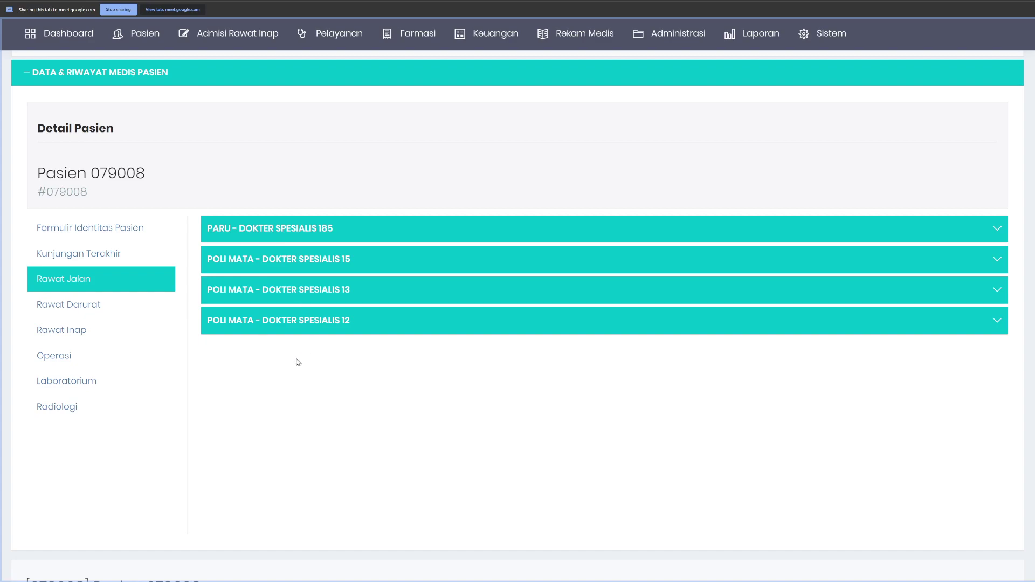
pyautogui.scroll(-1, 409, 363)
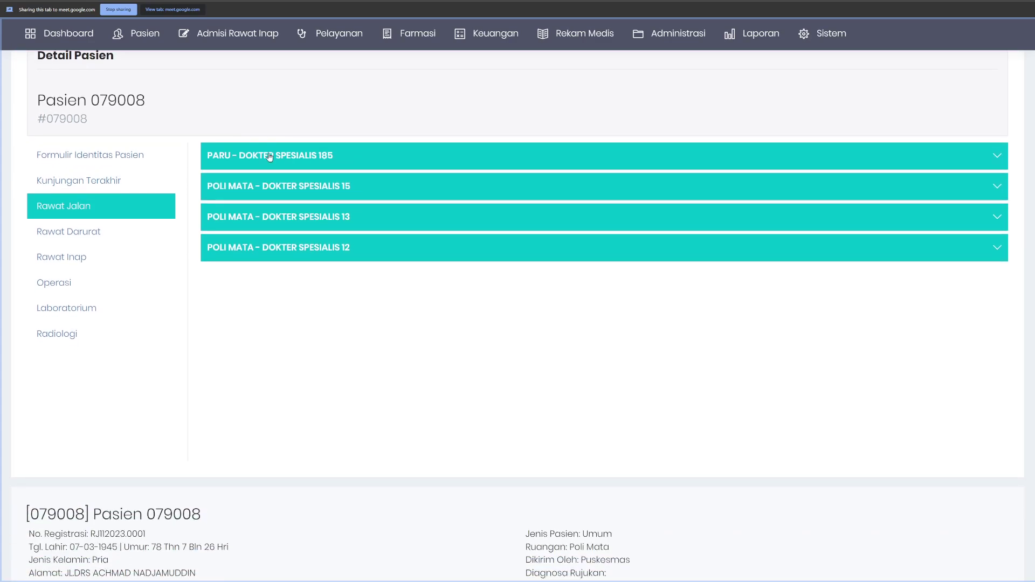
# Step: Read the Paru Spesialis 185 and Poli Mata Spesialis 15 notes, including the 08 Agustus 2023 exam
pyautogui.click(291, 158)
pyautogui.click(275, 159)
pyautogui.click(269, 188)
pyautogui.scroll(-1, 324, 312)
pyautogui.scroll(-1, 322, 310)
pyautogui.scroll(1, 315, 270)
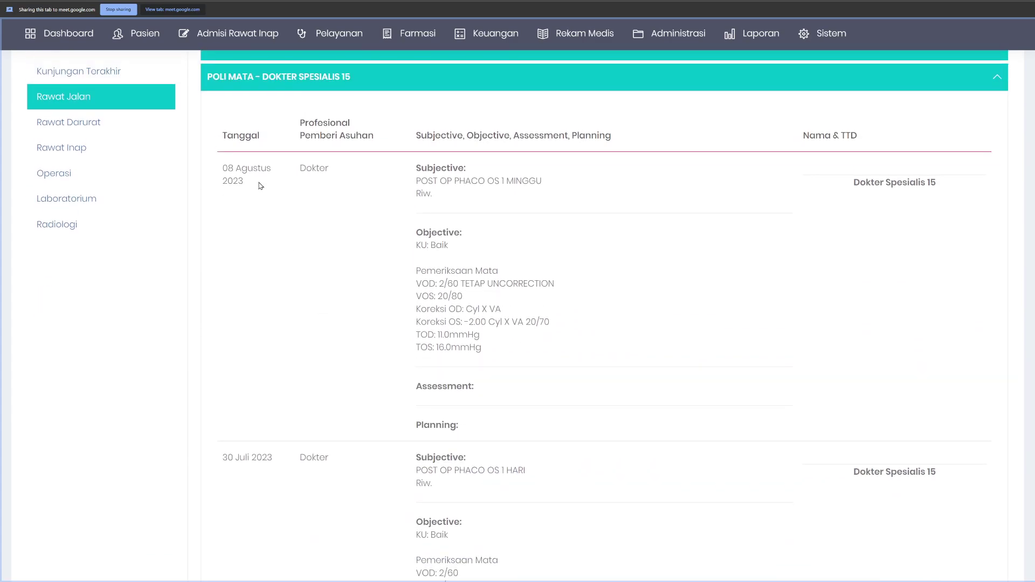
pyautogui.scroll(1, 270, 229)
pyautogui.moveTo(224, 240); pyautogui.dragTo(536, 432)
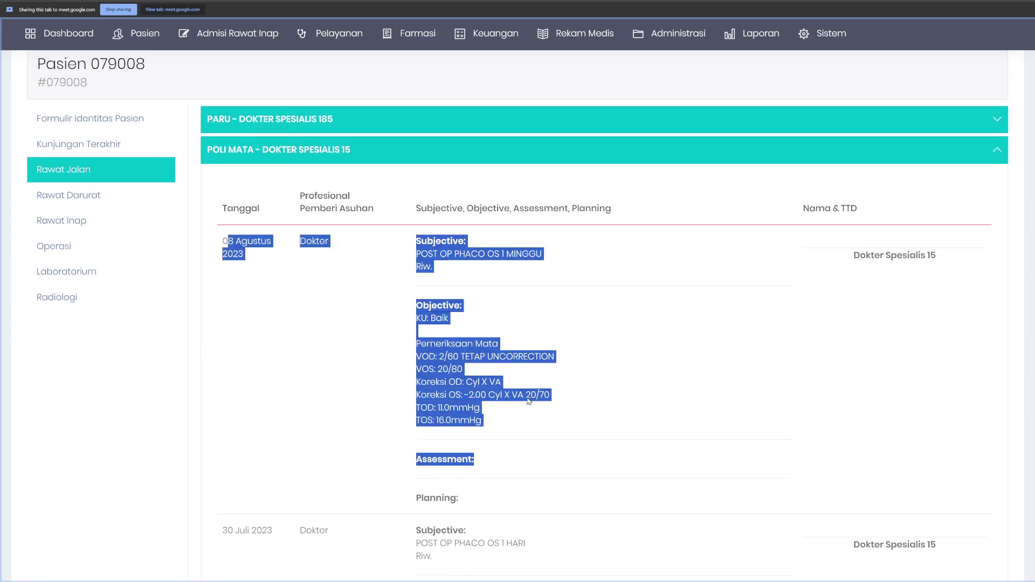
pyautogui.click(377, 194)
pyautogui.click(286, 151)
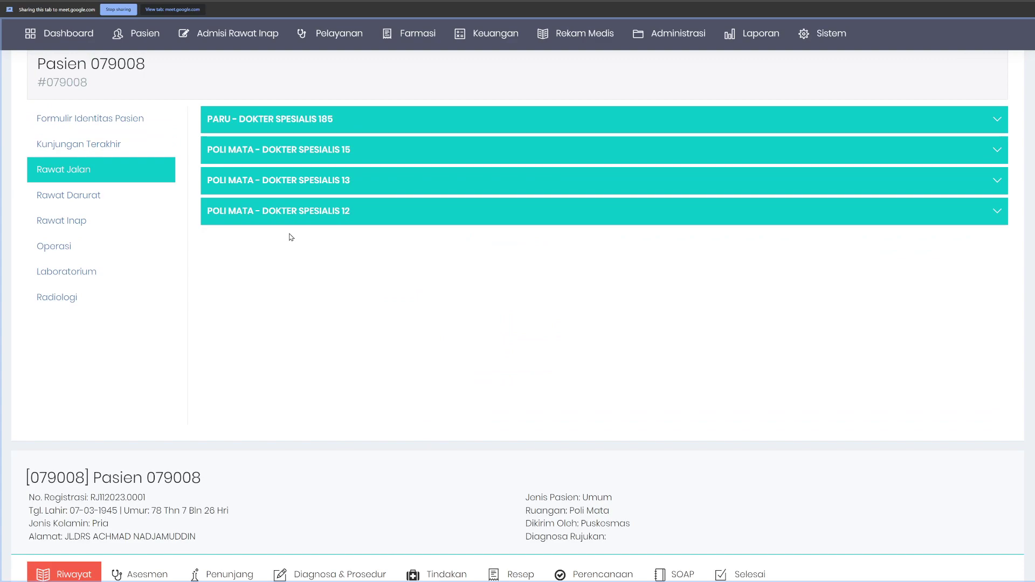
# Step: Expand the Poli Mata Spesialis 12 and 13 notes, then reread Spesialis 15's 08 Agustus 2023 note
pyautogui.click(305, 216)
pyautogui.click(266, 181)
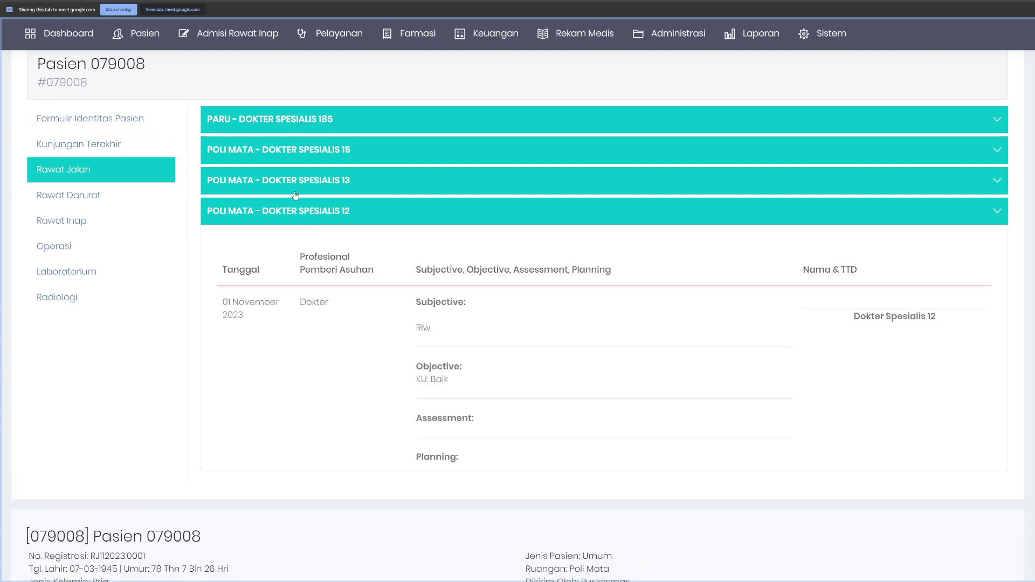
pyautogui.click(305, 155)
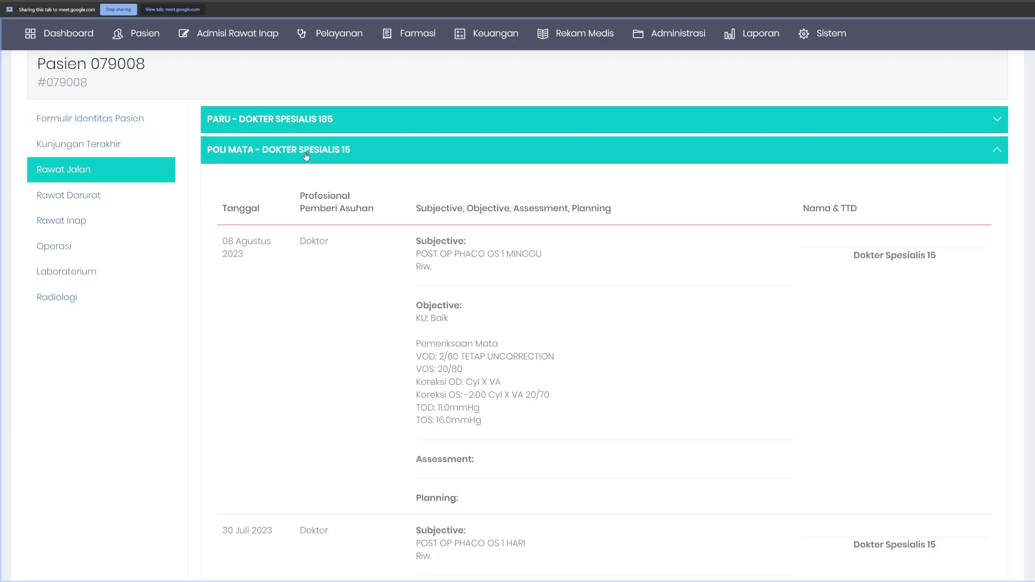
pyautogui.moveTo(222, 241); pyautogui.dragTo(949, 445)
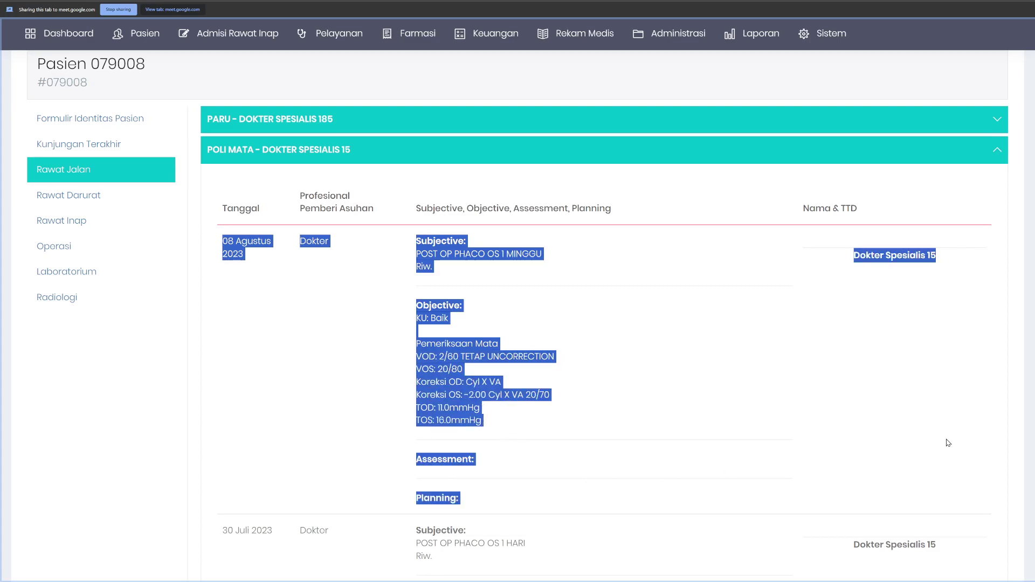
pyautogui.click(948, 443)
pyautogui.scroll(3, 358, 324)
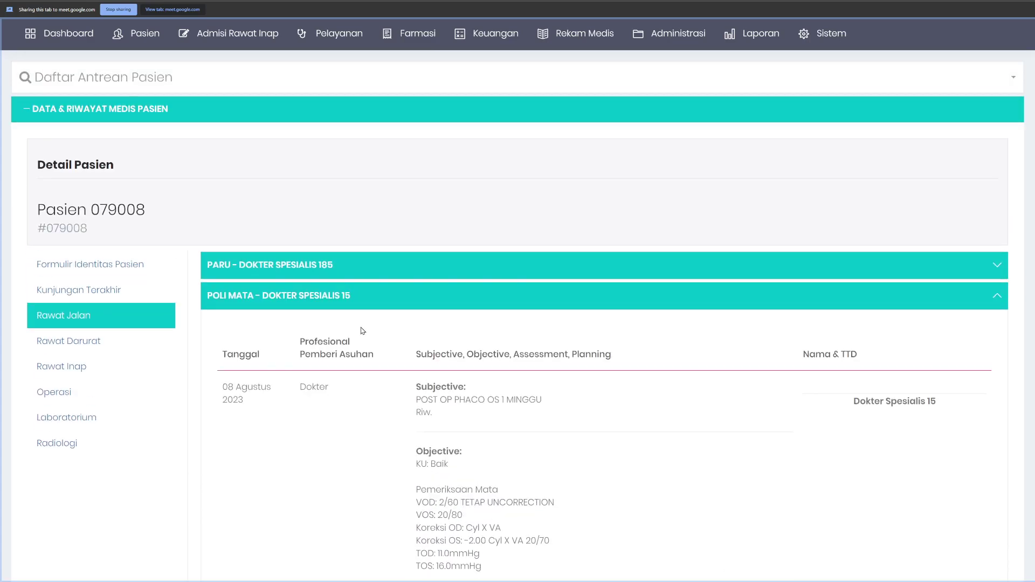
# Step: Collapse the medical history panel and scroll through Dokter Spesialis 12's 29 Agustus 2023 post-op note
pyautogui.click(125, 111)
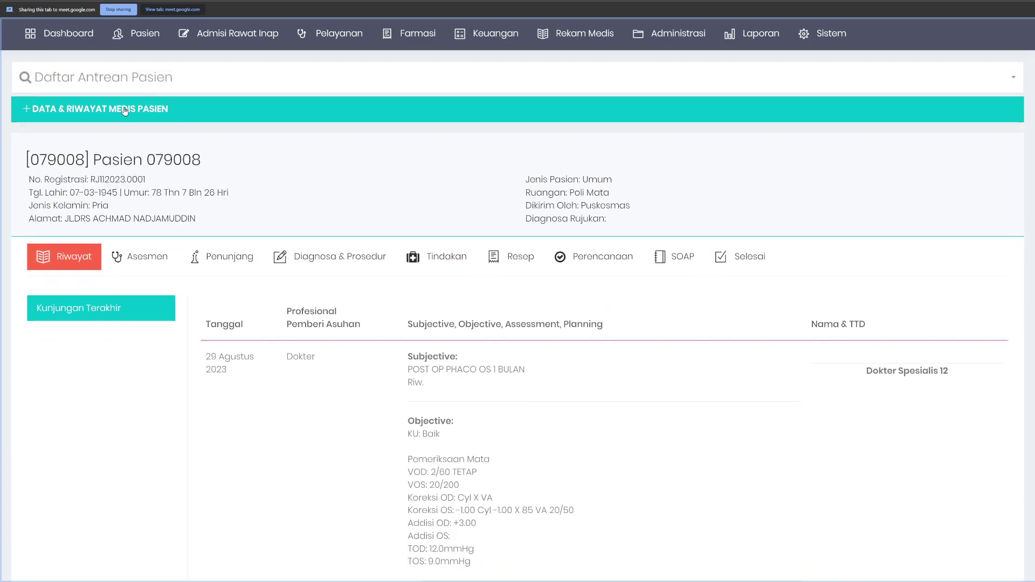
pyautogui.scroll(-3, 388, 350)
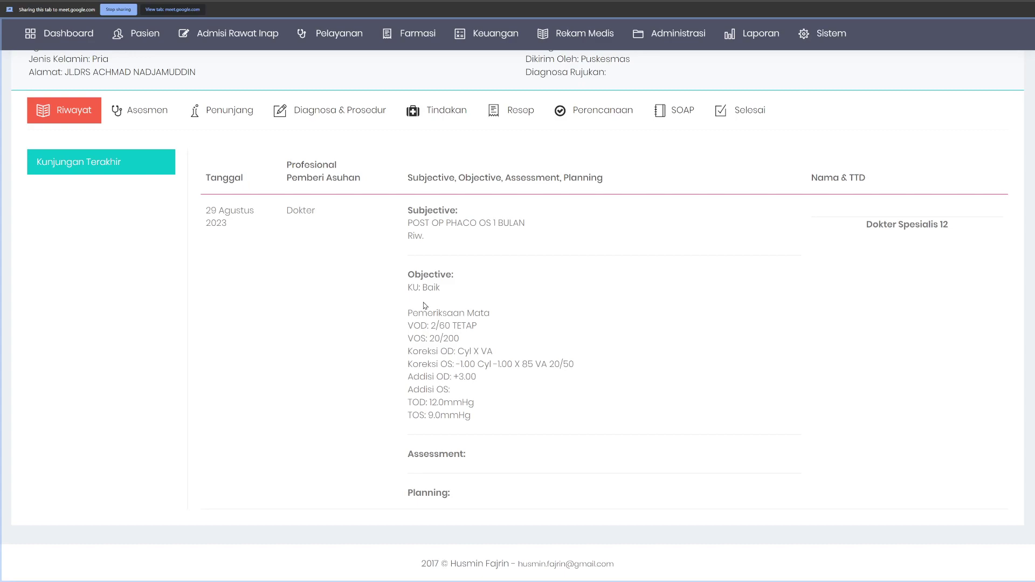
pyautogui.scroll(1, 469, 319)
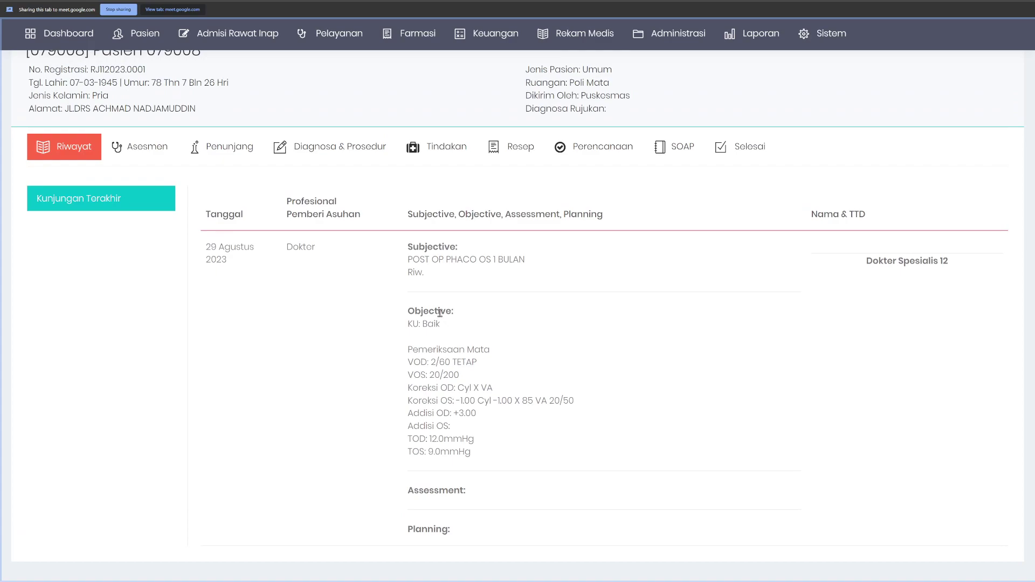
pyautogui.scroll(-1, 440, 313)
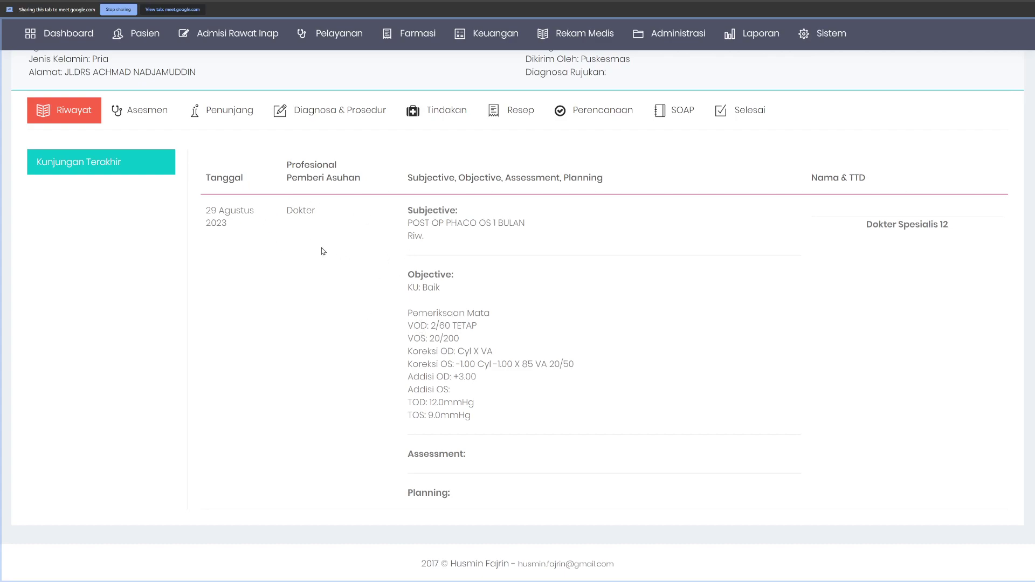
# Step: Review the nurse's initial assessment report, then show the Riwayat last-visit SOAP notes
pyautogui.click(144, 120)
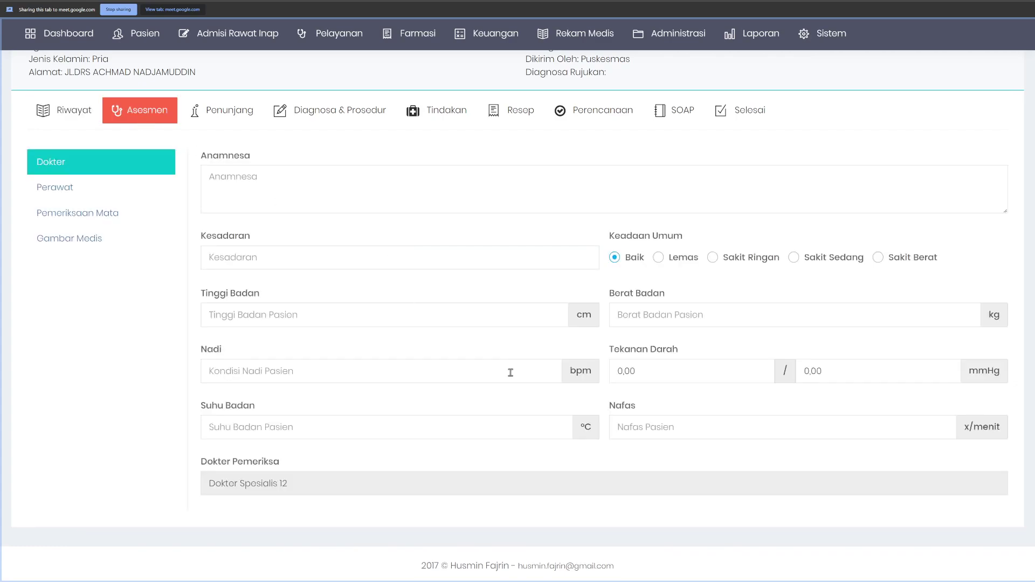
pyautogui.click(107, 195)
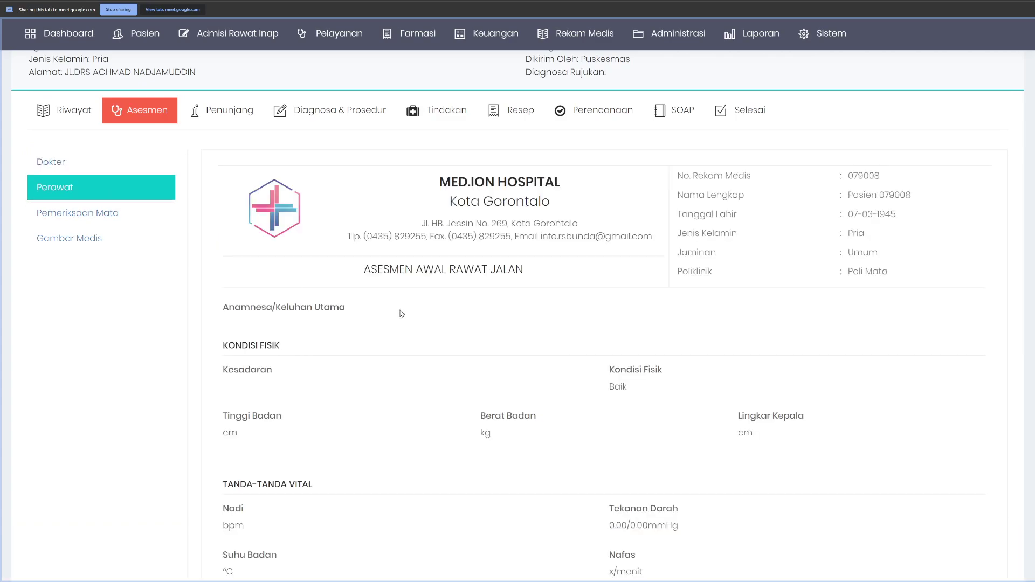
pyautogui.scroll(-5, 423, 310)
pyautogui.scroll(-5, 421, 310)
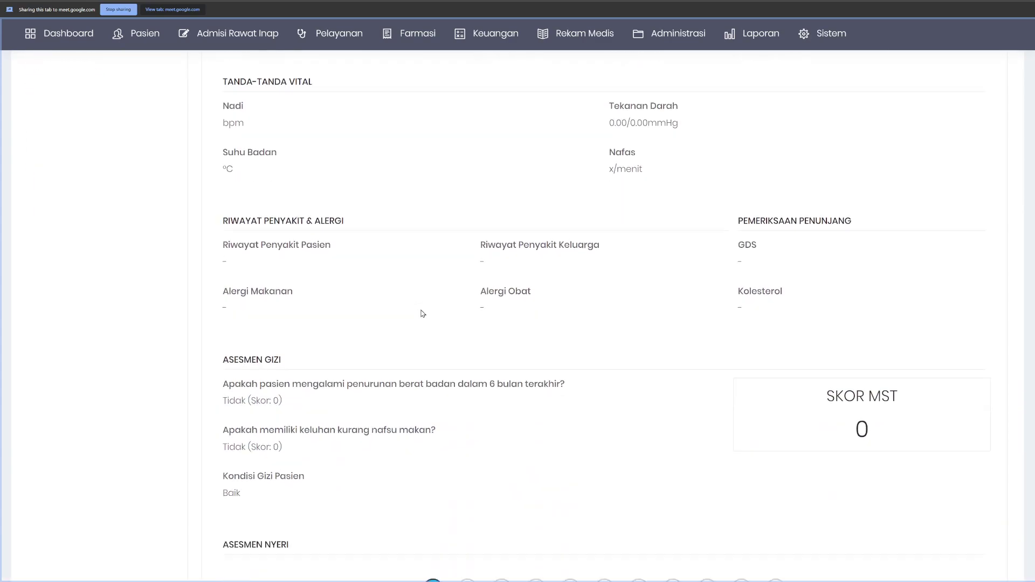
pyautogui.scroll(5, 418, 370)
pyautogui.scroll(3, 341, 262)
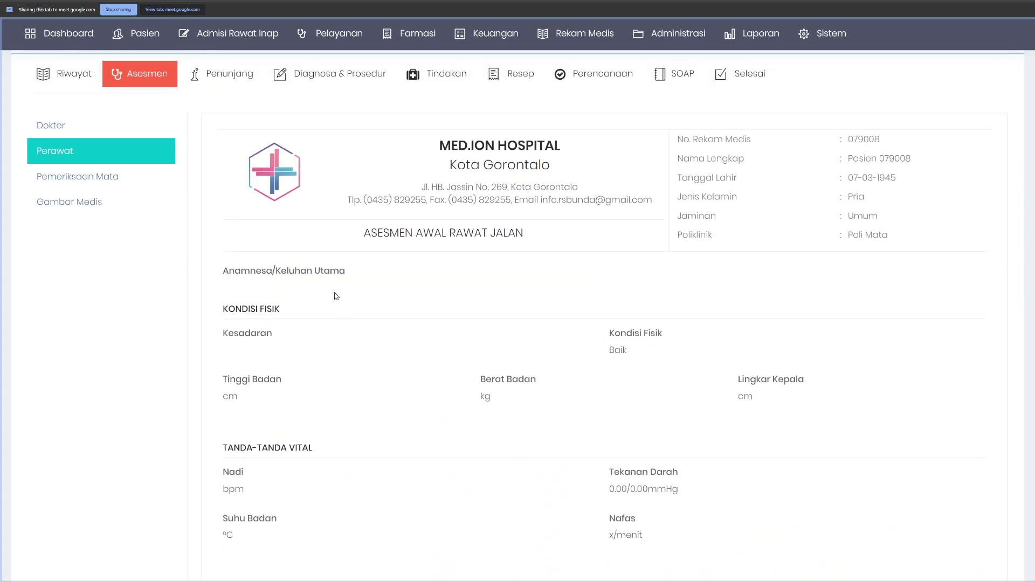
pyautogui.scroll(-3, 358, 327)
pyautogui.scroll(5, 330, 318)
pyautogui.click(71, 114)
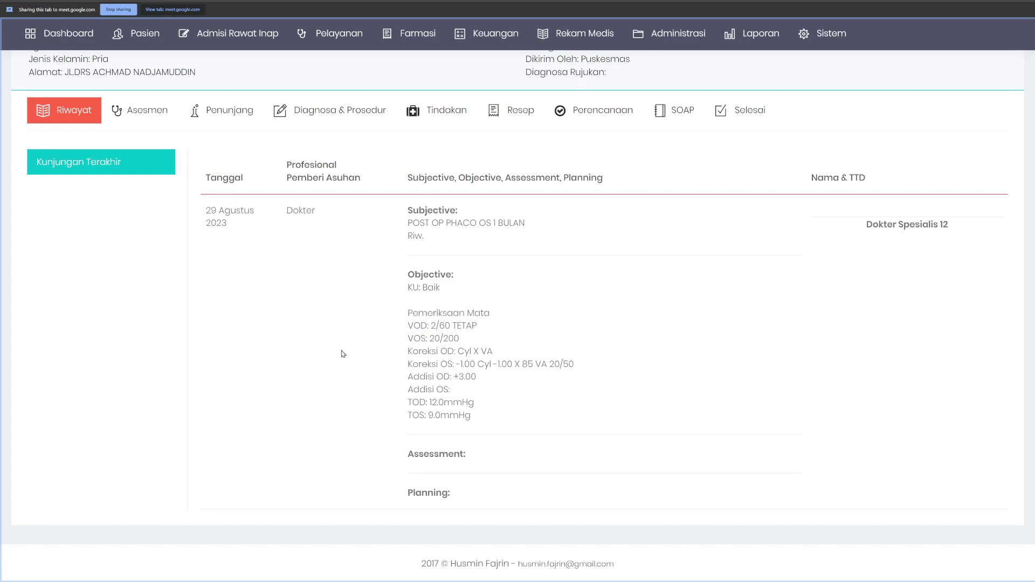
pyautogui.moveTo(206, 212); pyautogui.dragTo(254, 227)
pyautogui.click(243, 229)
pyautogui.click(128, 116)
# Step: Bring up and look over the doctor's assessment form
pyautogui.scroll(-5, 502, 349)
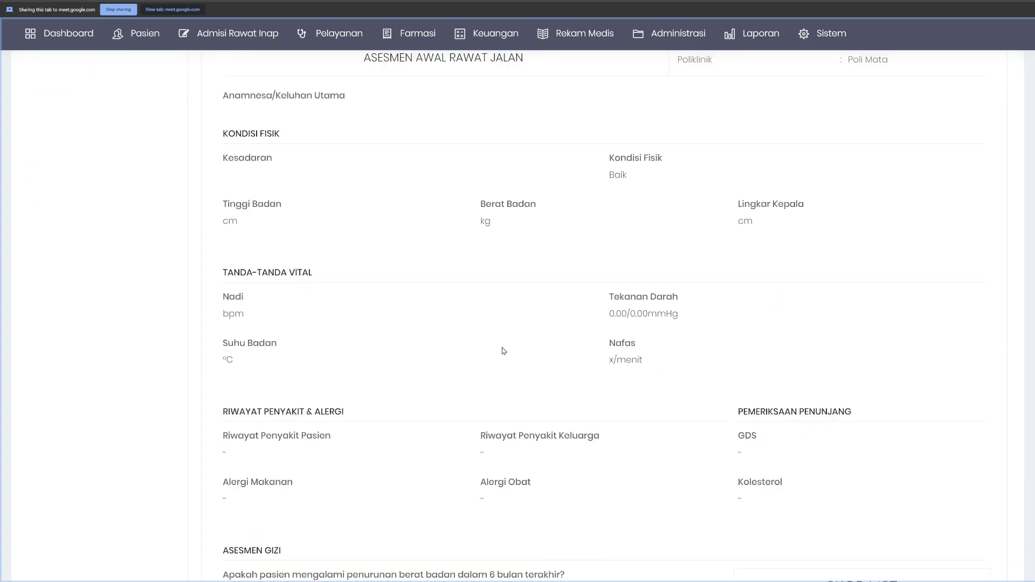
pyautogui.scroll(8, 499, 323)
pyautogui.scroll(-3, 187, 361)
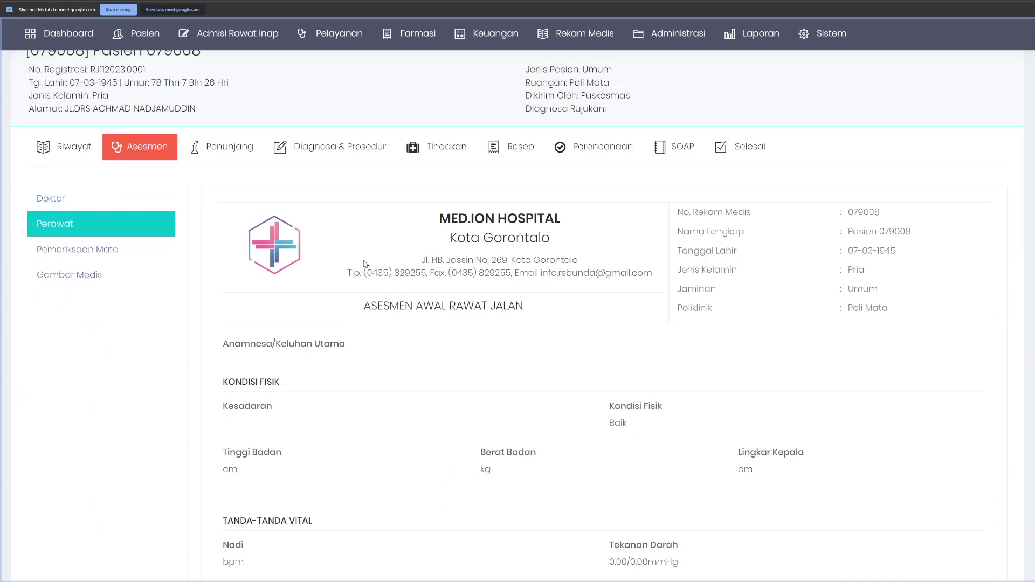
pyautogui.click(65, 199)
pyautogui.scroll(-2, 449, 318)
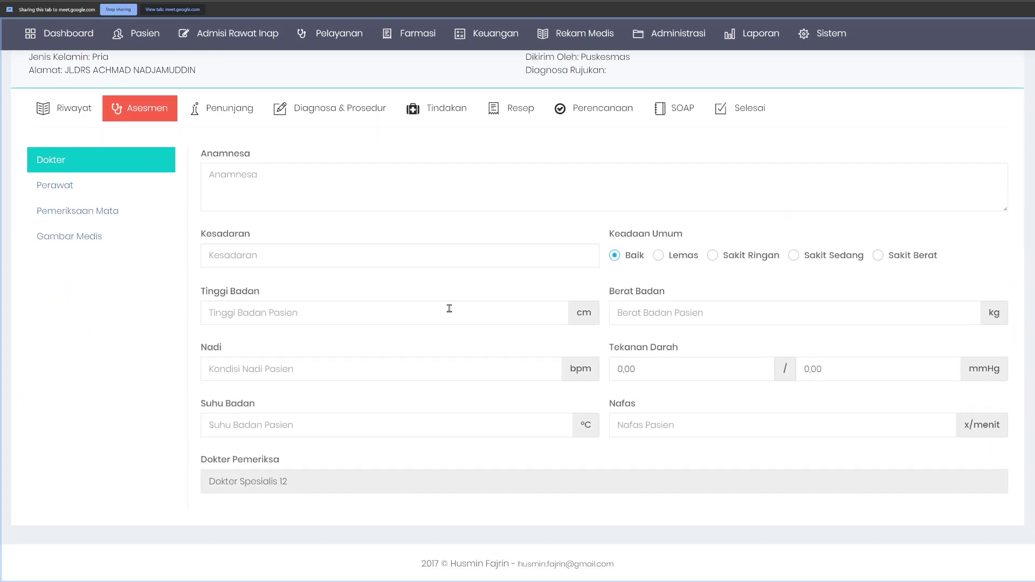
pyautogui.scroll(3, 273, 246)
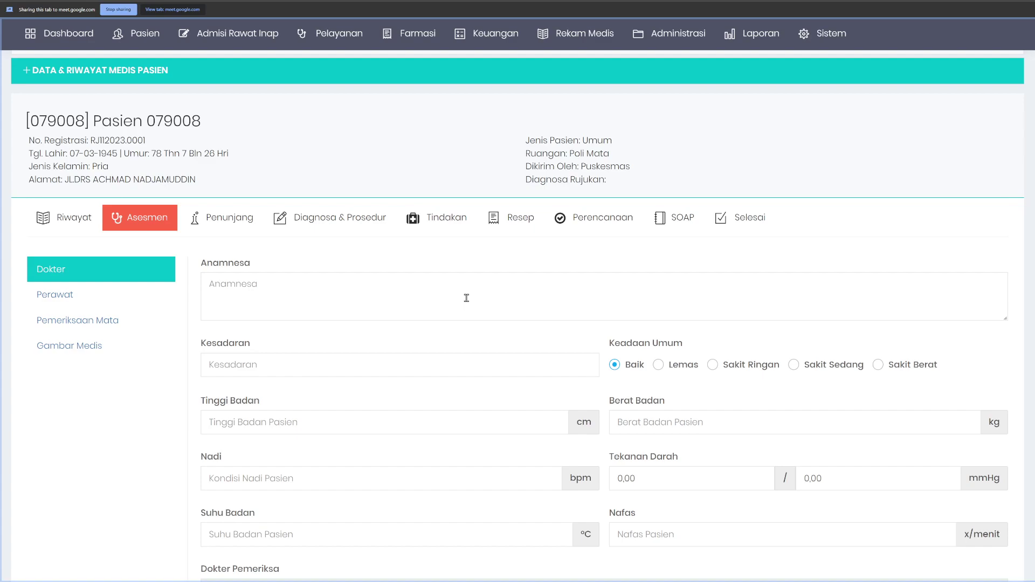
pyautogui.scroll(-1, 296, 306)
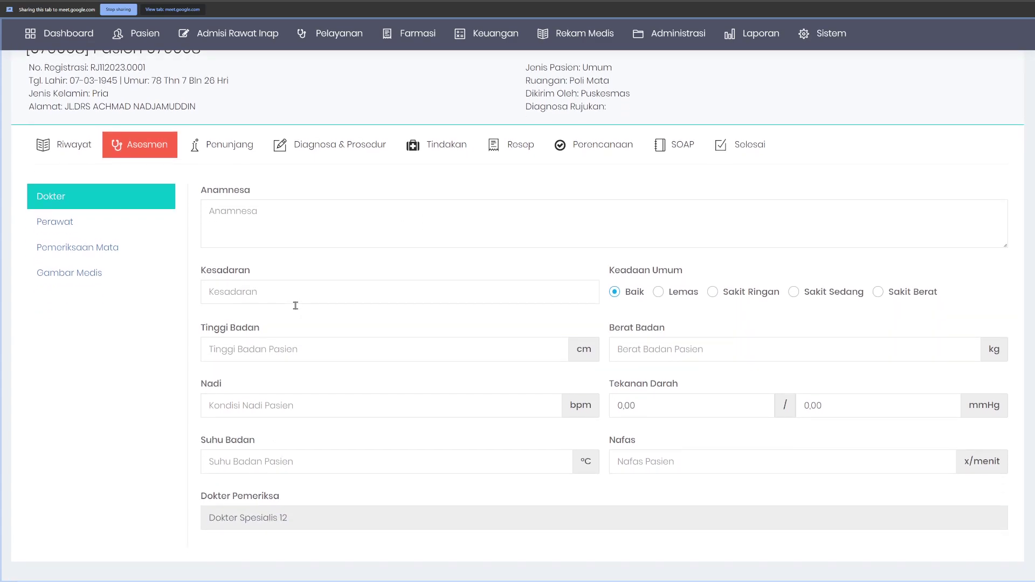
# Step: Read through the nurse's assessment report
pyautogui.click(92, 229)
pyautogui.scroll(-3, 487, 391)
pyautogui.scroll(-7, 487, 391)
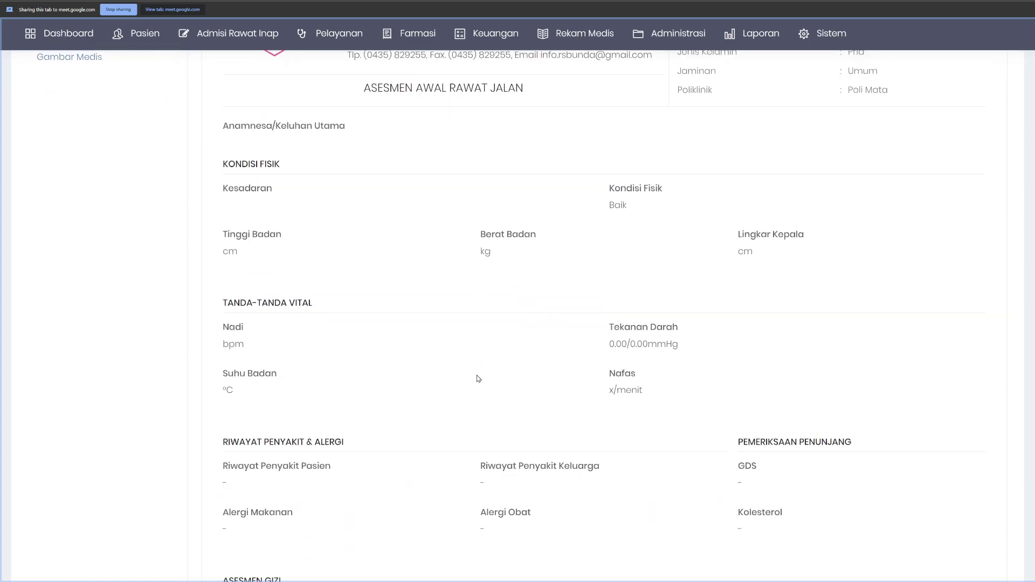
pyautogui.scroll(2, 479, 384)
pyautogui.scroll(-5, 479, 382)
pyautogui.scroll(-3, 479, 383)
pyautogui.scroll(15, 478, 382)
pyautogui.scroll(3, 118, 198)
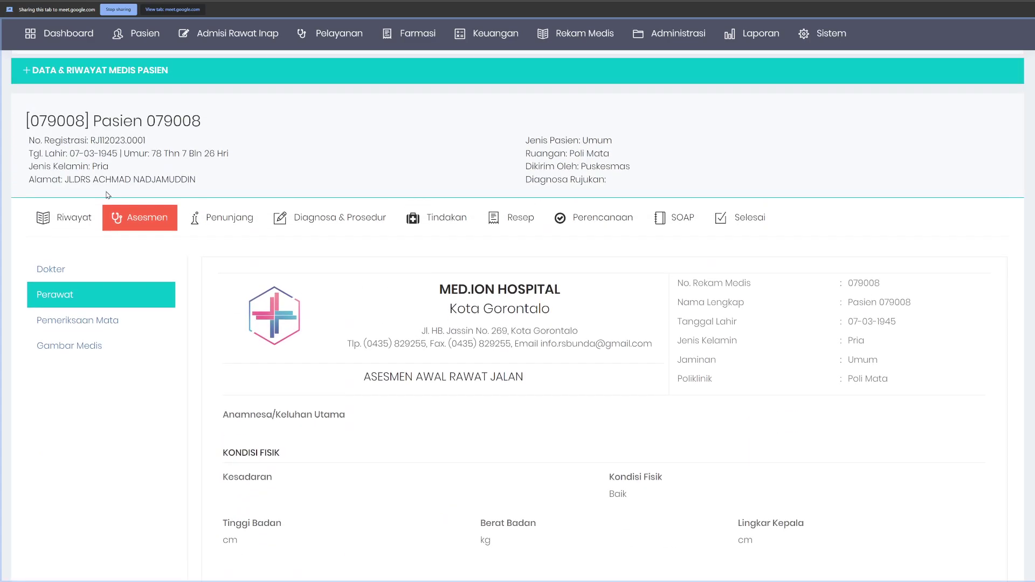
# Step: Compare with the nurse's anamnesa, then enter 'anamnesa versi dokter' as the doctor's anamnesa
pyautogui.click(63, 271)
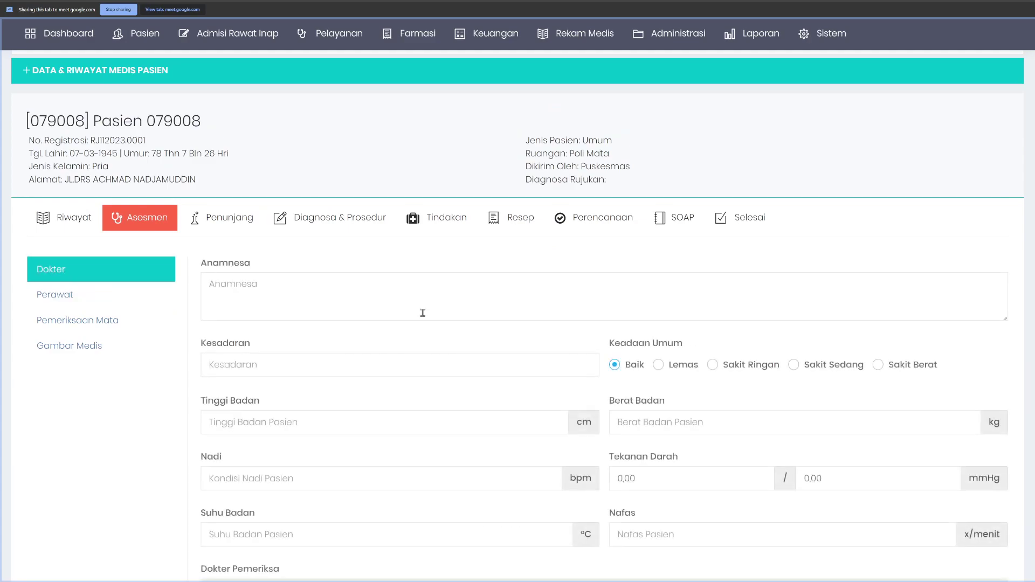
pyautogui.scroll(-2, 405, 280)
pyautogui.click(277, 182)
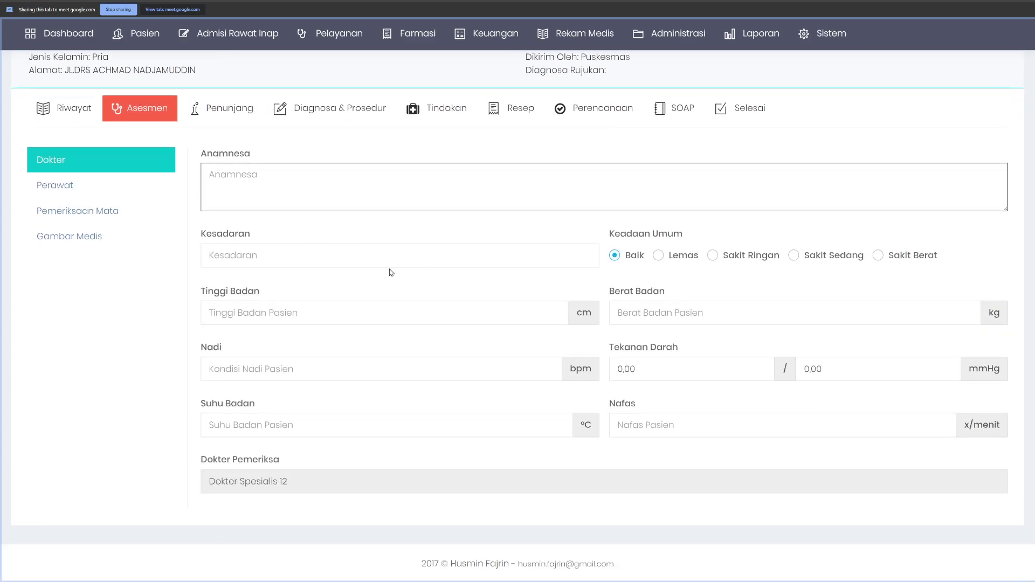
pyautogui.click(82, 183)
pyautogui.moveTo(224, 306); pyautogui.dragTo(427, 334)
pyautogui.click(69, 162)
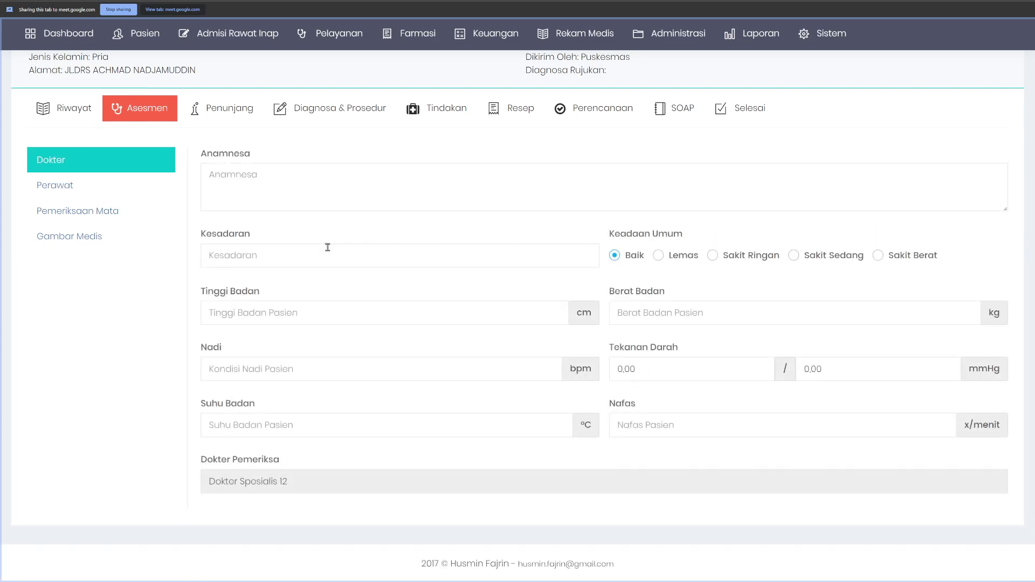
pyautogui.scroll(1, 376, 351)
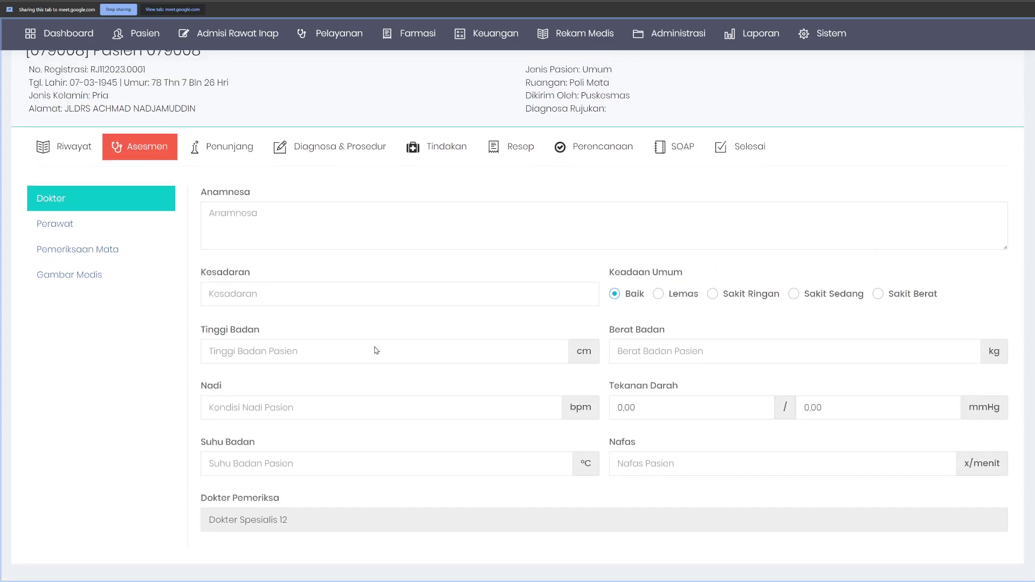
pyautogui.scroll(3, 376, 350)
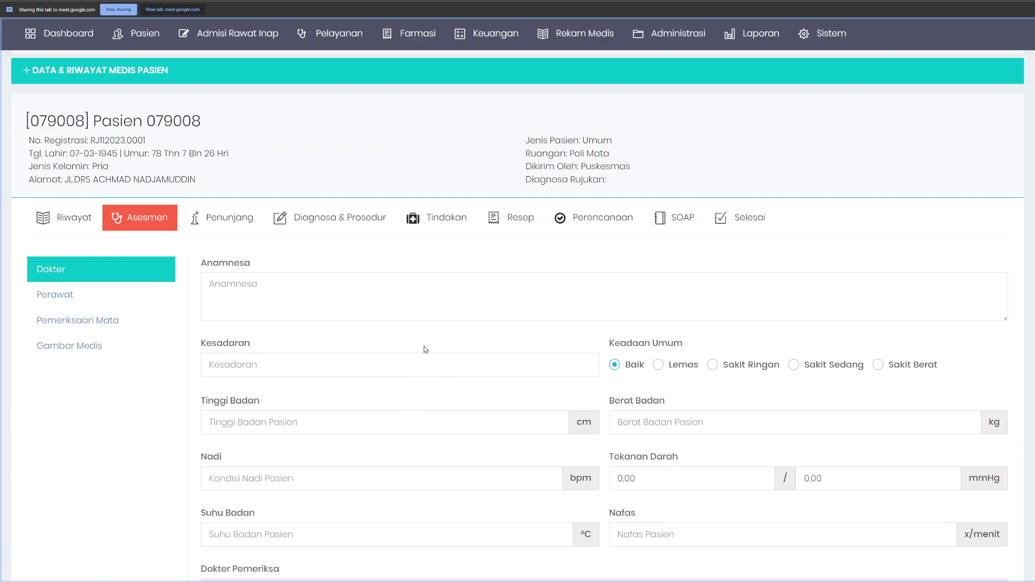
pyautogui.click(365, 298)
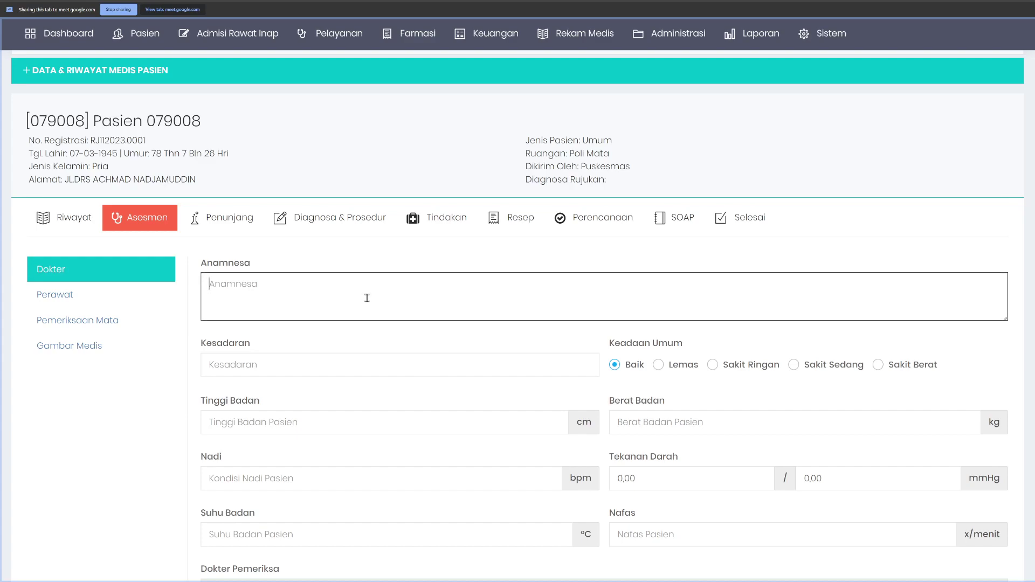
pyautogui.write('anamnesa versi dokter')
# Step: Glance at the Penunjang lab tests, then switch to the Diagnosa & Prosedur form
pyautogui.click(253, 217)
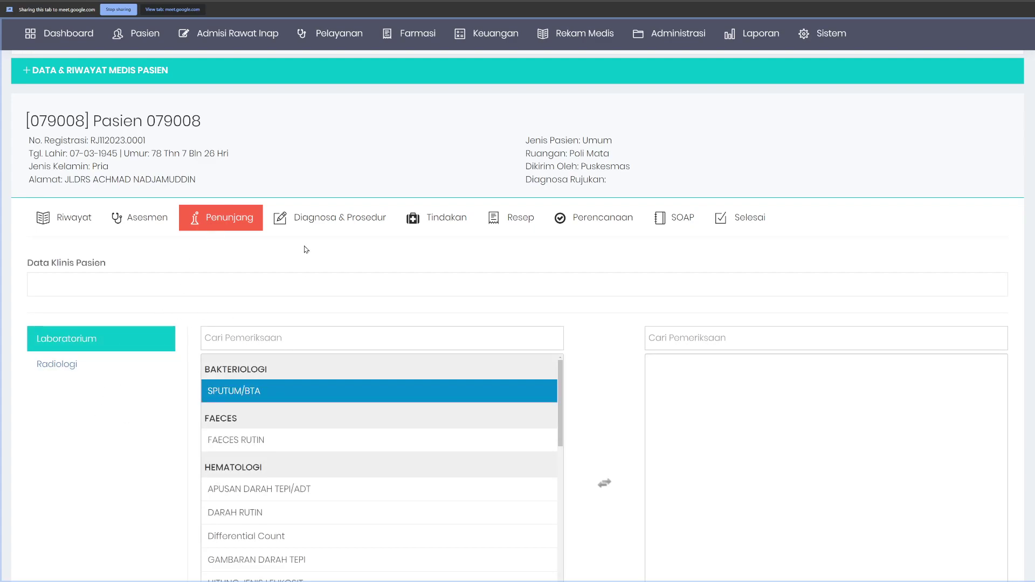
pyautogui.click(338, 226)
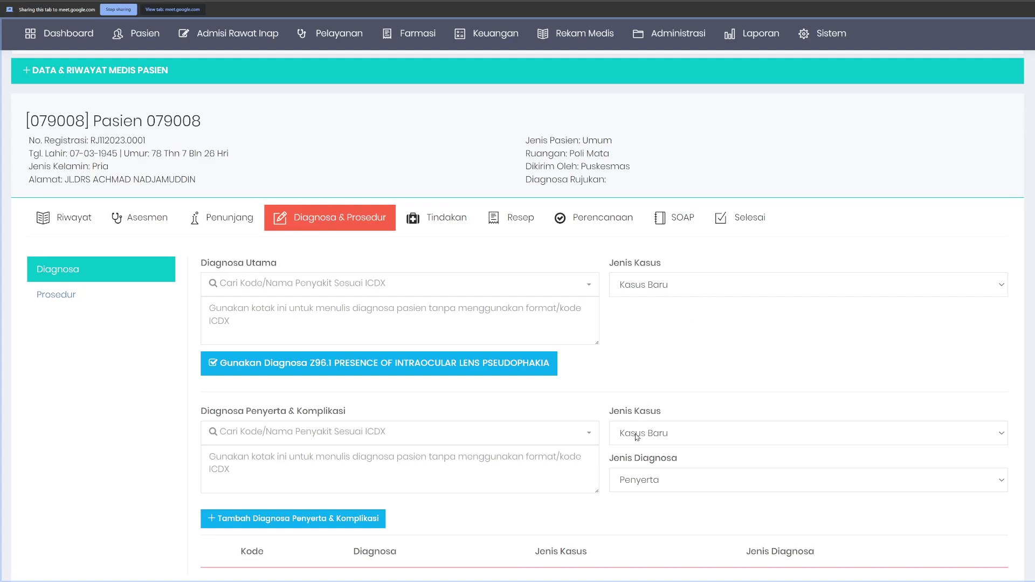
# Step: Enter 'diagnosa ketik bebas' as the free-text main diagnosis
pyautogui.moveTo(251, 412); pyautogui.dragTo(355, 414)
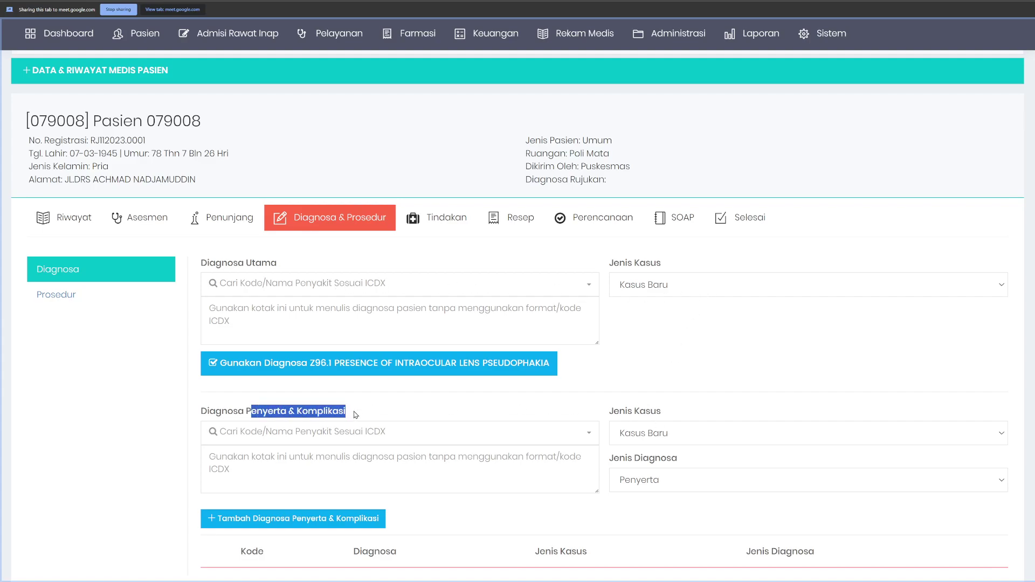
pyautogui.click(359, 413)
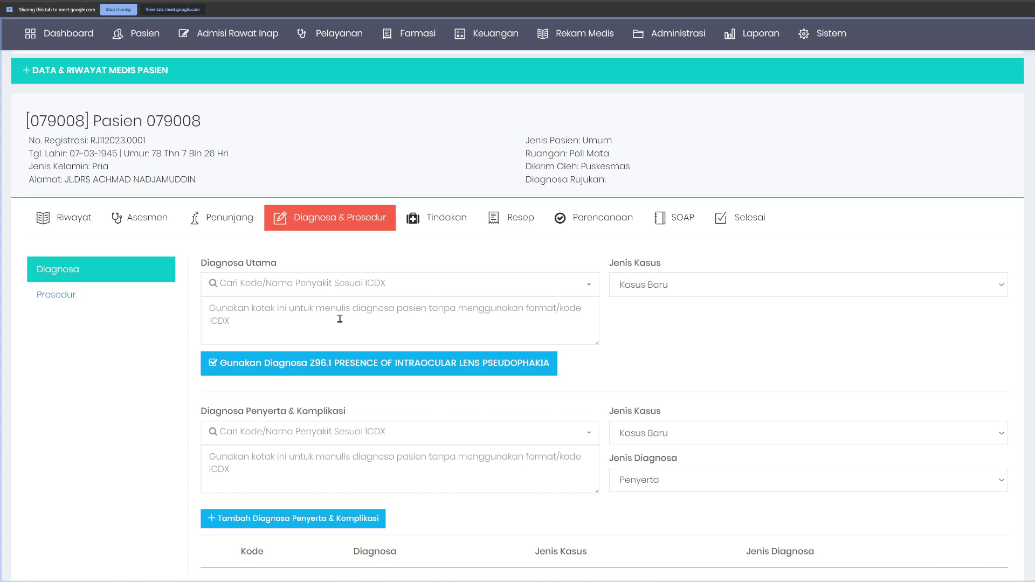
pyautogui.click(321, 320)
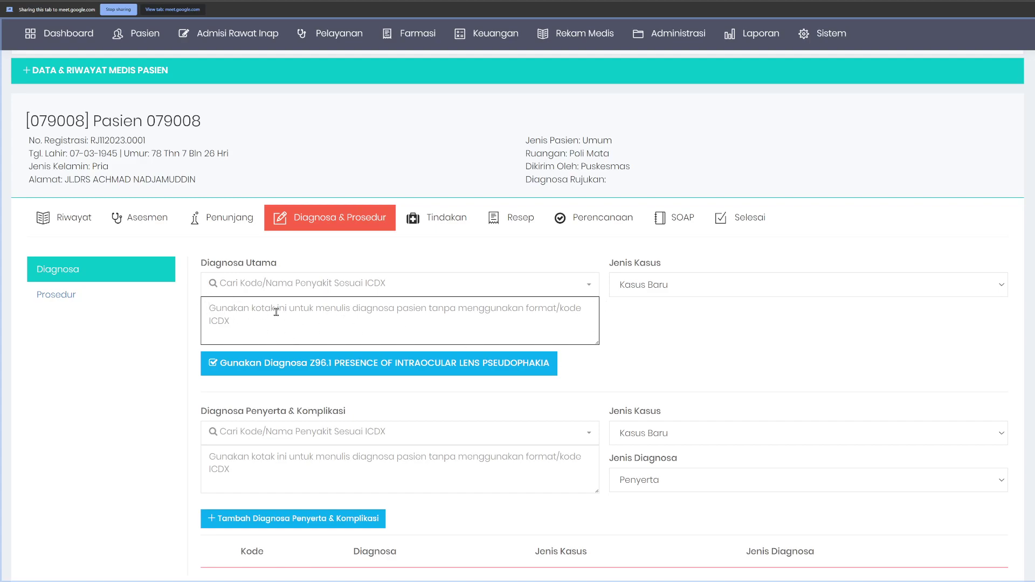
pyautogui.write('dia')
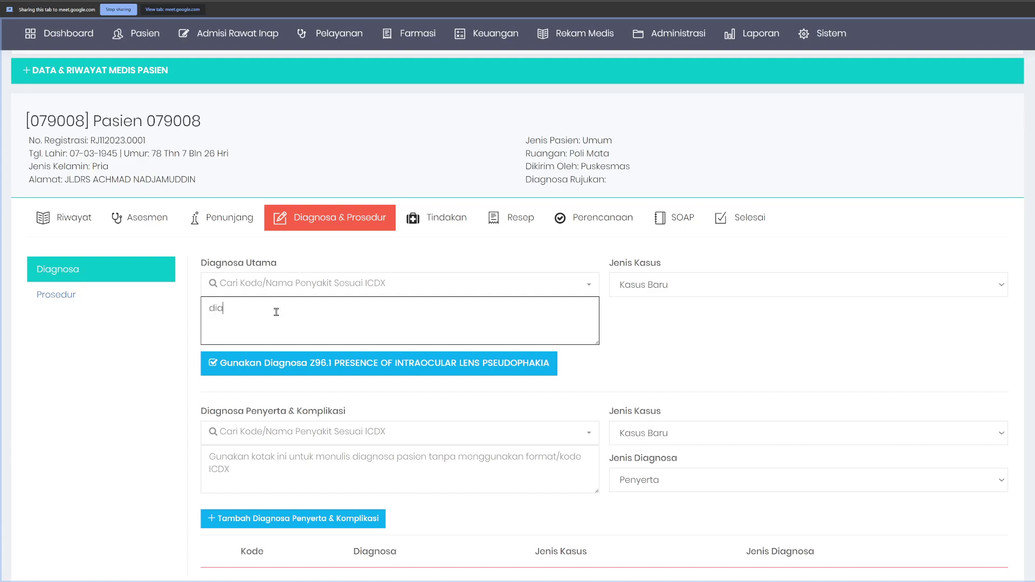
pyautogui.write('gnosa ketik pebas')
# Step: Pick ICDX code A05 as main diagnosis and append 'penjelasan' to the free-text note
pyautogui.click(264, 284)
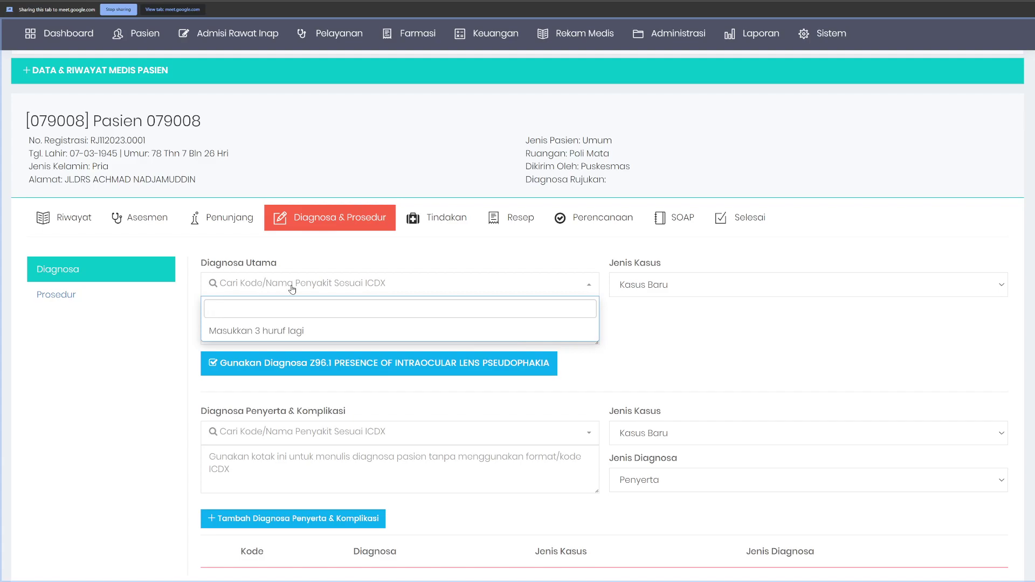
pyautogui.write('a05')
pyautogui.click(344, 345)
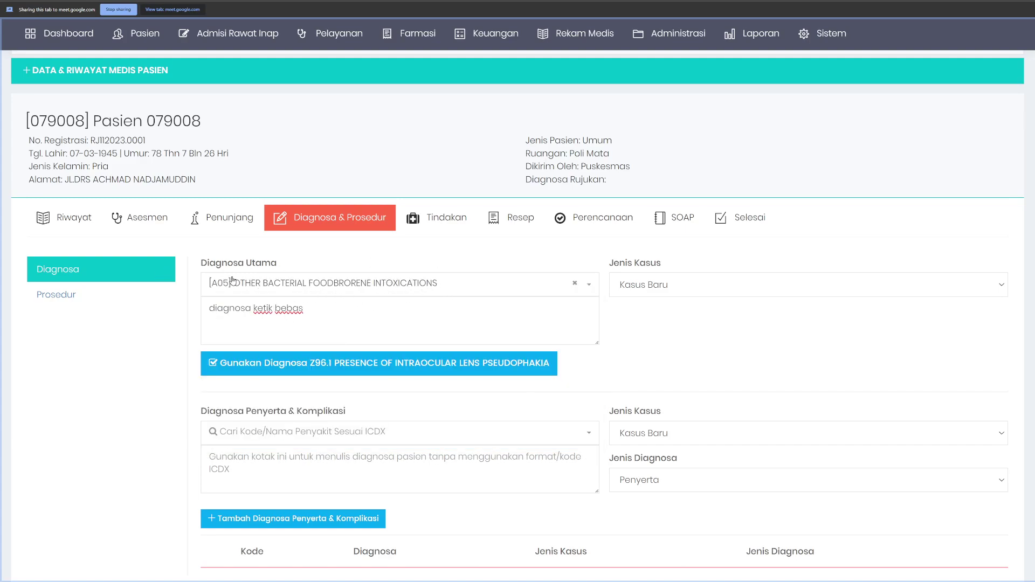
pyautogui.click(328, 306)
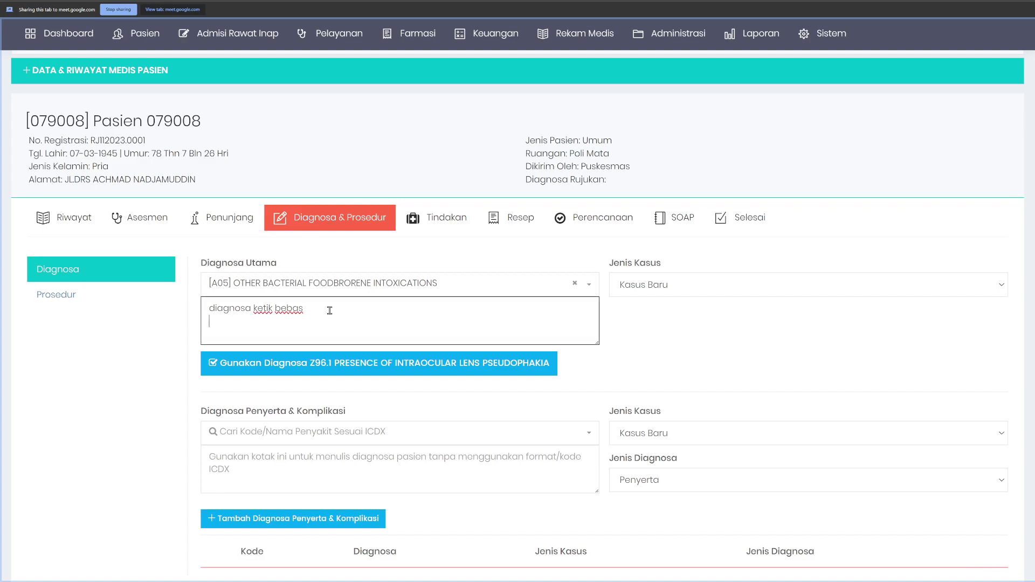
pyautogui.write('penjelasan')
# Step: Remove the A05 code and delete all text from the diagnosis note
pyautogui.click(574, 283)
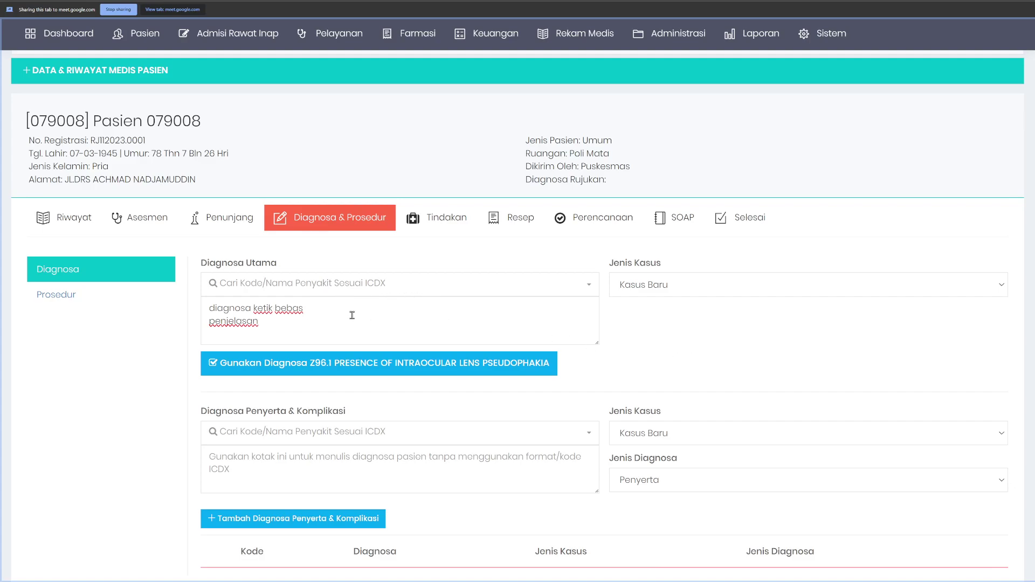
pyautogui.doubleClick(342, 329)
pyautogui.click(343, 329)
pyautogui.moveTo(352, 329); pyautogui.dragTo(194, 307)
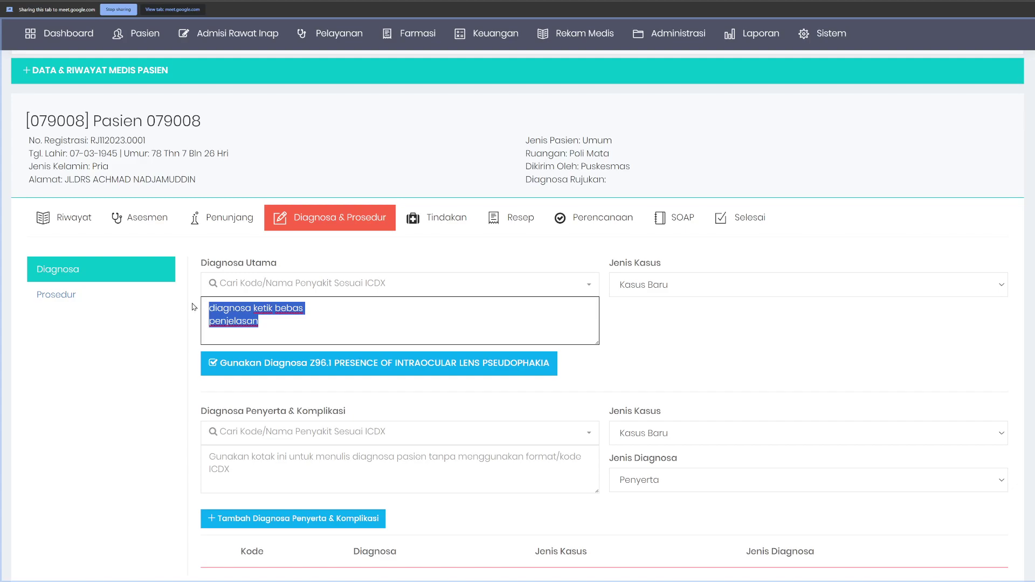
pyautogui.press('BackSpace')
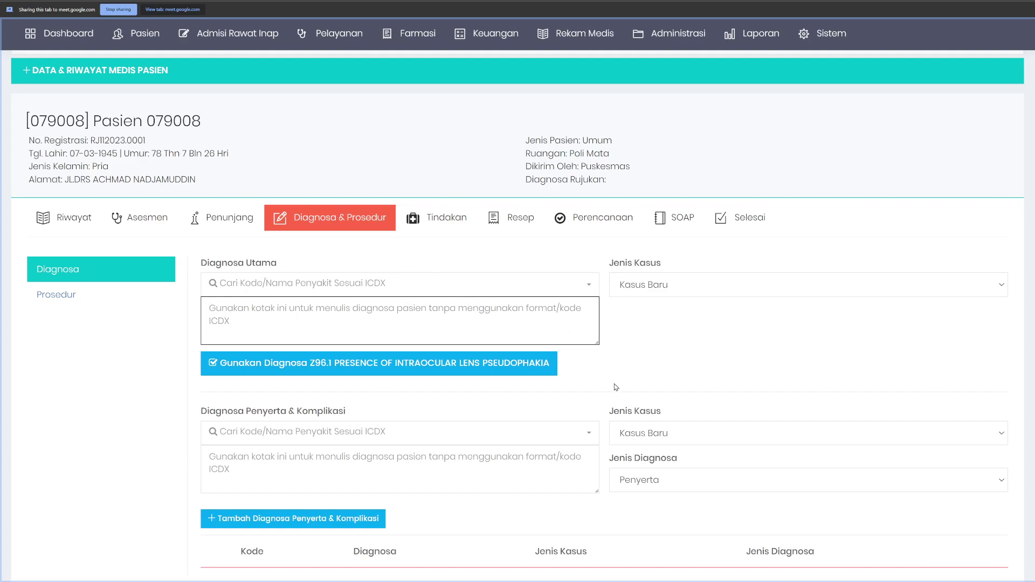
# Step: Set Z96.1 pseudophakia as the main diagnosis, checking the visit history before returning
pyautogui.click(407, 369)
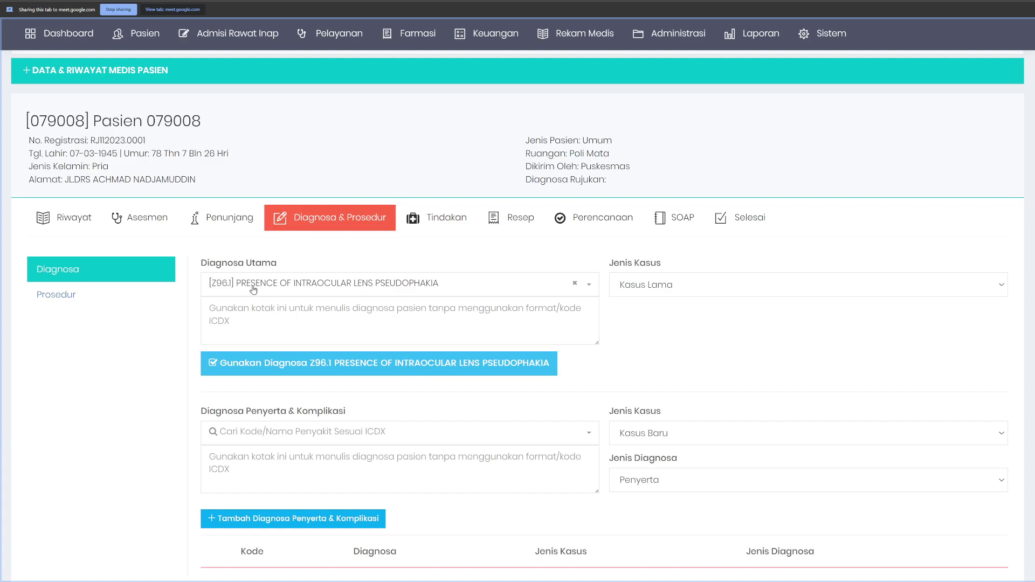
pyautogui.click(66, 225)
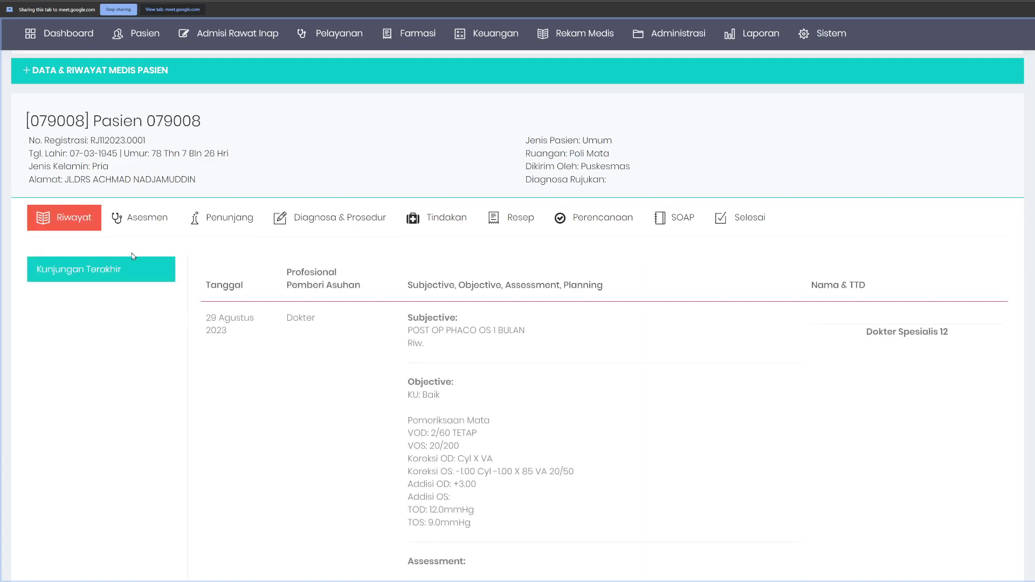
pyautogui.click(334, 219)
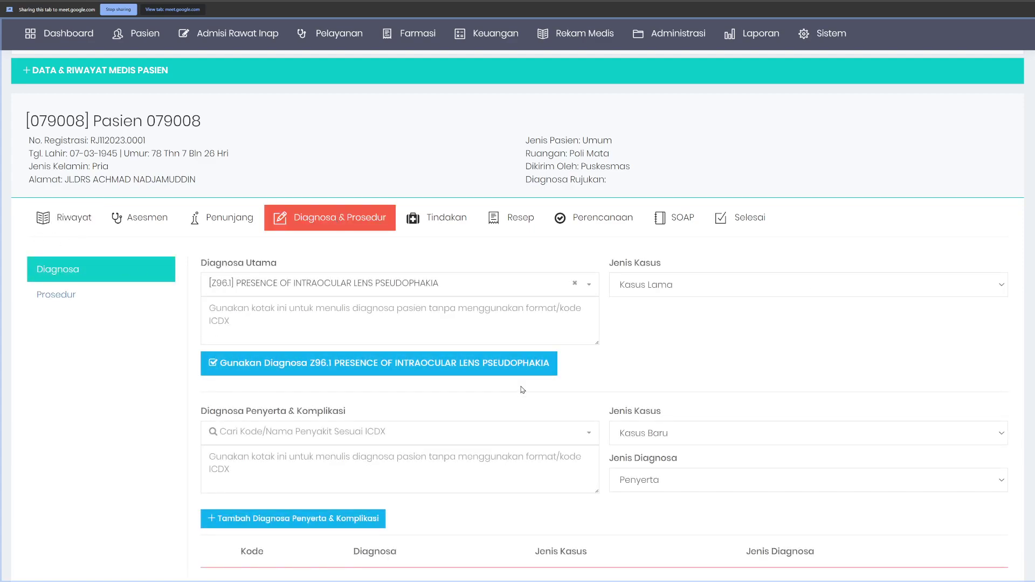
# Step: Start a comorbidity diagnosis note, then show the still-empty Prosedur ICD 9 section
pyautogui.scroll(-2, 520, 388)
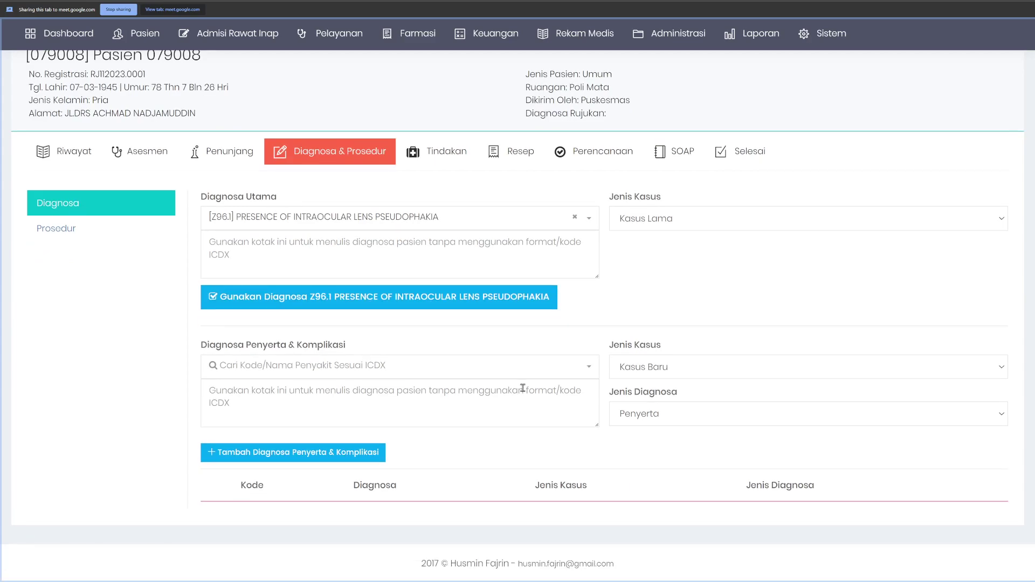
pyautogui.click(247, 399)
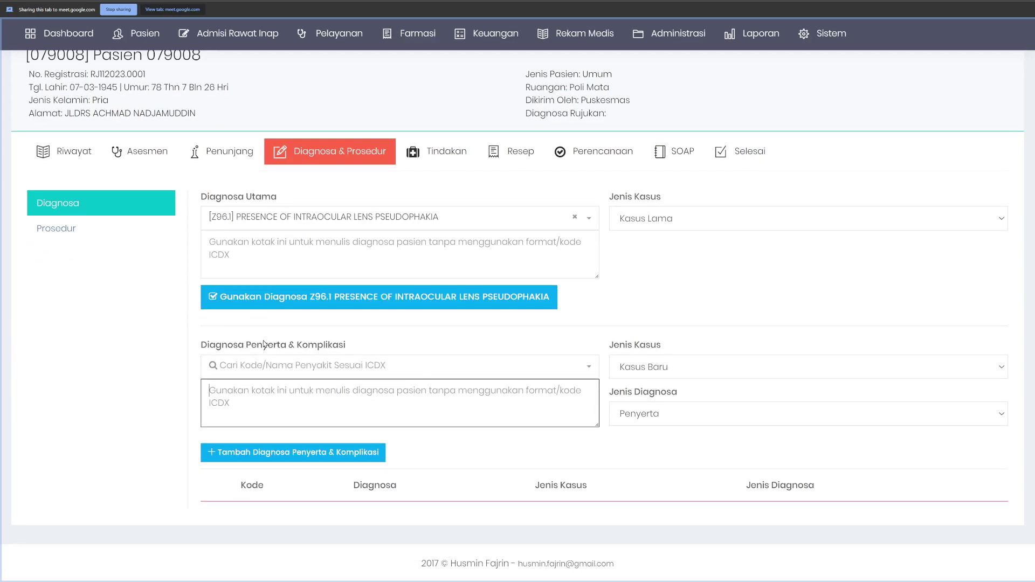
pyautogui.moveTo(223, 353); pyautogui.dragTo(359, 351)
pyautogui.click(377, 351)
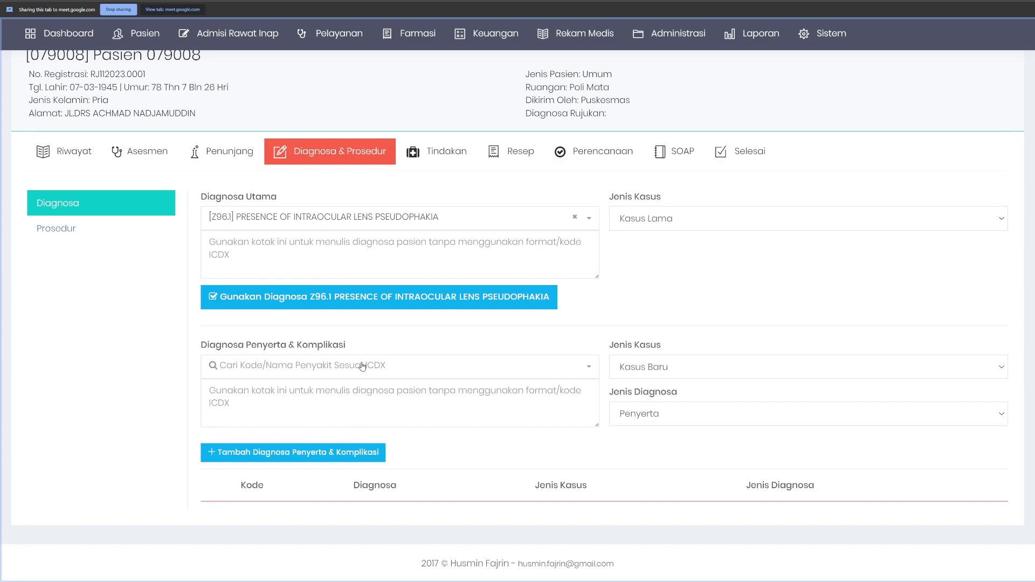
pyautogui.click(85, 232)
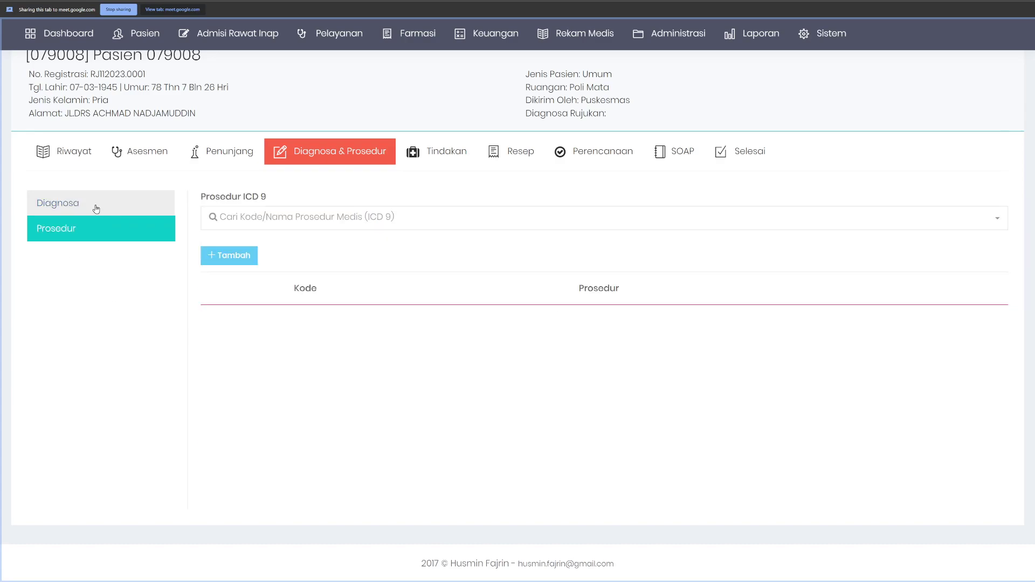
# Step: Go from the diagnosis section through medical actions to the patient's Resep form
pyautogui.click(95, 206)
pyautogui.click(443, 156)
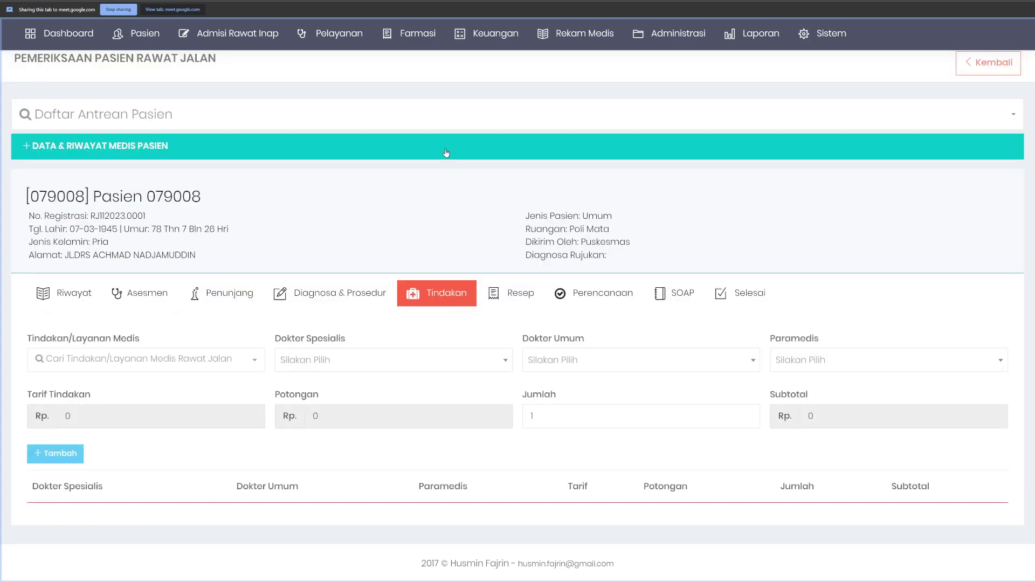
pyautogui.click(520, 300)
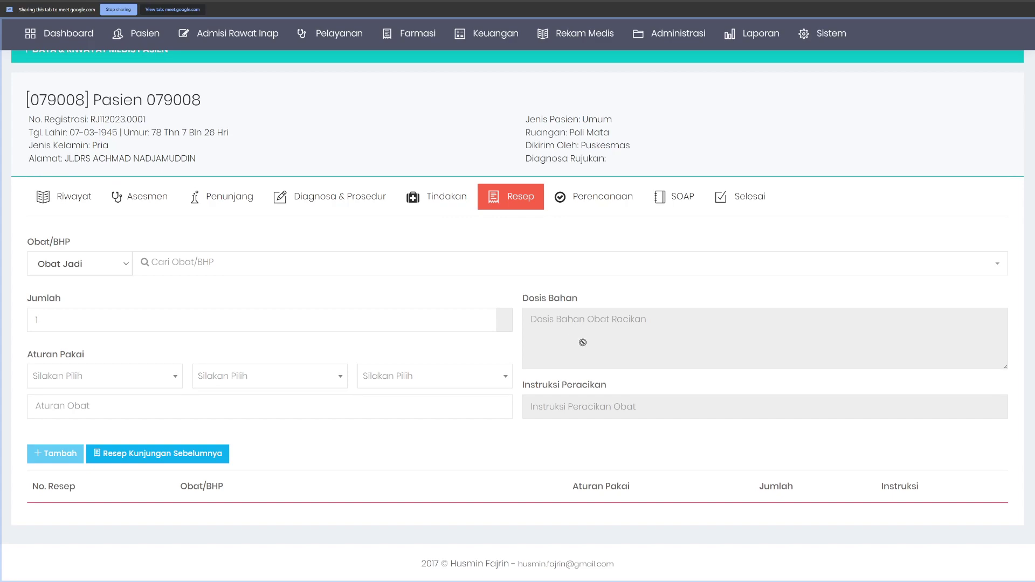
# Step: Set the medicine type to Obat Racikan and search 'puye', then 'raci', finding no matches
pyautogui.click(97, 269)
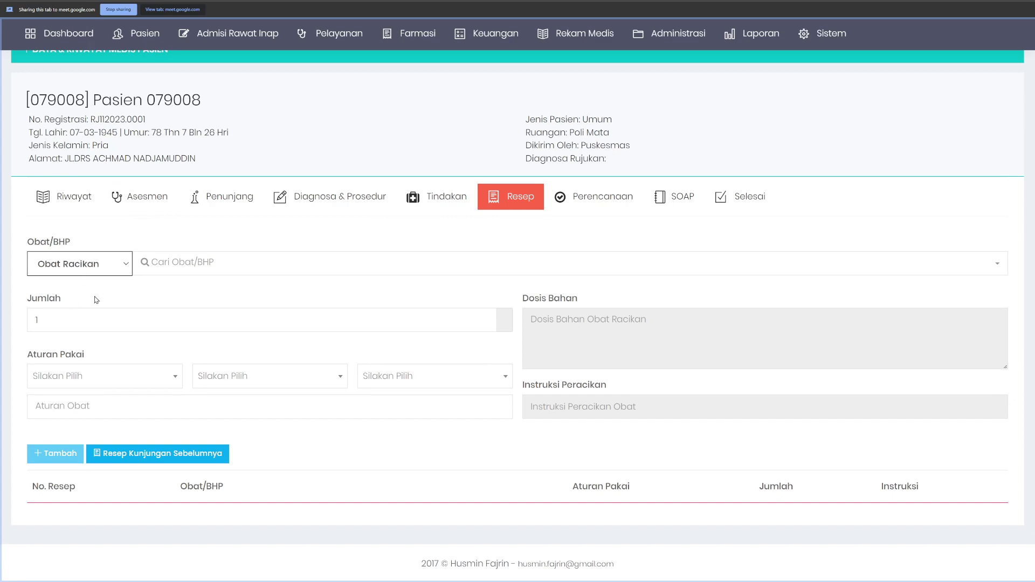
pyautogui.click(170, 264)
pyautogui.write('puye')
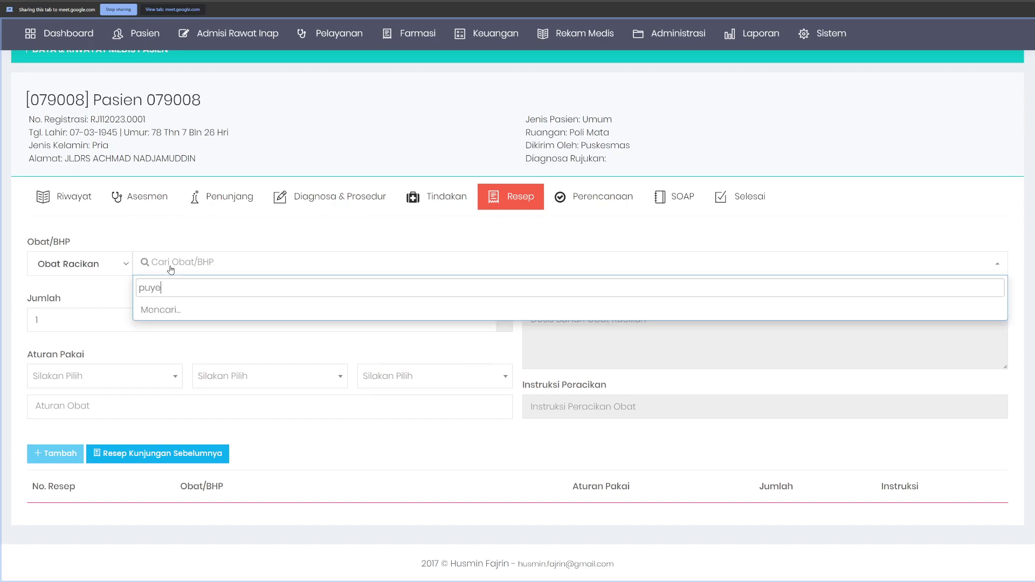
pyautogui.hotkey('ctrl', 'a')
pyautogui.write('raci')
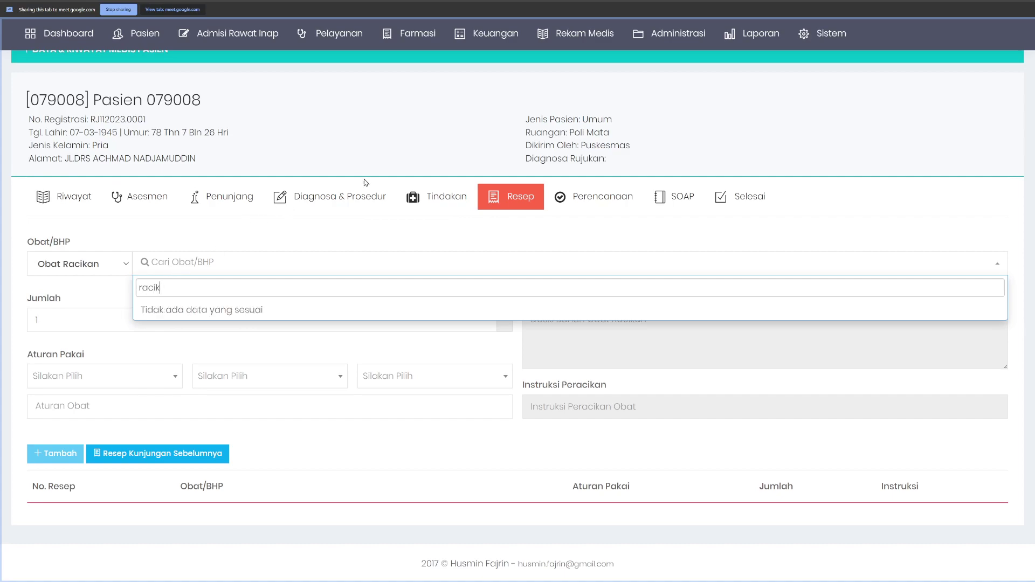
pyautogui.click(401, 131)
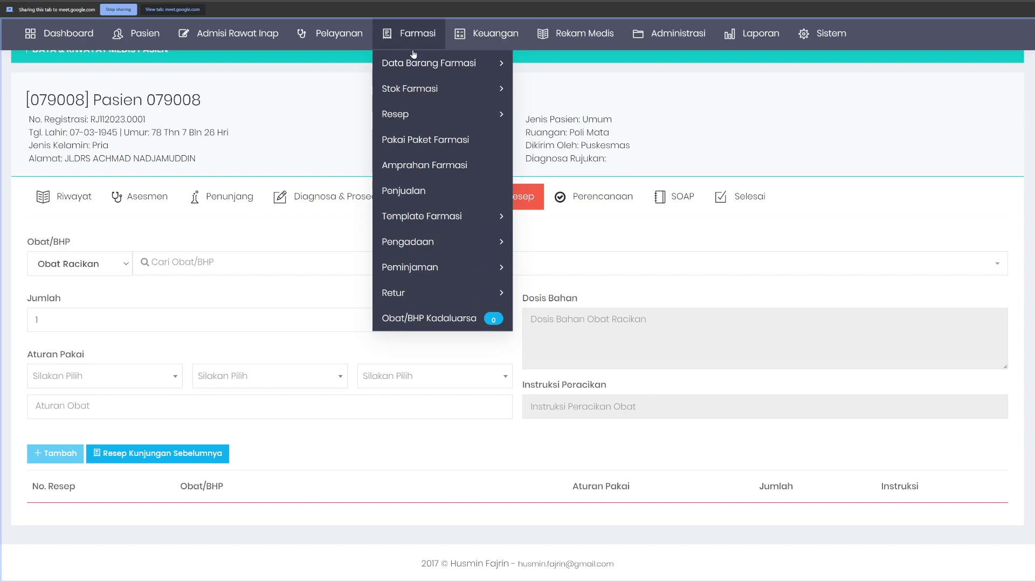
# Step: Open the pharmacy's Obat Racikan master list under Farmasi > Data Barang Farmasi
pyautogui.moveTo(409, 54)
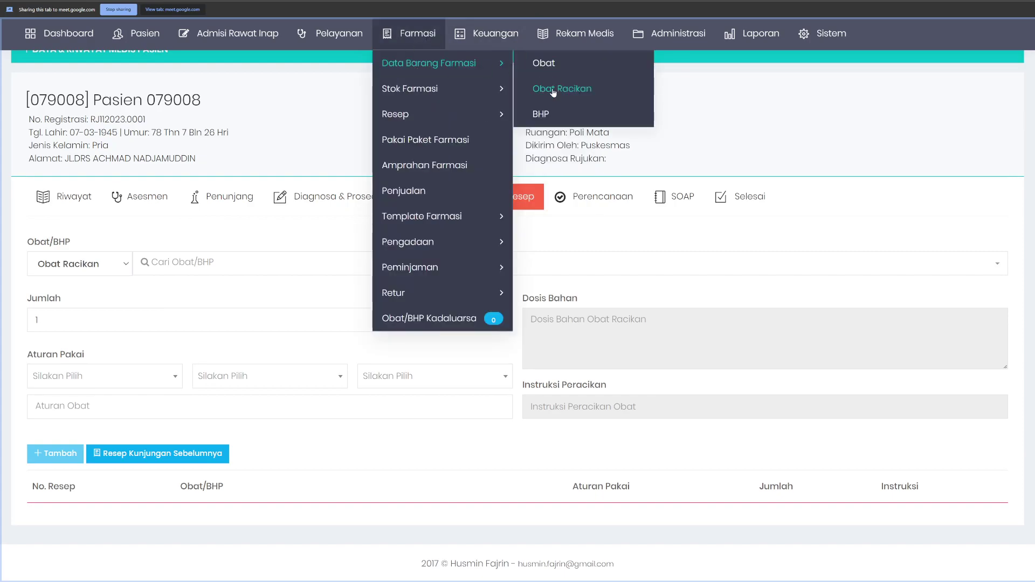
pyautogui.click(555, 89)
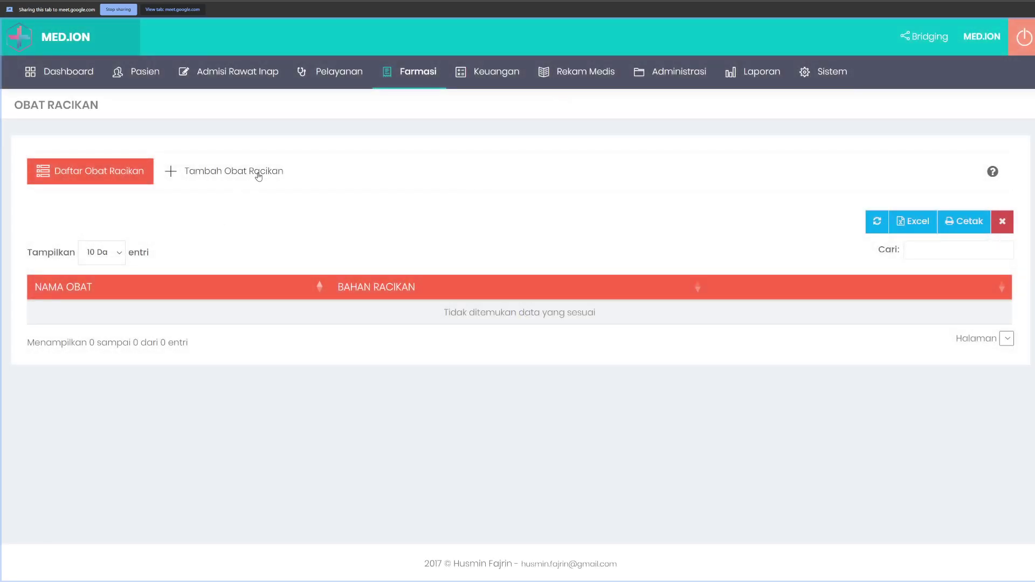
pyautogui.moveTo(396, 82)
# Step: Start a new compounded medicine named 'puyer demam anak' with unit 'puyer'
pyautogui.moveTo(443, 105)
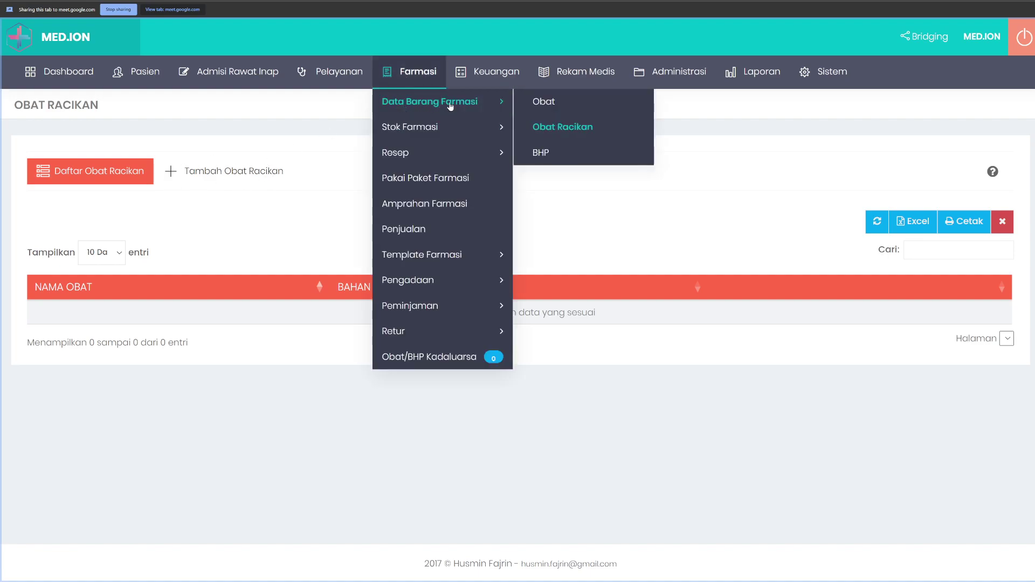
pyautogui.click(249, 173)
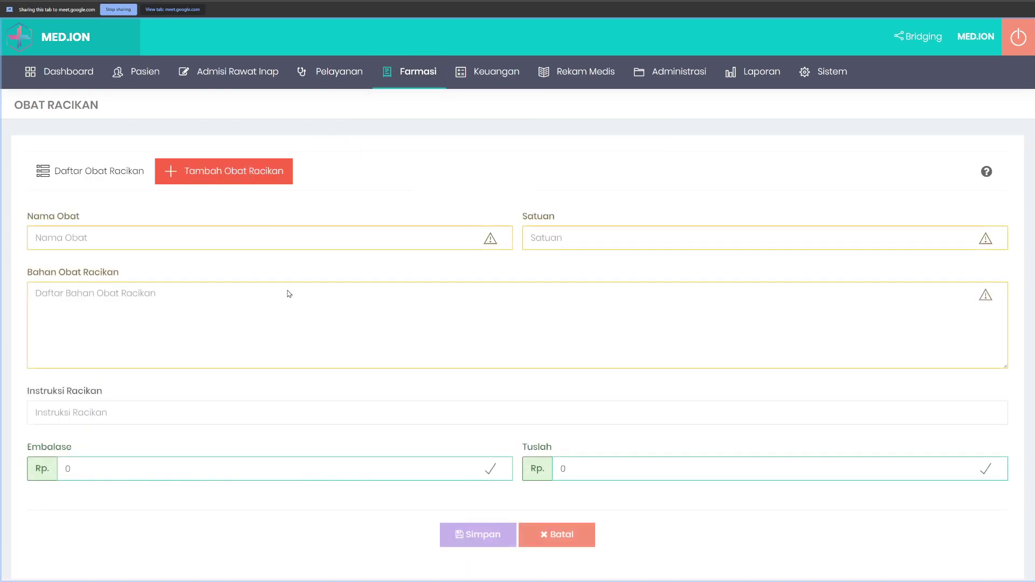
pyautogui.click(88, 237)
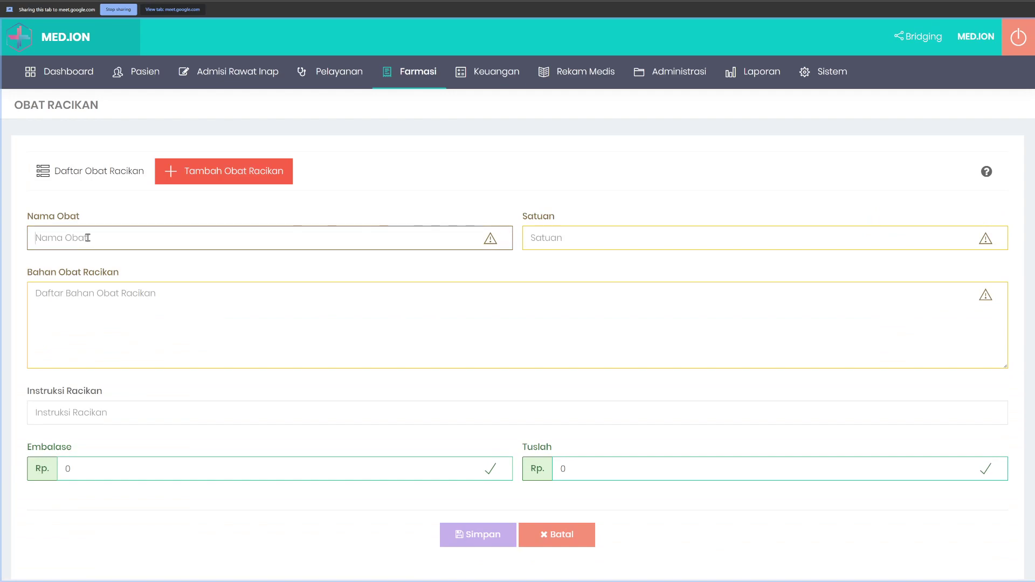
pyautogui.write('puyer demam anak')
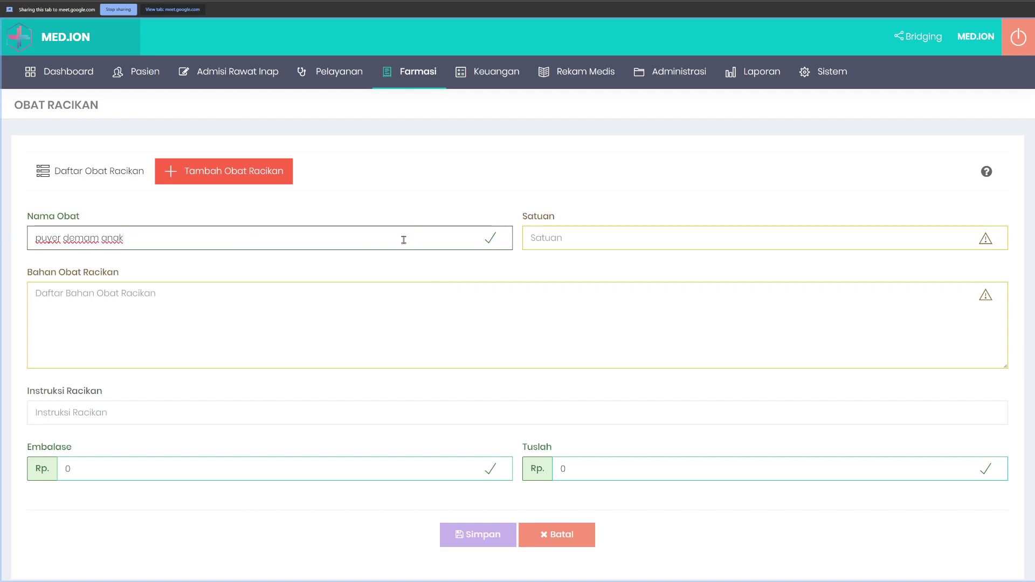
pyautogui.click(545, 242)
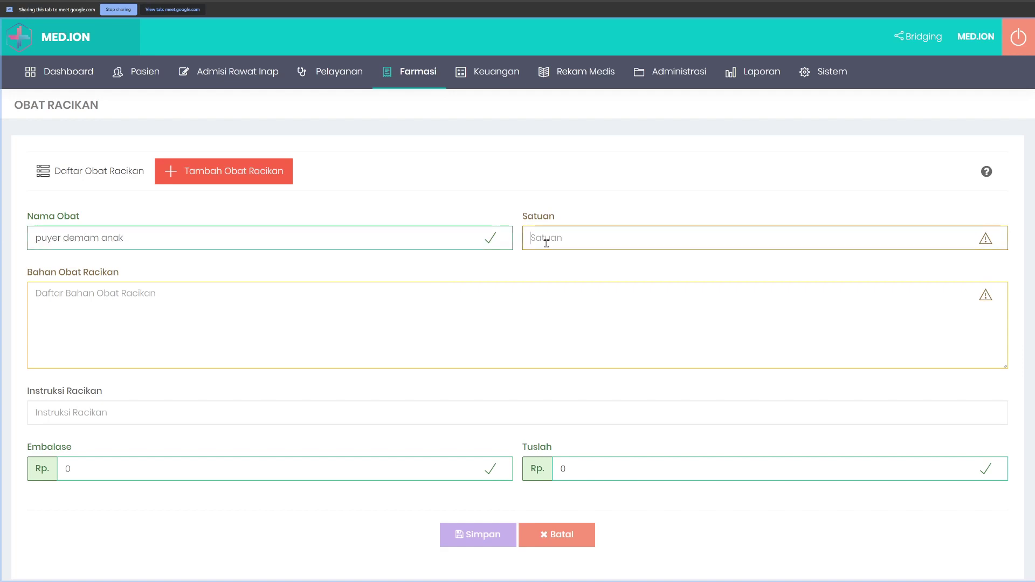
pyautogui.write('x')
pyautogui.press('BackSpace')
pyautogui.write('puyer')
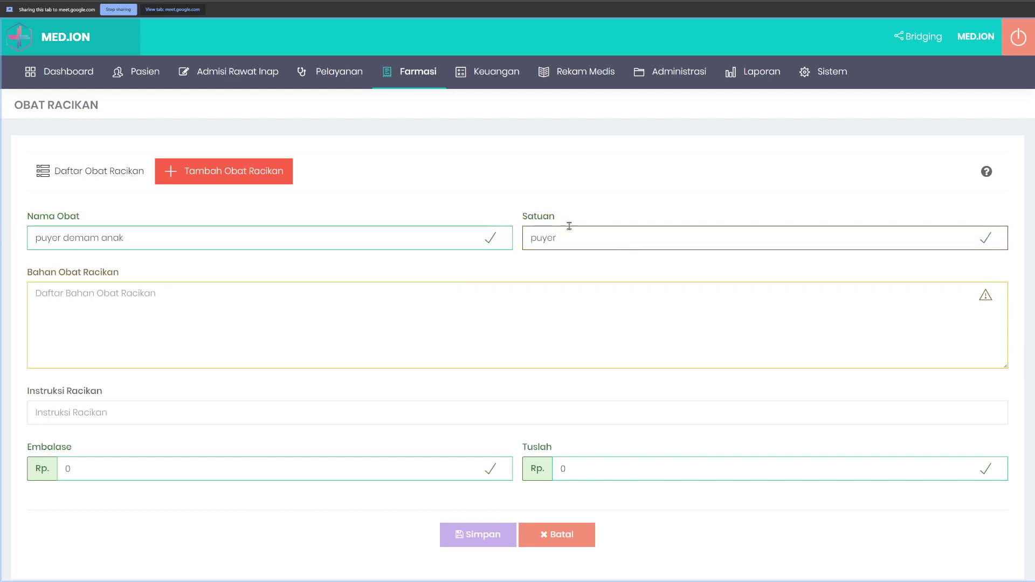
# Step: Add paracetamol and ambroxol as ingredients, rename it 'puyer flu batuk anak', and save
pyautogui.click(188, 311)
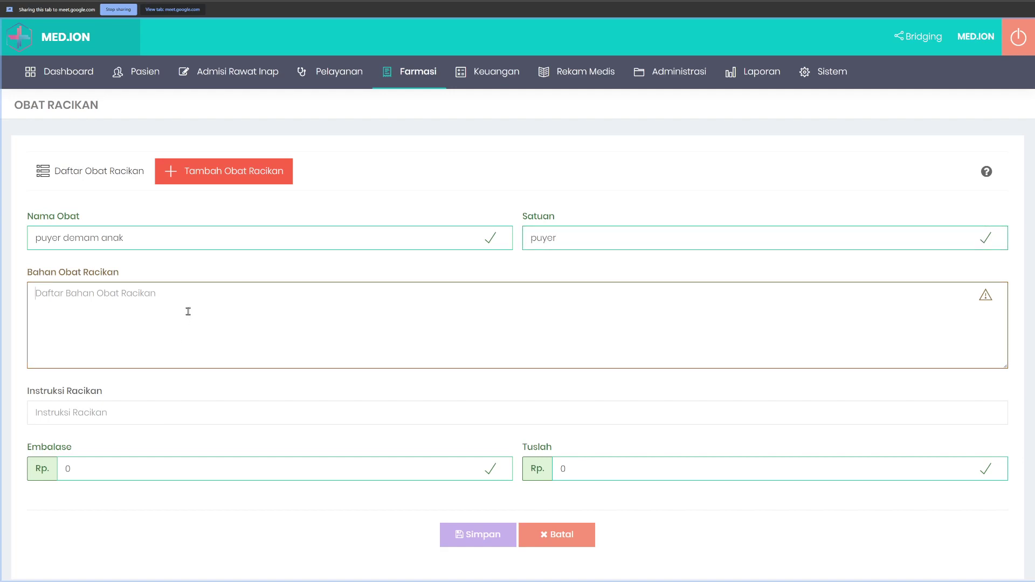
pyautogui.write('paracotamol')
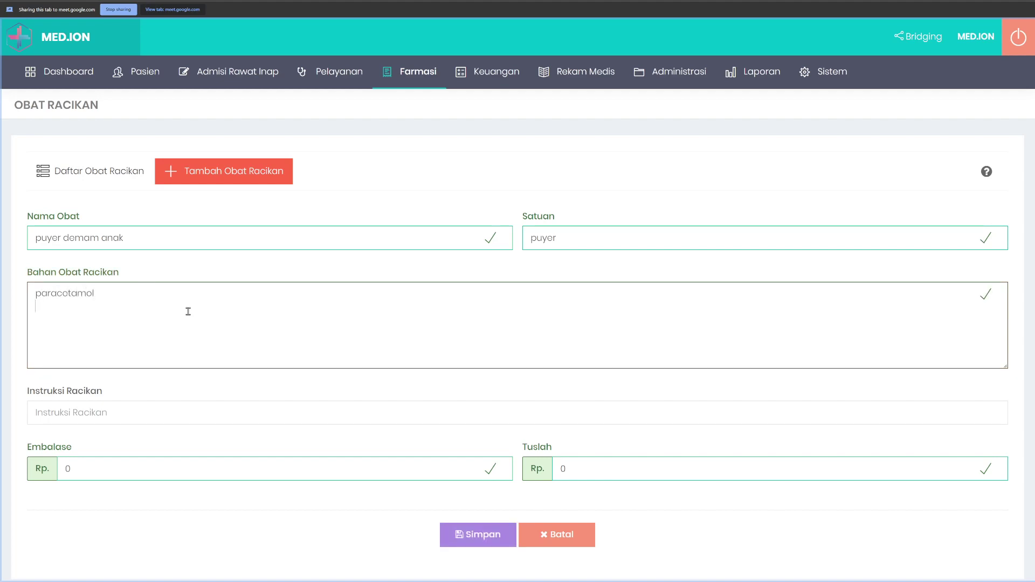
pyautogui.click(99, 240)
pyautogui.hotkey('ctrl', 'shift', 'Left')
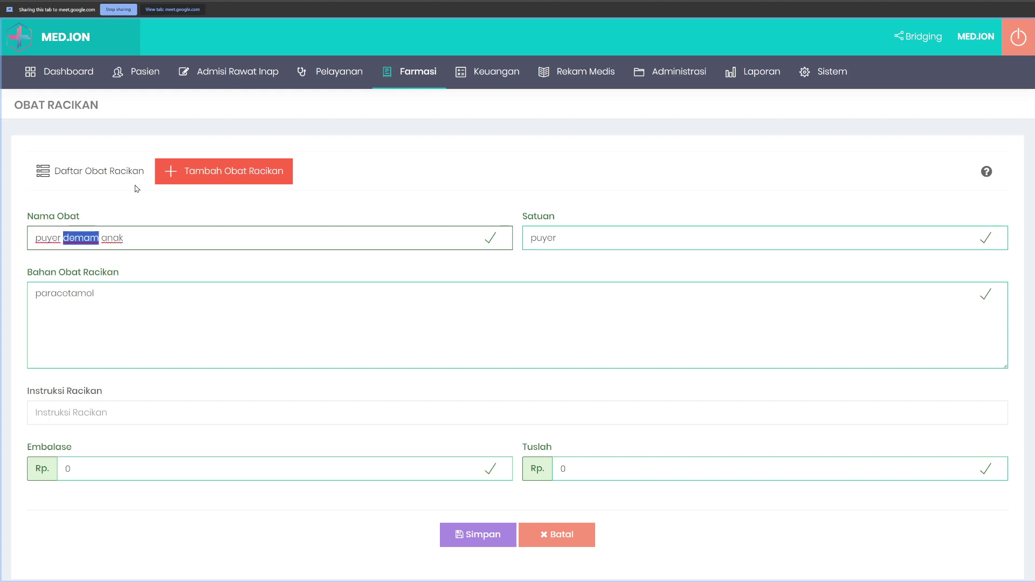
pyautogui.write('flu batuk')
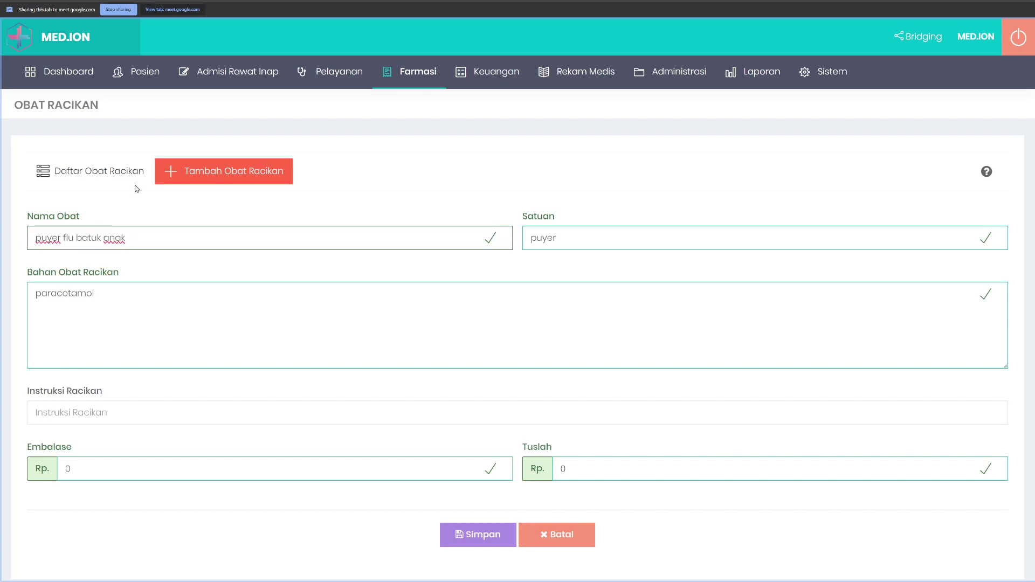
pyautogui.click(60, 316)
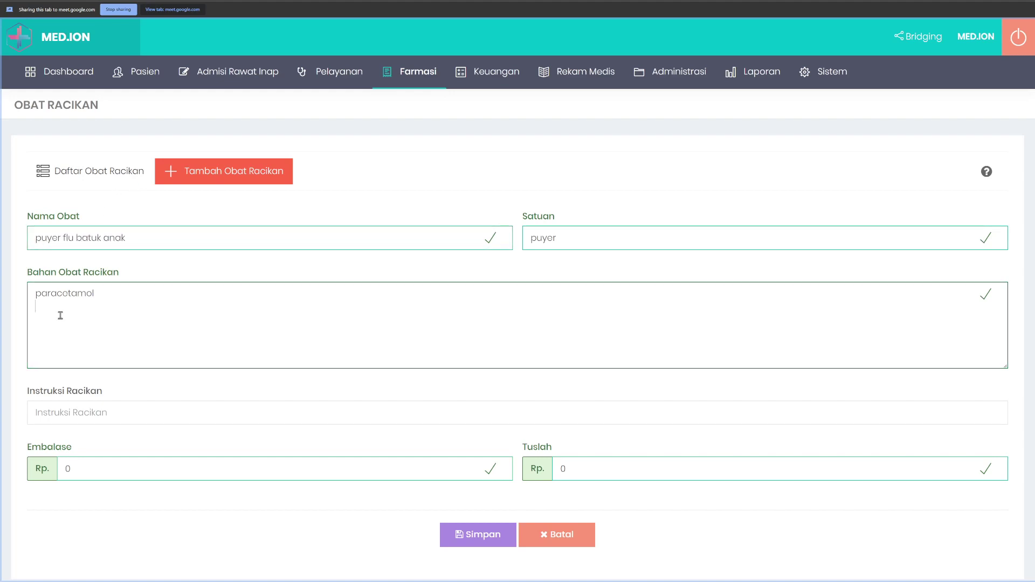
pyautogui.write('ambroxol')
pyautogui.press('Return')
pyautogui.press('BackSpace')
pyautogui.click(477, 535)
# Step: Open the first outpatient's doctor examination (Pemeriksaan Dokter) and its Resep form
pyautogui.moveTo(329, 71)
pyautogui.moveTo(330, 101)
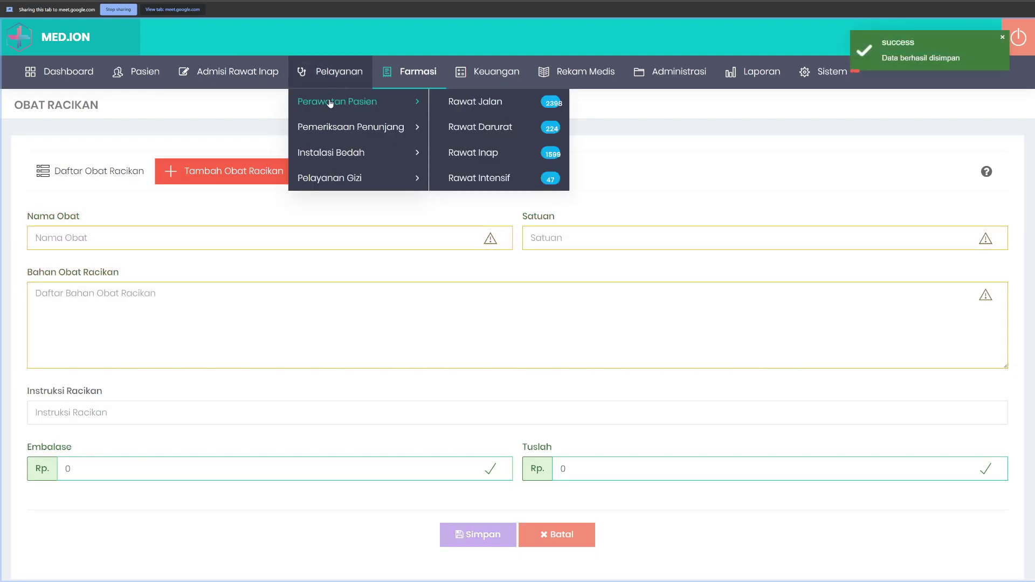
pyautogui.click(490, 103)
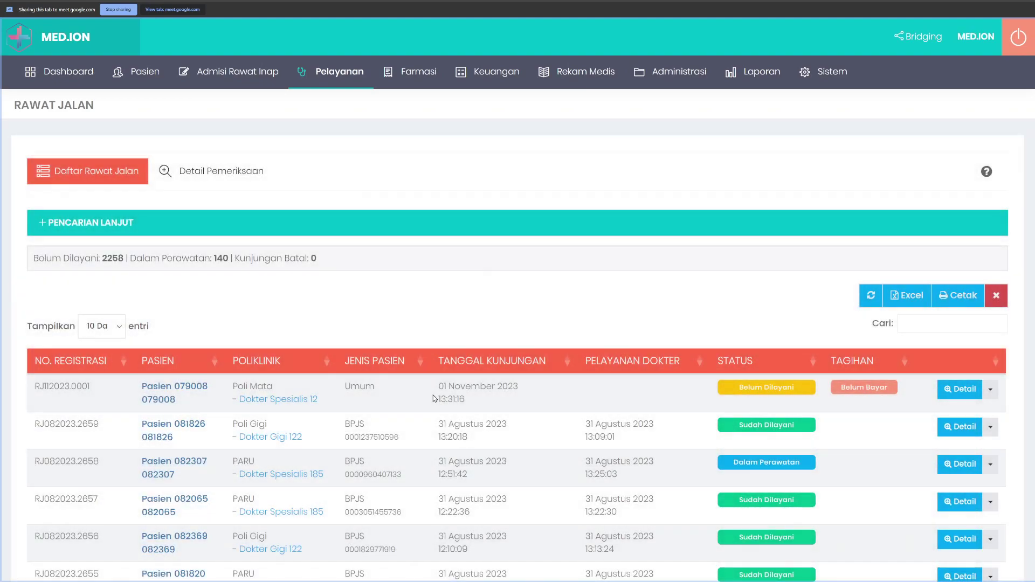
pyautogui.rightClick(433, 398)
pyautogui.click(482, 446)
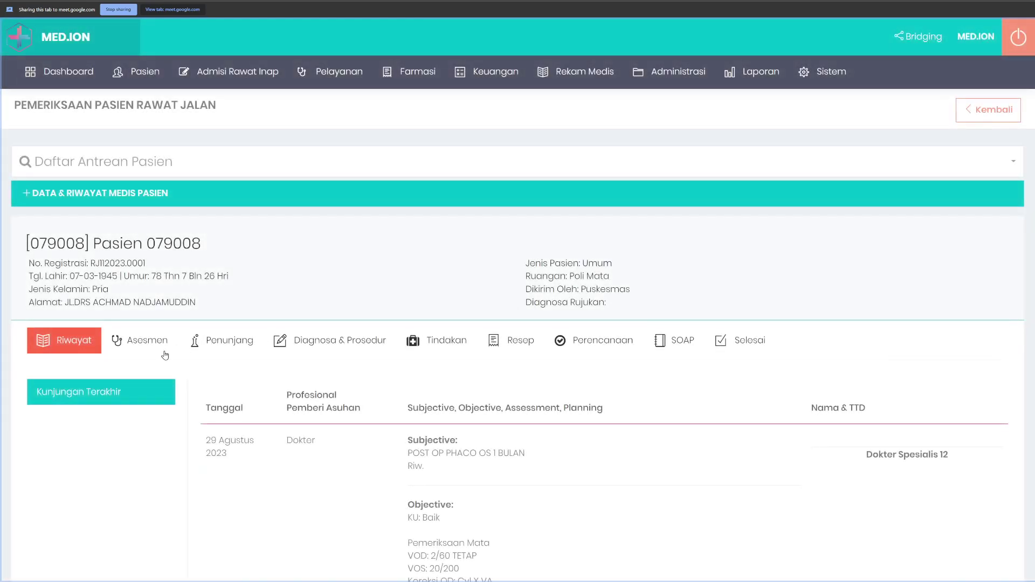
pyautogui.click(520, 342)
# Step: Set the type to Obat Racikan and pick 'puyer flu batuk anak' from a 'puyer' search
pyautogui.scroll(-2, 89, 288)
pyautogui.click(89, 288)
pyautogui.click(77, 335)
pyautogui.click(186, 292)
pyautogui.write('puyer')
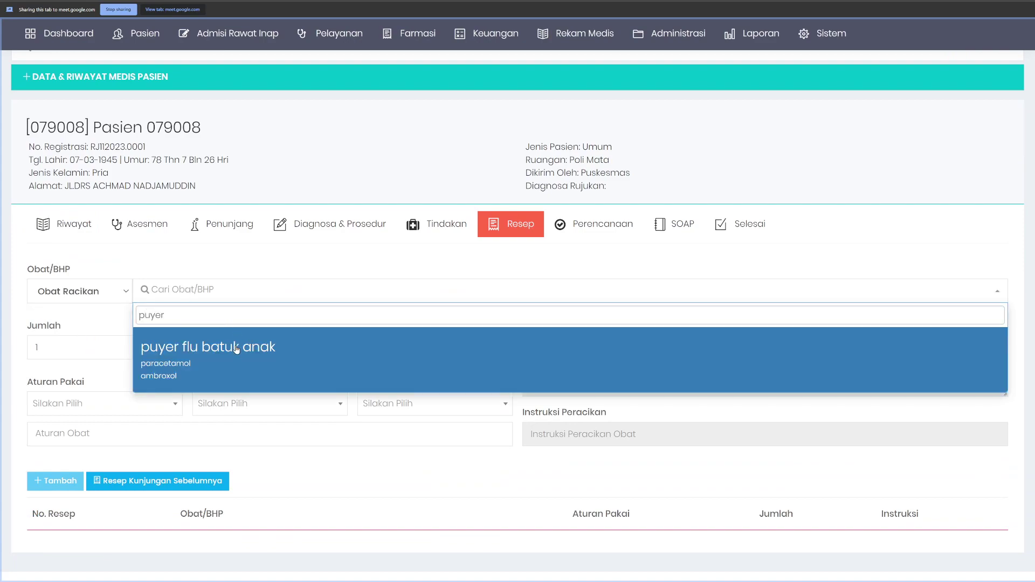
pyautogui.click(237, 349)
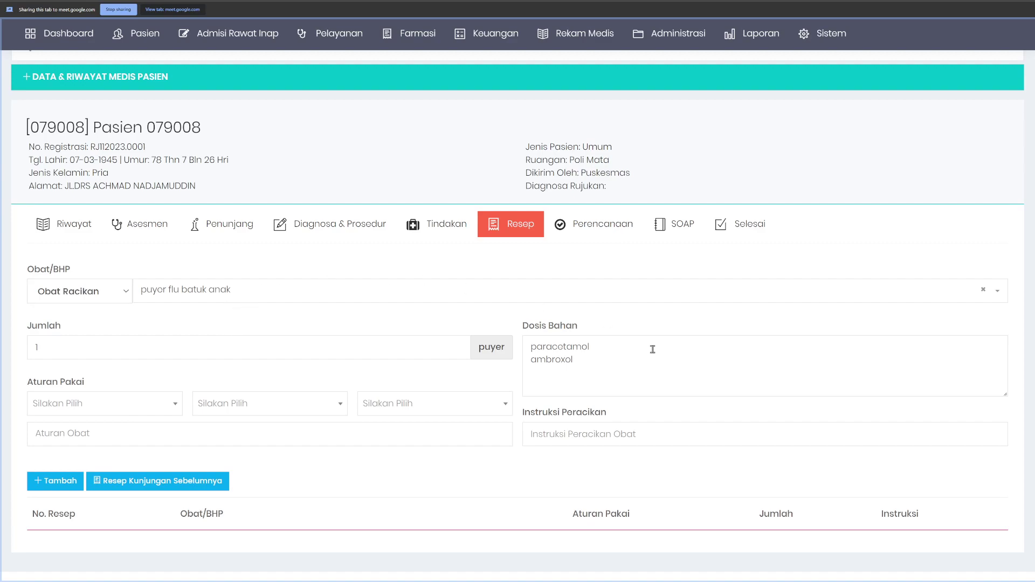
# Step: Select the paracetamol and ambroxol lines in the ingredient dose box to add doses
pyautogui.moveTo(522, 324); pyautogui.dragTo(629, 446)
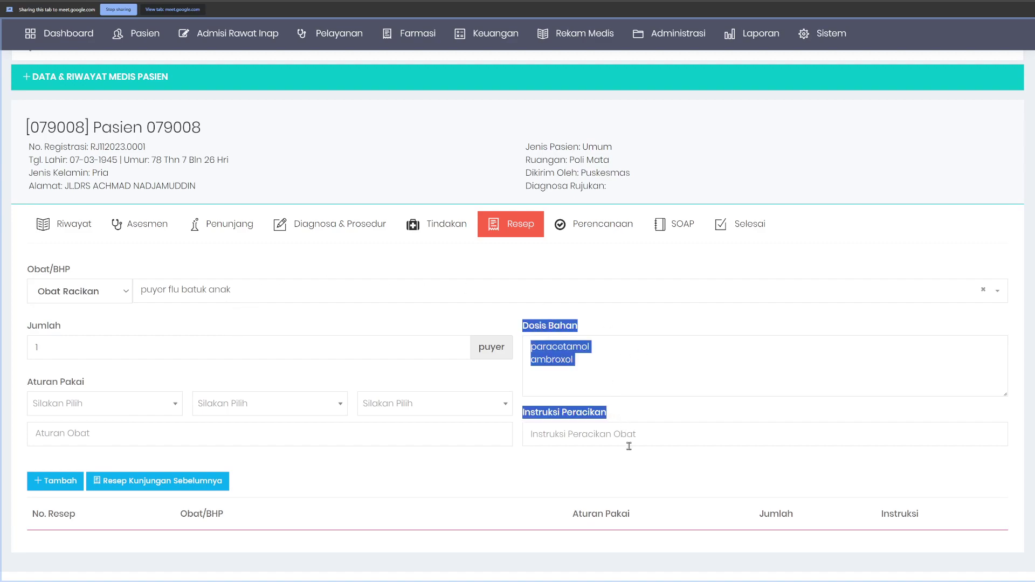
pyautogui.click(613, 362)
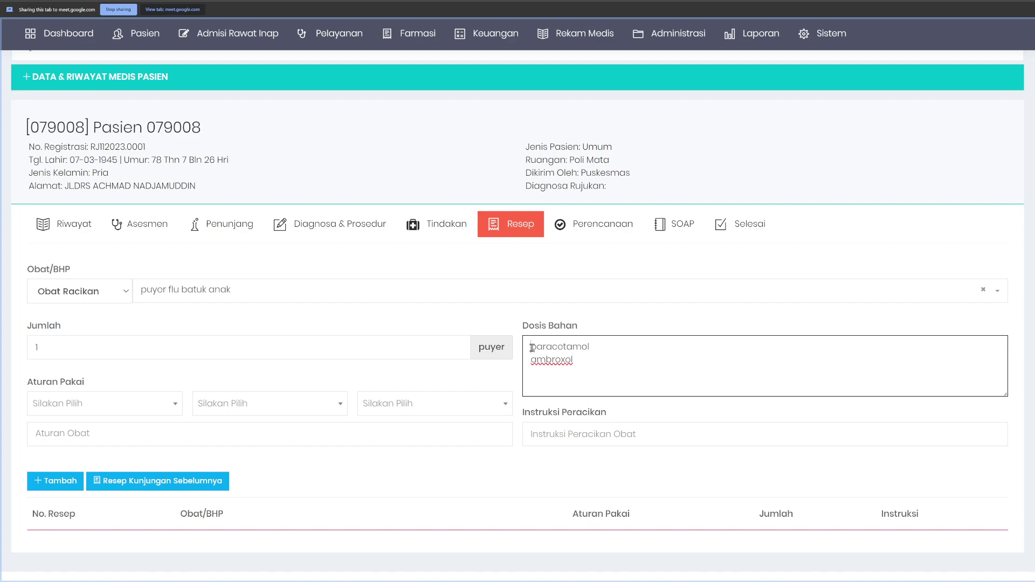
pyautogui.moveTo(531, 347); pyautogui.dragTo(579, 363)
pyautogui.click(586, 362)
# Step: Add 'mg' to the ingredient doses and the note 'bisa ditambahkan dengan bahan la…'
pyautogui.write('mg')
pyautogui.write('isa ditram')
pyautogui.press('BackSpace')
pyautogui.press('BackSpace')
pyautogui.press('BackSpace')
pyautogui.write('ambahkan')
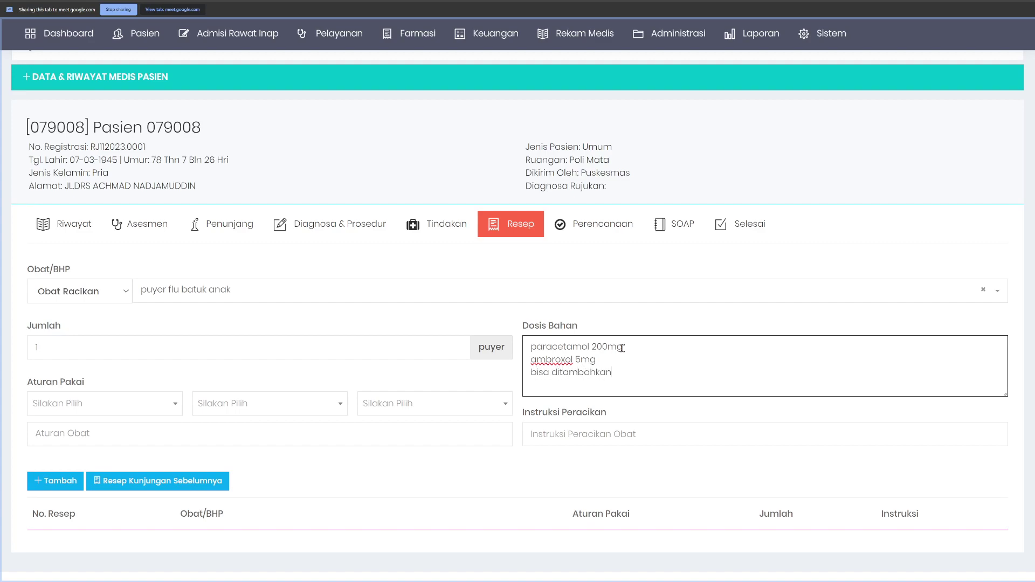
pyautogui.write(' dengan bahan lain 8mg')
# Step: Enter quantity 10, choose 3x1, Bungkus and Sesudah Makan, and add the compound
pyautogui.click(580, 432)
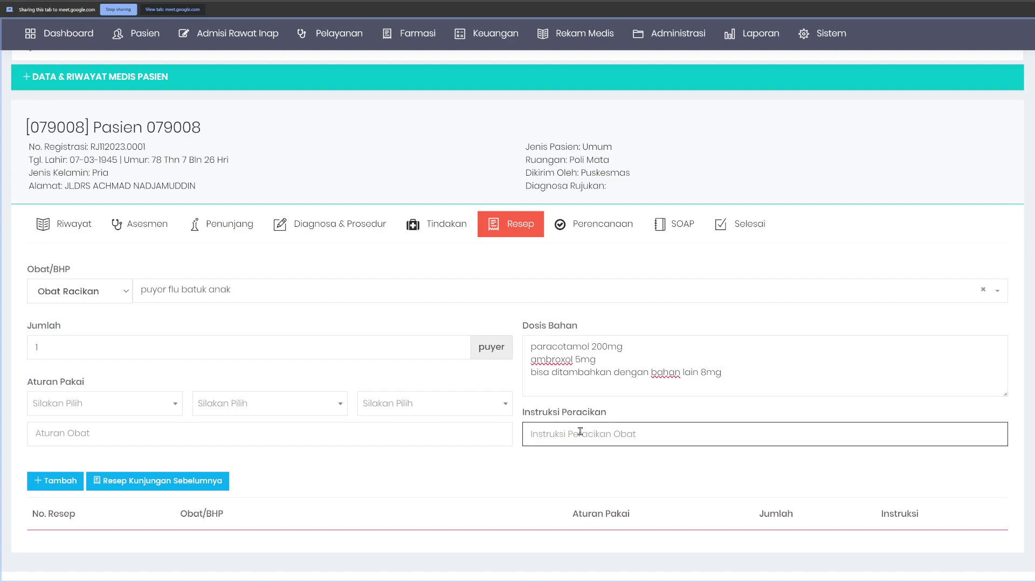
pyautogui.scroll(-1, 512, 431)
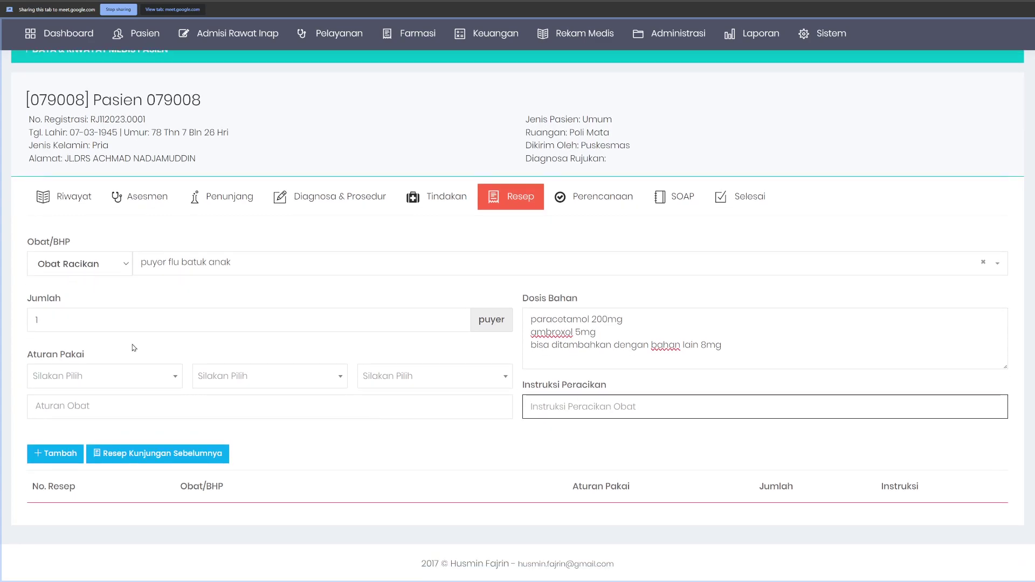
pyautogui.click(74, 321)
pyautogui.write('10')
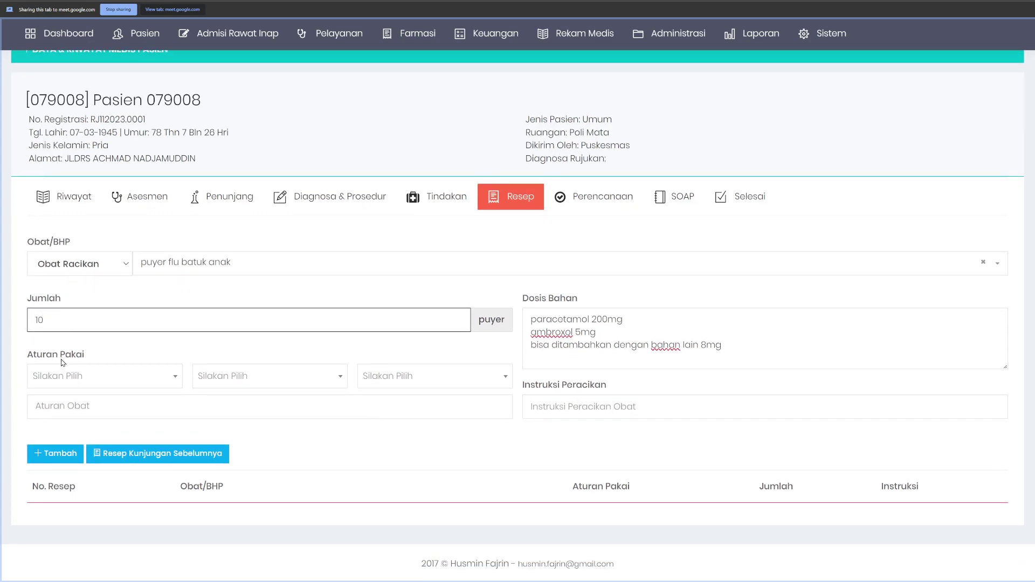
pyautogui.click(71, 375)
pyautogui.click(53, 528)
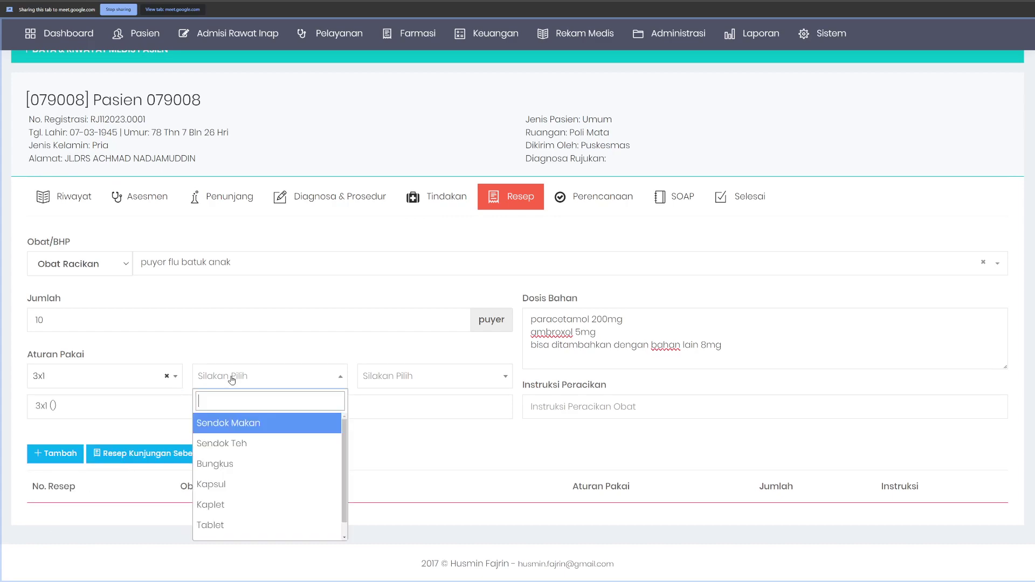
pyautogui.click(247, 470)
pyautogui.click(398, 382)
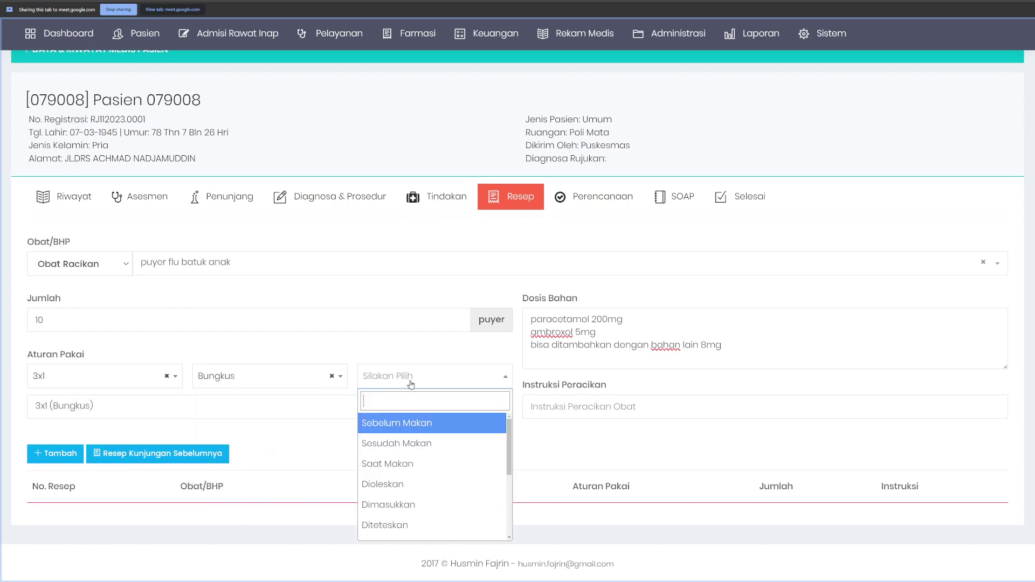
pyautogui.click(396, 445)
pyautogui.click(54, 457)
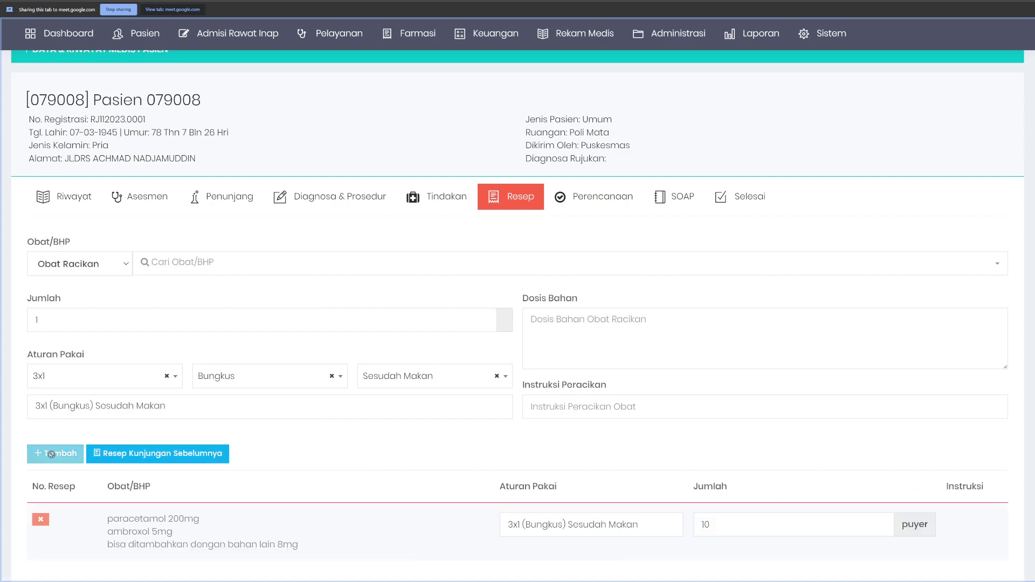
pyautogui.scroll(-1, 52, 458)
pyautogui.moveTo(107, 462); pyautogui.dragTo(969, 482)
pyautogui.click(970, 484)
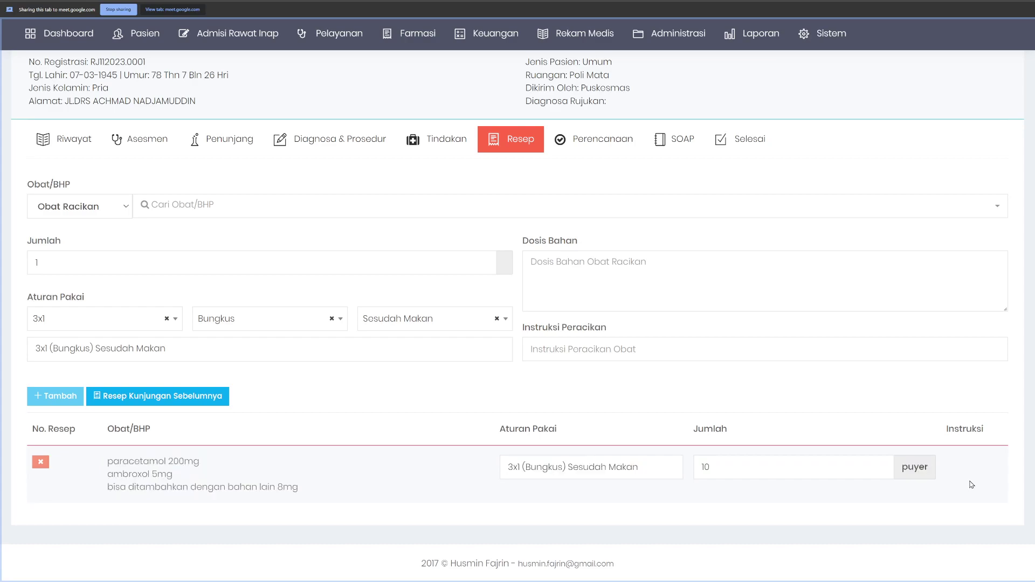
pyautogui.moveTo(347, 51)
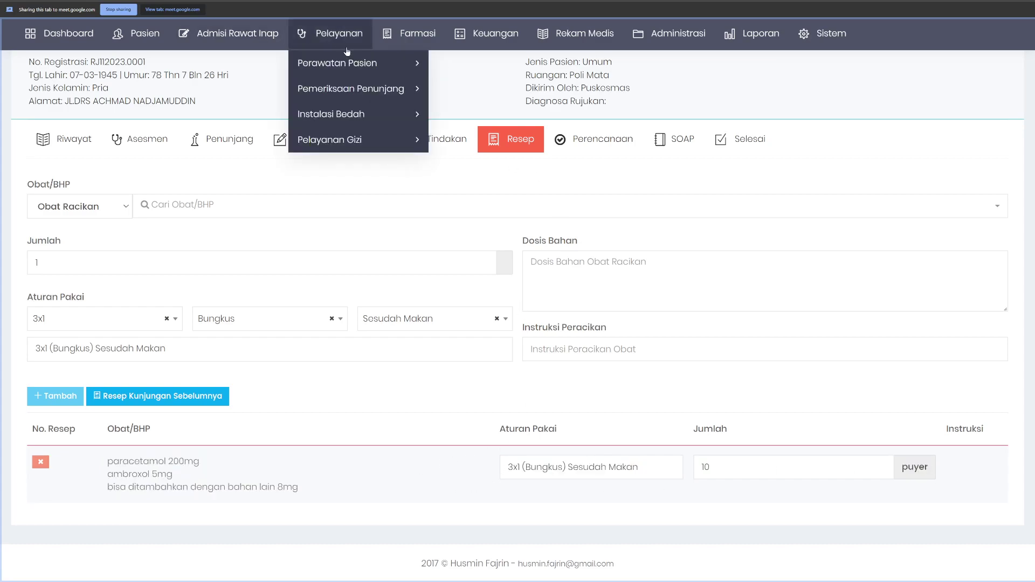
pyautogui.moveTo(508, 46)
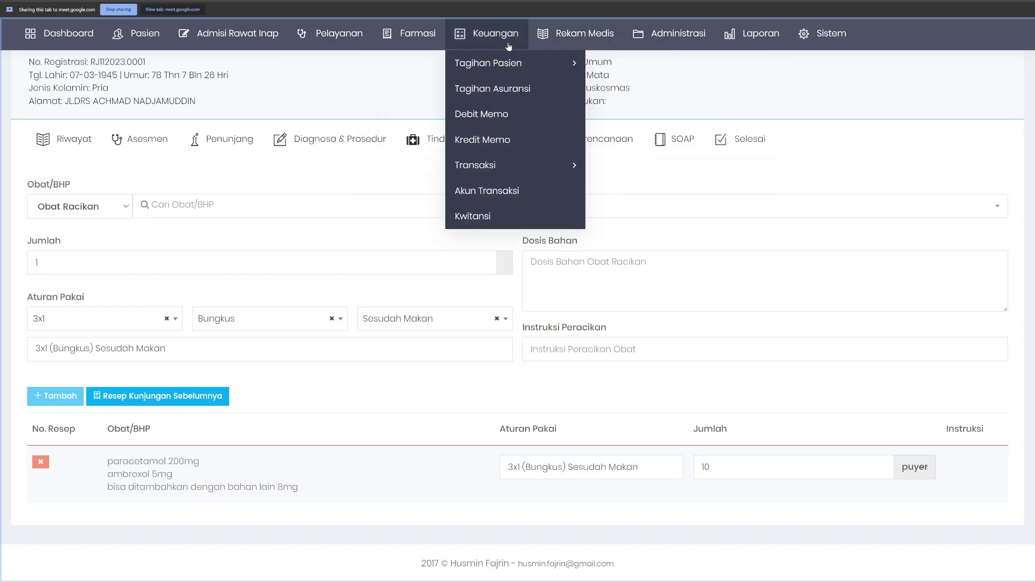
pyautogui.hotkey('ctrl', 'Tab')
pyautogui.click(241, 171)
pyautogui.click(155, 239)
pyautogui.write('salep gatal')
pyautogui.click(150, 343)
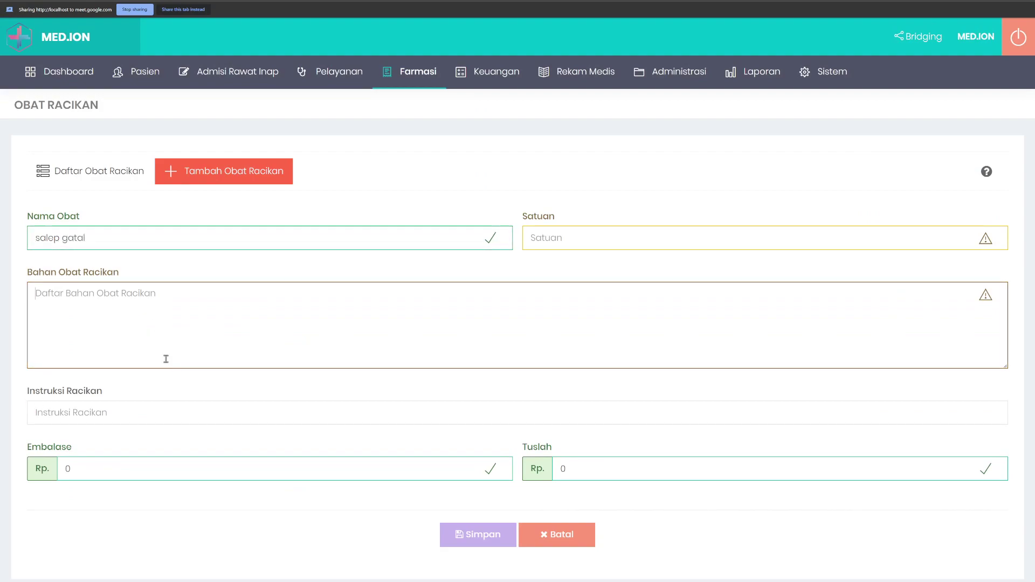
pyautogui.hotkey('ctrl', 'Tab')
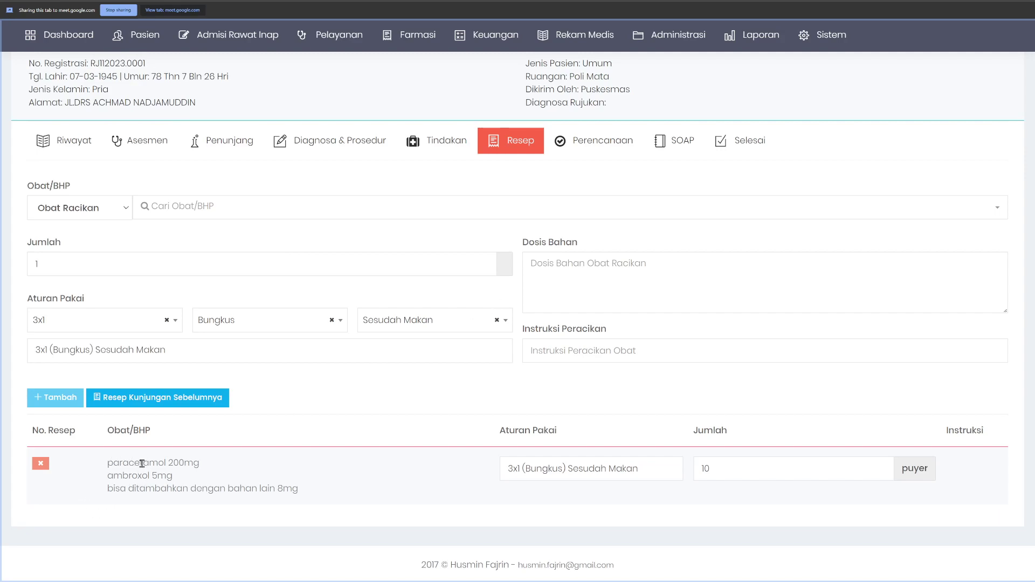
pyautogui.moveTo(109, 464); pyautogui.dragTo(309, 494)
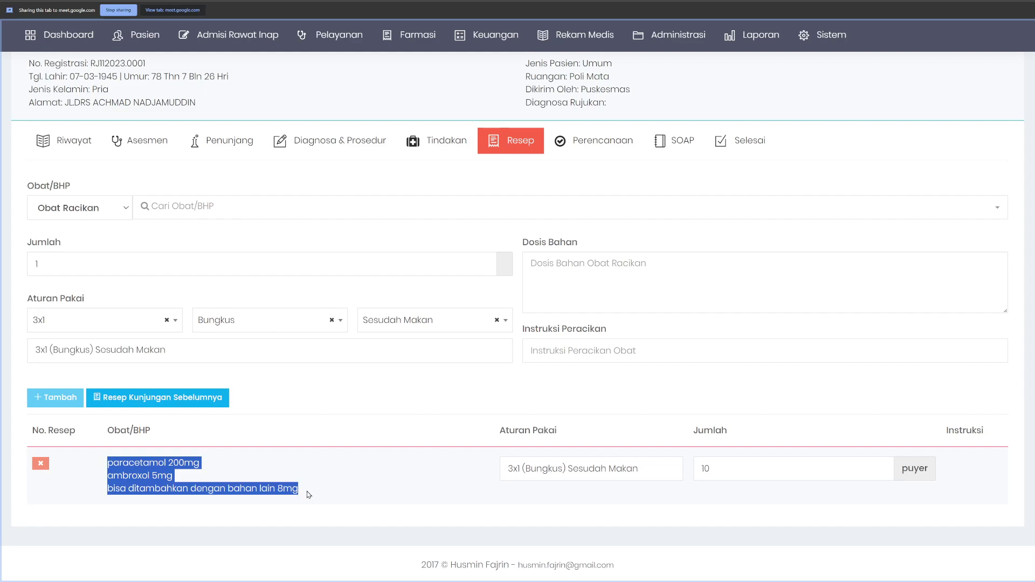
pyautogui.click(331, 499)
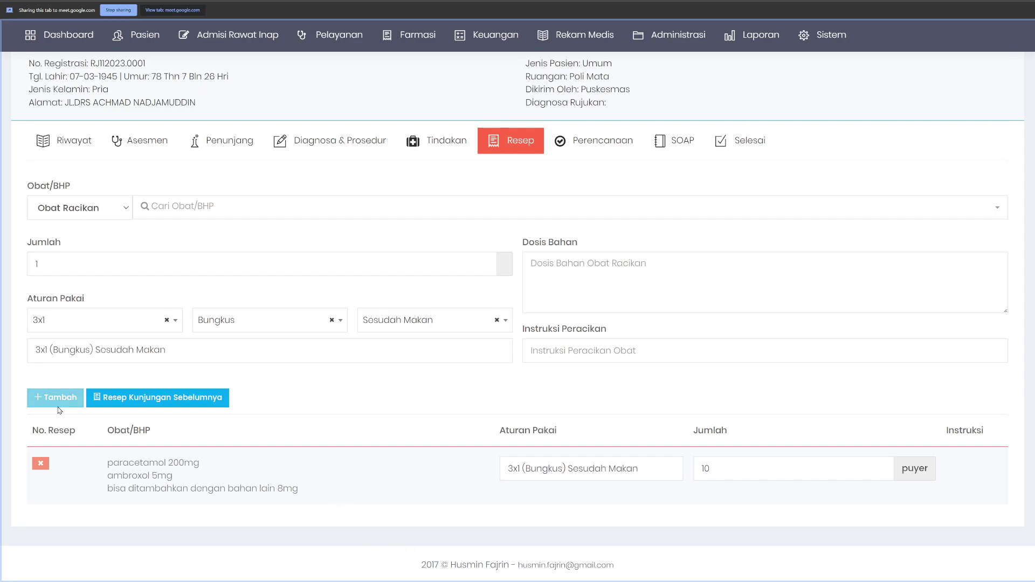
# Step: Switch to Obat Jadi, search 'parac', and add PARACETAMOL TABLET 500 MG to the prescription
pyautogui.click(170, 214)
pyautogui.write('para')
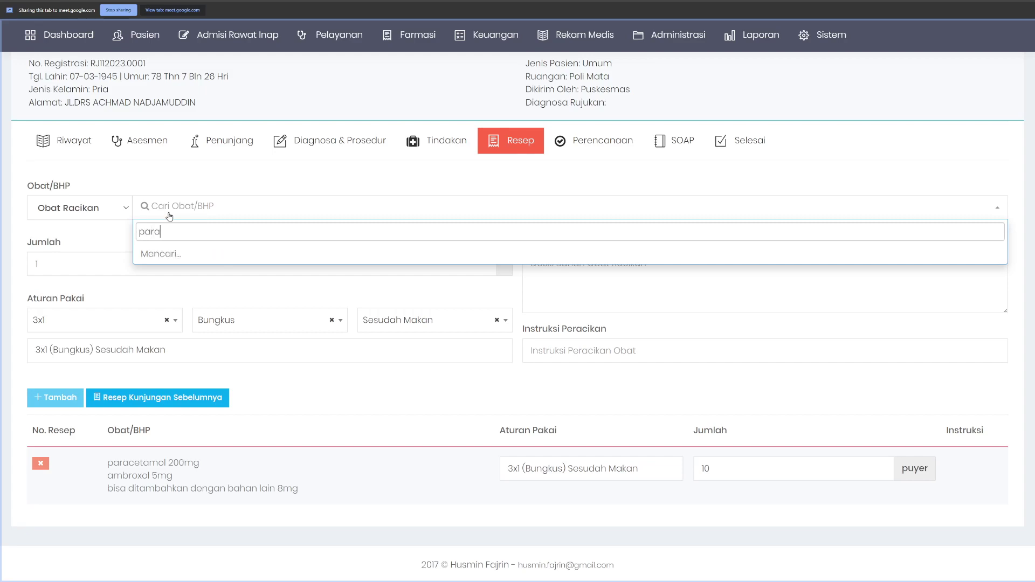
pyautogui.click(97, 206)
pyautogui.click(89, 227)
pyautogui.click(191, 208)
pyautogui.write('parace')
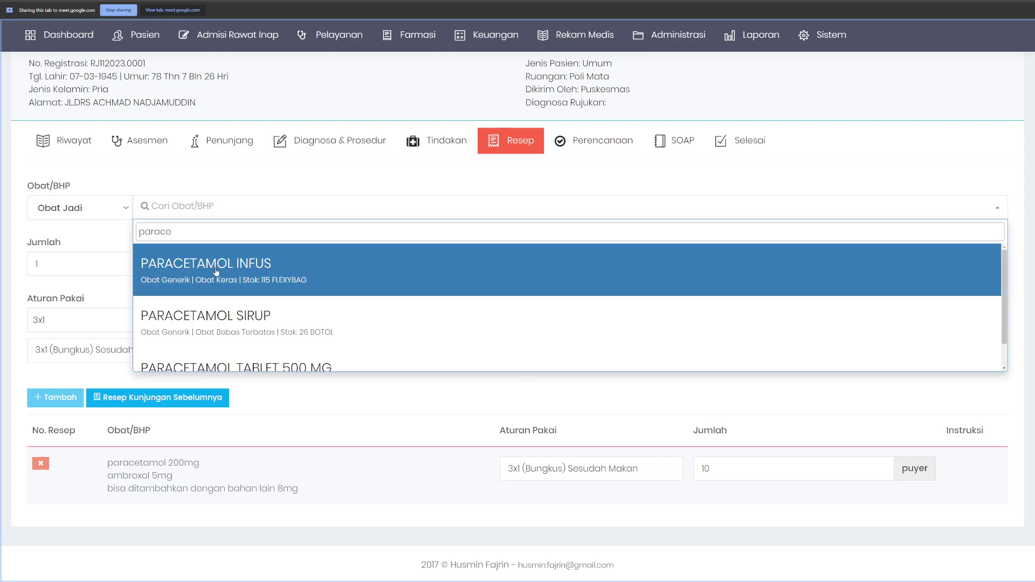
pyautogui.click(237, 362)
pyautogui.click(111, 260)
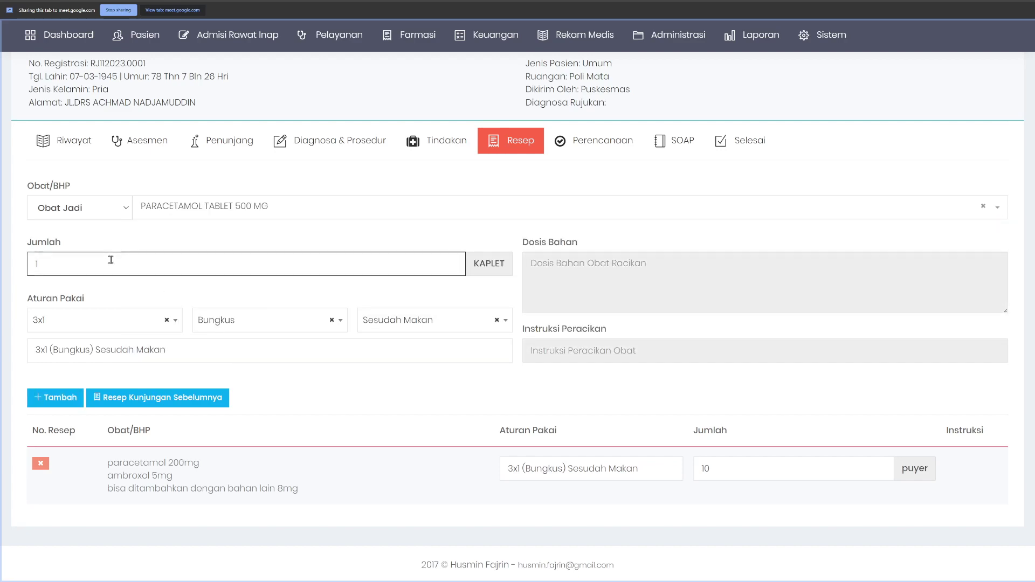
pyautogui.click(55, 400)
# Step: Highlight the PARACETAMOL TABLET 500 MG entry and the compound's paracetamol and ambroxol lines
pyautogui.scroll(-1, 106, 489)
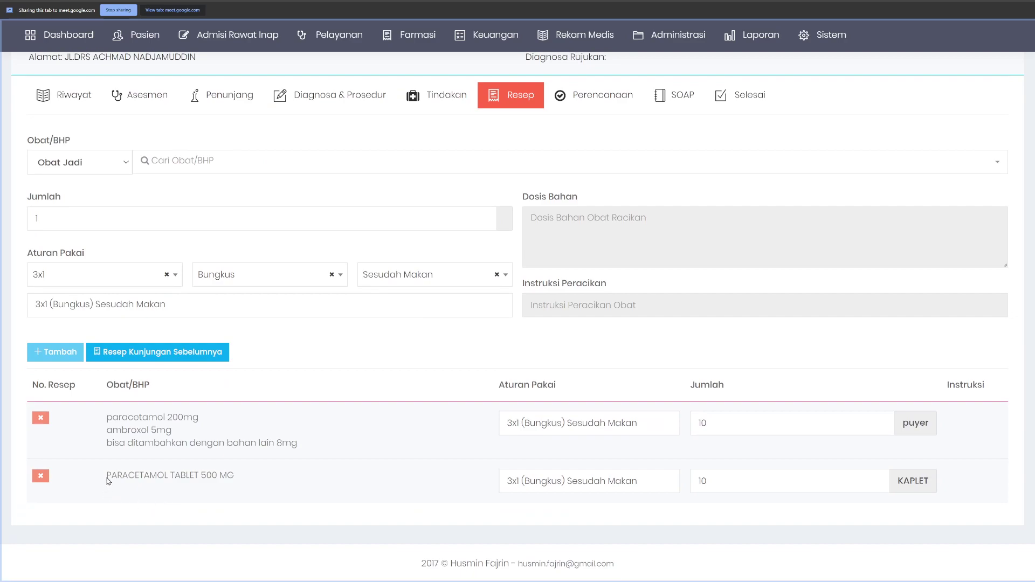
pyautogui.moveTo(107, 481); pyautogui.dragTo(234, 484)
pyautogui.click(255, 479)
pyautogui.moveTo(105, 479); pyautogui.dragTo(236, 480)
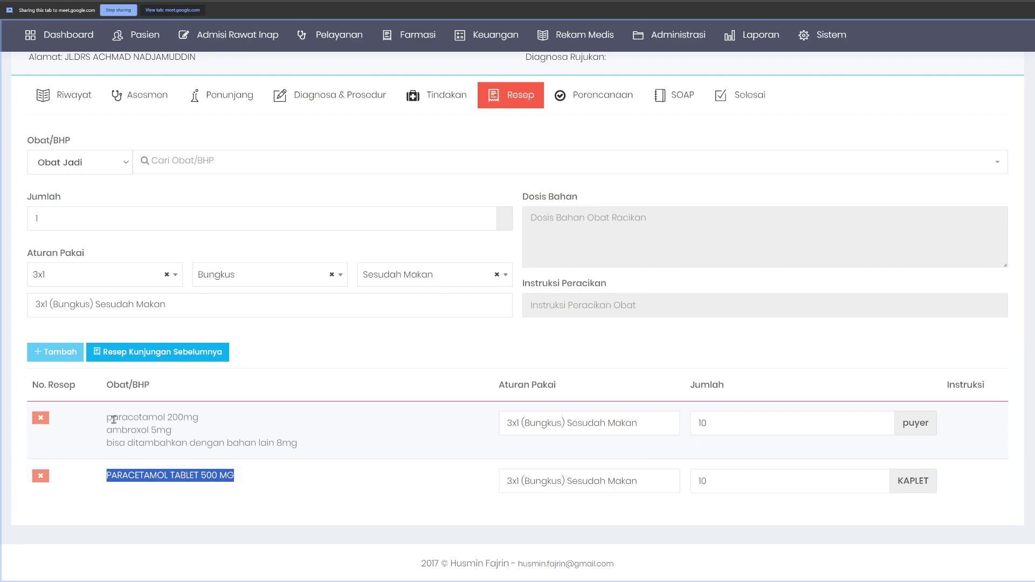
pyautogui.moveTo(107, 421); pyautogui.dragTo(212, 431)
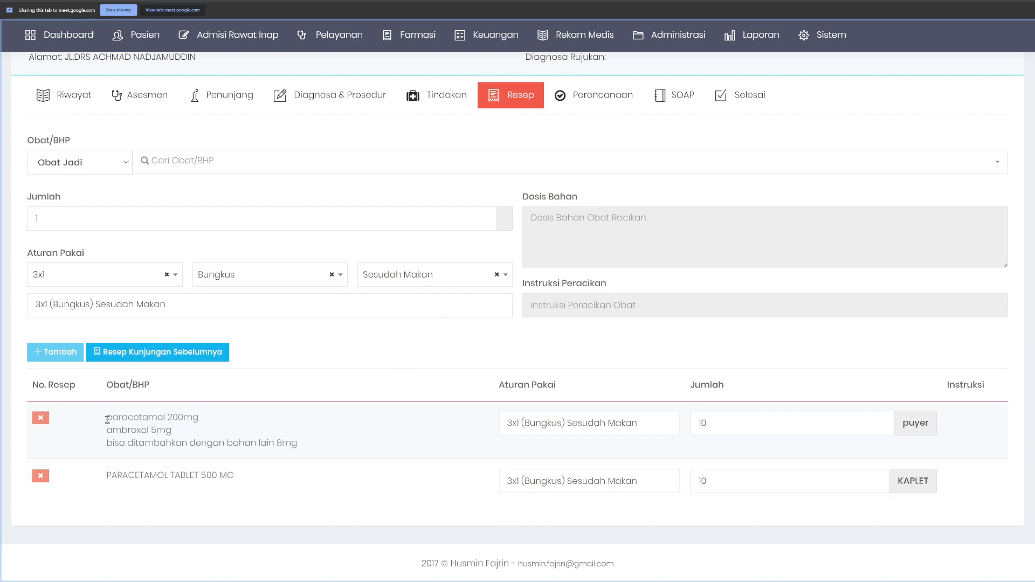
# Step: Inspect the compound row's paracetamol 200mg and ambroxol lines and its quantity of 10
pyautogui.moveTo(108, 419); pyautogui.dragTo(173, 431)
pyautogui.click(184, 431)
pyautogui.doubleClick(731, 421)
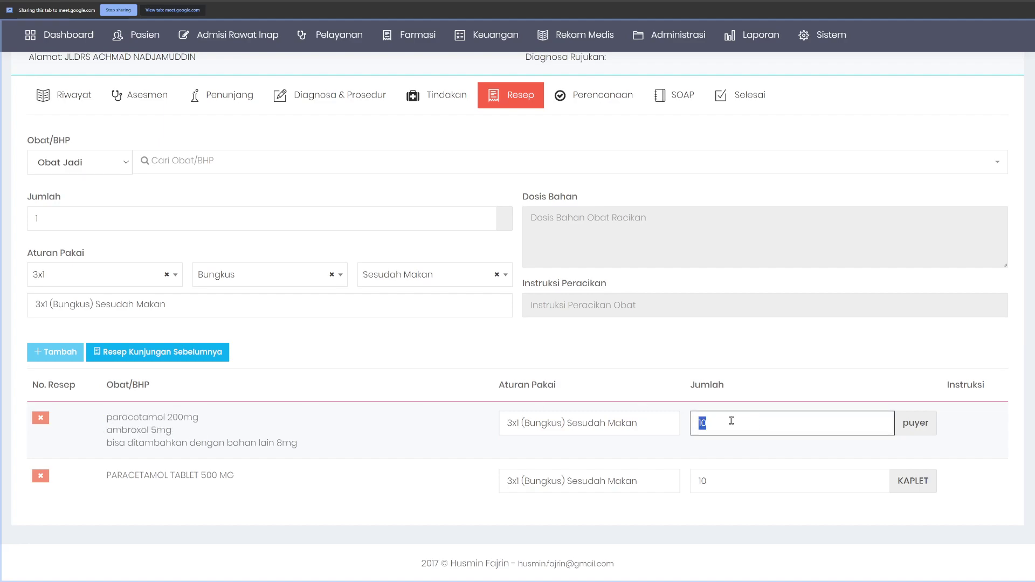
pyautogui.moveTo(117, 418); pyautogui.dragTo(200, 419)
pyautogui.click(232, 424)
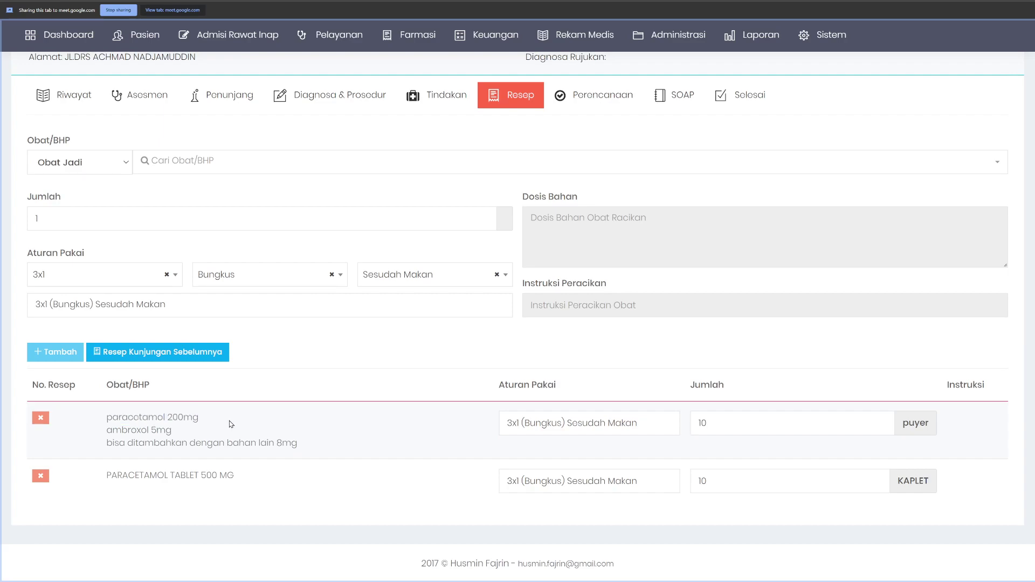
pyautogui.moveTo(133, 418); pyautogui.dragTo(183, 418)
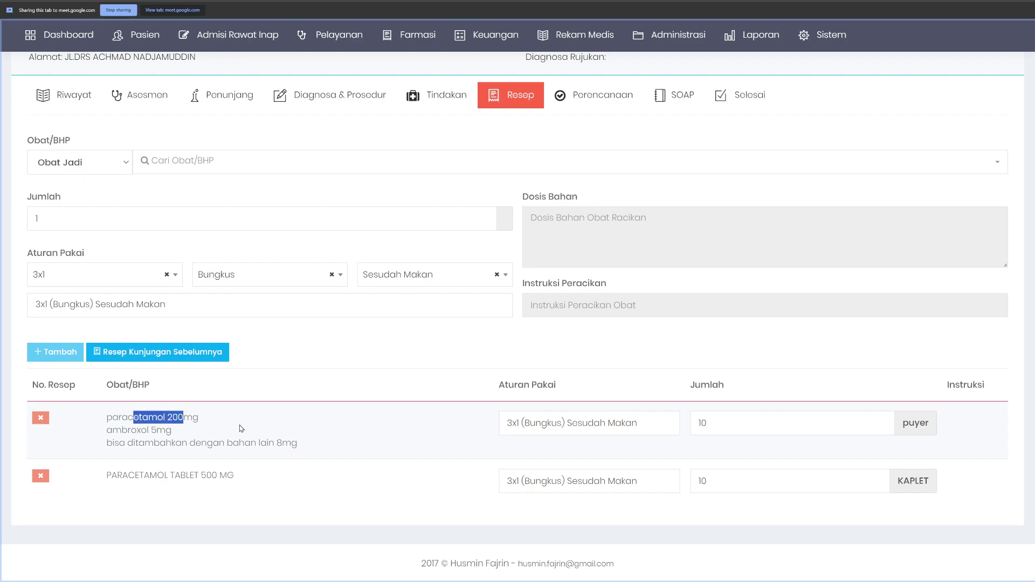
pyautogui.click(722, 427)
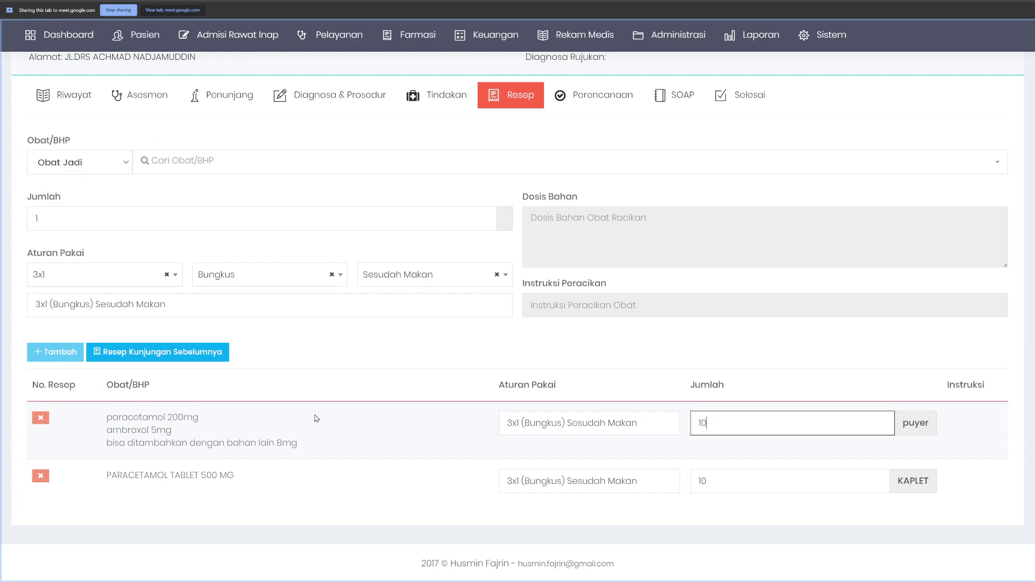
pyautogui.doubleClick(118, 418)
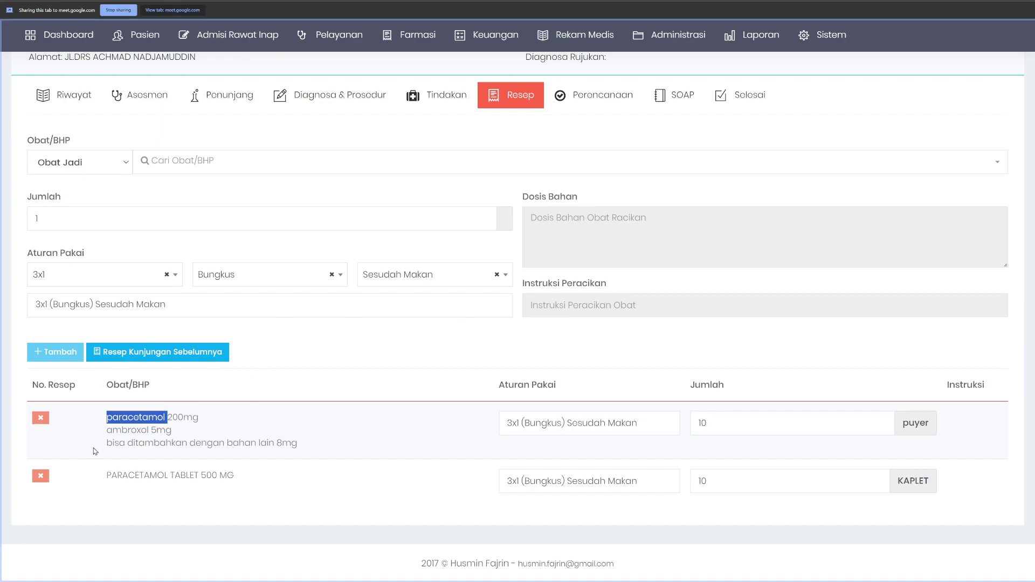
pyautogui.click(253, 427)
# Step: Delete the compound and PARACETAMOL rows, reload the previous visit's prescription, then delete SANBE TEARS
pyautogui.click(40, 418)
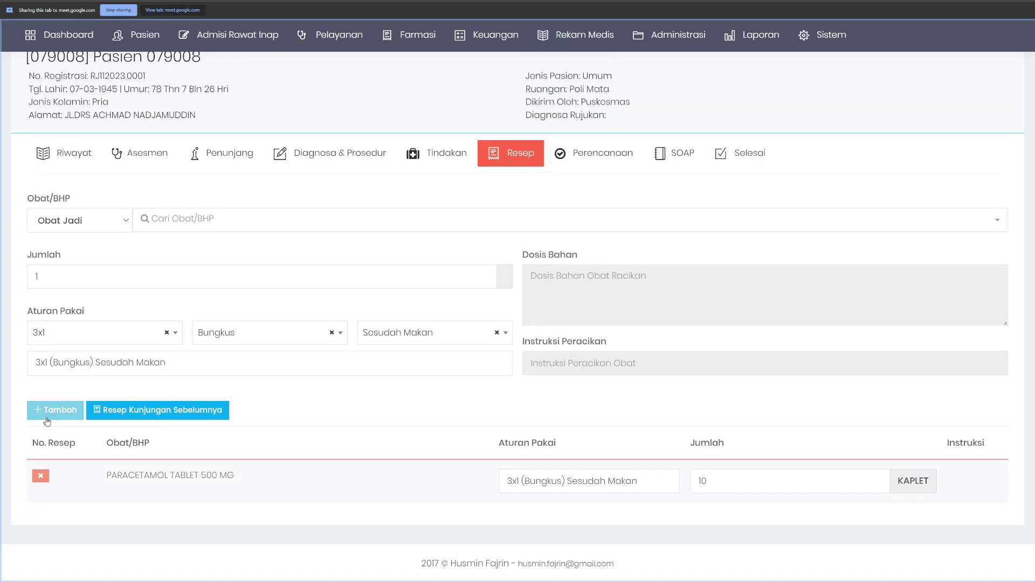
pyautogui.click(40, 475)
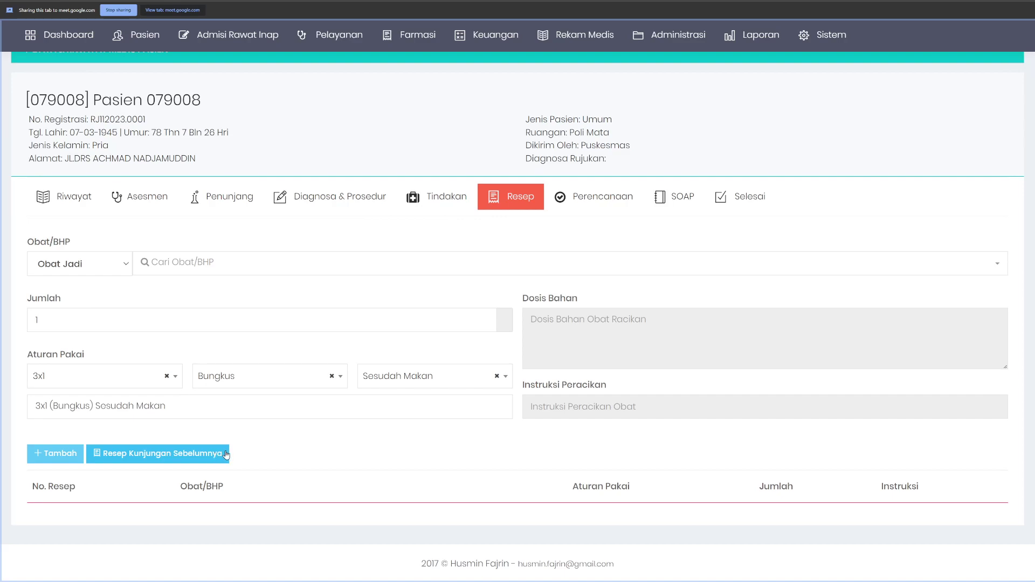
pyautogui.click(149, 461)
pyautogui.scroll(-1, 302, 474)
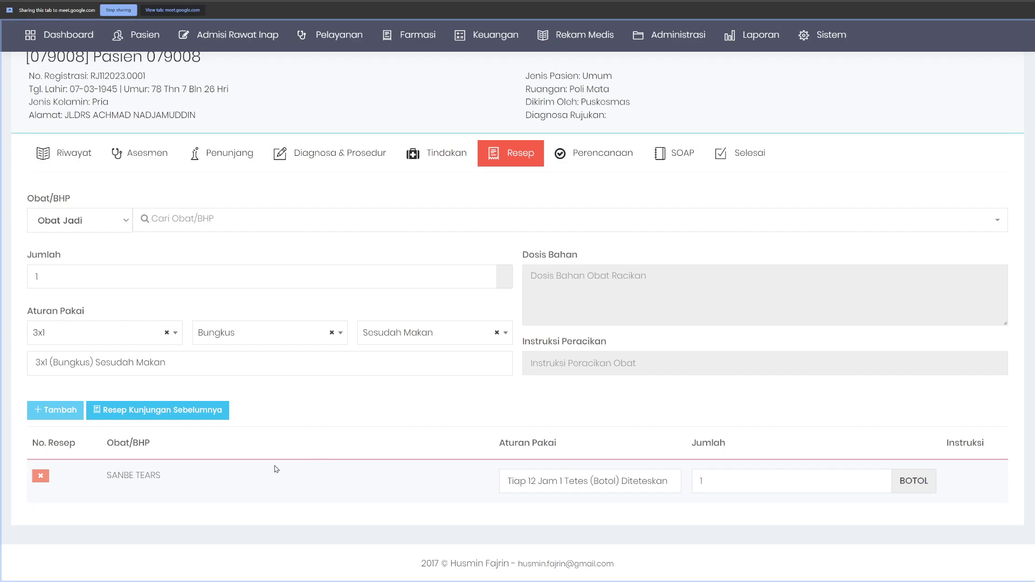
pyautogui.click(41, 476)
# Step: Reload the previous visit's prescription and check SANBE TEARS' 1 BOTOL quantity and 'Tiap 12 Jam' instructions
pyautogui.click(113, 459)
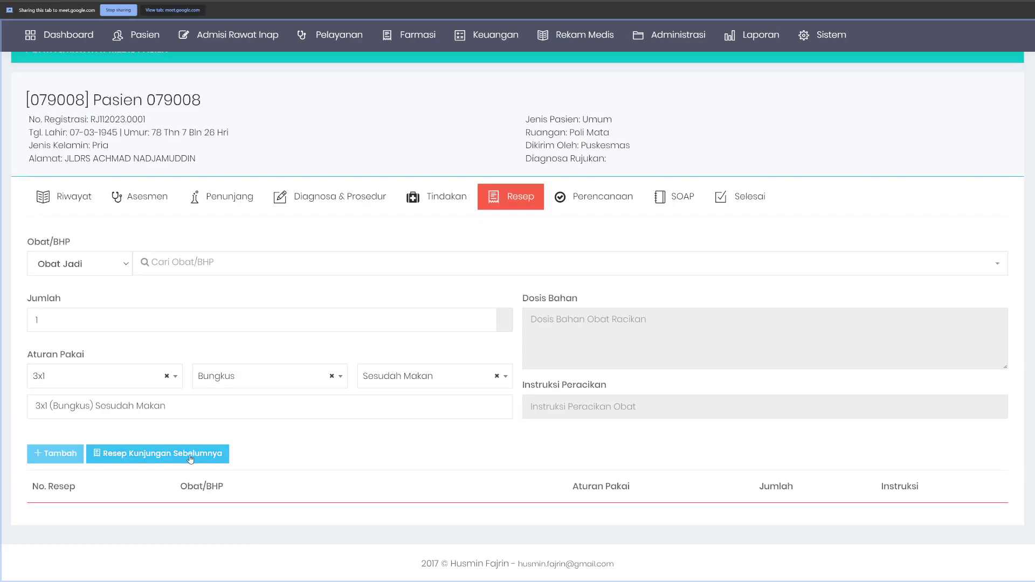
pyautogui.scroll(-1, 312, 456)
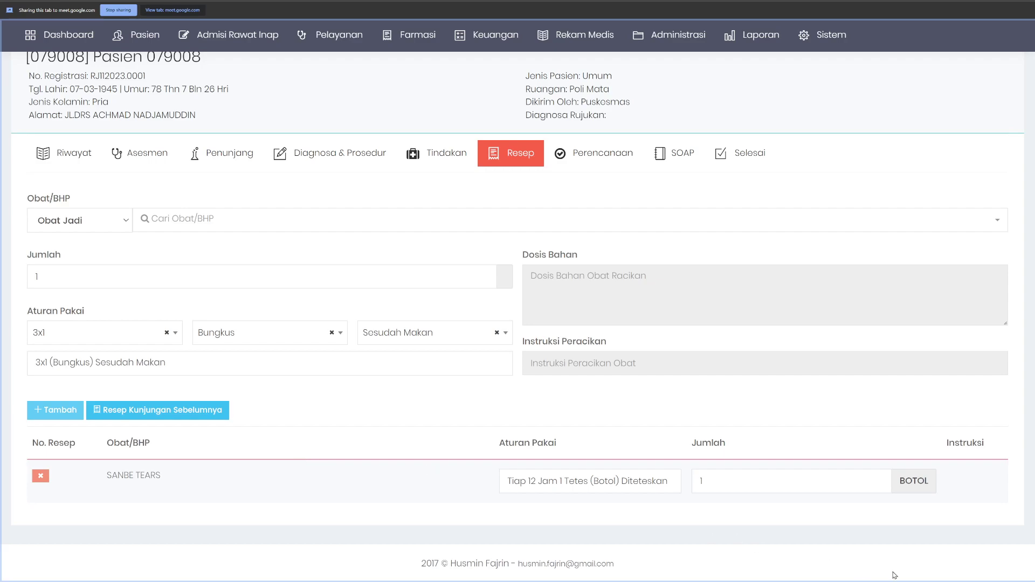
pyautogui.moveTo(516, 482); pyautogui.dragTo(664, 481)
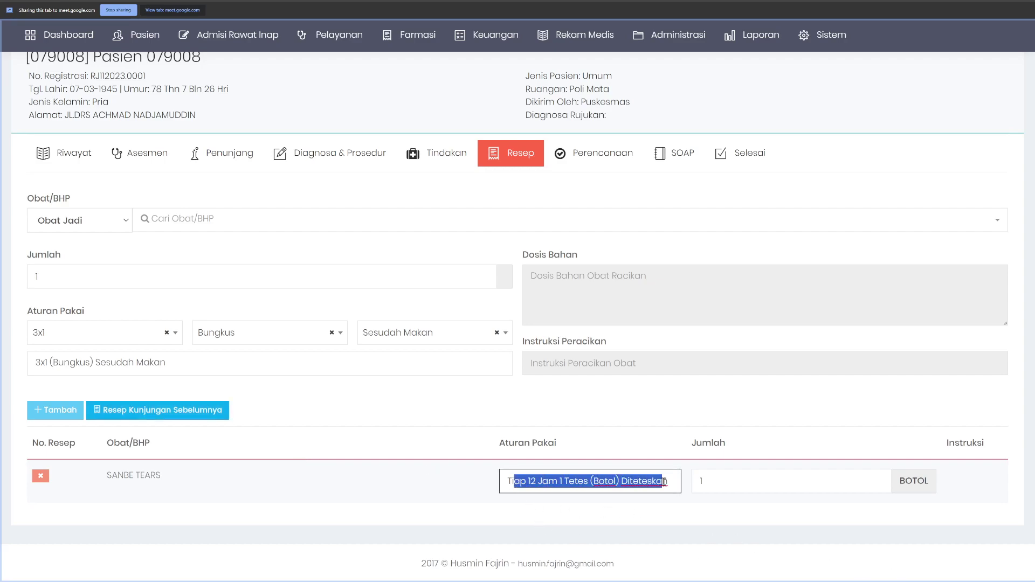
pyautogui.click(735, 485)
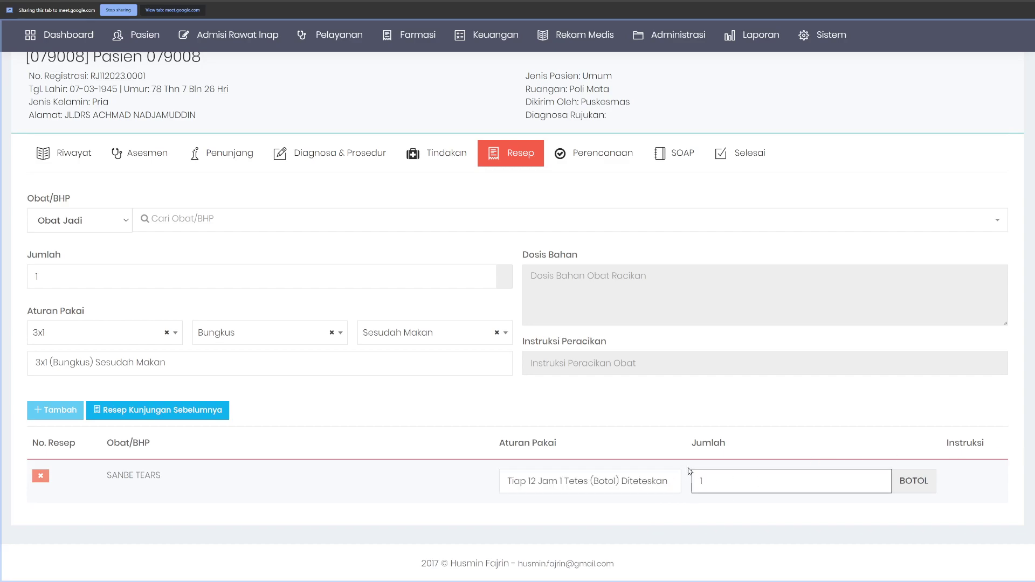
pyautogui.doubleClick(542, 480)
pyautogui.click(752, 487)
pyautogui.click(550, 475)
pyautogui.click(753, 491)
pyautogui.click(603, 486)
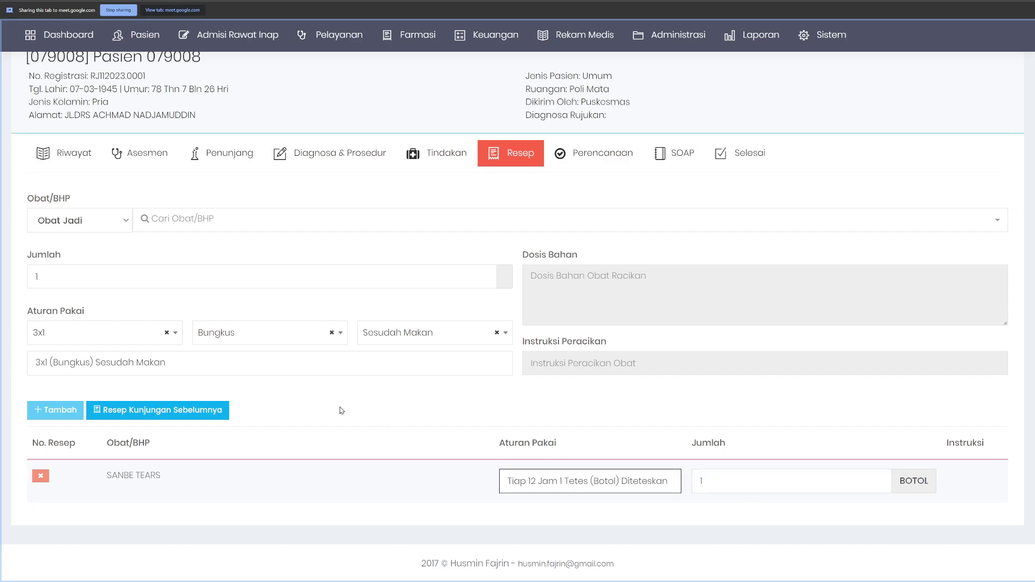
# Step: Open the Farmasi menu and flip between the prescription template list and the patient's prescription page
pyautogui.click(418, 35)
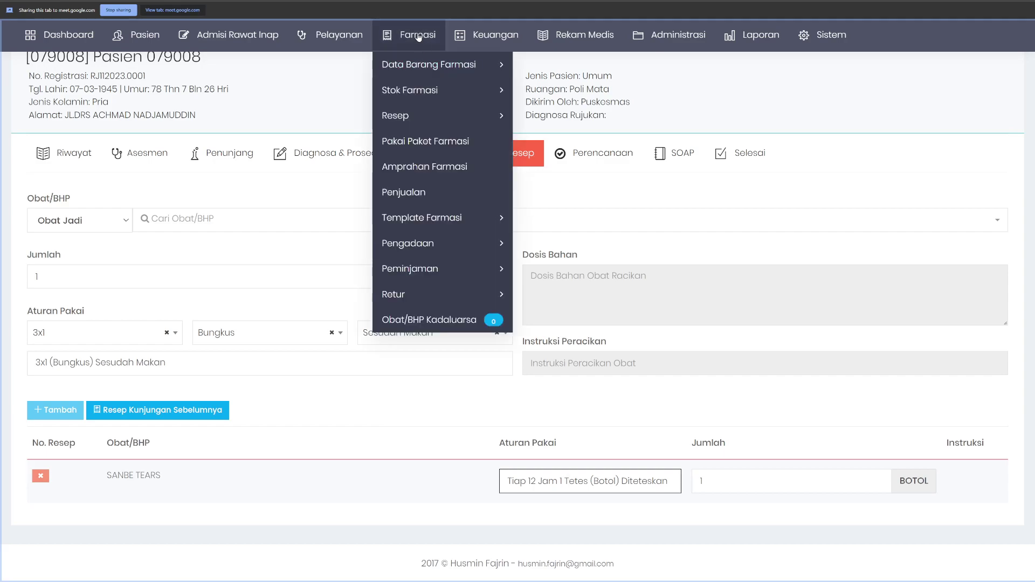
pyautogui.moveTo(420, 93)
pyautogui.moveTo(469, 217)
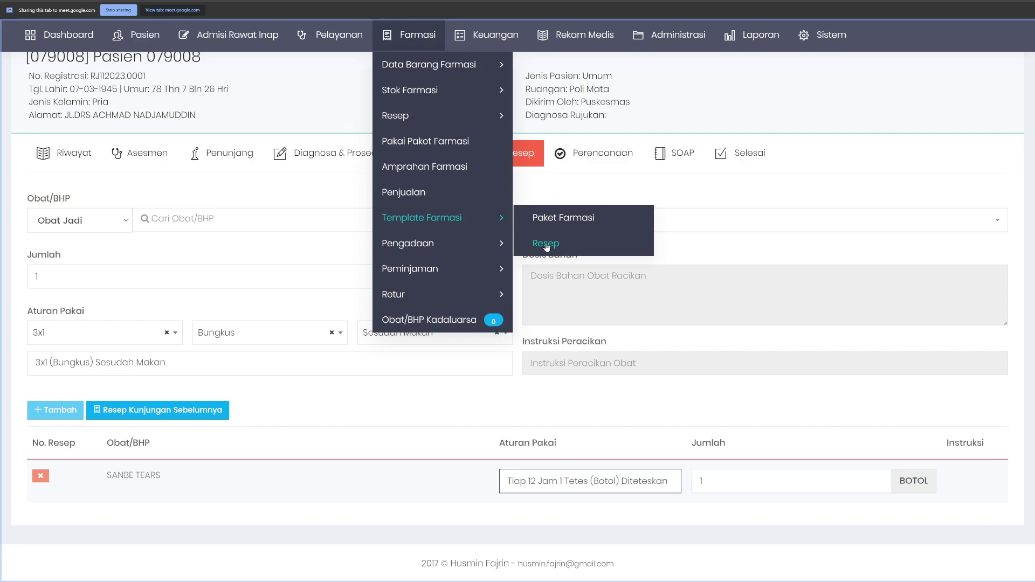
pyautogui.hotkey('ctrl', 'Tab')
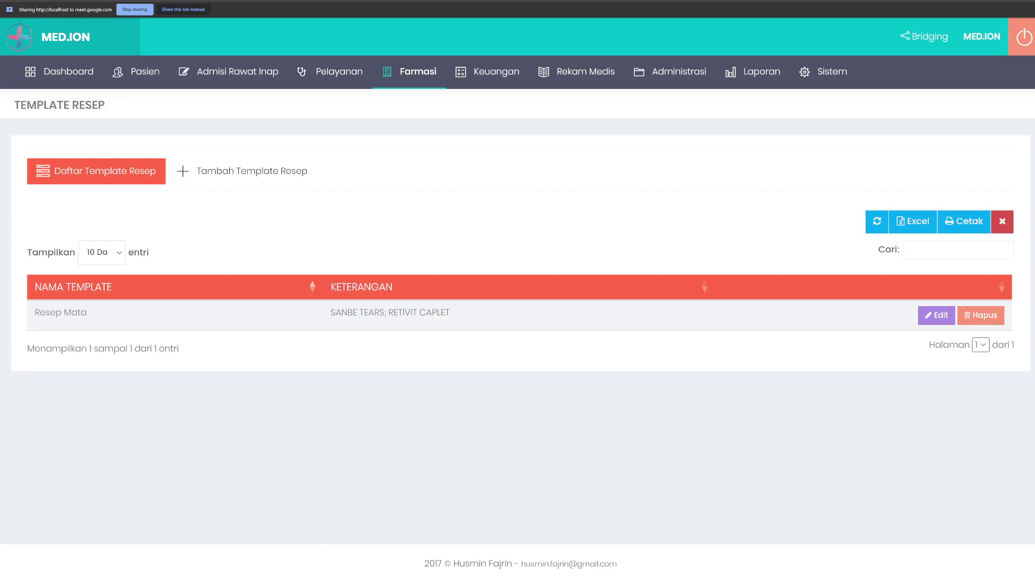
pyautogui.hotkey('ctrl', 'Tab')
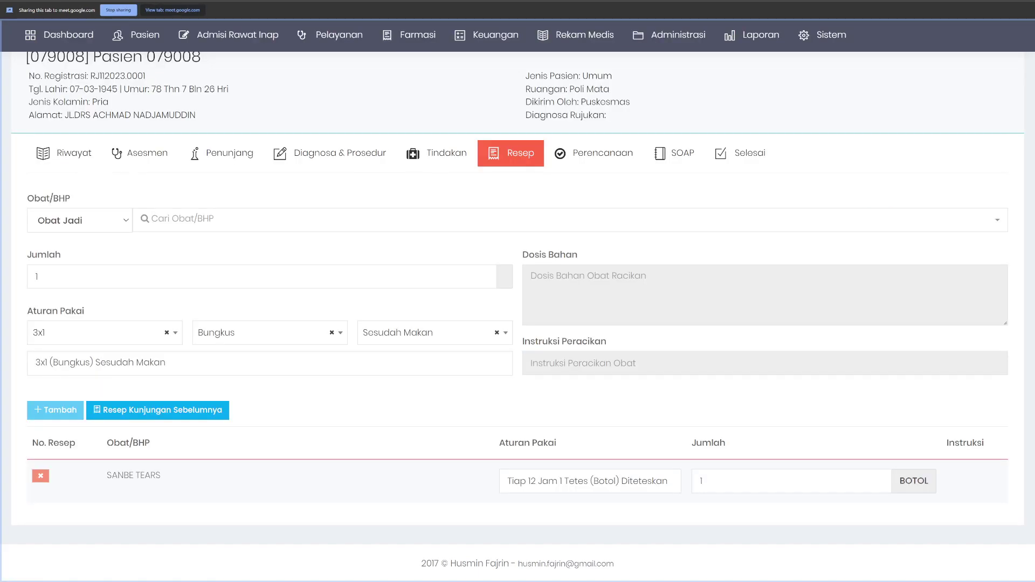
pyautogui.hotkey('ctrl', 'Tab')
pyautogui.hotkey('ctrl', 'Tab')
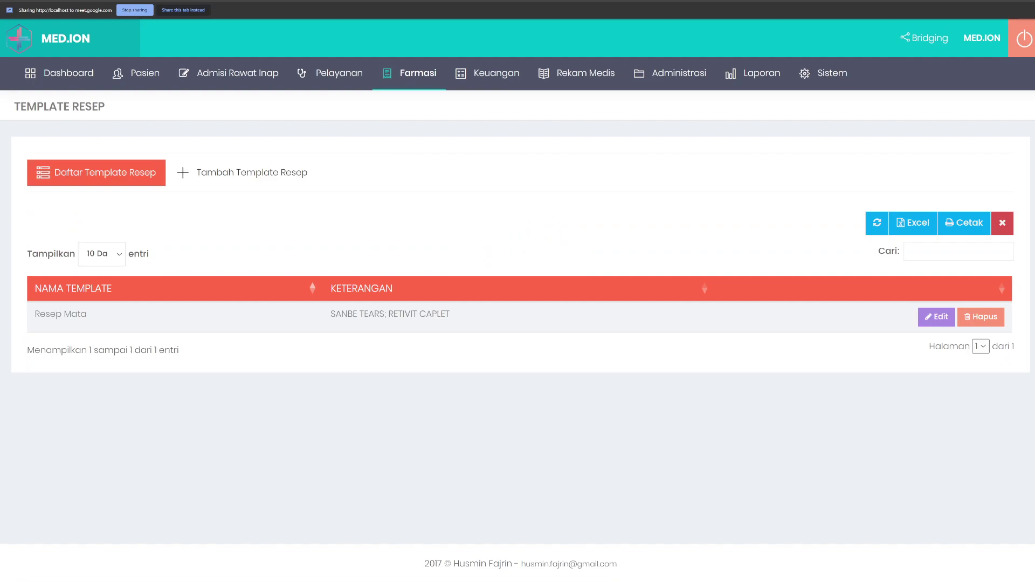
pyautogui.hotkey('ctrl', 'Tab')
pyautogui.click(410, 35)
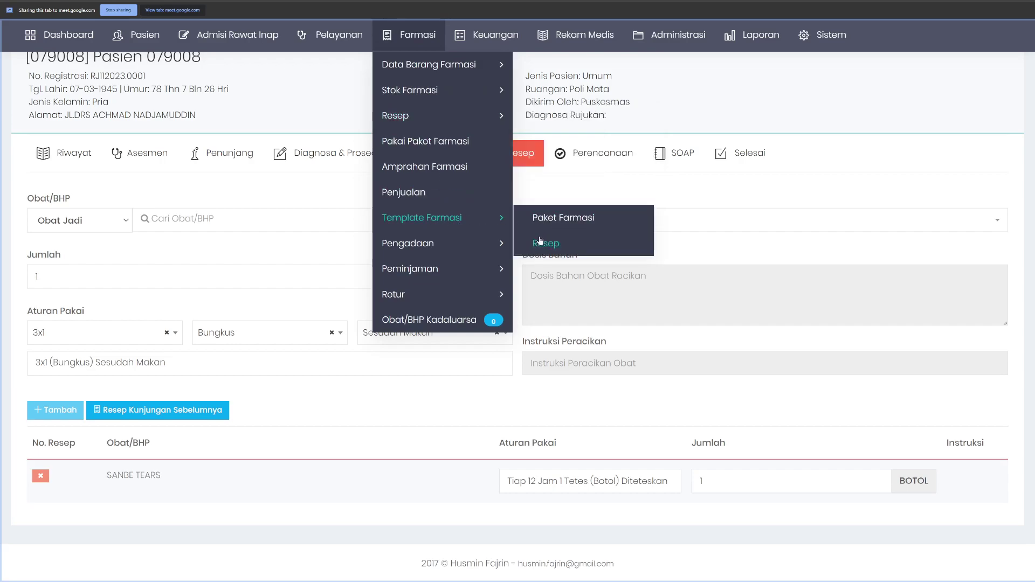
pyautogui.click(542, 246)
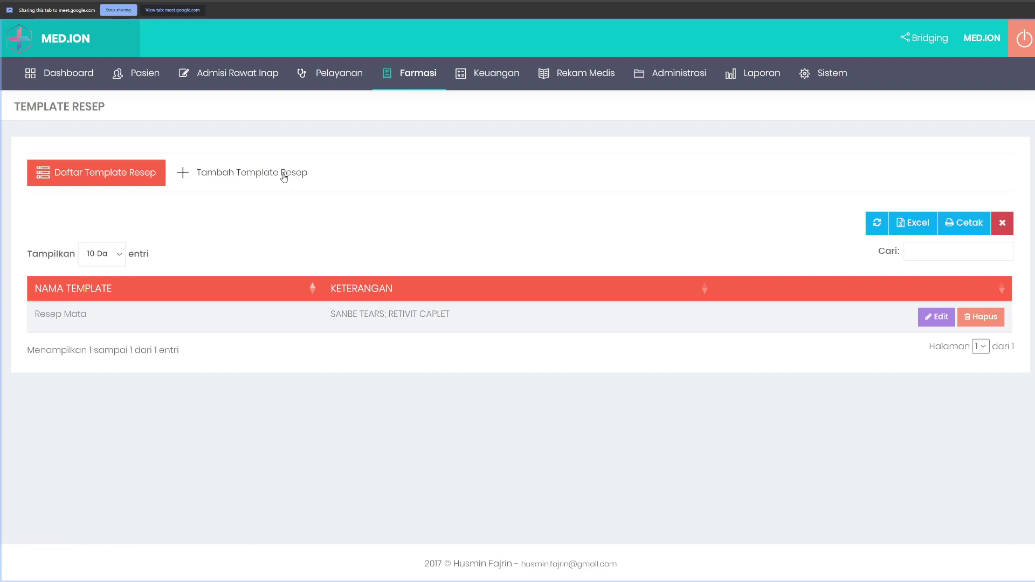
pyautogui.click(284, 178)
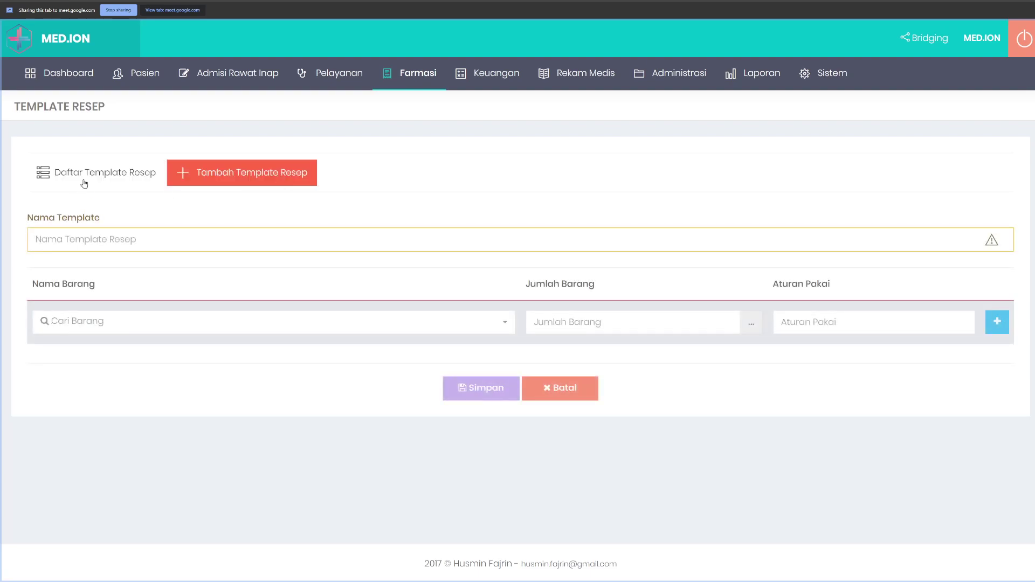
pyautogui.click(82, 179)
pyautogui.moveTo(35, 314); pyautogui.dragTo(93, 317)
pyautogui.click(302, 314)
pyautogui.moveTo(331, 314); pyautogui.dragTo(376, 314)
pyautogui.moveTo(393, 314); pyautogui.dragTo(450, 314)
pyautogui.click(408, 228)
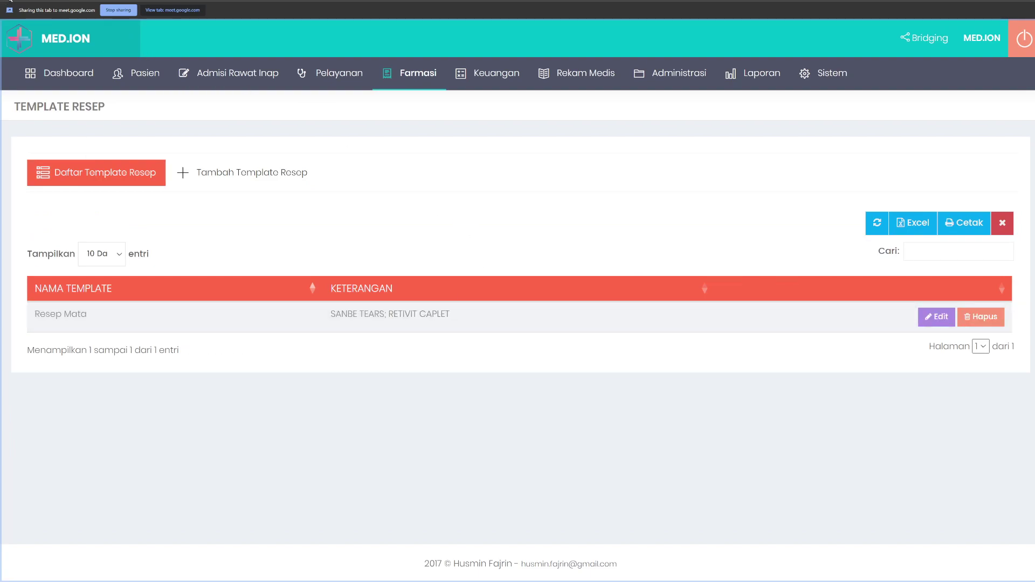
pyautogui.hotkey('alt', 'Left')
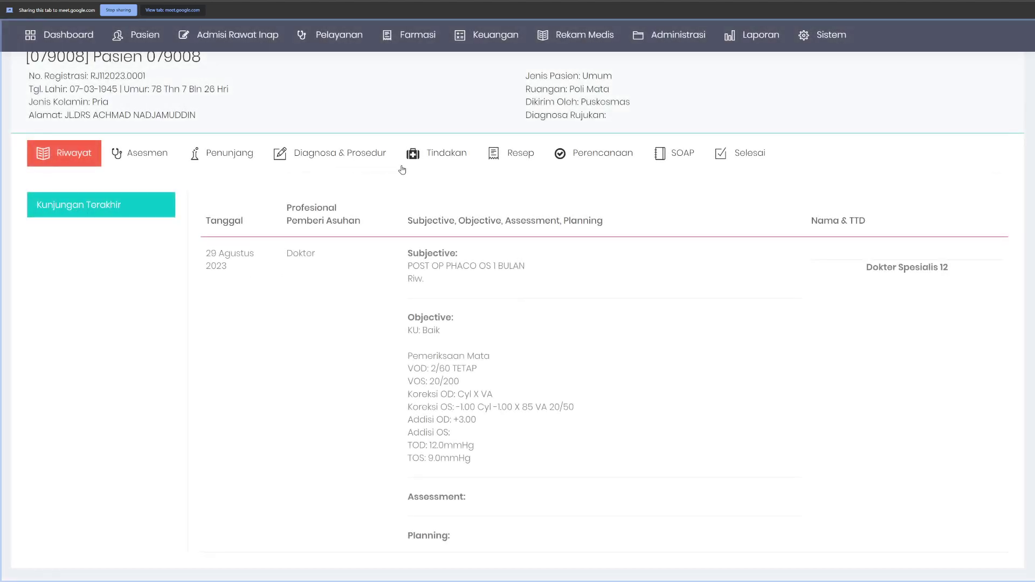
# Step: Add the Resep Mata template to the prescription via Template Resep, searching 'sanb'
pyautogui.click(517, 156)
pyautogui.click(81, 270)
pyautogui.click(78, 320)
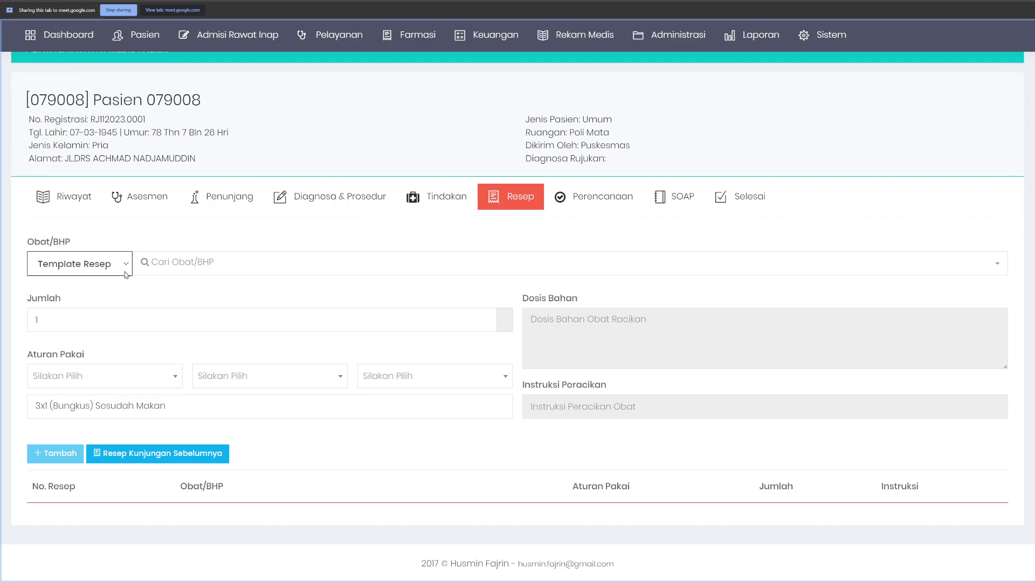
pyautogui.click(209, 263)
pyautogui.write('sanb')
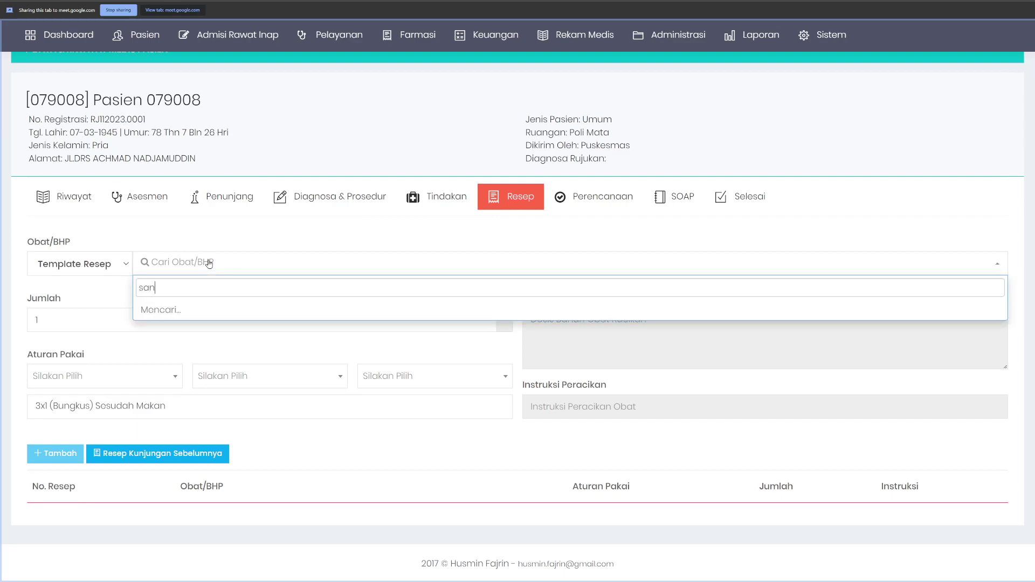
pyautogui.click(219, 326)
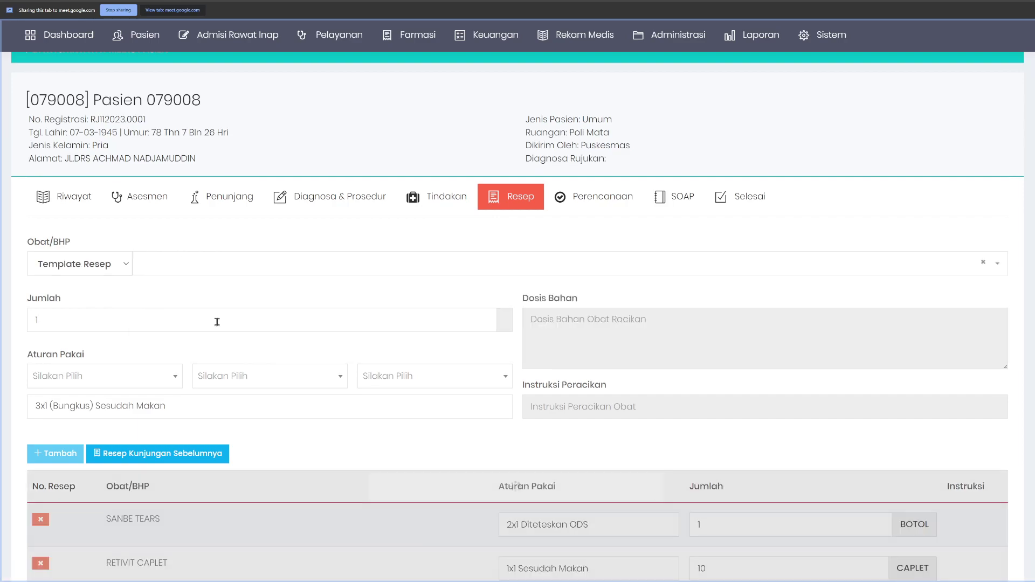
pyautogui.scroll(-2, 218, 326)
# Step: Check SANBE TEARS' 2x1 Diteteskan ODS rule and the quantities 1 BOTOL and 10 CAPLET
pyautogui.moveTo(105, 432); pyautogui.dragTo(181, 477)
pyautogui.click(258, 474)
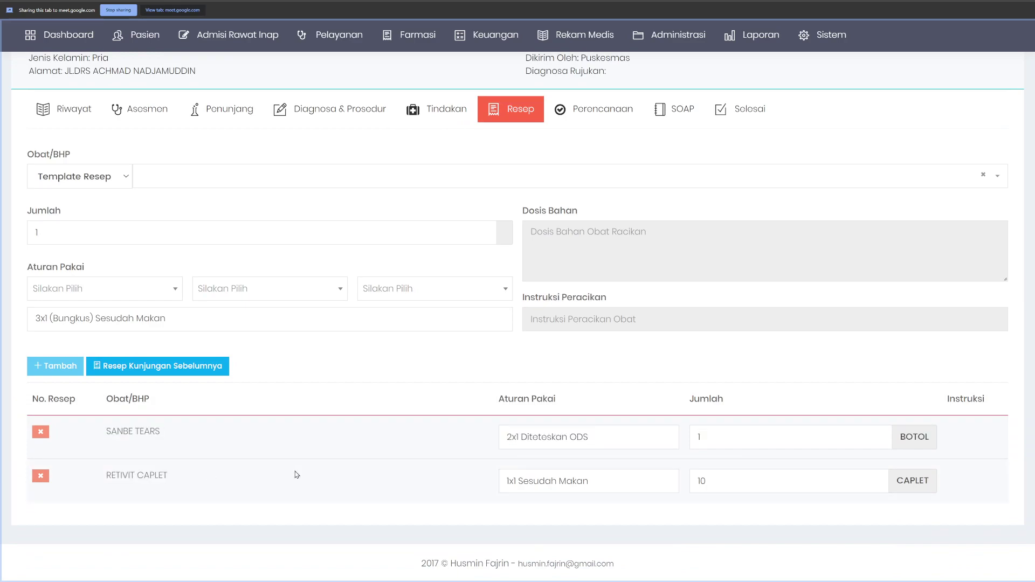
pyautogui.moveTo(510, 437); pyautogui.dragTo(731, 499)
pyautogui.click(715, 444)
pyautogui.click(719, 484)
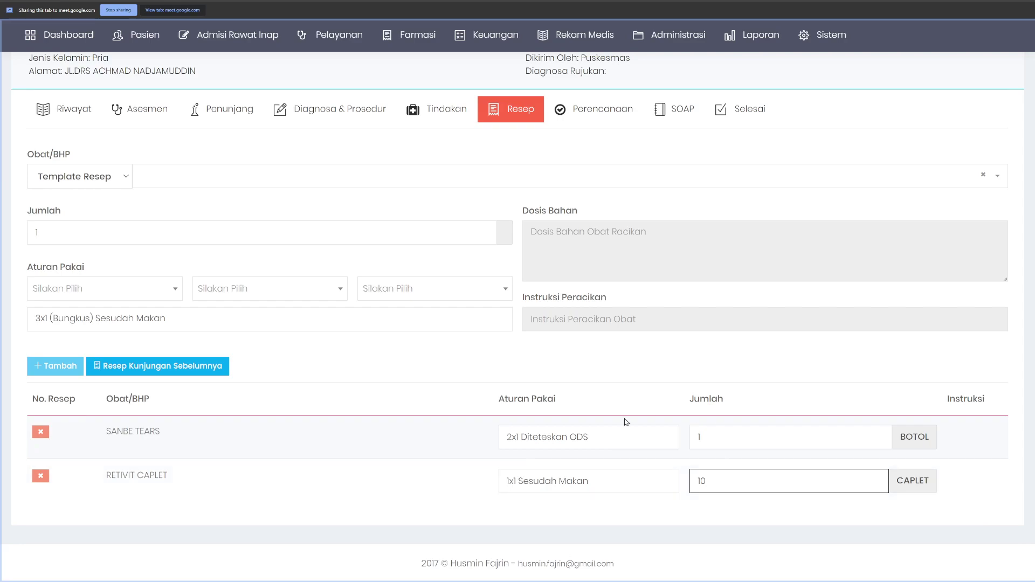
pyautogui.moveTo(105, 431); pyautogui.dragTo(588, 438)
# Step: Recheck RETIVIT CAPLET's 1x1 Sesudah Makan rule and both rows' quantities
pyautogui.click(491, 446)
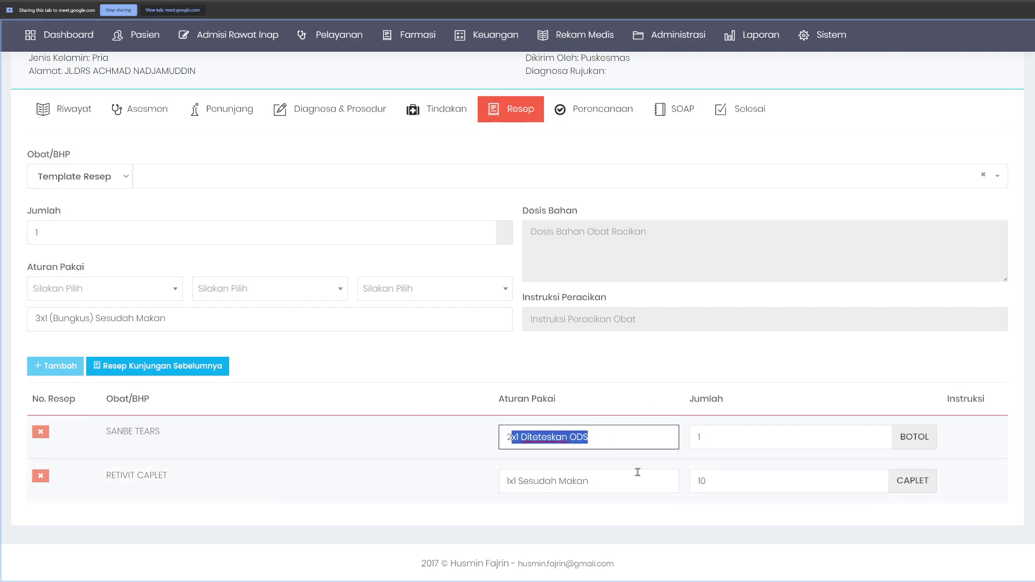
pyautogui.click(361, 505)
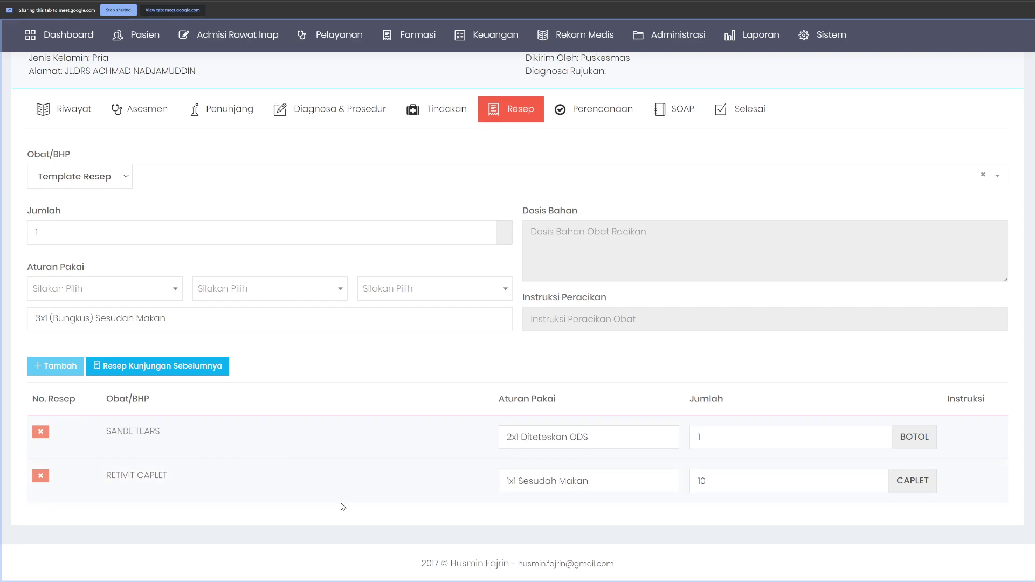
pyautogui.moveTo(504, 481); pyautogui.dragTo(614, 483)
pyautogui.click(618, 483)
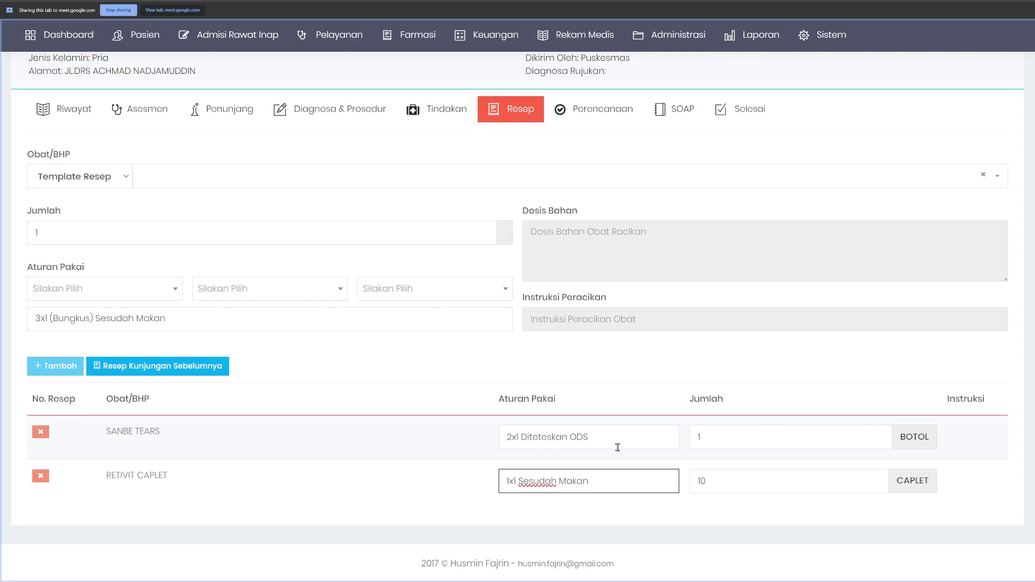
pyautogui.click(639, 481)
pyautogui.click(701, 447)
pyautogui.click(719, 484)
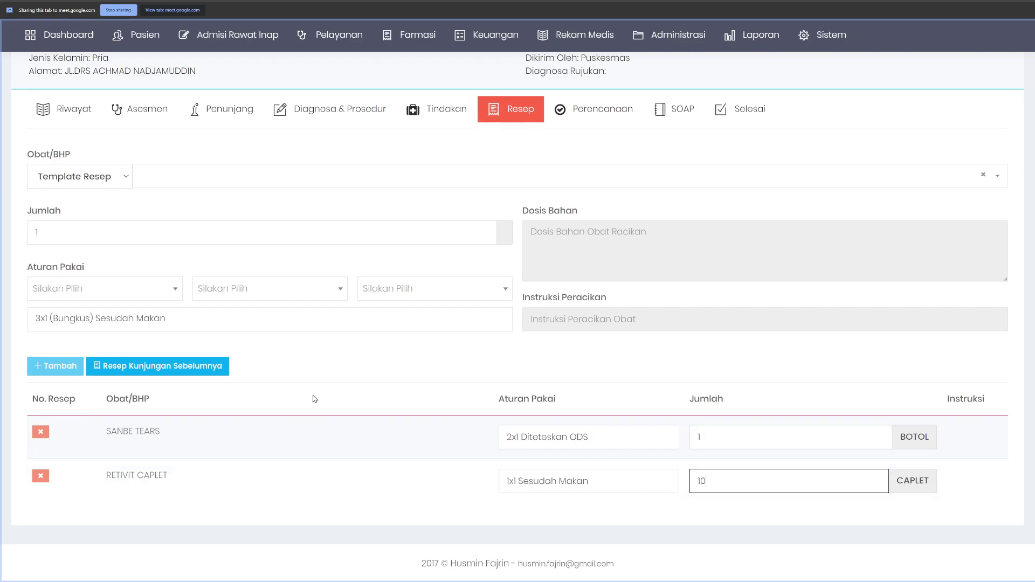
# Step: Select Ya for Pasien Direncanakan Operasi under Perencanaan, then show the SOAP page
pyautogui.click(573, 114)
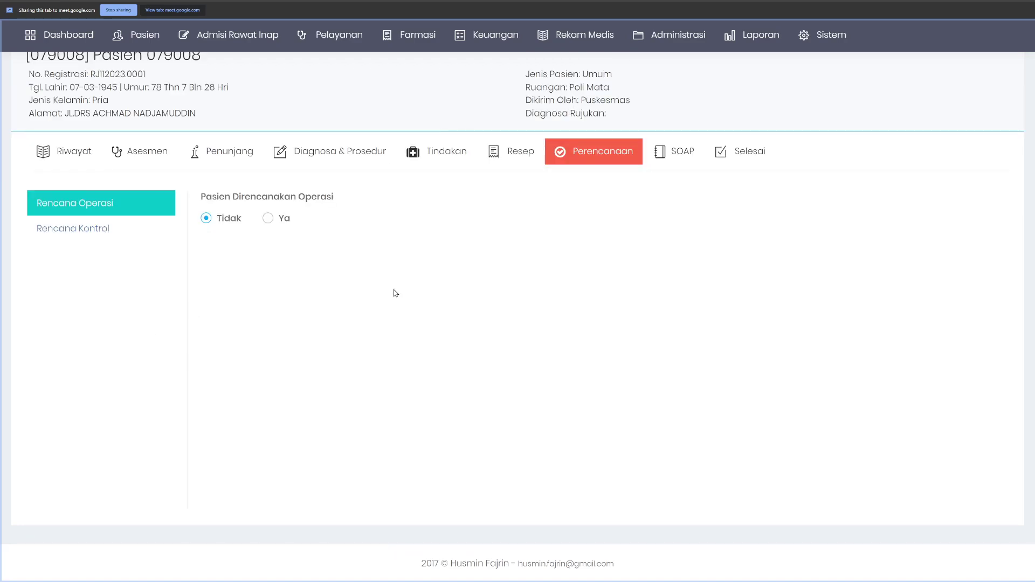
pyautogui.click(268, 219)
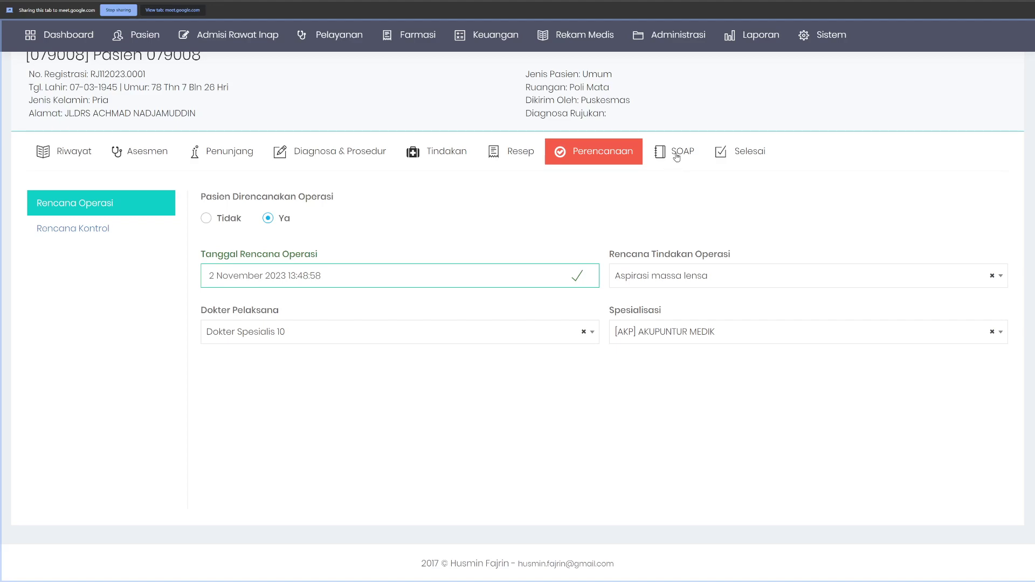
pyautogui.click(676, 157)
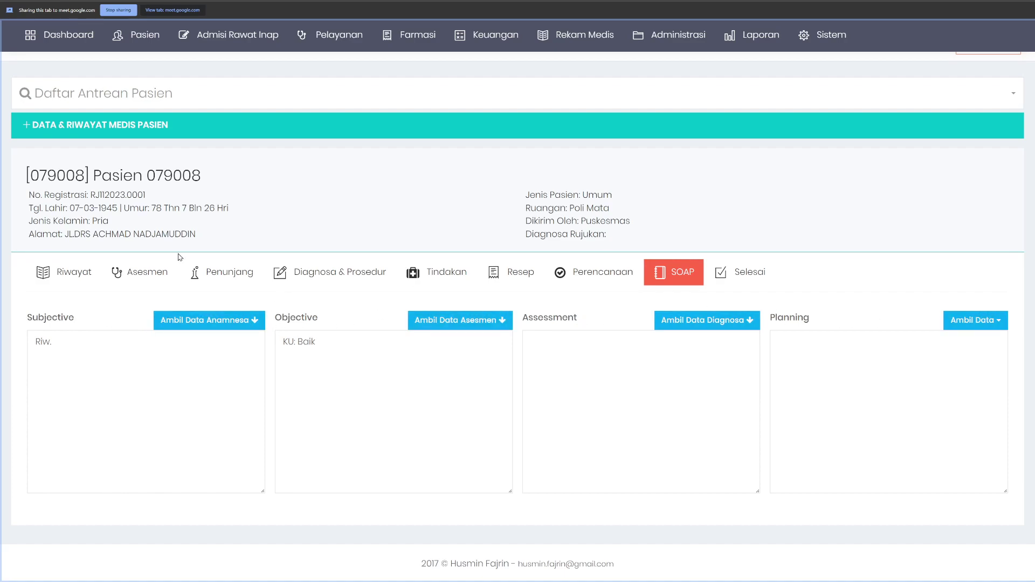
# Step: Enter 'anamnesa dokter' as the doctor's Anamnesa and pull it into the SOAP Subjective
pyautogui.click(135, 271)
pyautogui.click(269, 341)
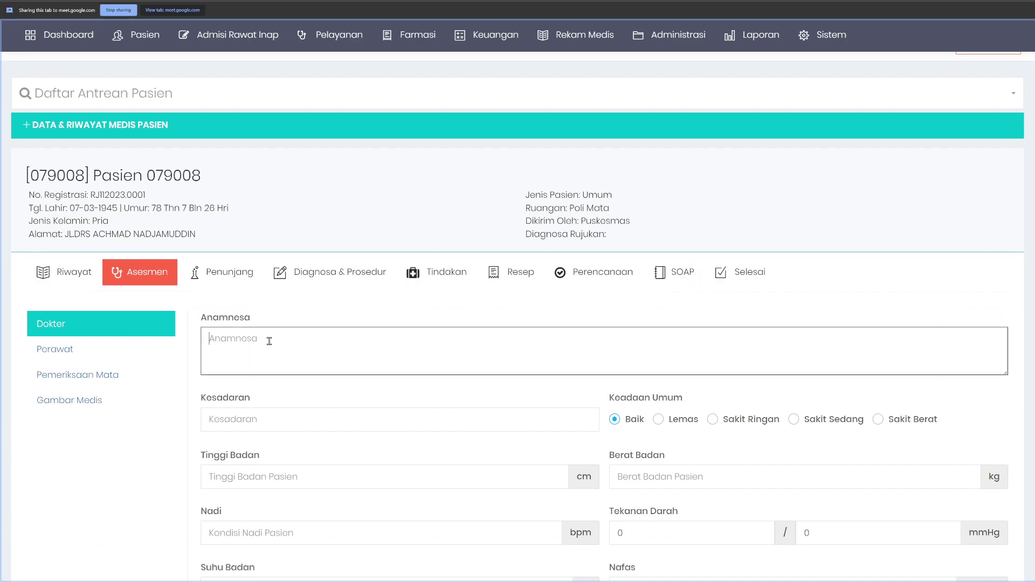
pyautogui.write('anamnesa dokter')
pyautogui.click(675, 275)
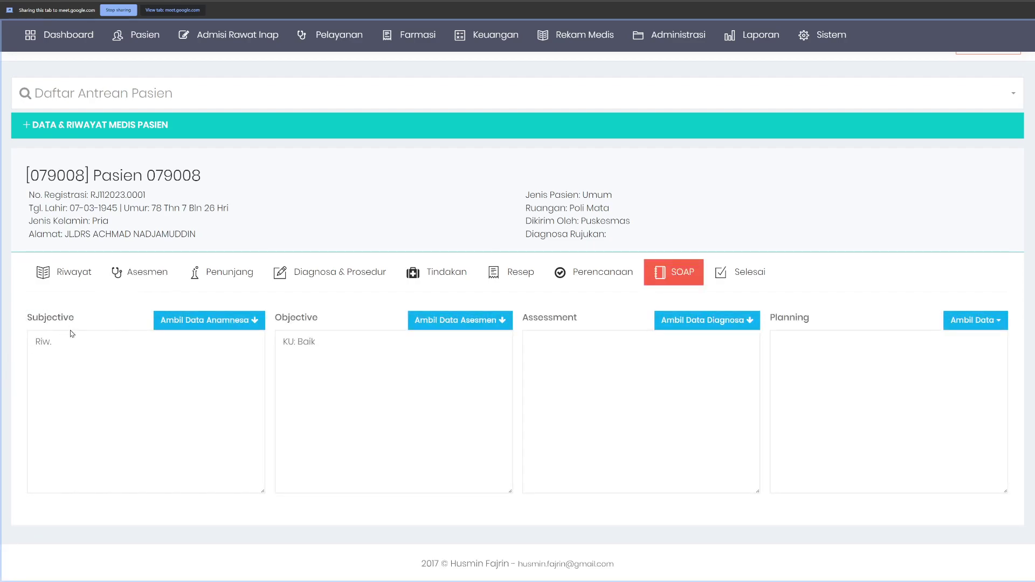
pyautogui.click(241, 324)
# Step: Verify the Subjective note matches the anamnesis recorded in the doctor's assessment
pyautogui.moveTo(36, 342); pyautogui.dragTo(161, 354)
pyautogui.click(163, 355)
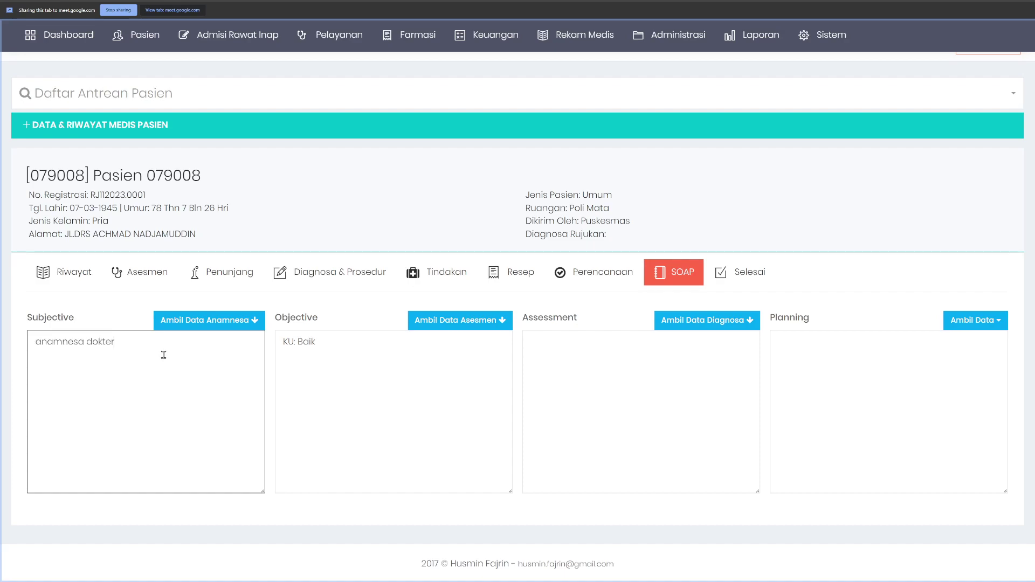
pyautogui.click(123, 308)
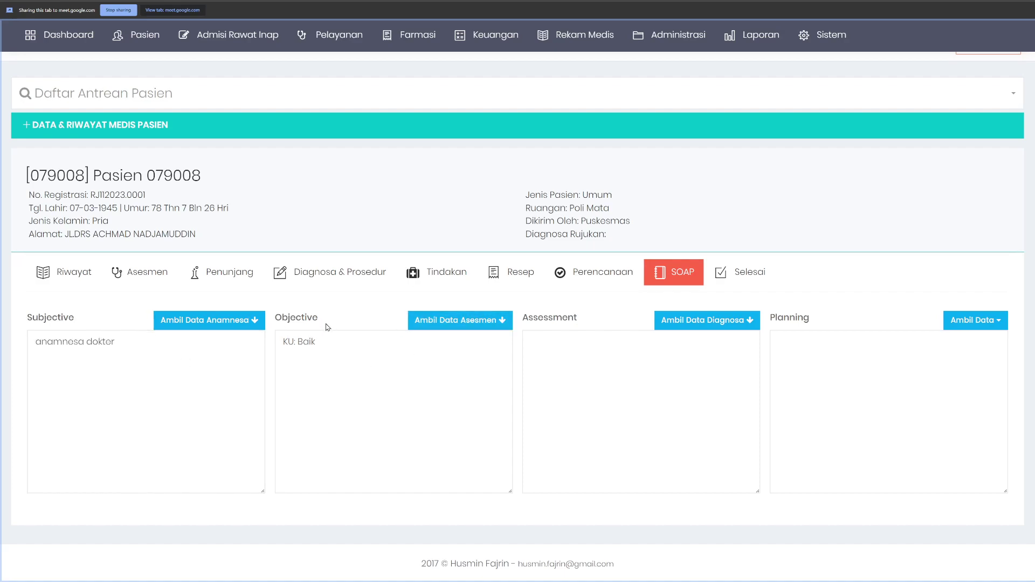
pyautogui.click(129, 274)
pyautogui.scroll(-3, 330, 340)
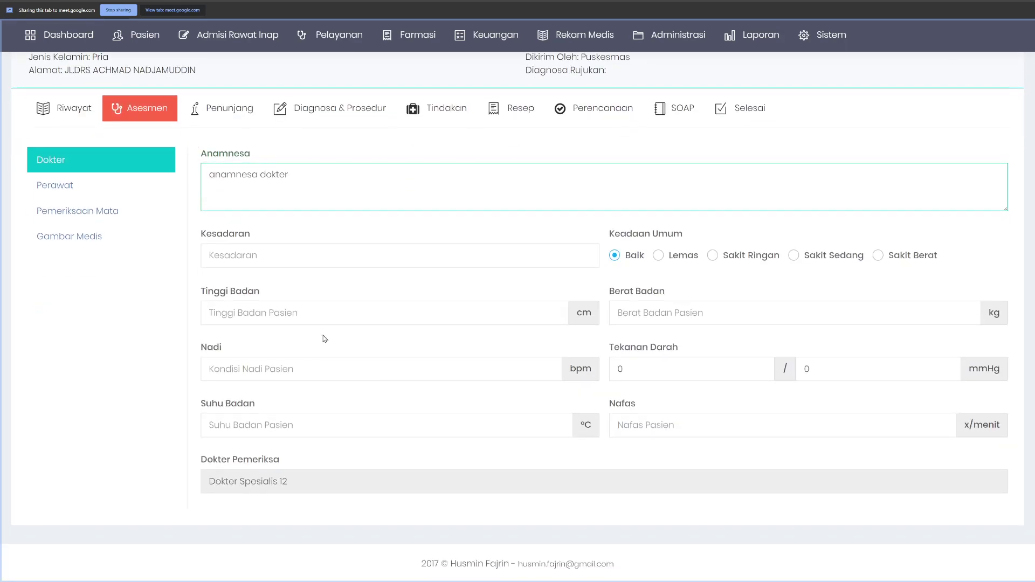
pyautogui.scroll(3, 513, 390)
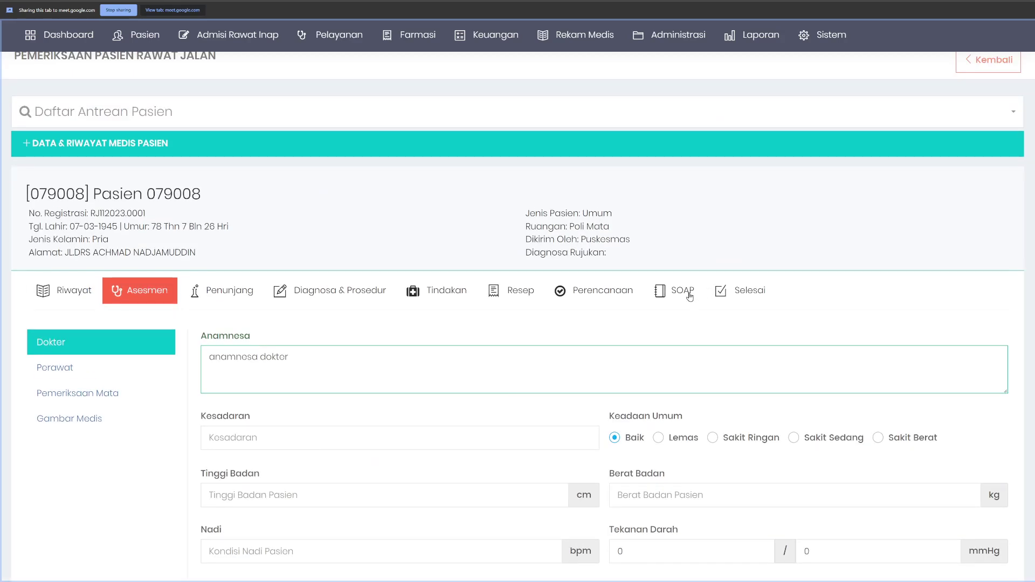
pyautogui.click(685, 291)
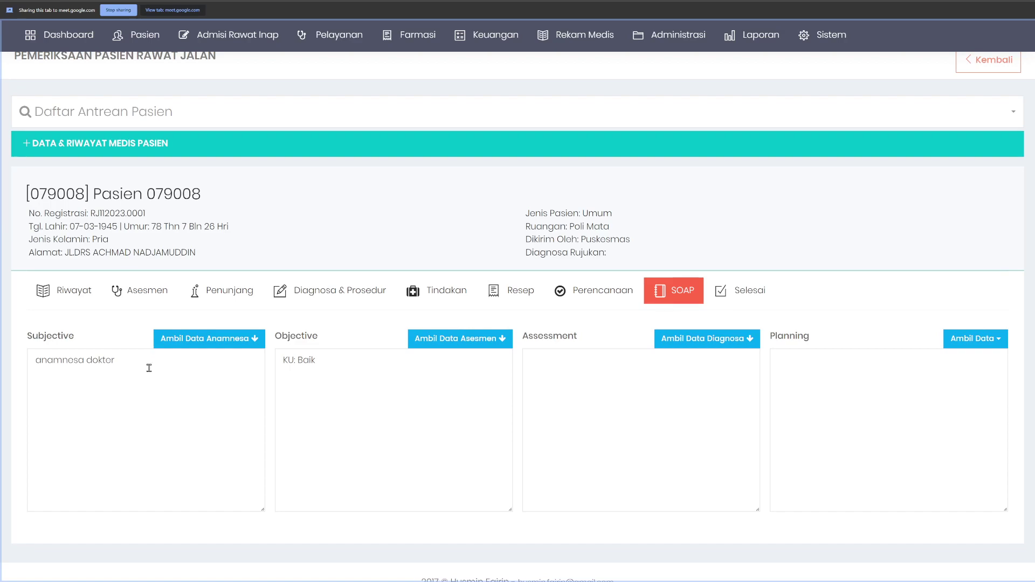
pyautogui.click(177, 363)
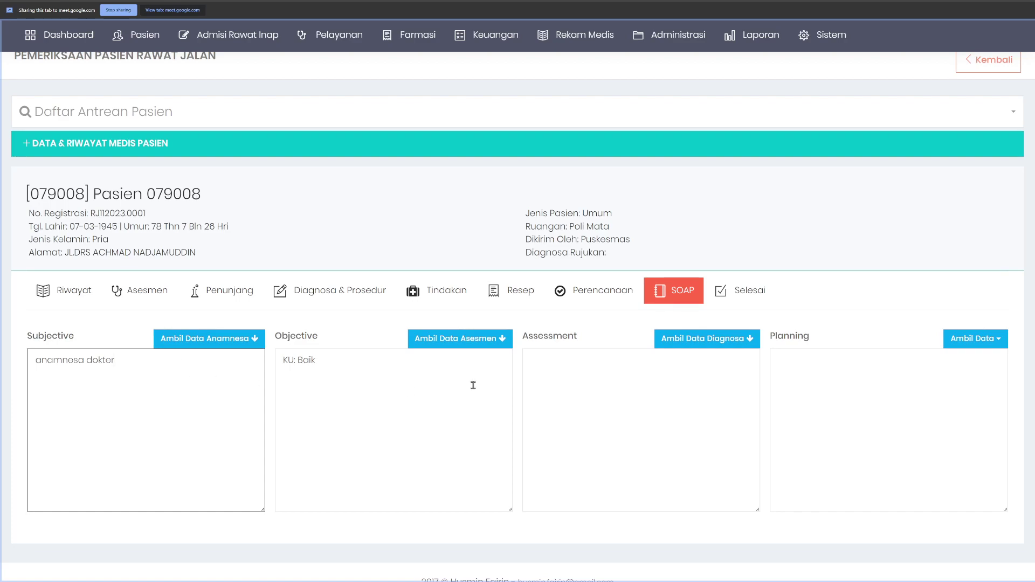
# Step: Apply the suggested main diagnosis Z96.1 and pull it into the SOAP Assessment
pyautogui.click(693, 348)
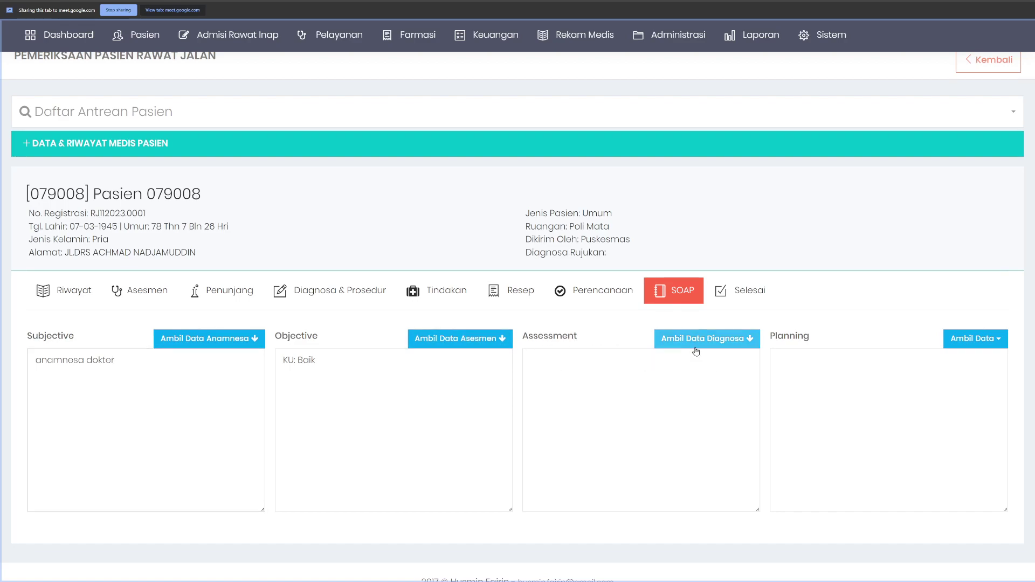
pyautogui.click(313, 292)
pyautogui.click(336, 438)
pyautogui.click(682, 293)
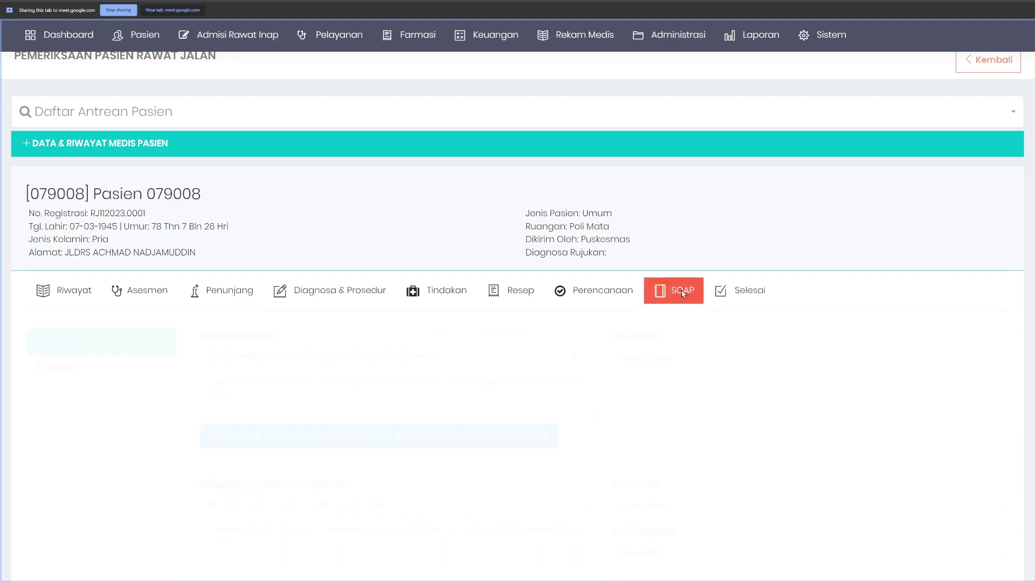
pyautogui.click(706, 340)
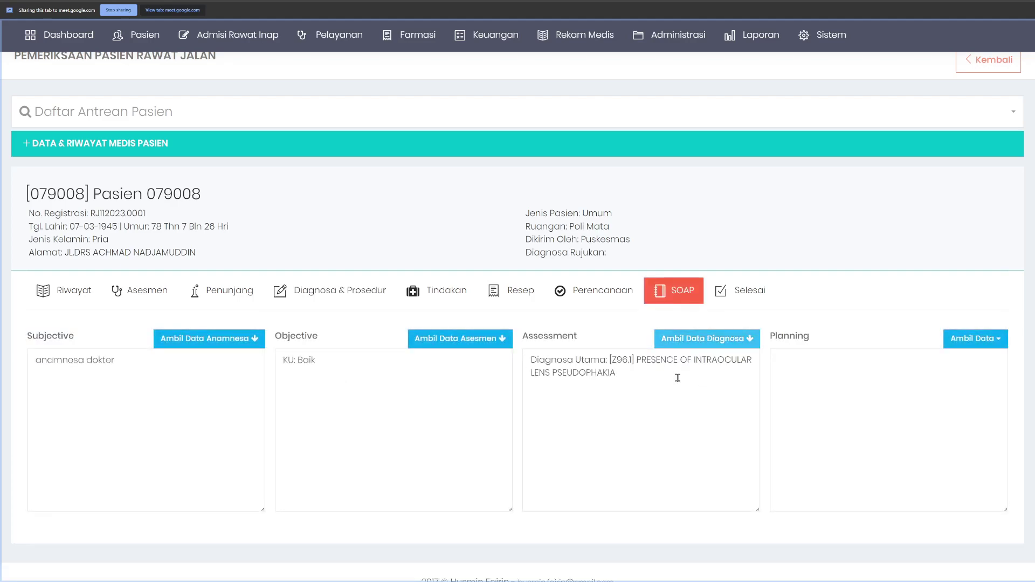
# Step: Add 'diagnosa penyerta' as a comorbid diagnosis
pyautogui.click(334, 294)
pyautogui.scroll(-3, 274, 453)
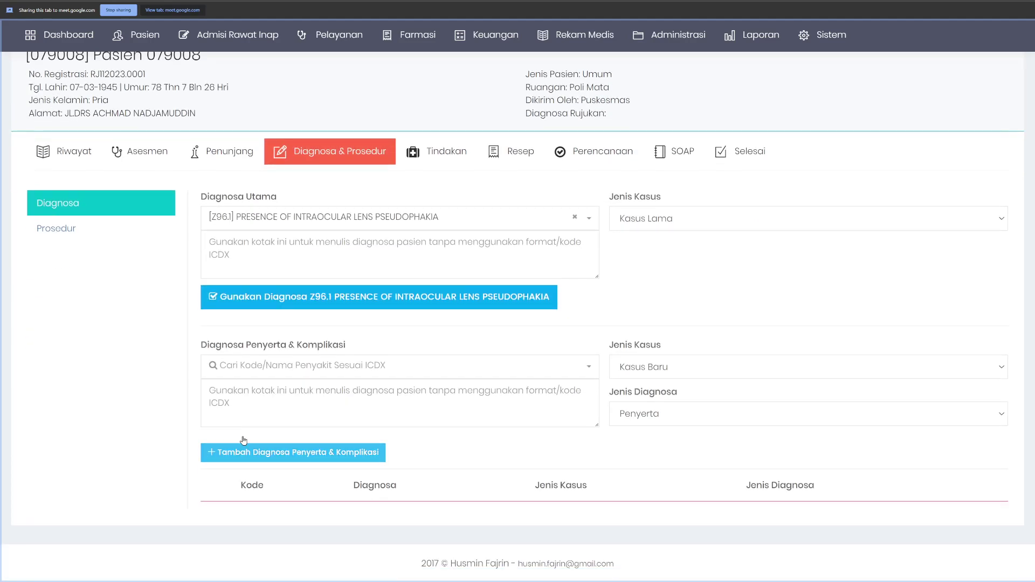
pyautogui.click(264, 401)
pyautogui.write('di')
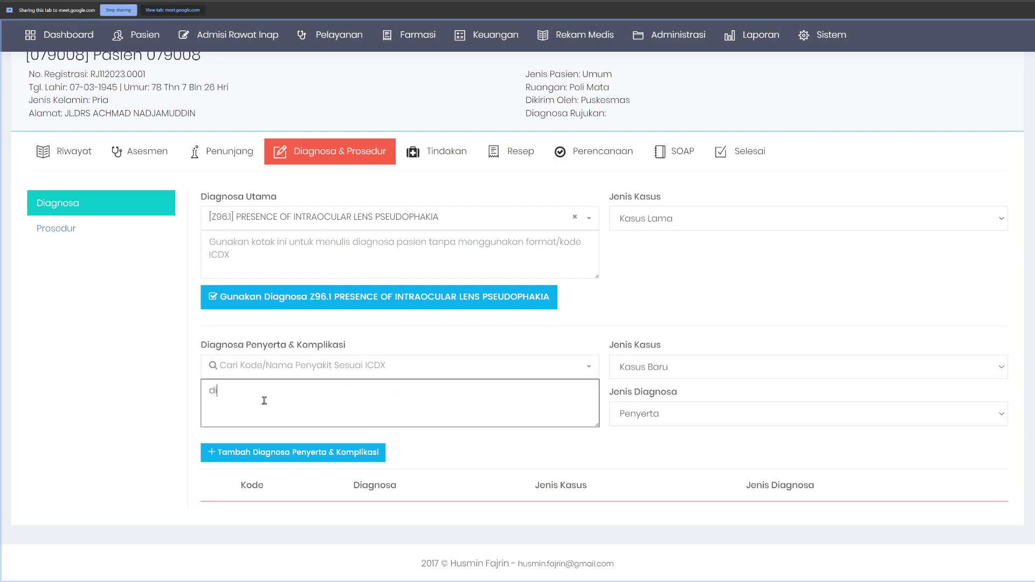
pyautogui.write('agnosa penyerta')
pyautogui.click(323, 456)
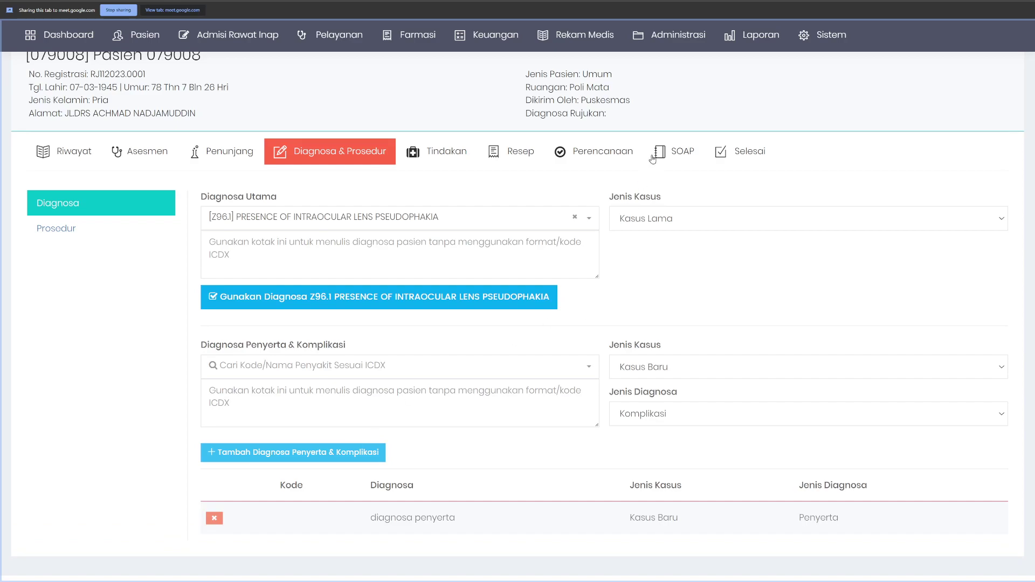
# Step: Clear the old Assessment text and refill it with the main and comorbid diagnoses
pyautogui.click(673, 152)
pyautogui.click(616, 356)
pyautogui.hotkey('ctrl', 'a')
pyautogui.press('BackSpace')
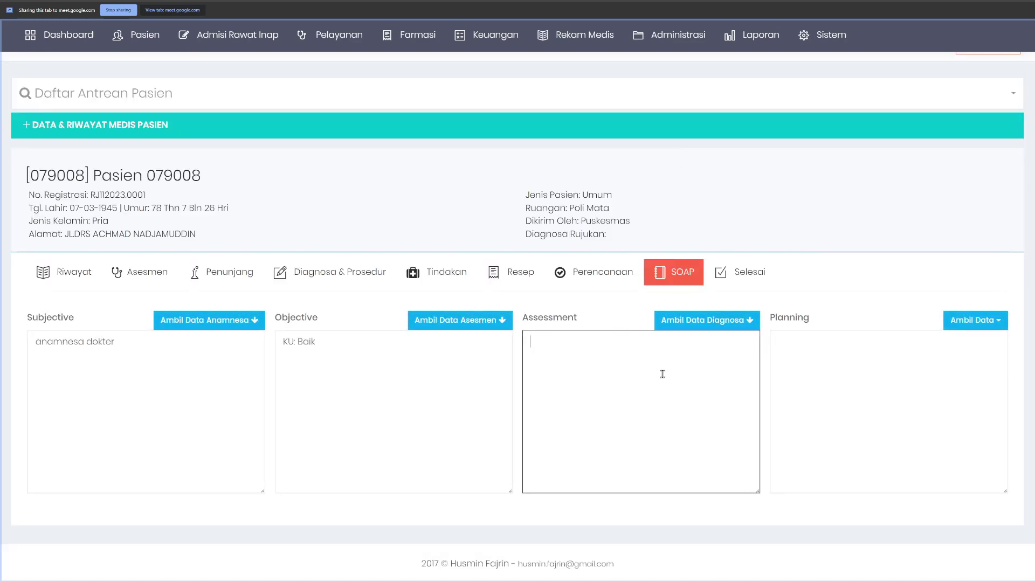
pyautogui.click(700, 320)
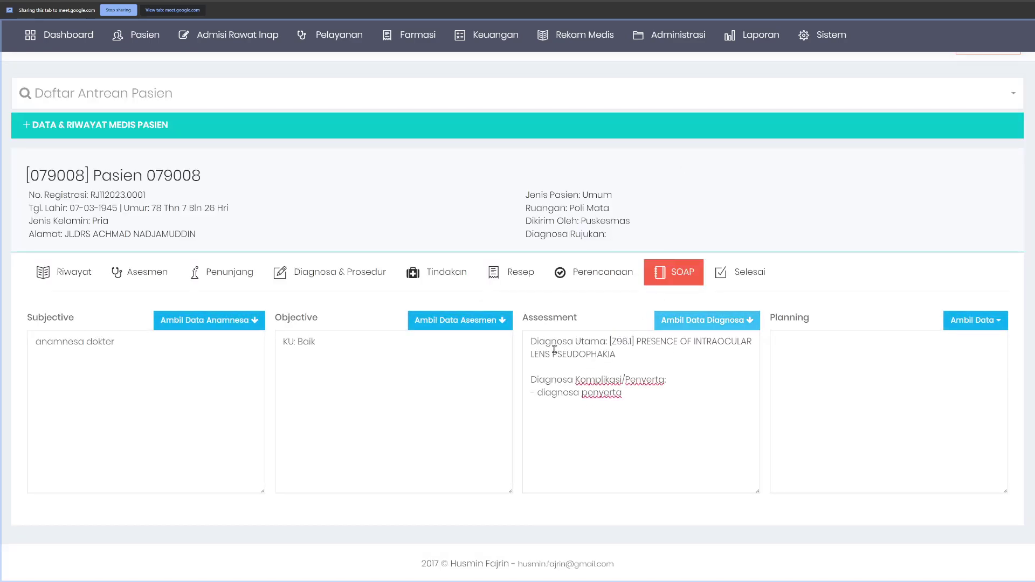
pyautogui.moveTo(534, 341); pyautogui.dragTo(617, 356)
pyautogui.click(682, 394)
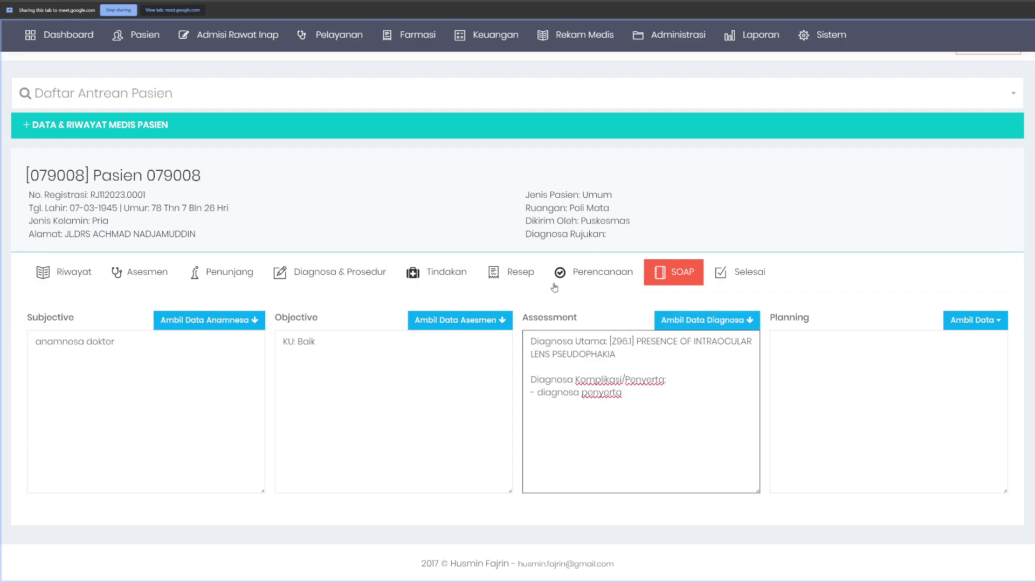
# Step: Fill Planning with the prescribed SANBE TEARS and RETIVIT CAPLET after reviewing the prescription
pyautogui.click(973, 321)
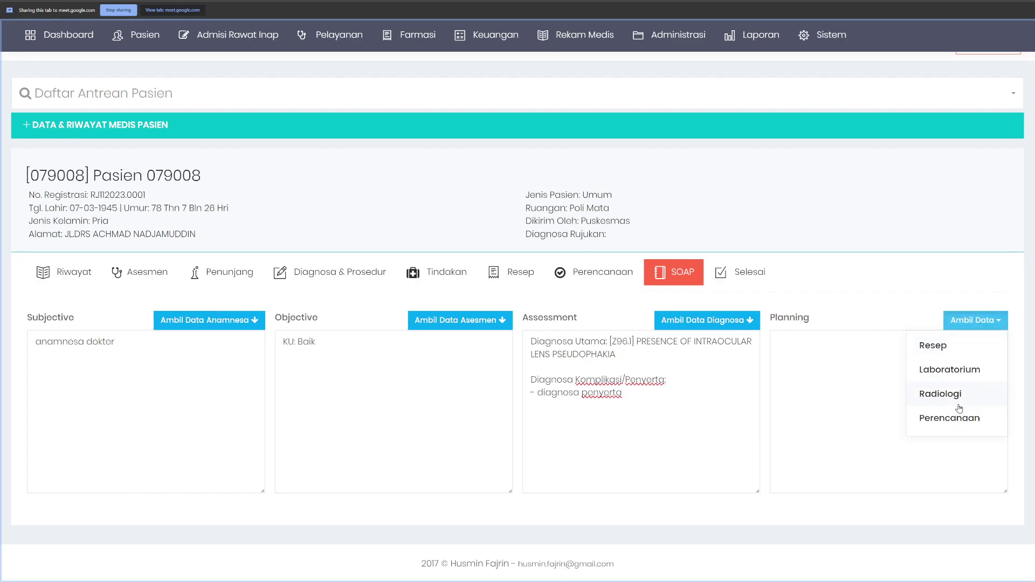
pyautogui.click(515, 278)
pyautogui.scroll(-3, 351, 383)
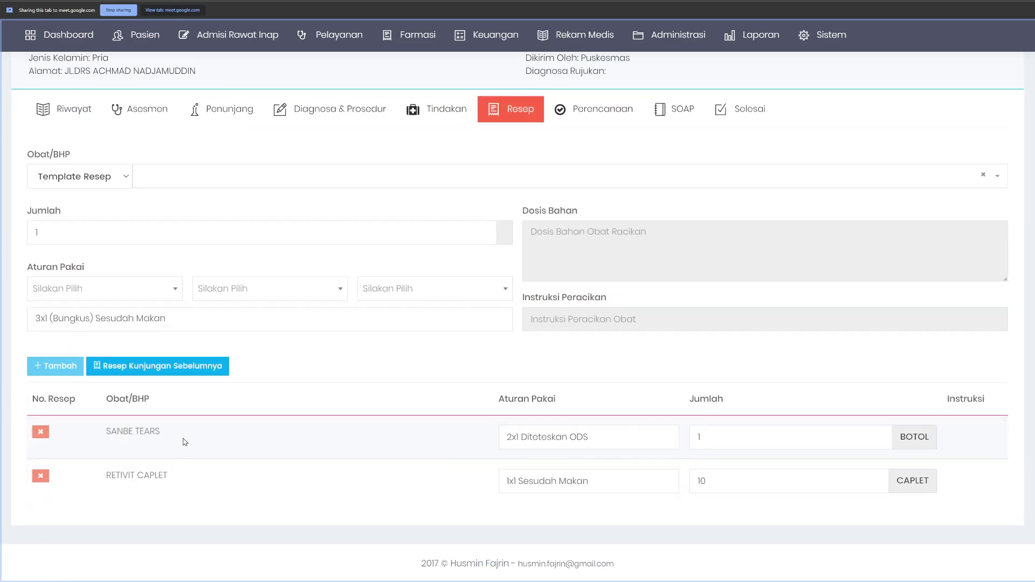
pyautogui.scroll(3, 233, 462)
pyautogui.click(673, 327)
pyautogui.click(973, 376)
pyautogui.click(948, 401)
# Step: Order a DARAH RUTIN lab exam in the supporting examinations form
pyautogui.click(937, 449)
pyautogui.hotkey('ctrl', 'a')
pyautogui.click(937, 450)
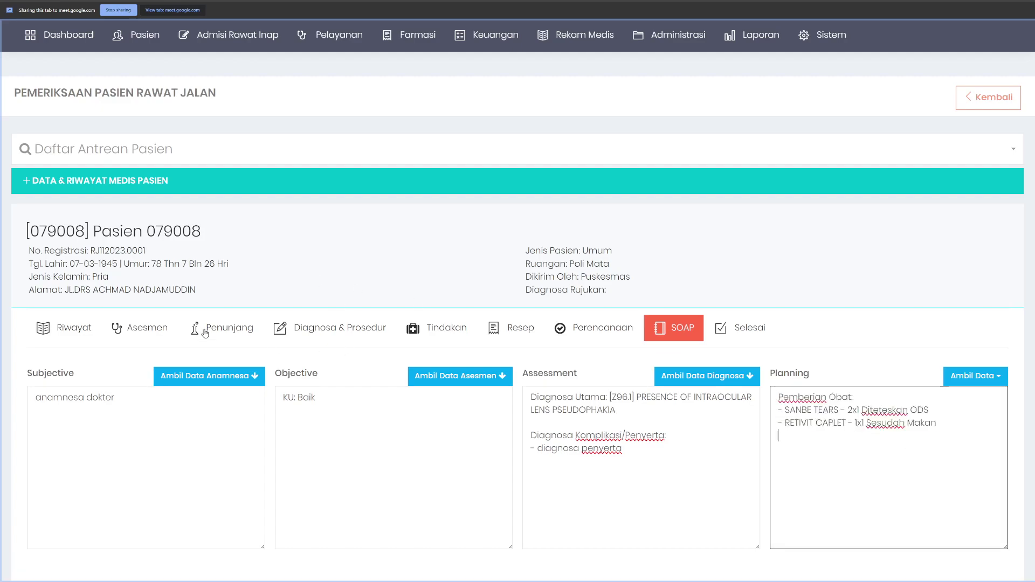
pyautogui.click(236, 333)
pyautogui.scroll(-3, 236, 334)
pyautogui.scroll(-3, 370, 439)
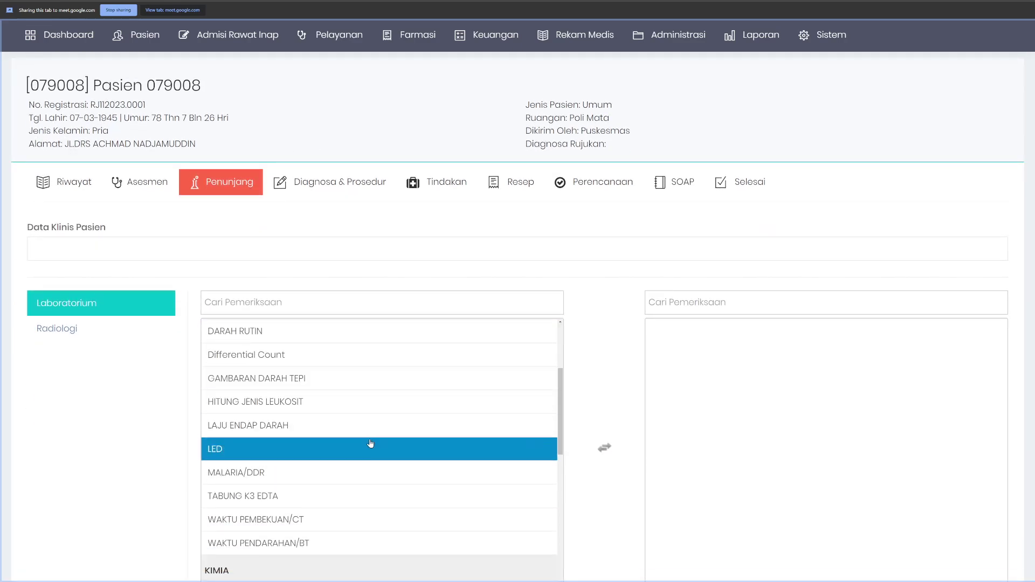
pyautogui.click(254, 331)
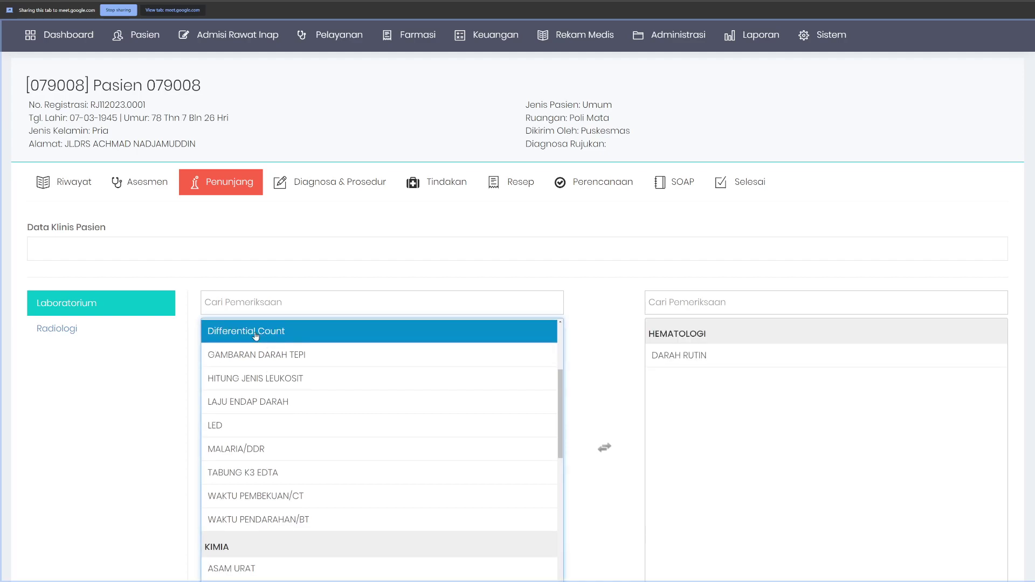
# Step: Add the DARAH RUTIN lab exam to the SOAP Planning
pyautogui.click(744, 184)
pyautogui.click(673, 181)
pyautogui.click(975, 320)
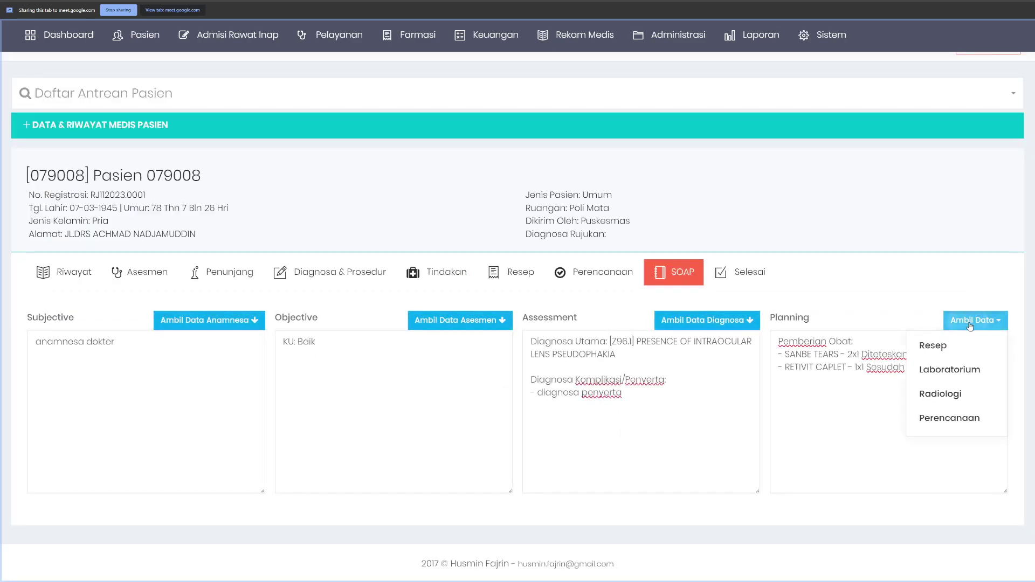
pyautogui.click(949, 370)
pyautogui.moveTo(779, 405); pyautogui.dragTo(866, 423)
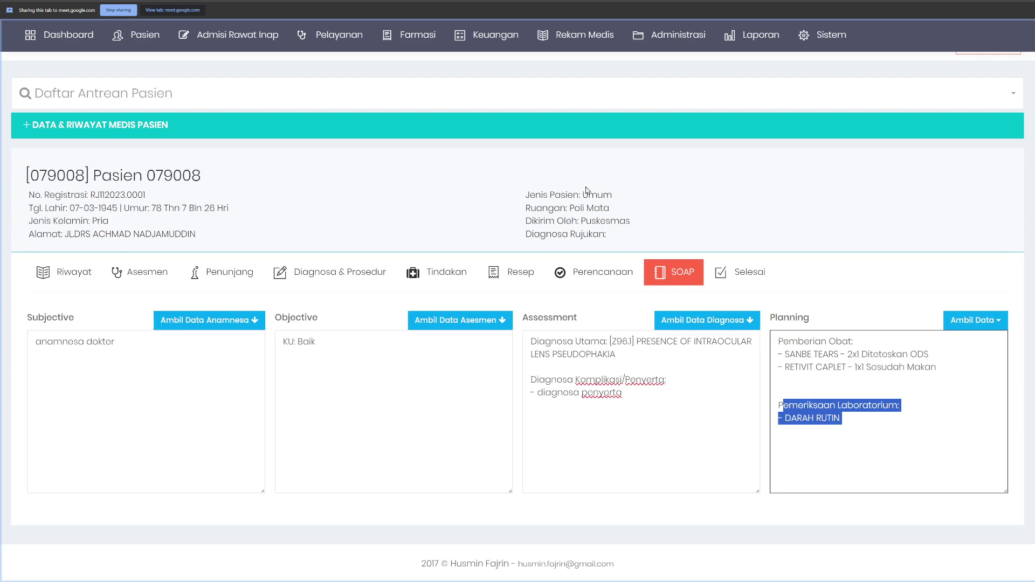
# Step: Add the planned Aspirasi massa lensa operation on 2 November 2023 to Planning
pyautogui.click(593, 283)
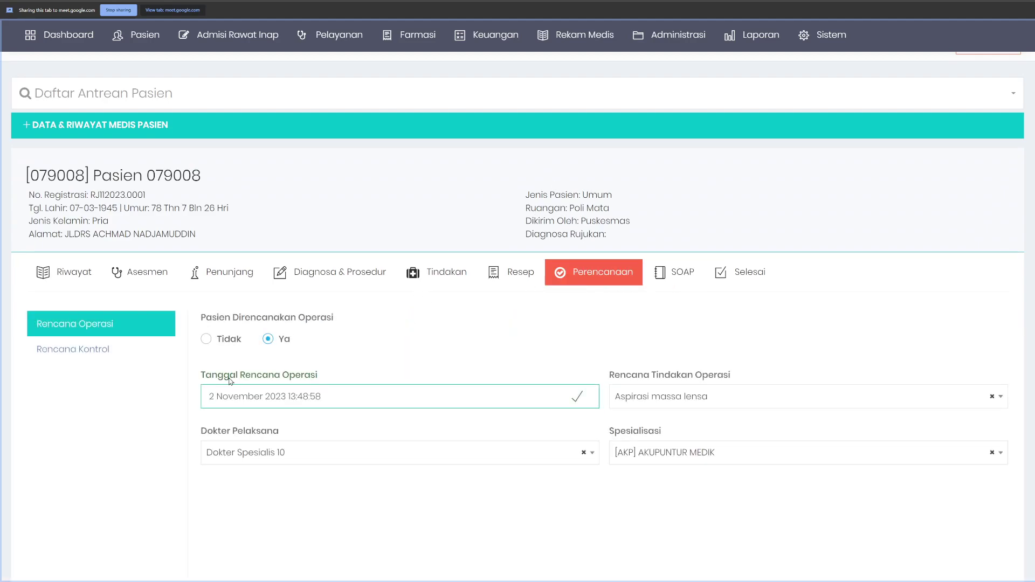
pyautogui.click(749, 276)
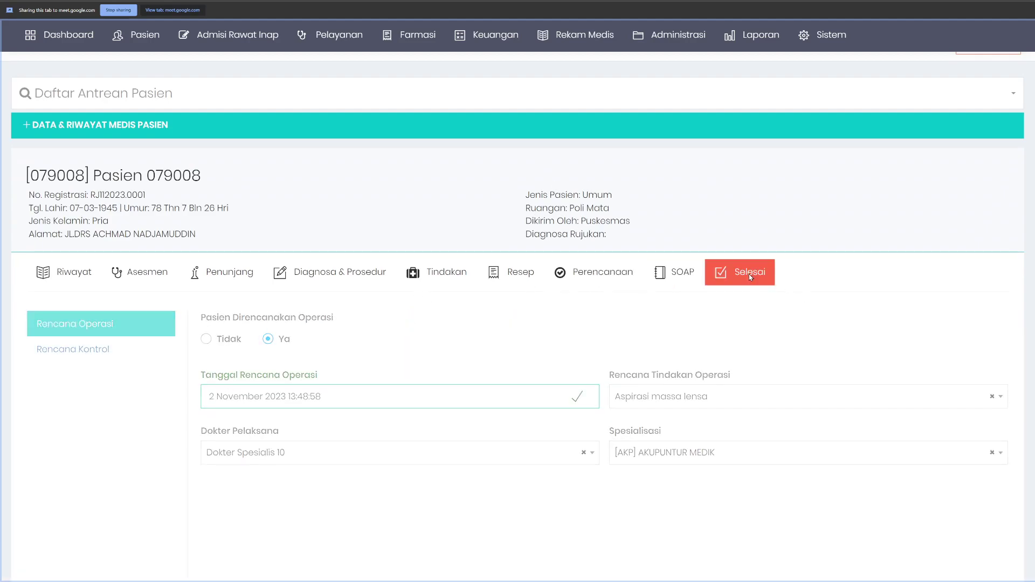
pyautogui.click(679, 273)
pyautogui.click(960, 321)
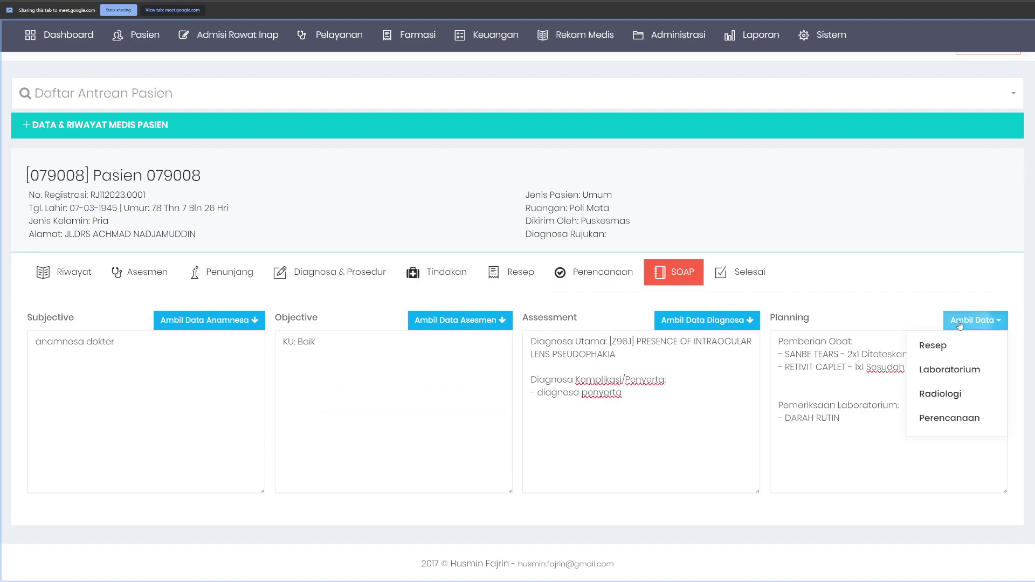
pyautogui.click(950, 418)
pyautogui.moveTo(778, 456); pyautogui.dragTo(932, 470)
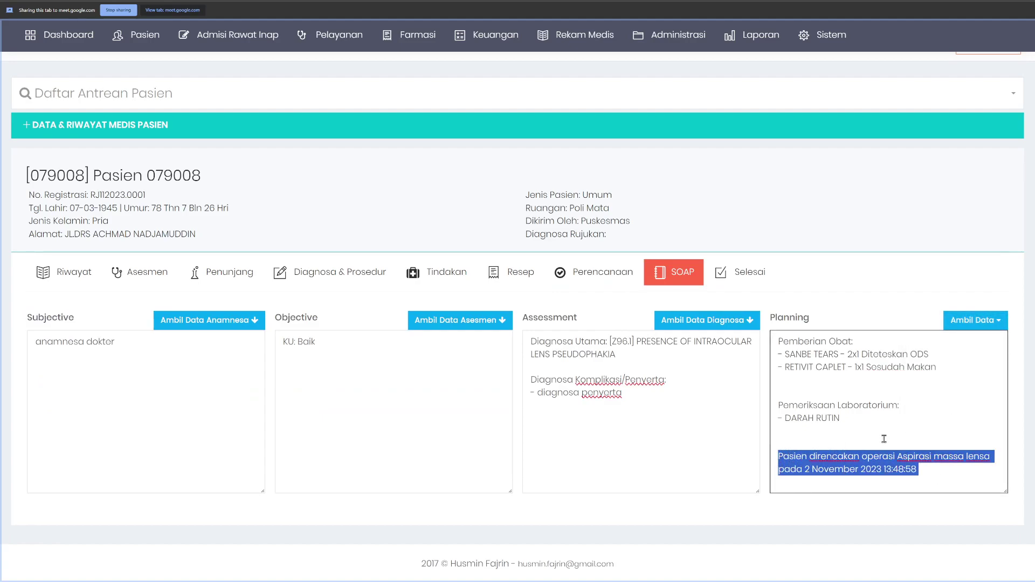
pyautogui.click(921, 435)
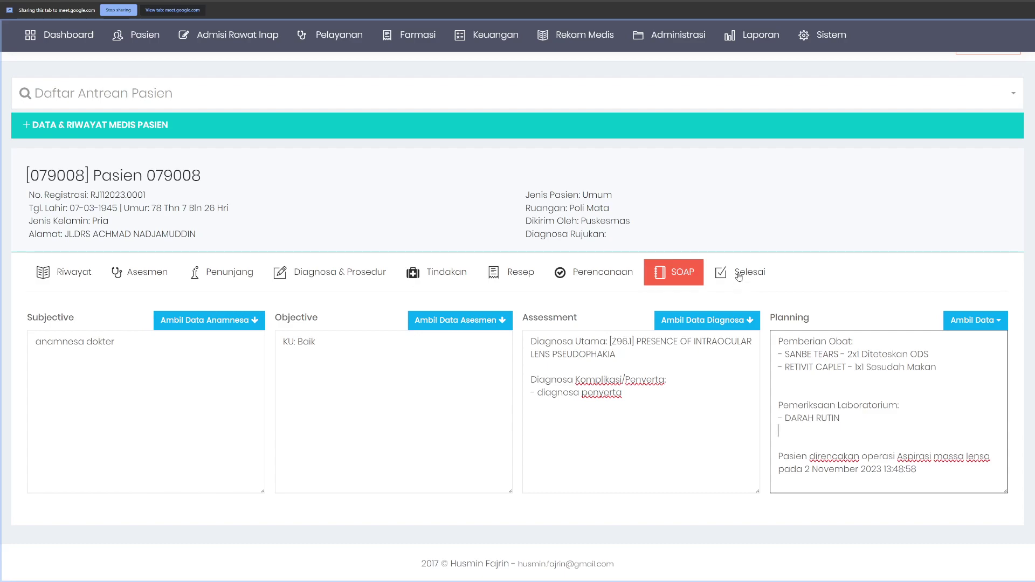
# Step: Type and delete stray test text on the blank Planning lines
pyautogui.click(798, 383)
pyautogui.write('asdasdsad')
pyautogui.hotkey('shift', 'Home')
pyautogui.press('BackSpace')
pyautogui.click(816, 394)
pyautogui.write('asdfsd')
pyautogui.hotkey('shift', 'Home')
pyautogui.press('BackSpace')
# Step: Look over the prescription form and visit history before returning to SOAP
pyautogui.click(503, 275)
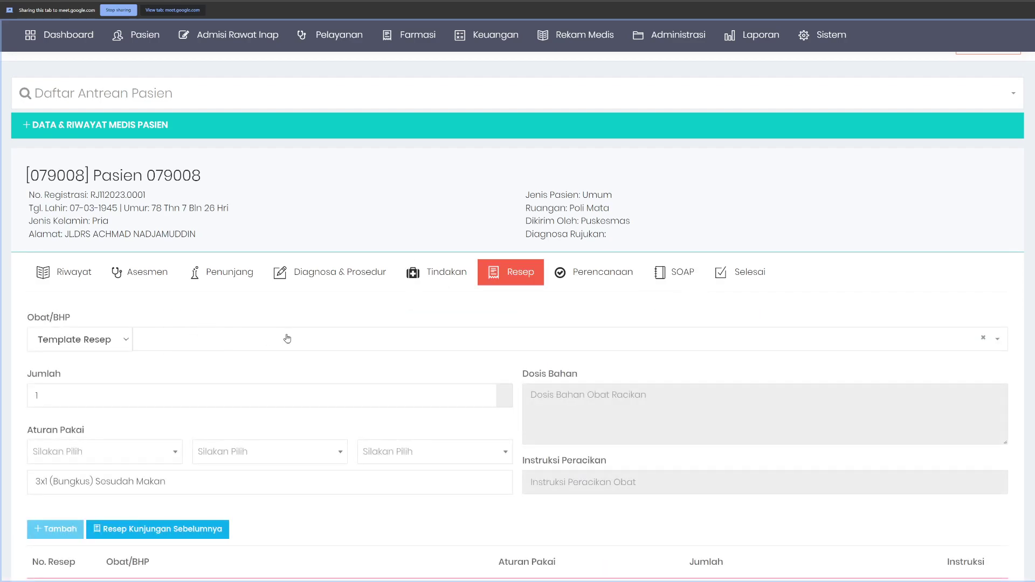
pyautogui.click(673, 276)
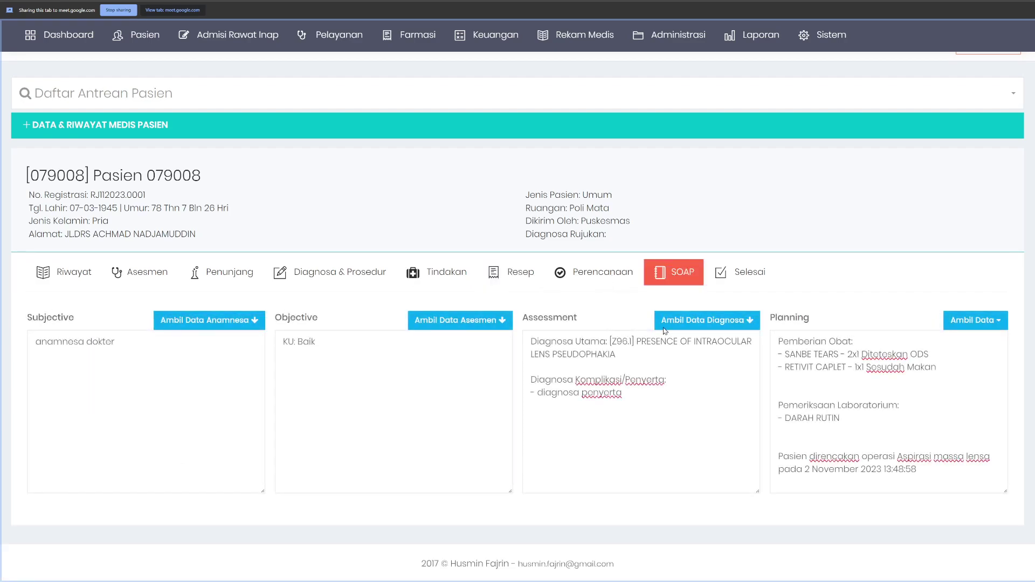
pyautogui.click(790, 376)
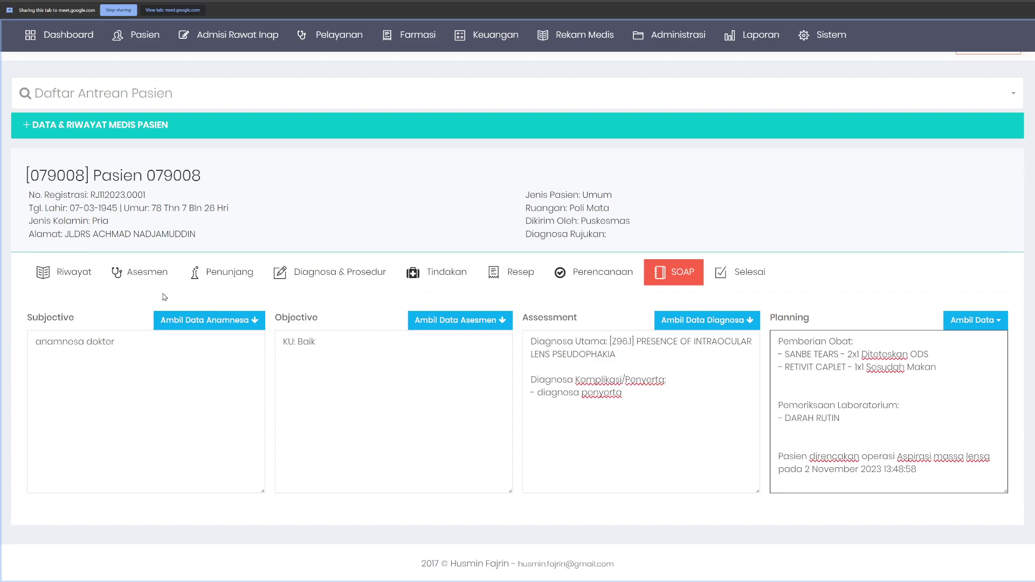
pyautogui.click(53, 273)
pyautogui.scroll(-1, 473, 392)
pyautogui.scroll(3, 701, 345)
pyautogui.click(730, 316)
pyautogui.click(674, 310)
# Step: Add the line 'obat yang tidak ada dtokn' under the medicines, then review the visit completion form
pyautogui.click(790, 416)
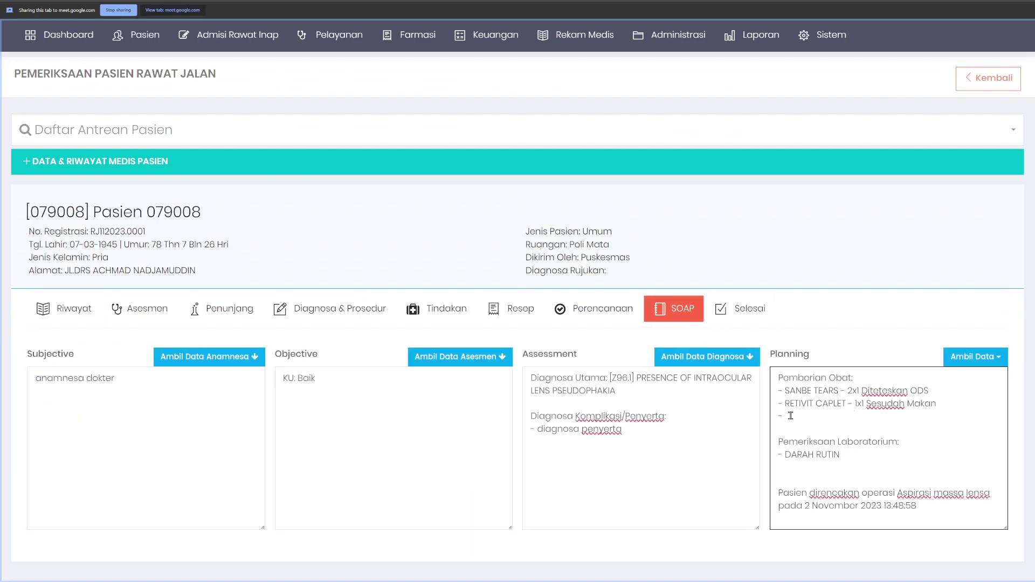
pyautogui.write('obat yang tidak a')
pyautogui.write('da d')
pyautogui.write('toknya')
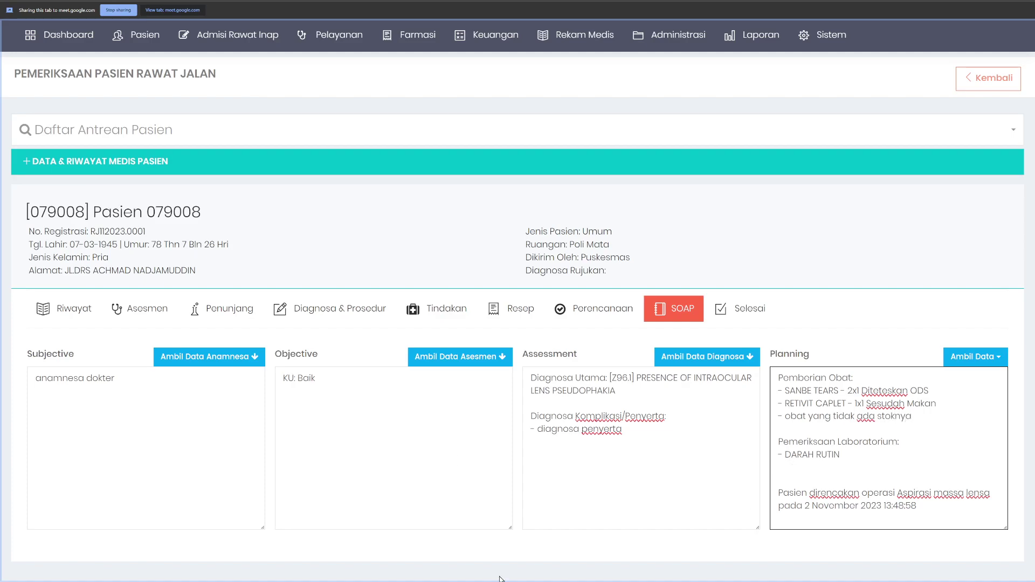
pyautogui.click(755, 313)
pyautogui.scroll(-3, 675, 326)
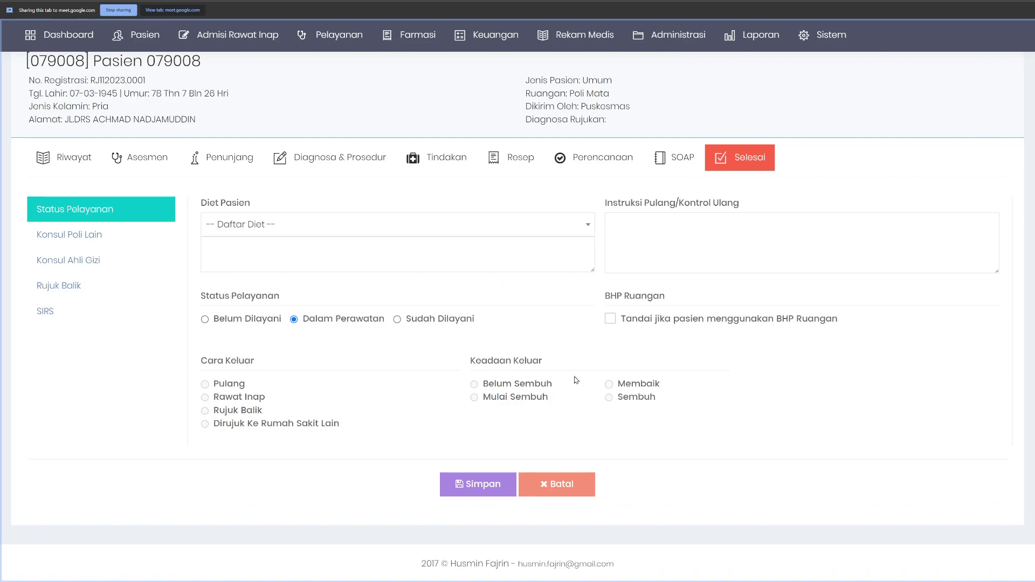
pyautogui.scroll(5, 552, 438)
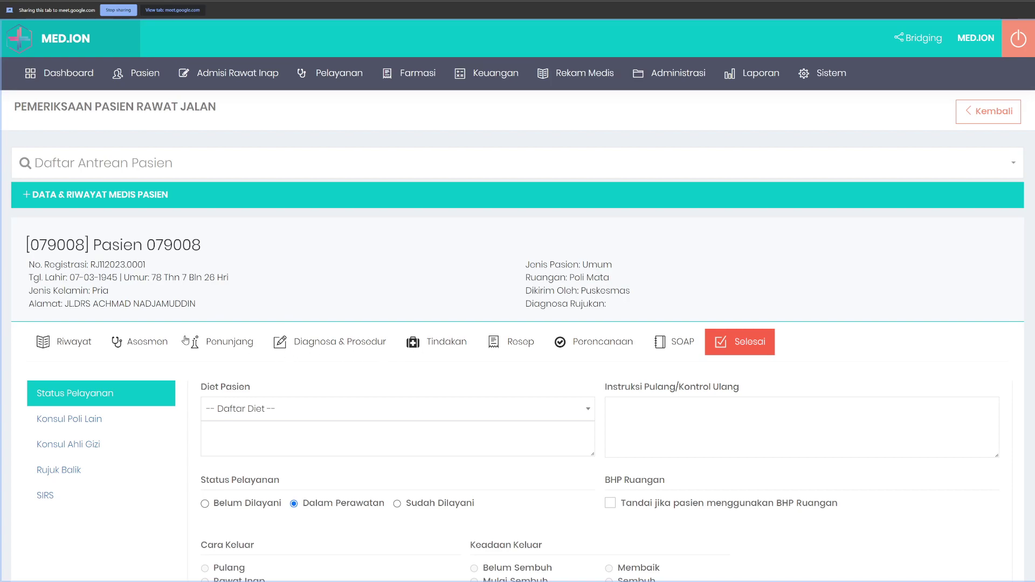
# Step: Reload the examination page and set the prescription to compounded medicine
pyautogui.click(521, 342)
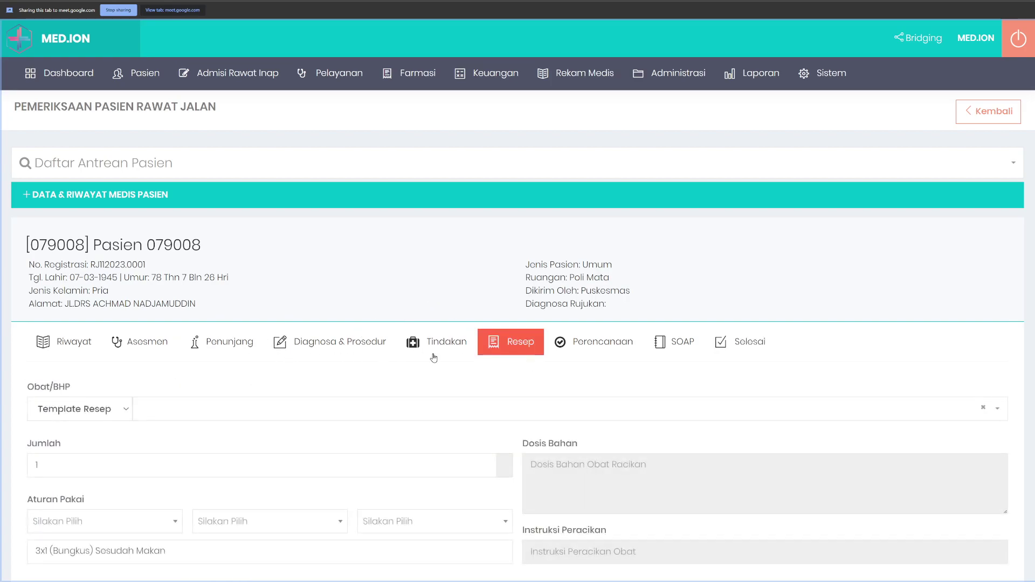
pyautogui.scroll(-3, 370, 386)
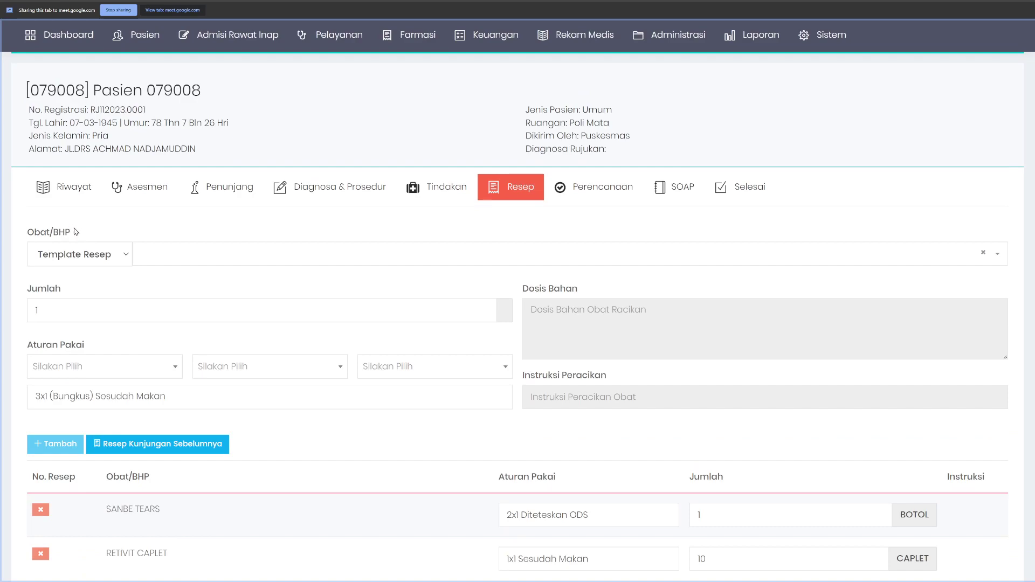
pyautogui.press('F5')
pyautogui.click(495, 190)
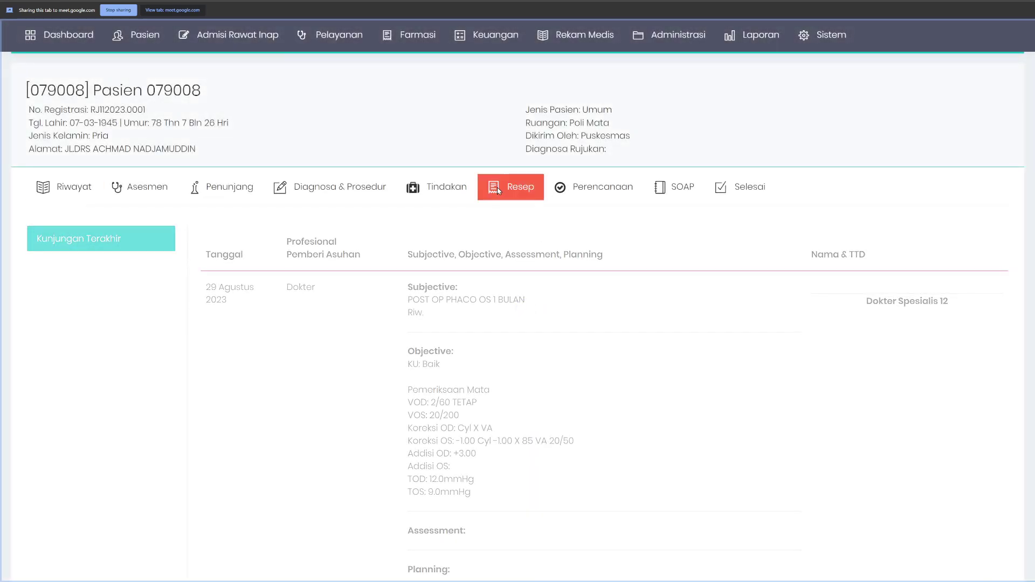
pyautogui.click(93, 263)
pyautogui.click(81, 286)
# Step: Choose puyer flu batuk anak and set the paracetamol ingredient dose to 200mg
pyautogui.click(181, 269)
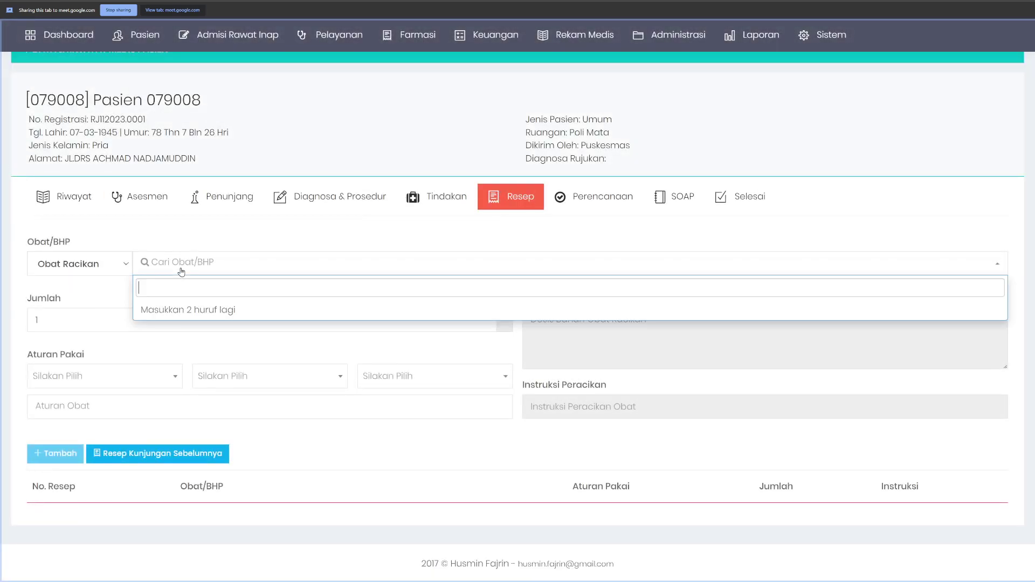
pyautogui.write('puyer')
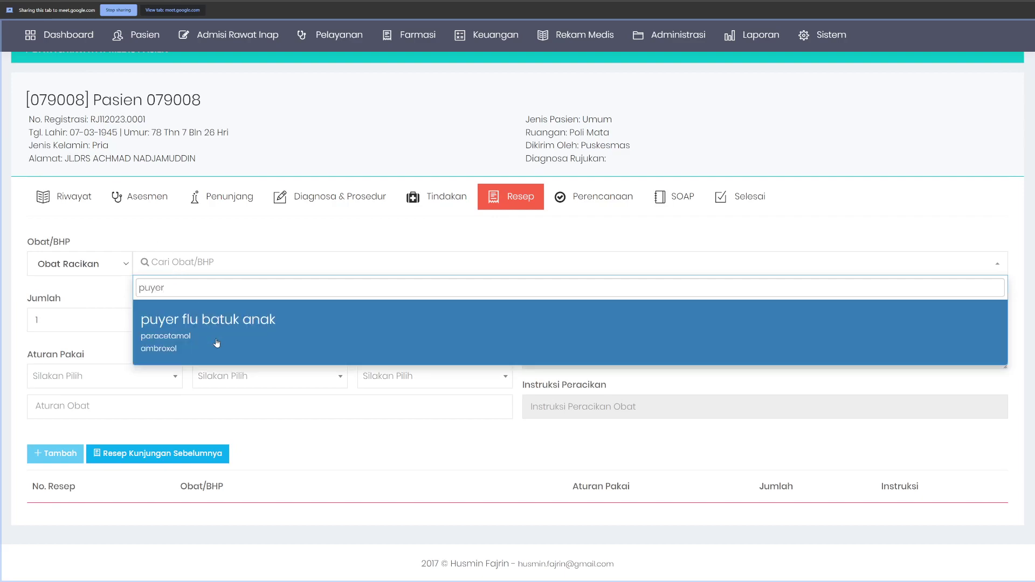
pyautogui.click(214, 343)
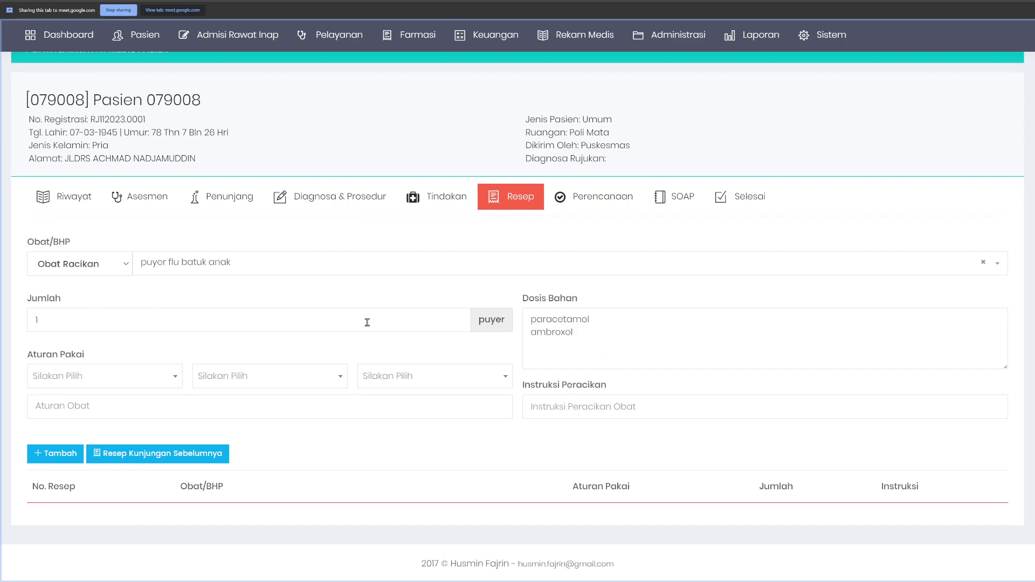
pyautogui.click(639, 315)
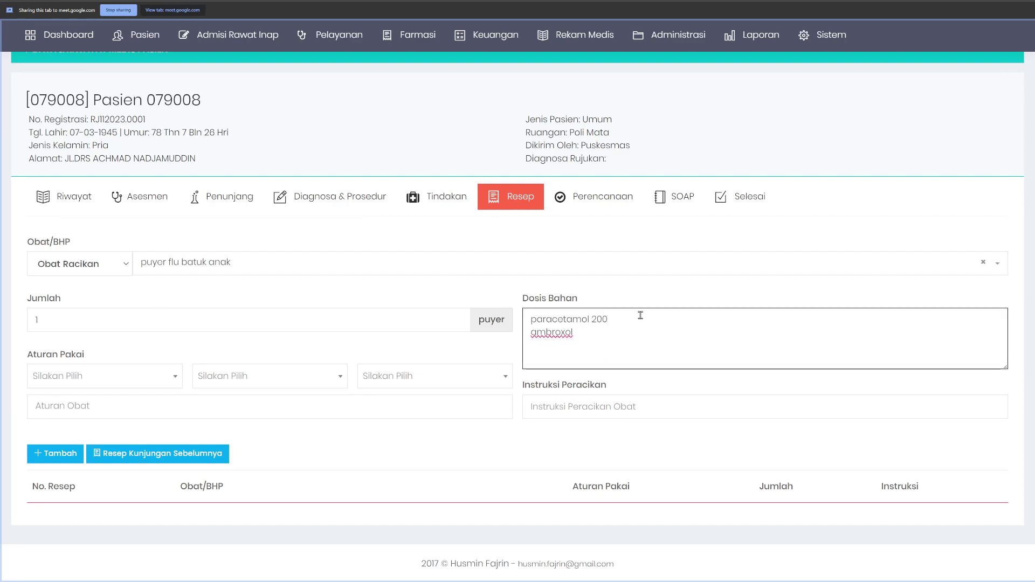
pyautogui.press('Tab')
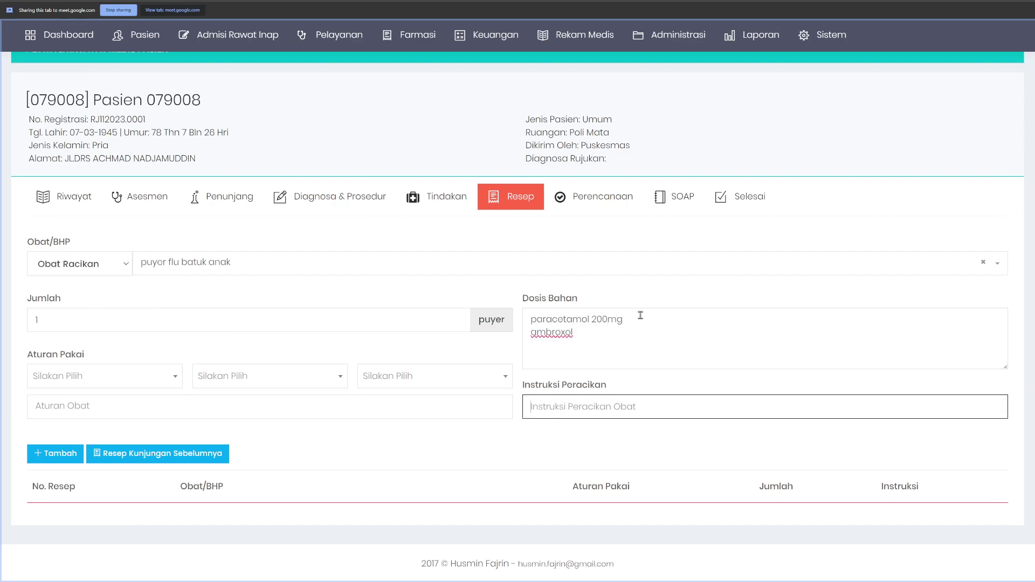
pyautogui.click(606, 333)
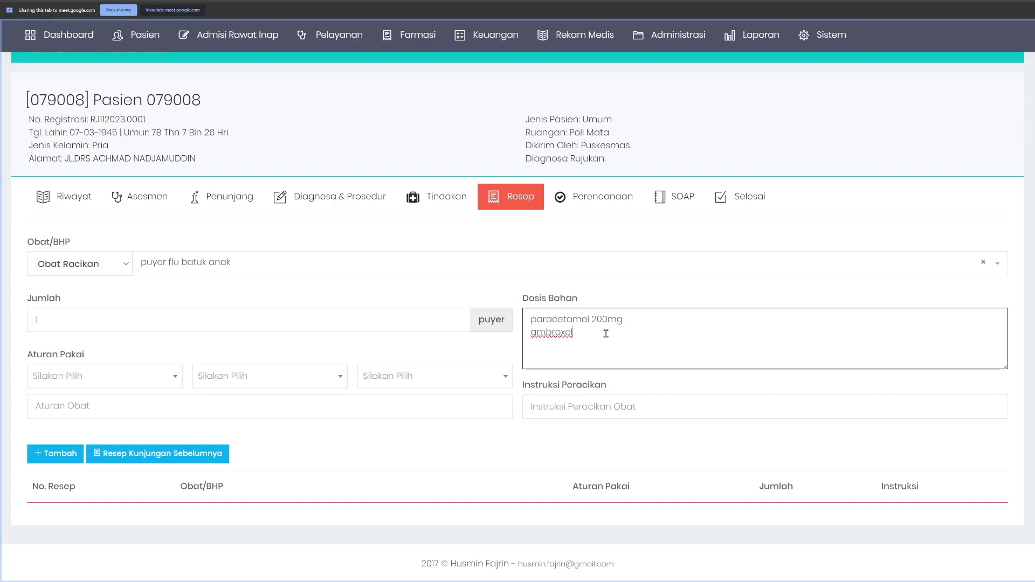
pyautogui.scroll(3, 513, 235)
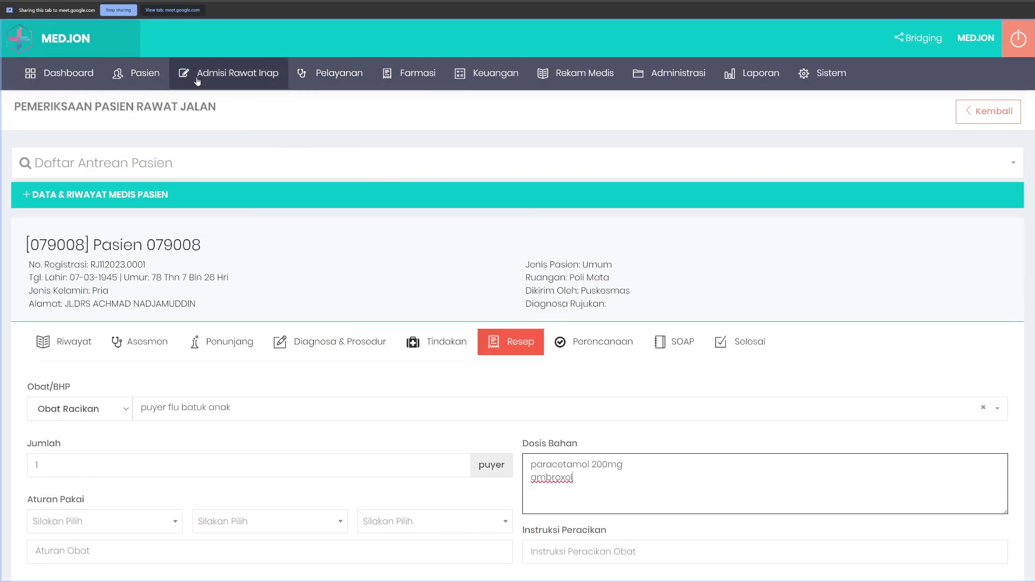
pyautogui.moveTo(300, 90)
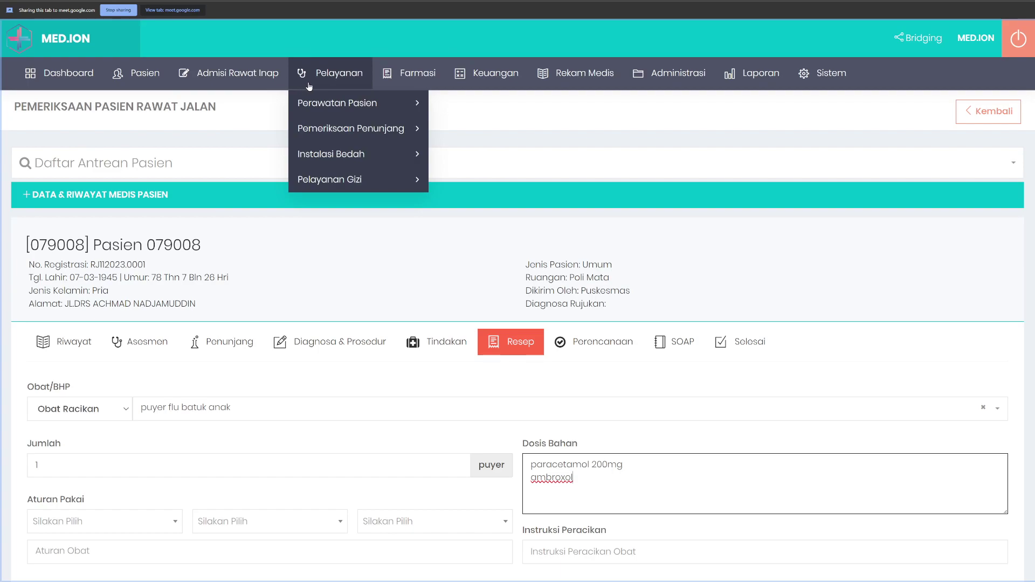
pyautogui.moveTo(377, 104)
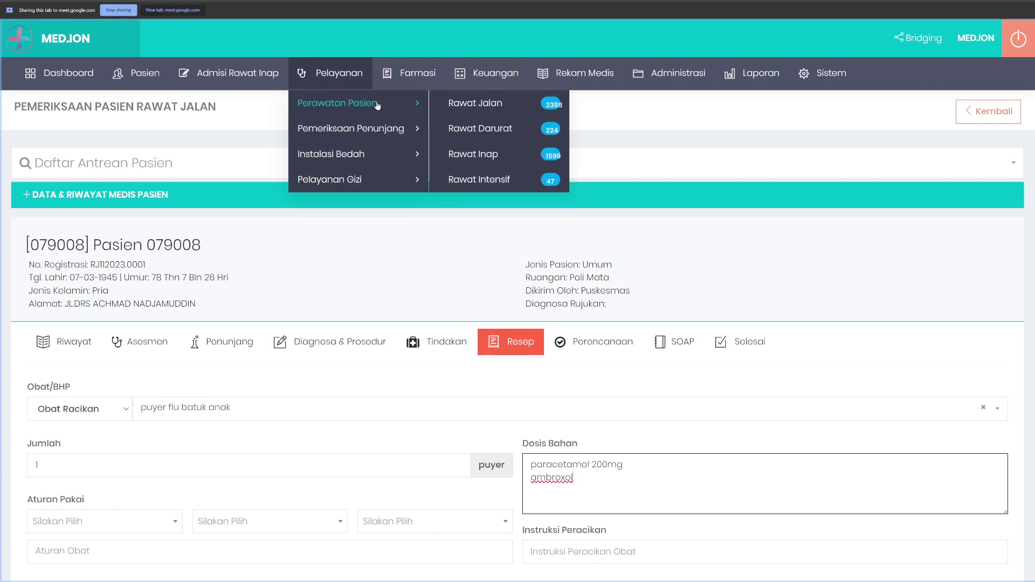
pyautogui.click(492, 105)
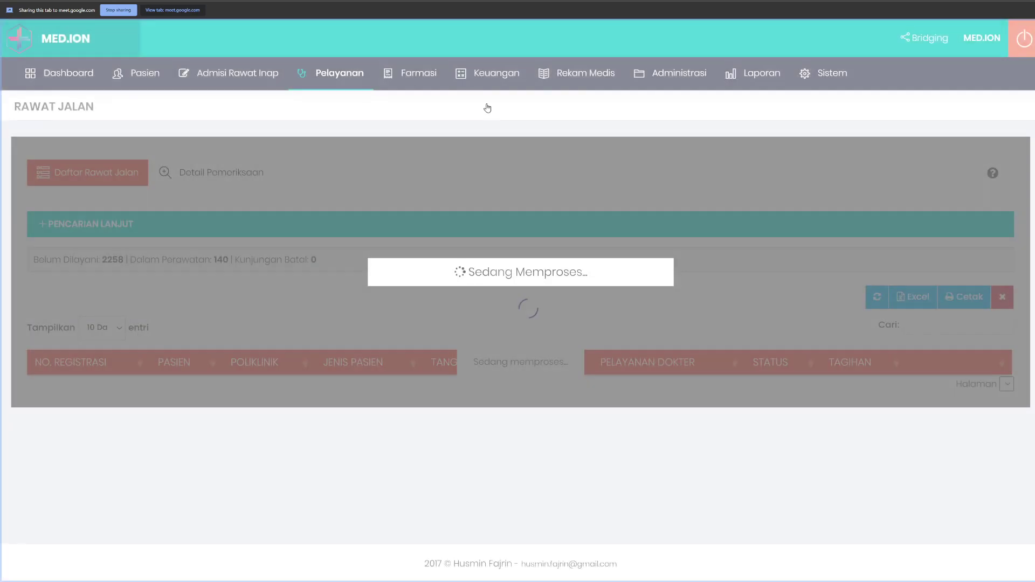
pyautogui.scroll(-3, 519, 254)
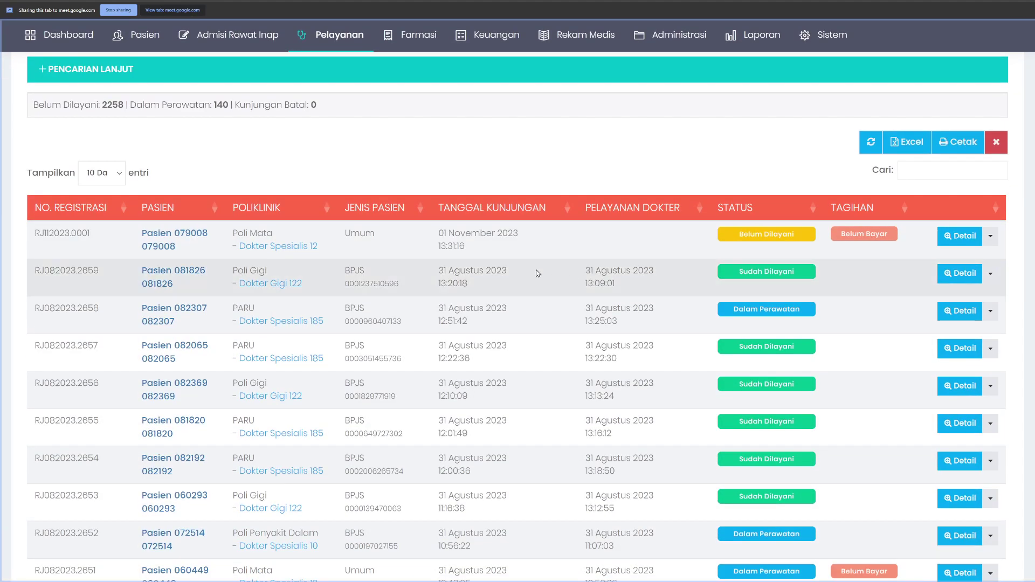
pyautogui.rightClick(554, 254)
pyautogui.click(596, 296)
# Step: On the Resep part, set Obat Racikan and search for the puyer
pyautogui.click(536, 352)
pyautogui.scroll(-3, 536, 352)
pyautogui.press('Down')
pyautogui.click(189, 264)
# Step: Pick 'puyer flu batuk anak', change the ambroxol dose to 8mg, and set the quantity to 10 puyer
pyautogui.write('puy')
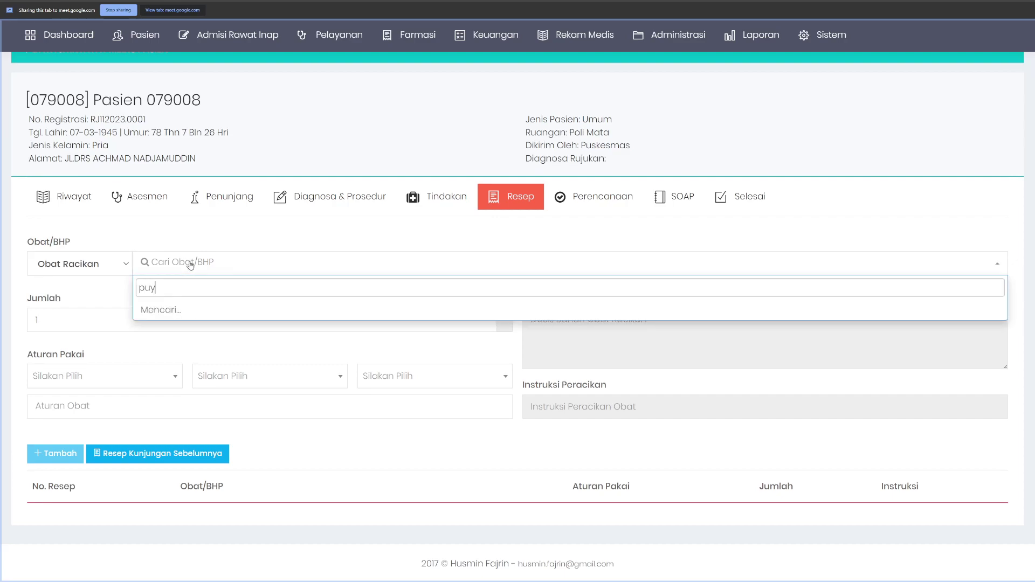
pyautogui.click(235, 320)
pyautogui.click(607, 322)
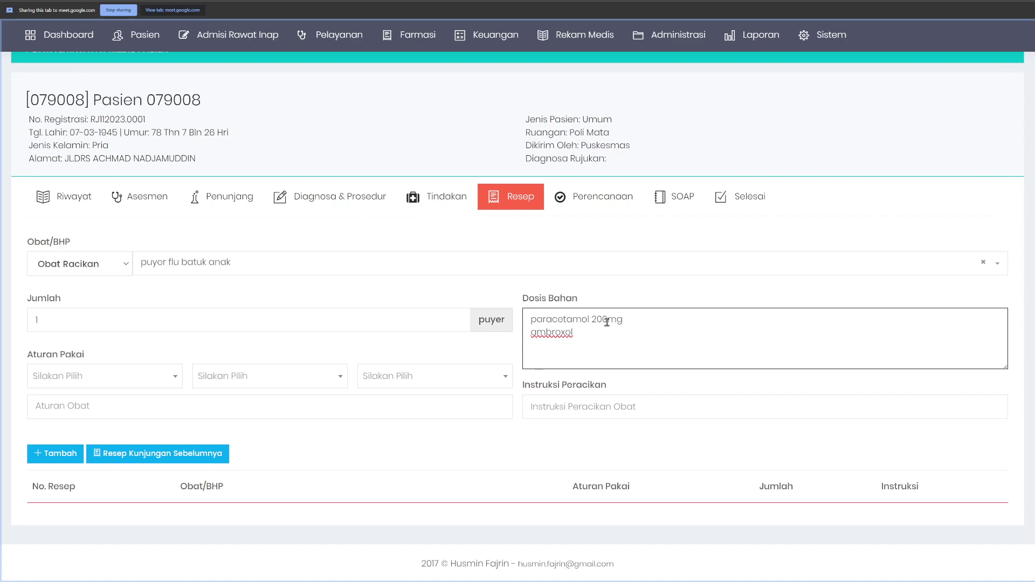
pyautogui.write('mg')
pyautogui.click(108, 320)
pyautogui.write('0')
# Step: Set Aturan Pakai to 3x1, Bungkus, Sesudah Makan and add the puyer to the prescription
pyautogui.click(118, 386)
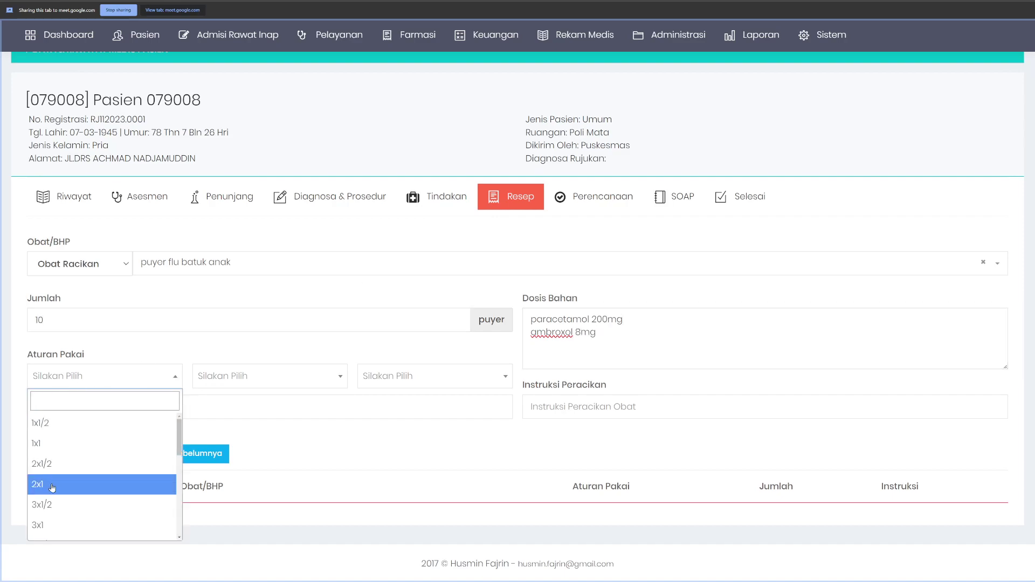
pyautogui.click(70, 523)
pyautogui.click(251, 386)
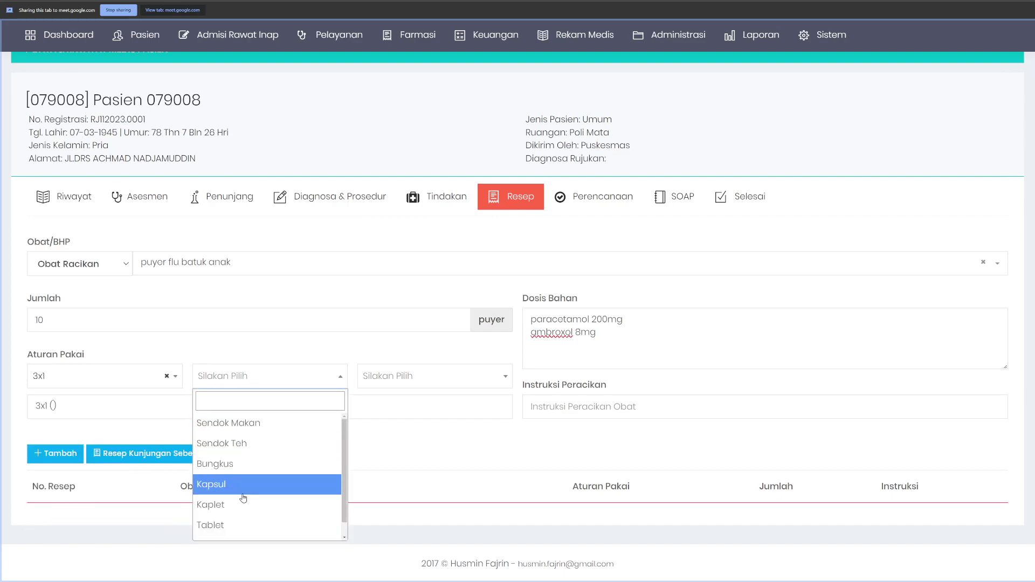
pyautogui.click(249, 485)
pyautogui.click(242, 386)
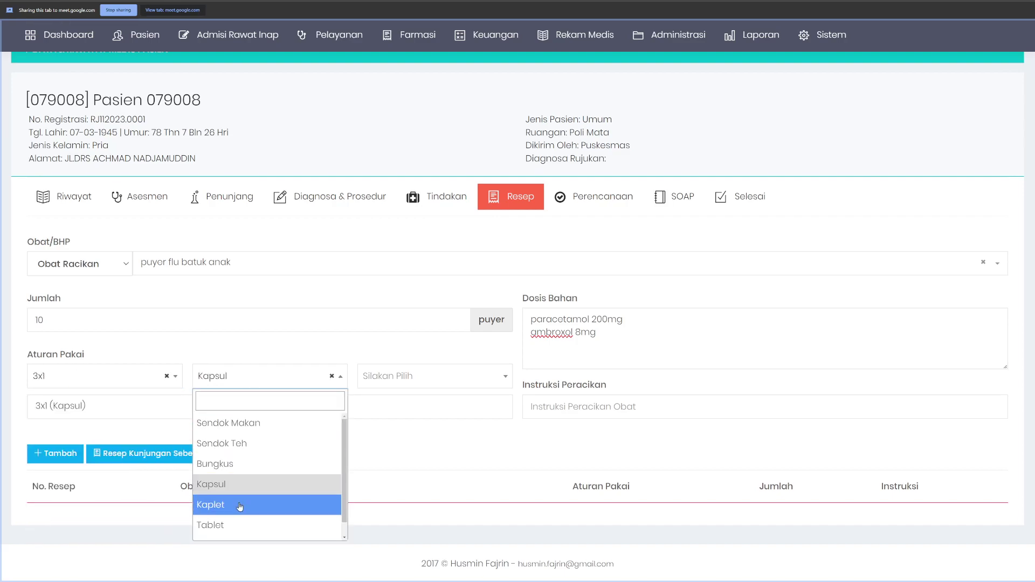
pyautogui.scroll(-1, 243, 501)
pyautogui.click(237, 448)
pyautogui.click(394, 376)
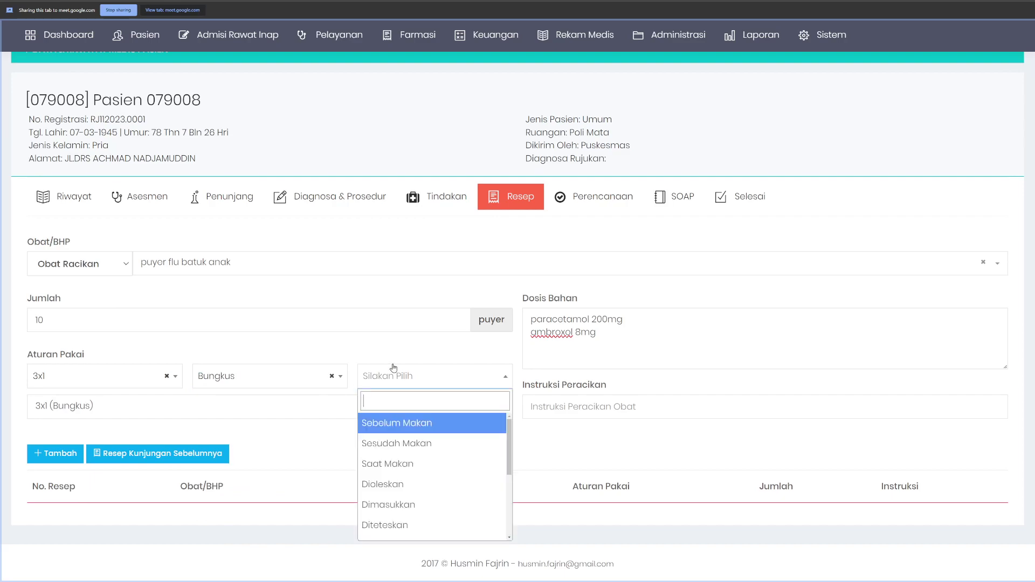
pyautogui.click(396, 444)
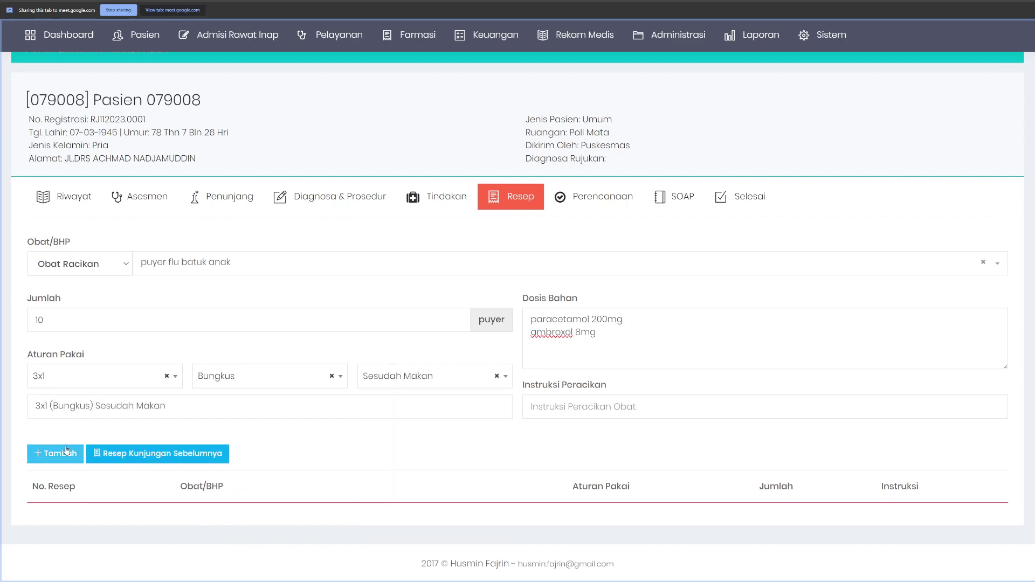
pyautogui.click(70, 452)
pyautogui.scroll(-1, 350, 450)
pyautogui.scroll(4, 350, 450)
# Step: Save the visit in the Selesai tab, checking the Z96.1 main diagnosis in Diagnosa & Prosedur before saving again
pyautogui.click(739, 341)
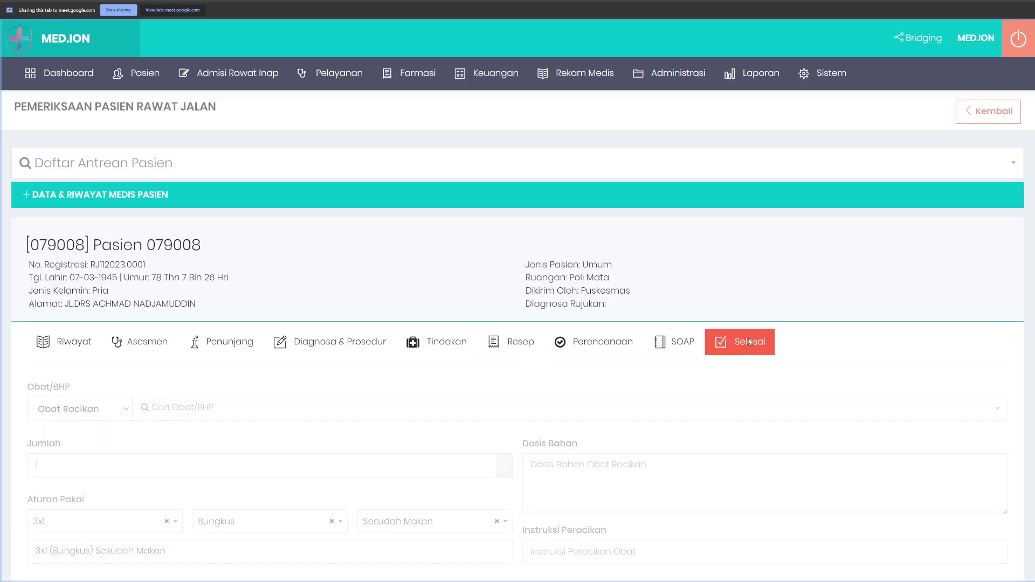
pyautogui.scroll(-1, 474, 542)
pyautogui.click(474, 544)
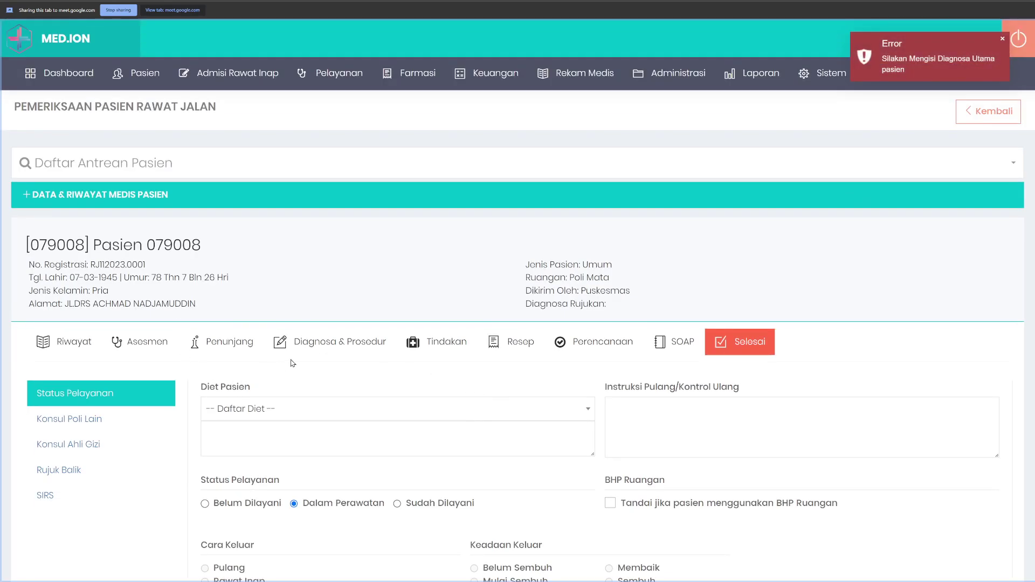
pyautogui.click(337, 341)
pyautogui.scroll(-3, 323, 269)
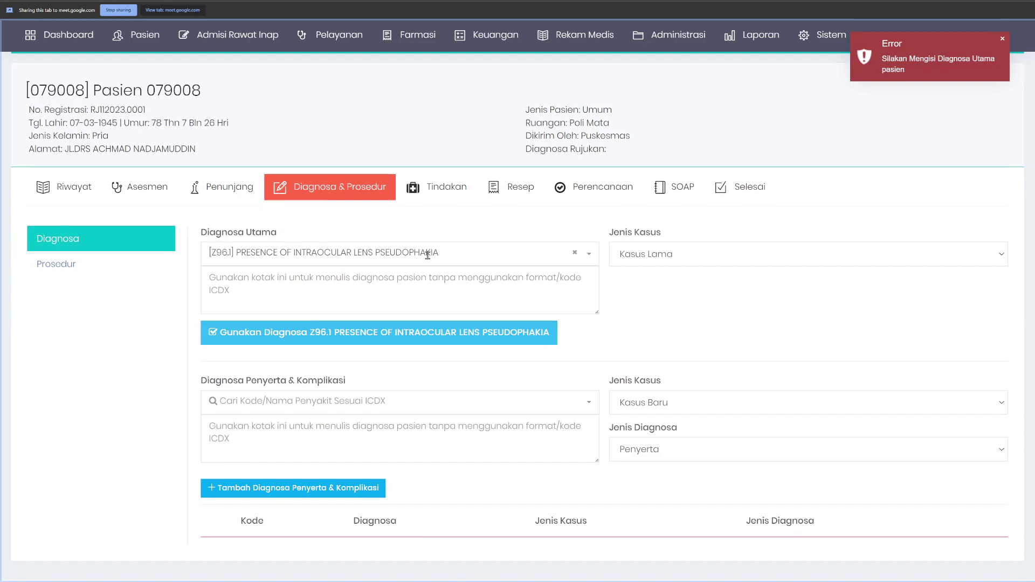
pyautogui.click(739, 189)
pyautogui.scroll(-1, 527, 455)
pyautogui.click(472, 484)
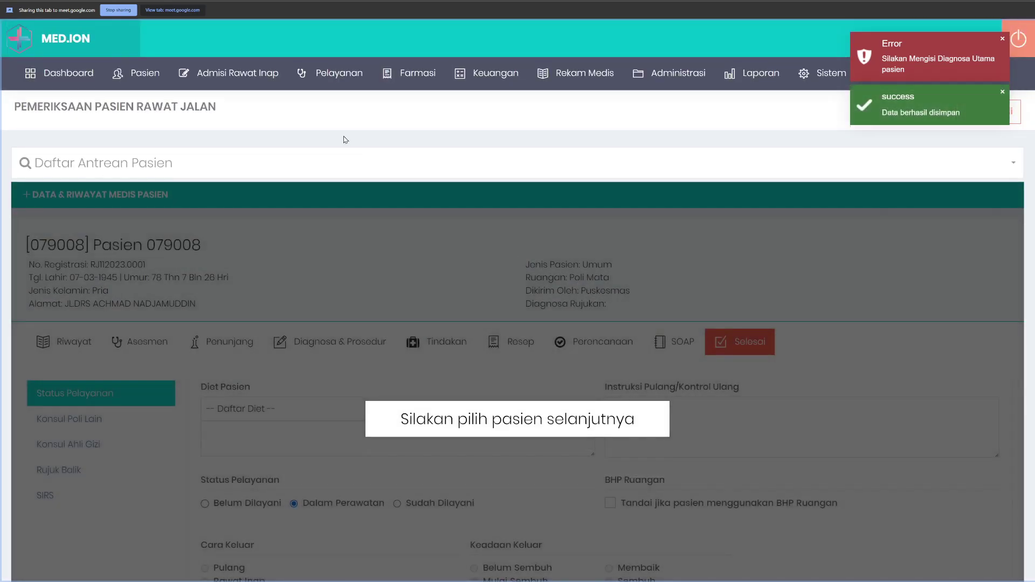
pyautogui.moveTo(417, 73)
pyautogui.moveTo(450, 132)
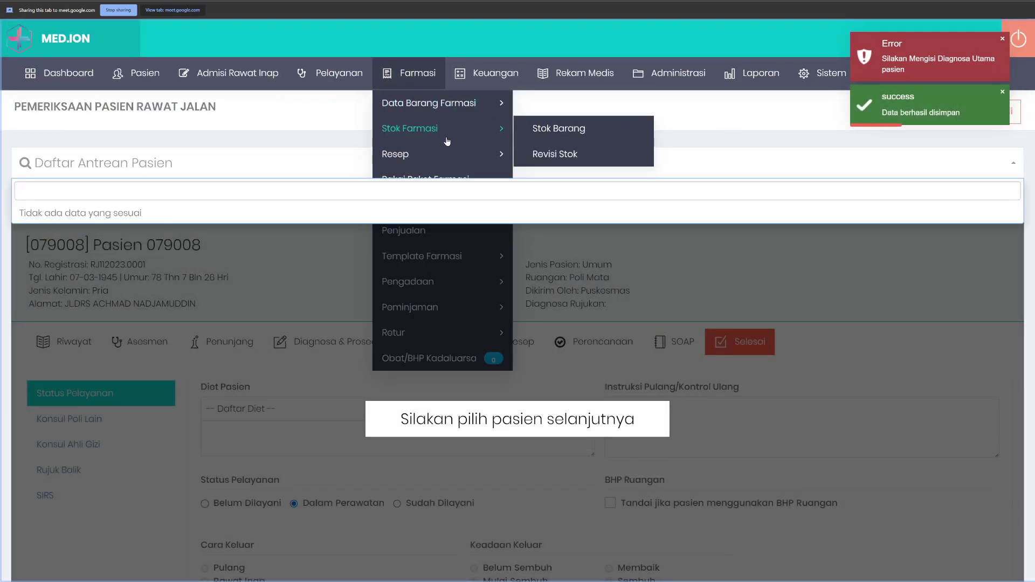
pyautogui.moveTo(442, 153)
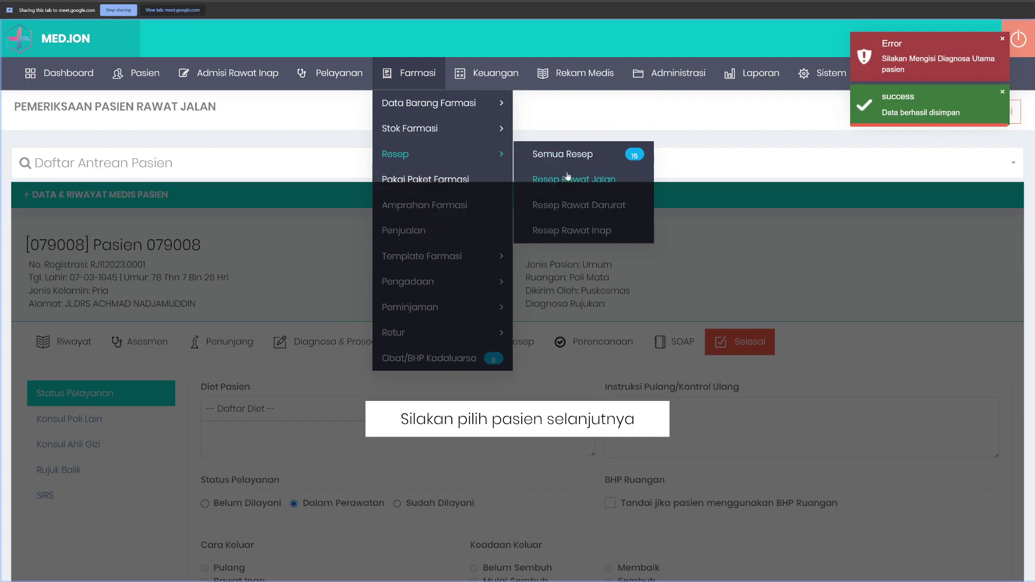
pyautogui.click(568, 178)
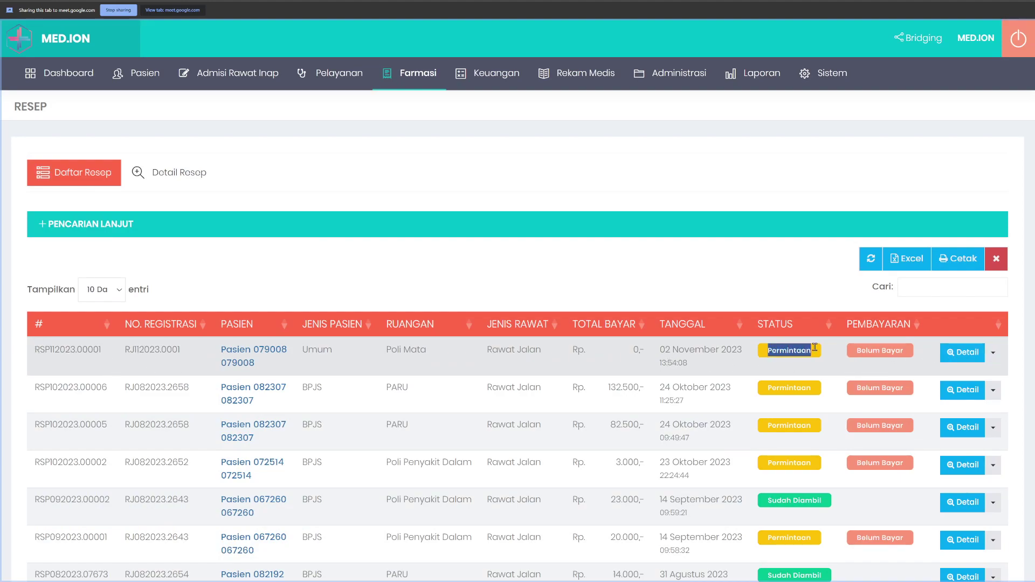
pyautogui.rightClick(442, 363)
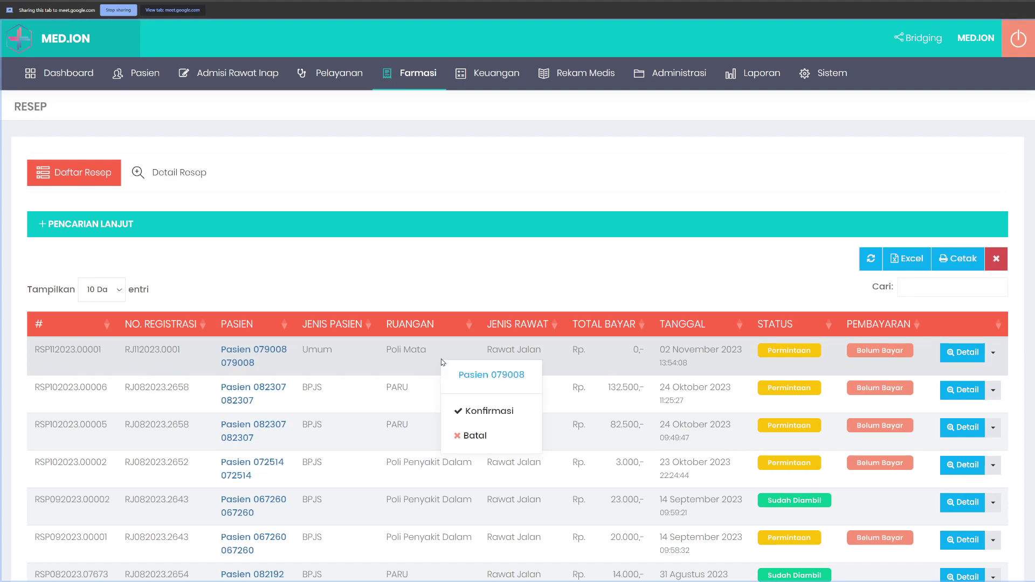
pyautogui.click(485, 412)
# Step: Review the Edit Resep view showing the 10-puyer paracetamol–ambroxol item, then log out
pyautogui.scroll(-2, 329, 348)
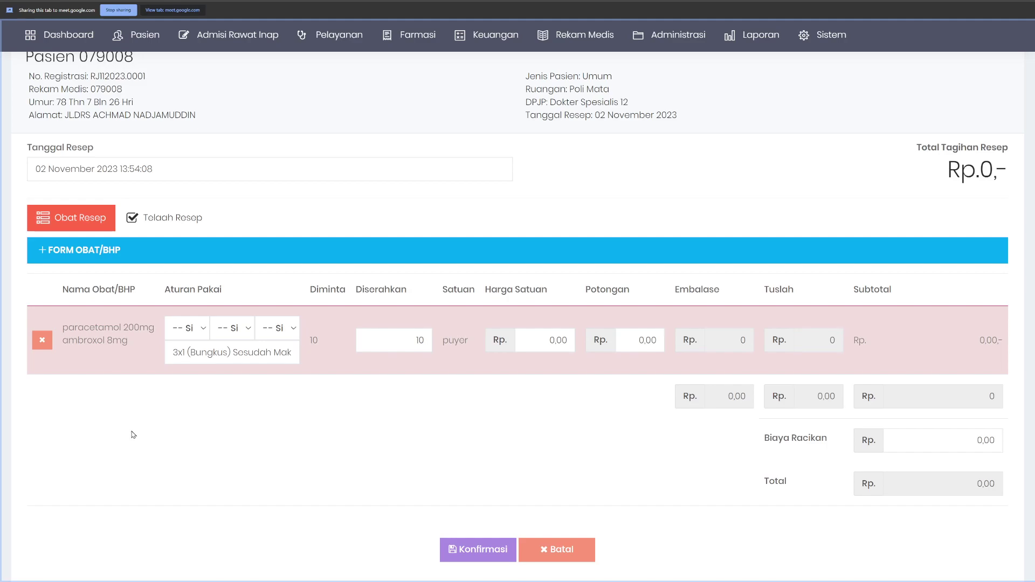
pyautogui.scroll(1, 133, 434)
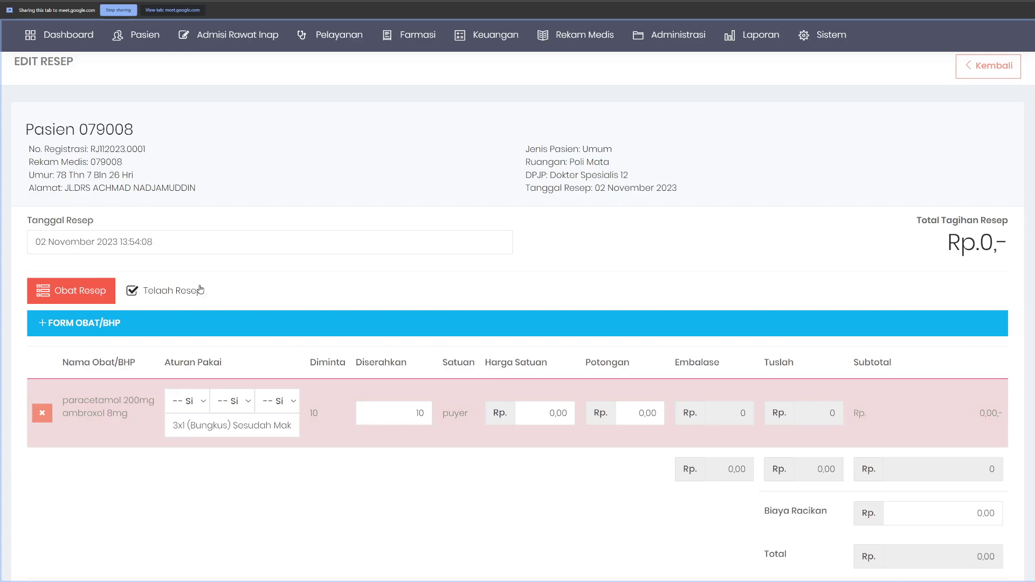
pyautogui.scroll(1, 490, 321)
pyautogui.scroll(-3, 333, 352)
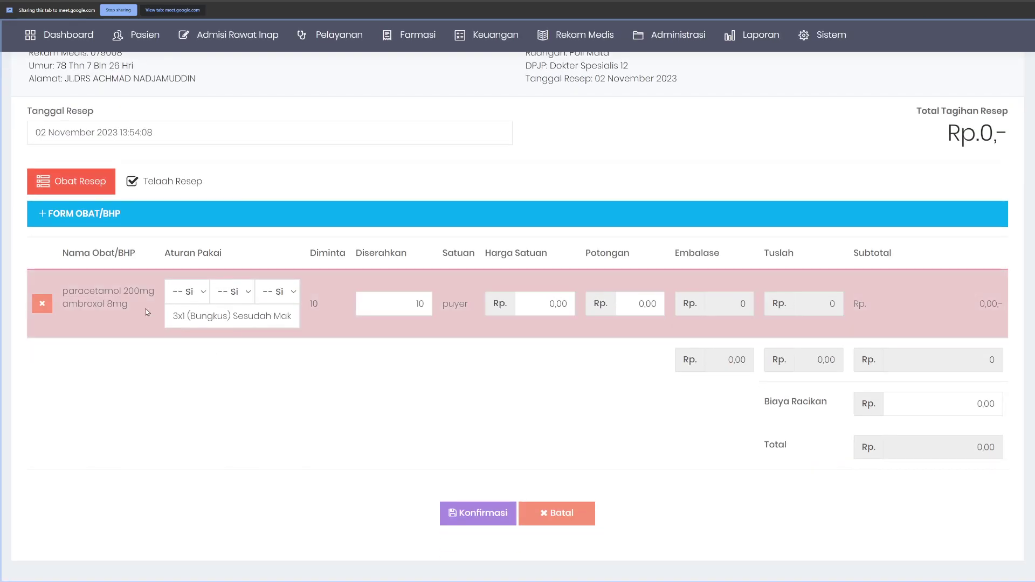
pyautogui.click(350, 213)
pyautogui.click(351, 213)
pyautogui.scroll(3, 367, 334)
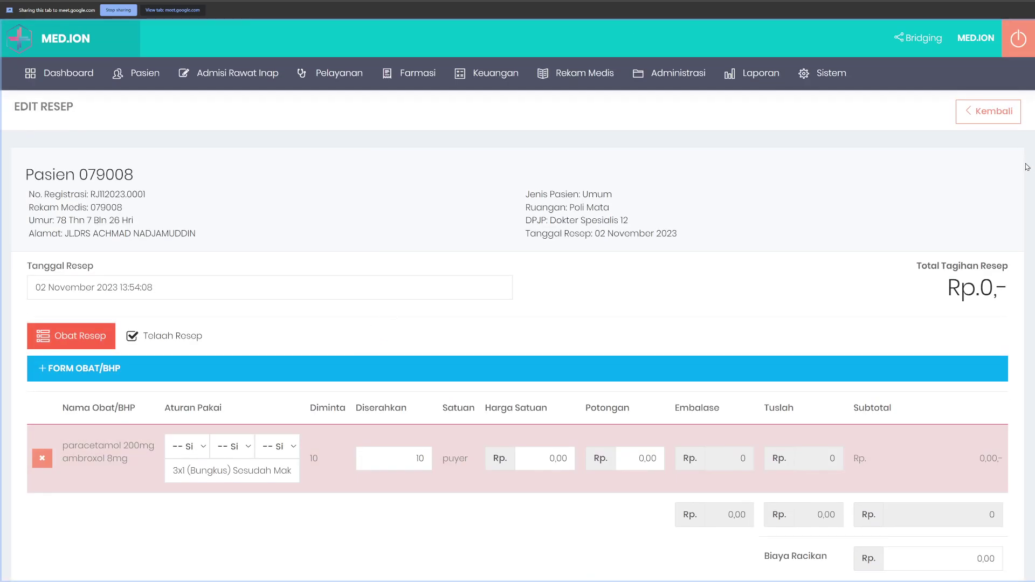
pyautogui.click(1018, 34)
# Step: Attempt to sign in with a pharmacy username, its password and the captcha code
pyautogui.doubleClick(571, 218)
pyautogui.write('apotek')
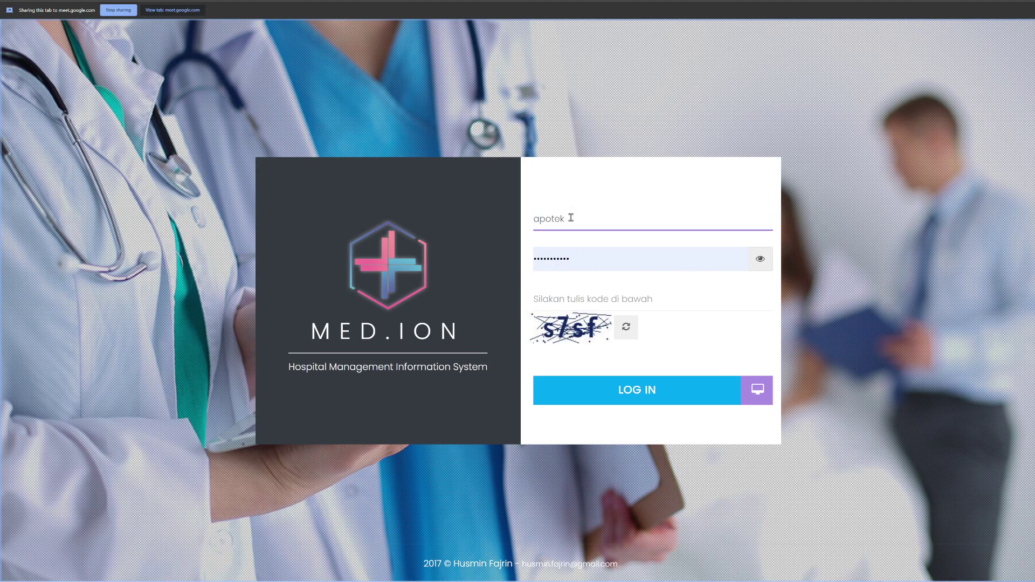
pyautogui.press('Tab')
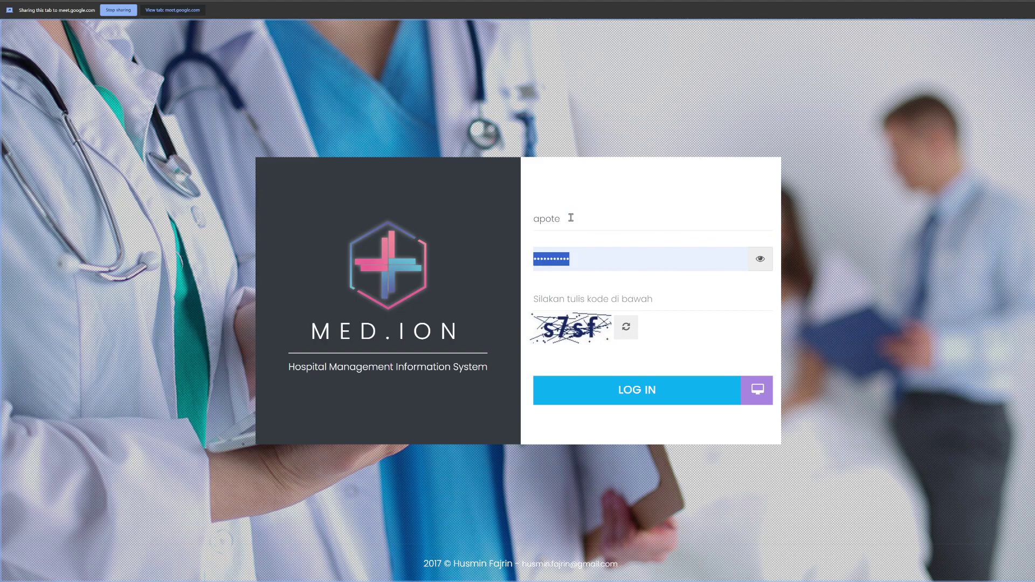
pyautogui.click(571, 217)
pyautogui.write('k')
pyautogui.press('Tab')
pyautogui.press('Tab')
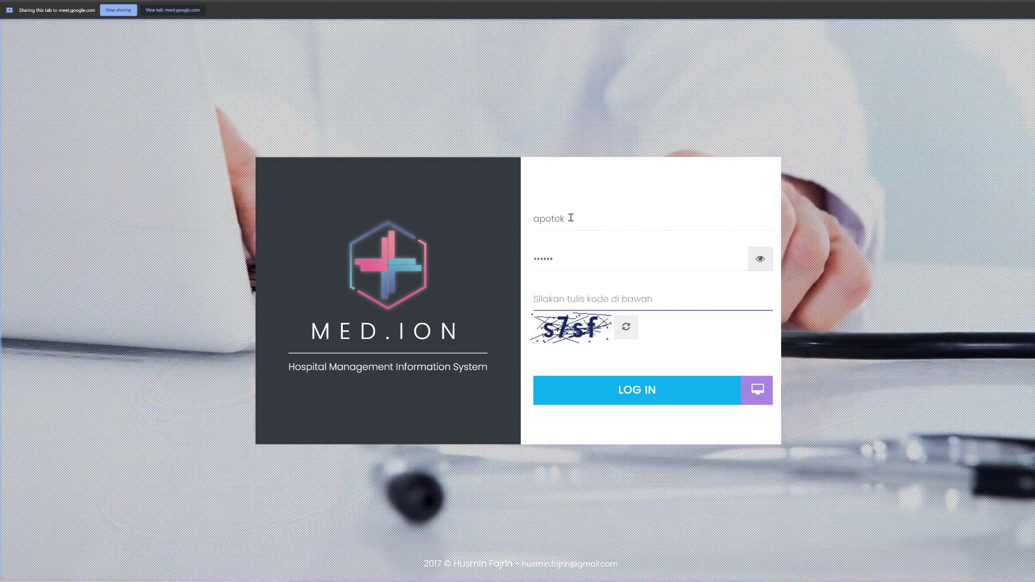
pyautogui.write('575')
pyautogui.press('Return')
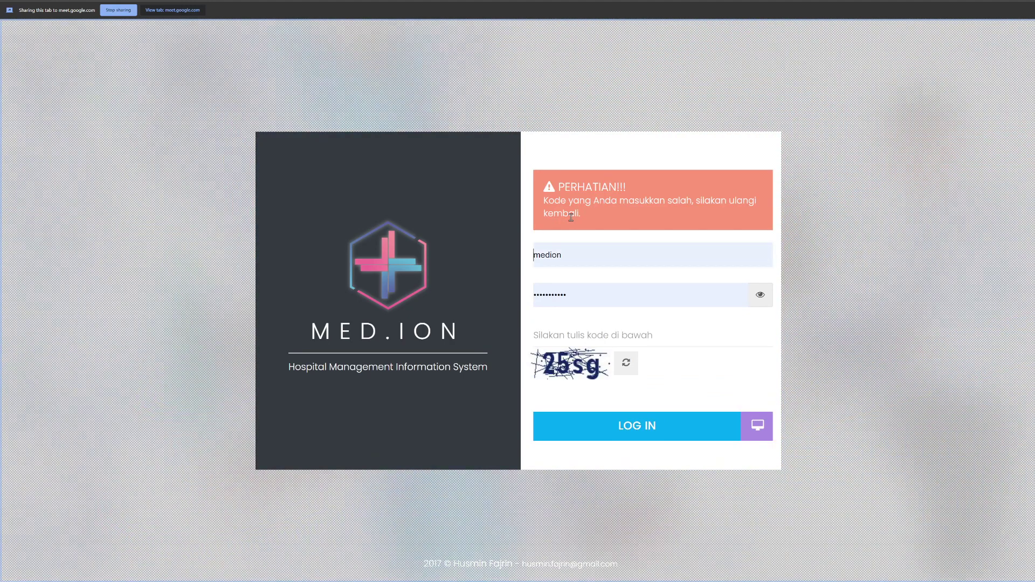
# Step: Retry the sign-in with the pharmacist username, password and a fresh captcha code
pyautogui.doubleClick(584, 254)
pyautogui.press('Tab')
pyautogui.press('Tab')
pyautogui.write('25sg')
pyautogui.press('Return')
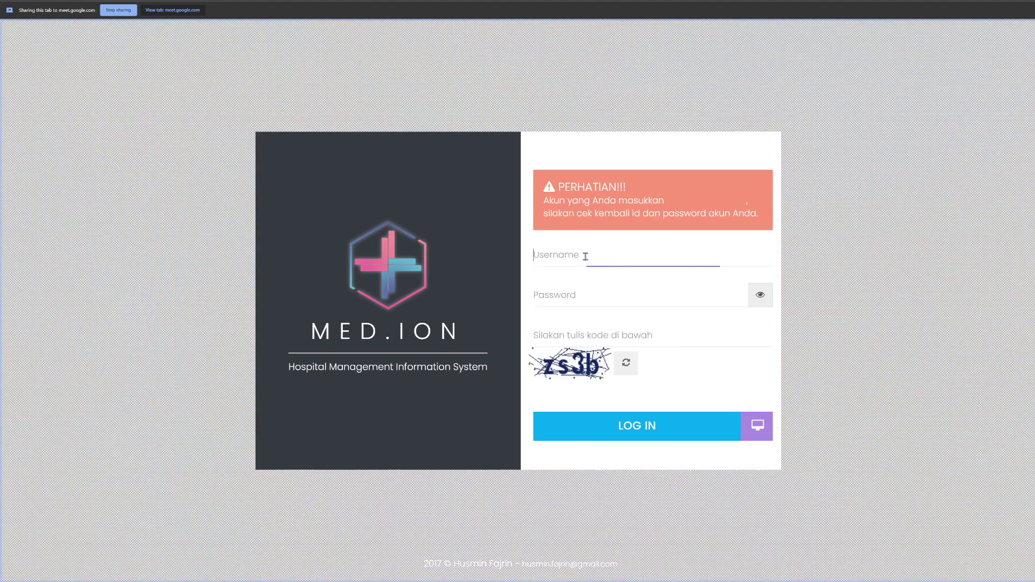
pyautogui.click(586, 257)
pyautogui.click(709, 337)
pyautogui.write('zs3b')
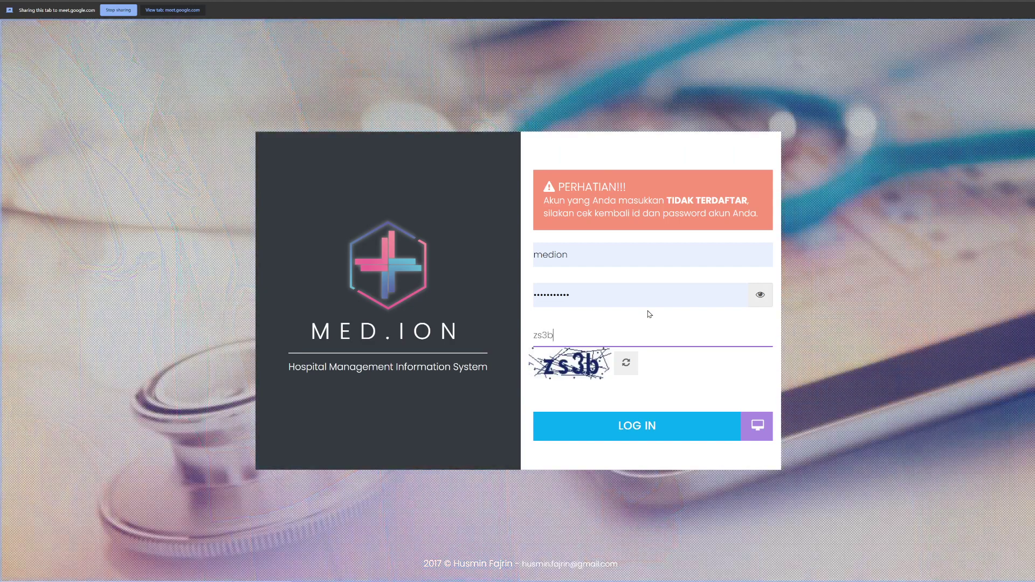
pyautogui.press('Return')
# Step: Search Sistem > Pengaturan Sistem > Pengguna for 'apotek' user accounts
pyautogui.click(821, 85)
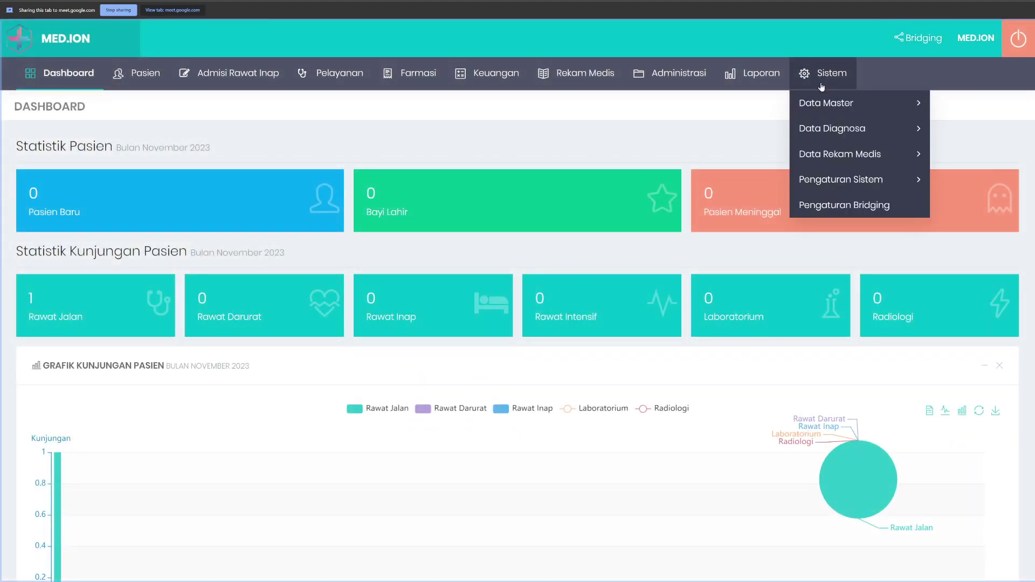
pyautogui.moveTo(896, 182)
pyautogui.click(965, 226)
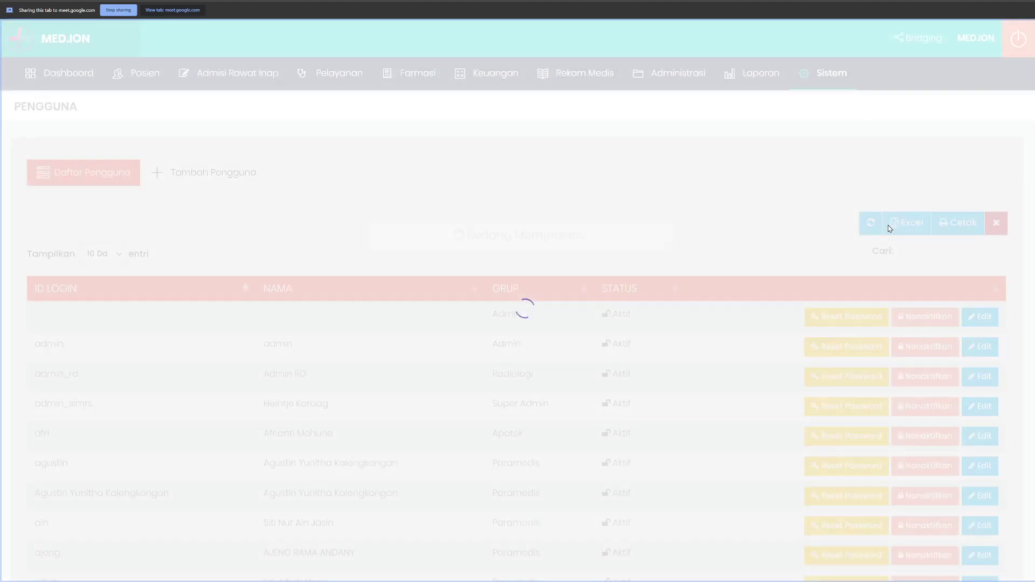
pyautogui.click(940, 251)
pyautogui.write('apotek')
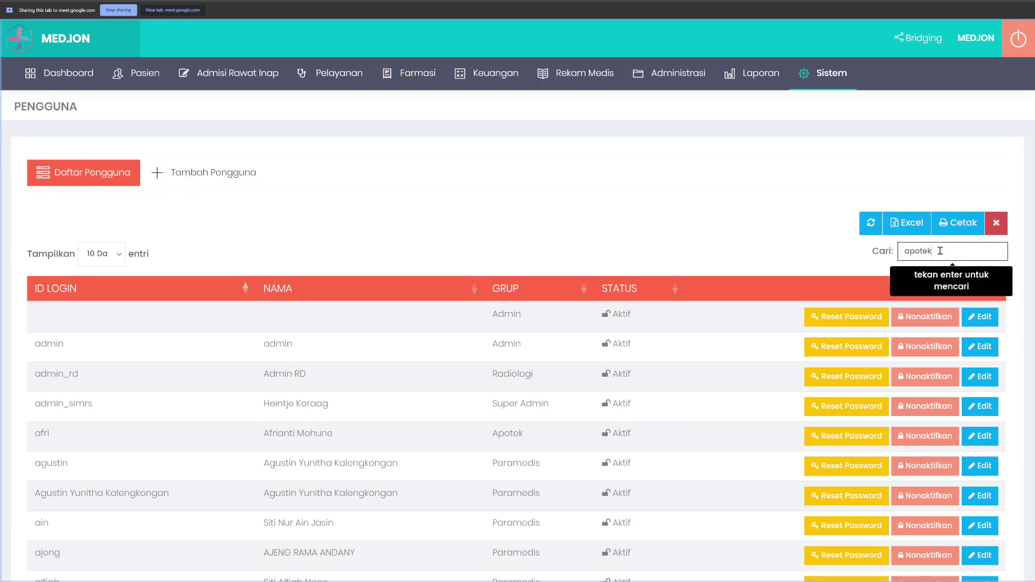
pyautogui.press('Return')
# Step: Log out of admin and sign in with the pharmacy staff account's username, password and captcha
pyautogui.click(1018, 38)
pyautogui.doubleClick(598, 219)
pyautogui.press('Tab')
pyautogui.press('Tab')
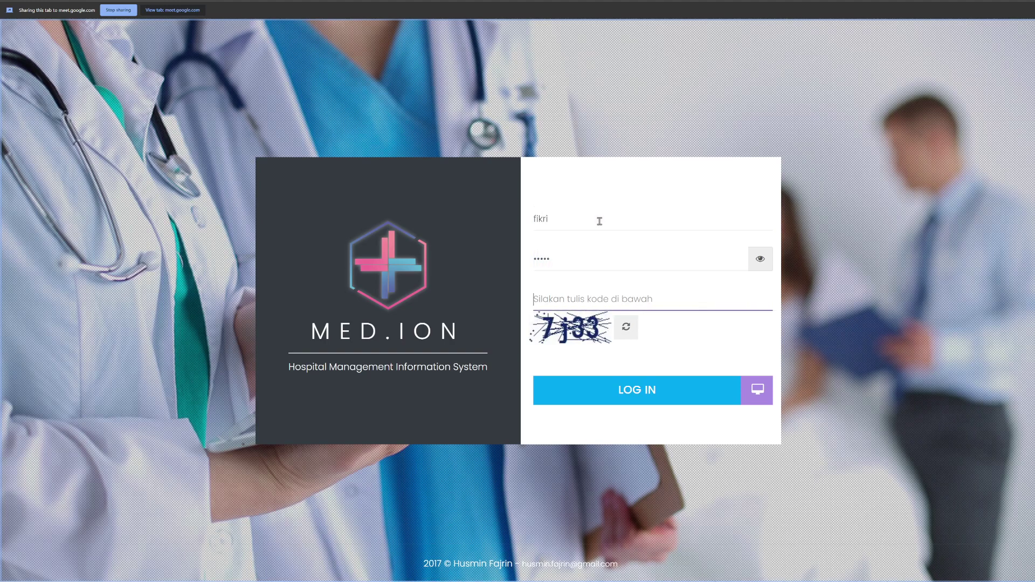
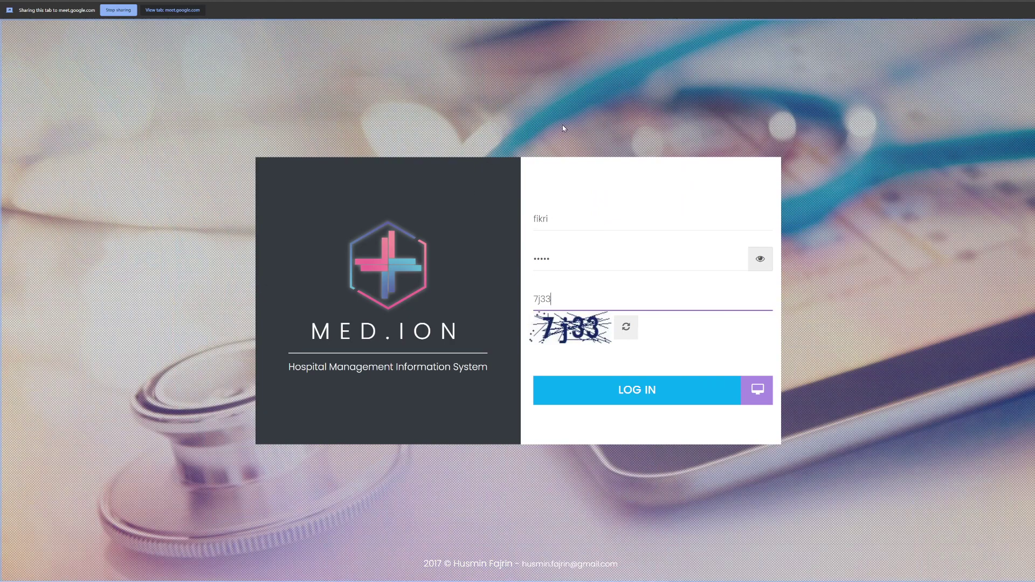
pyautogui.press('Return')
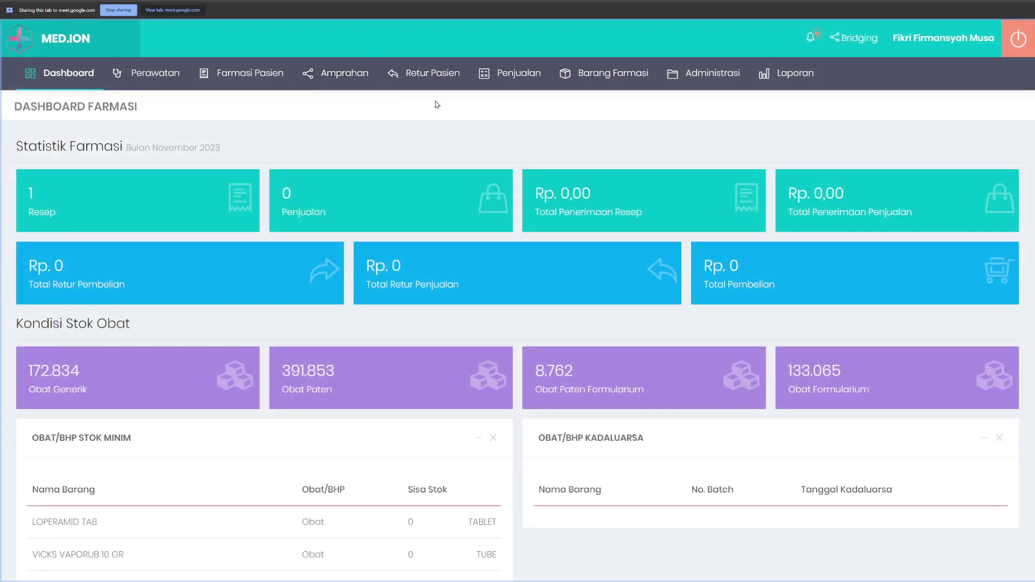
# Step: In Farmasi Pasien > Resep Pasien > Resep Rawat Jalan, open the patient's prescription with Konfirmasi
pyautogui.moveTo(249, 85)
pyautogui.moveTo(259, 103)
pyautogui.click(381, 129)
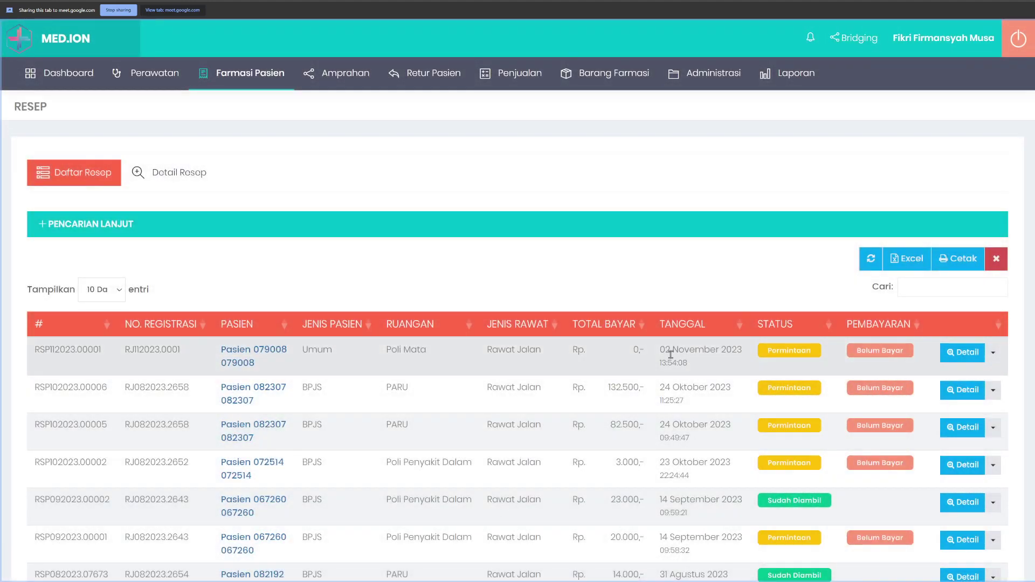
pyautogui.rightClick(671, 357)
pyautogui.click(712, 406)
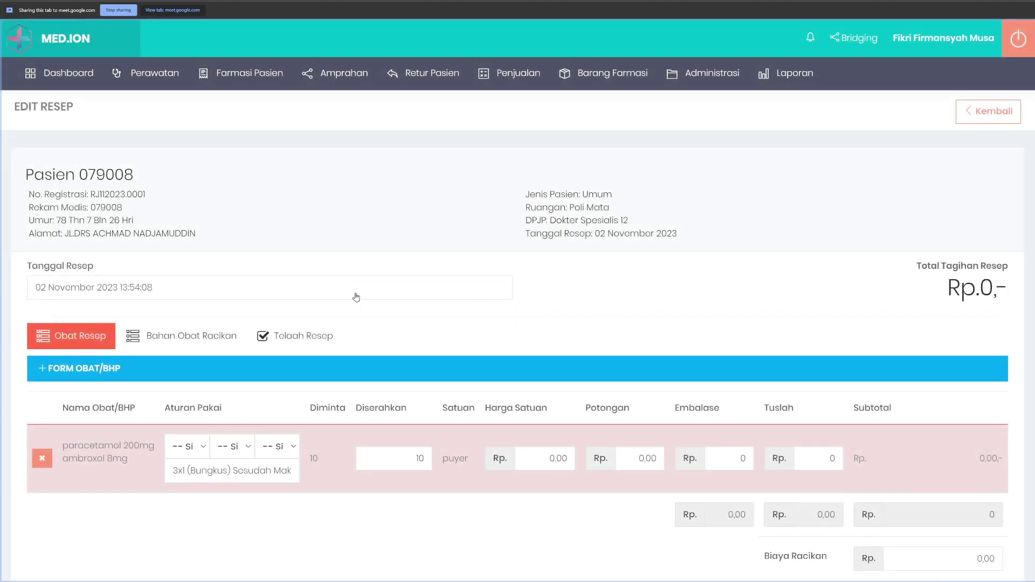
# Step: Review the paracetamol–ambroxol puyer item and its price, discount and packaging fee fields, leaving them at 0
pyautogui.scroll(-2, 211, 300)
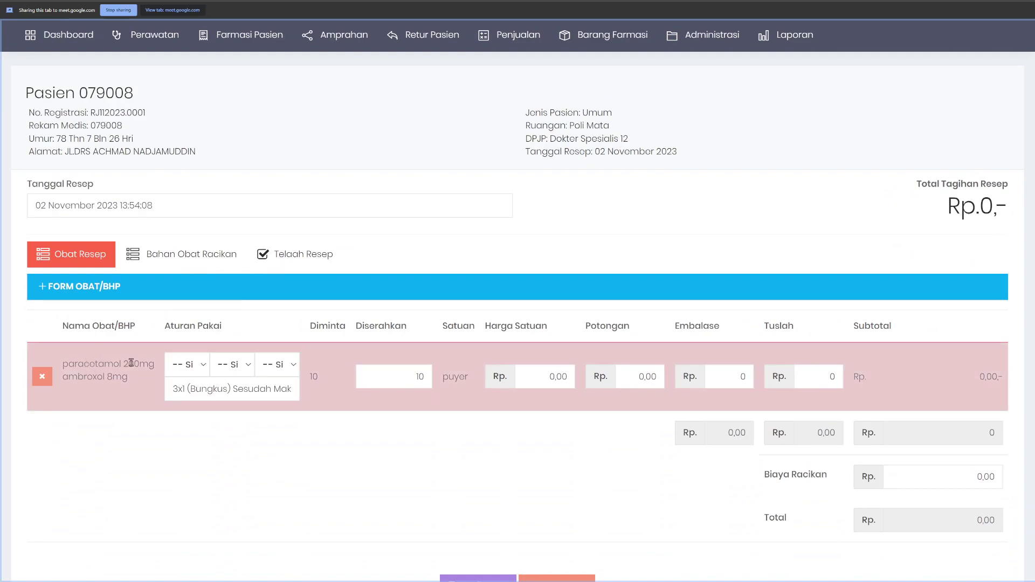
pyautogui.moveTo(62, 366); pyautogui.dragTo(135, 381)
pyautogui.click(144, 401)
pyautogui.click(523, 377)
pyautogui.click(624, 377)
pyautogui.click(720, 376)
pyautogui.click(716, 361)
pyautogui.moveTo(64, 364); pyautogui.dragTo(139, 366)
pyautogui.doubleClick(80, 377)
pyautogui.click(140, 397)
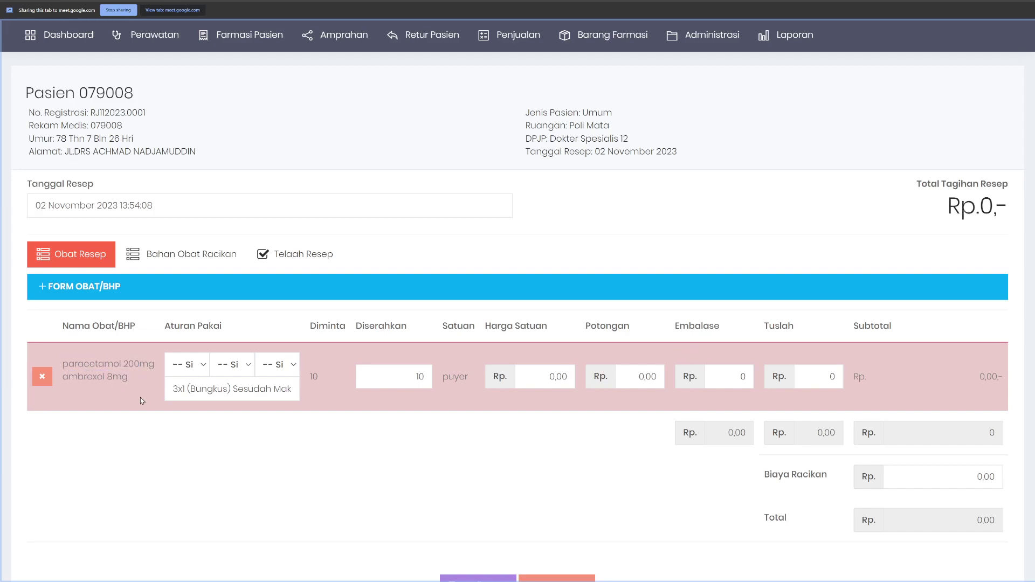
# Step: In Bahan Obat Racikan, add PARACETAMOL TABLET 500 MG with quantity 5
pyautogui.click(191, 257)
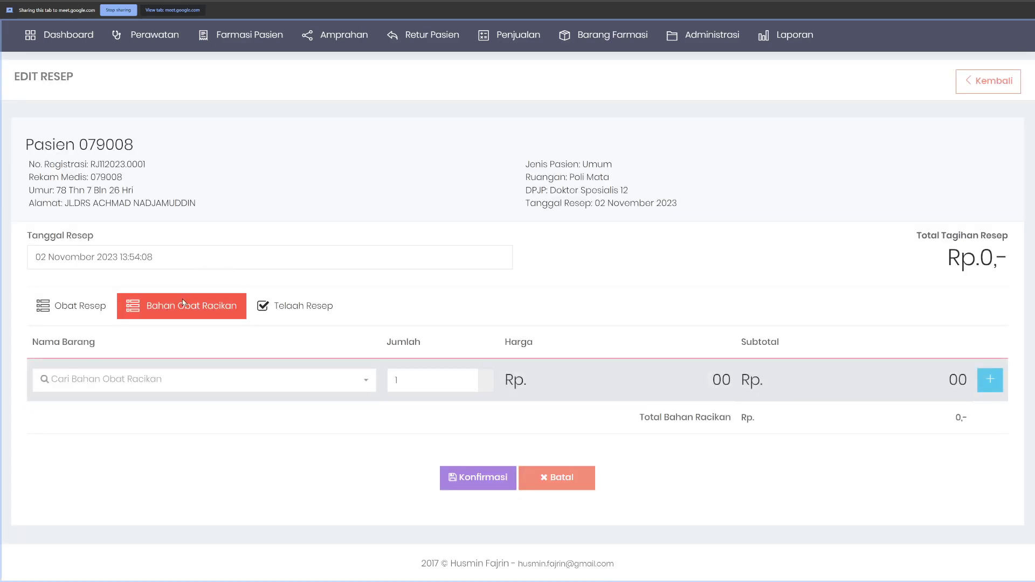
pyautogui.click(198, 387)
pyautogui.write('para')
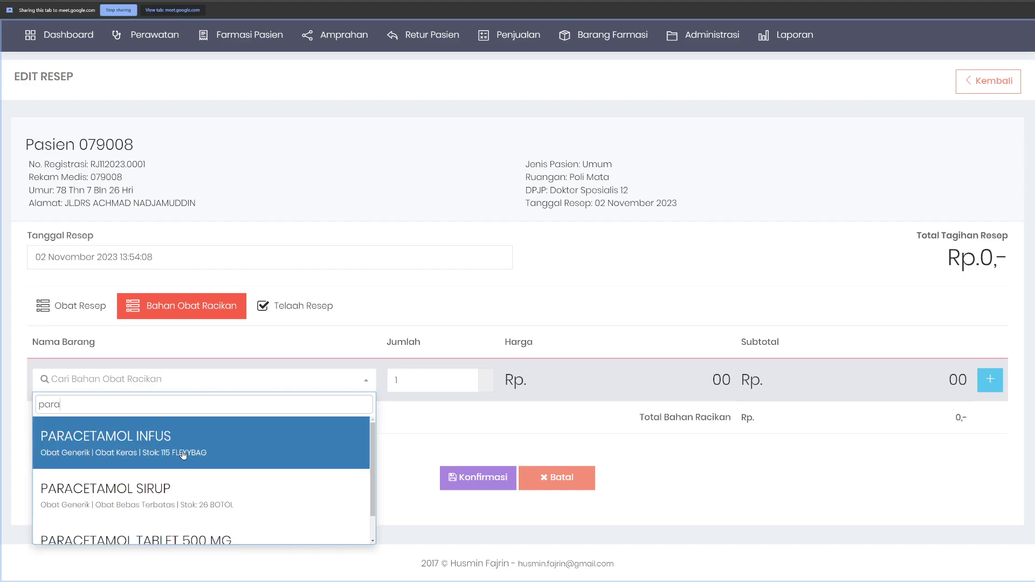
pyautogui.press('Down')
pyautogui.press('Down')
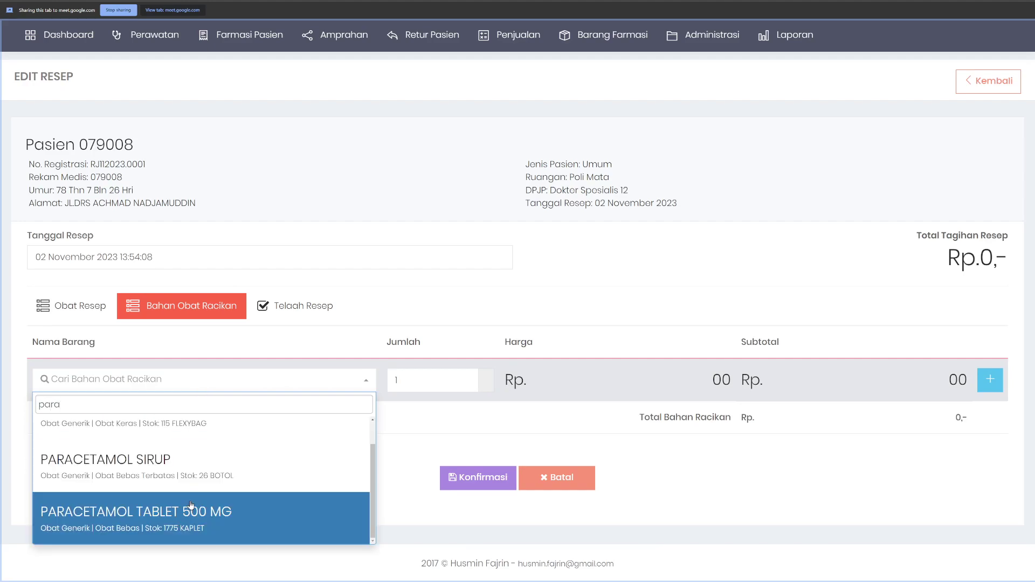
pyautogui.press('Return')
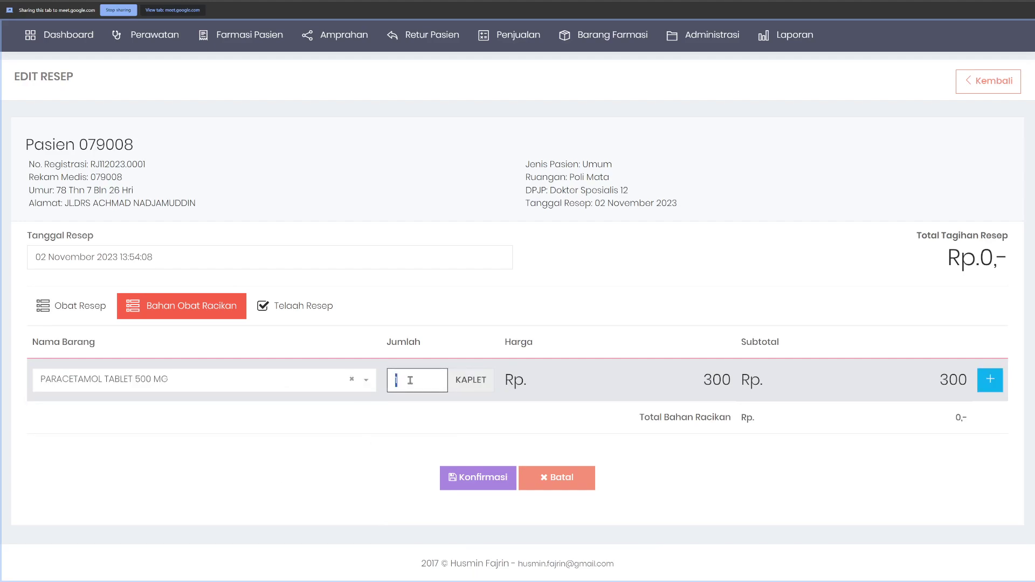
pyautogui.write('5')
pyautogui.click(1002, 381)
# Step: Add AMBROXOL TABLET 30 MG with quantity 2 to the ingredient list
pyautogui.write('ambro')
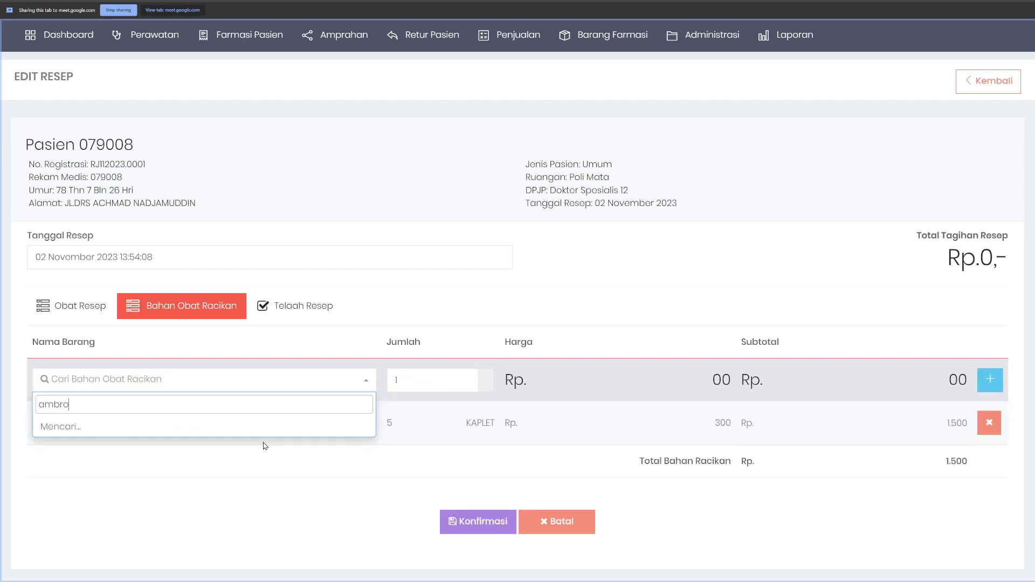
pyautogui.scroll(-1, 256, 445)
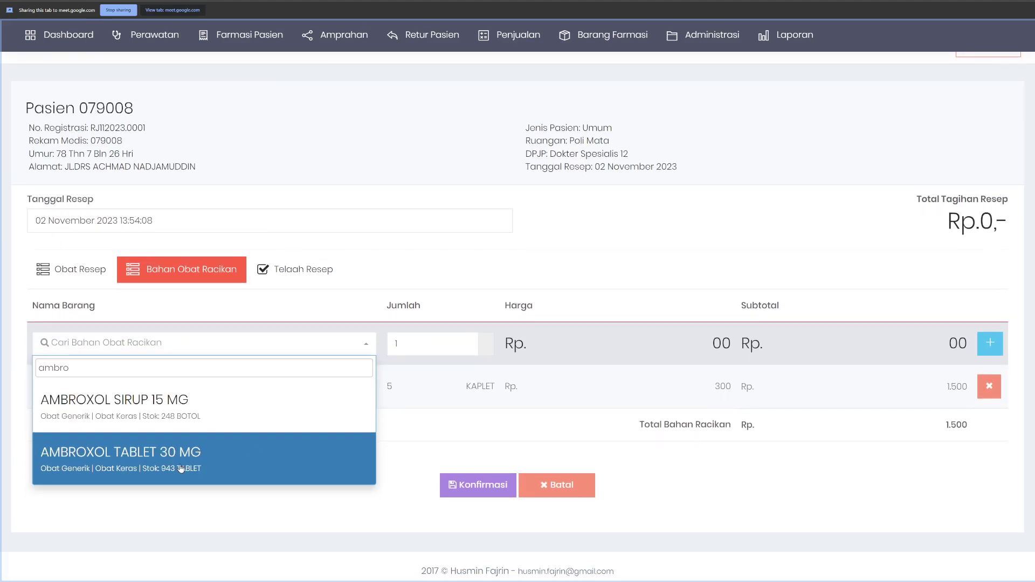
pyautogui.click(256, 444)
pyautogui.click(431, 351)
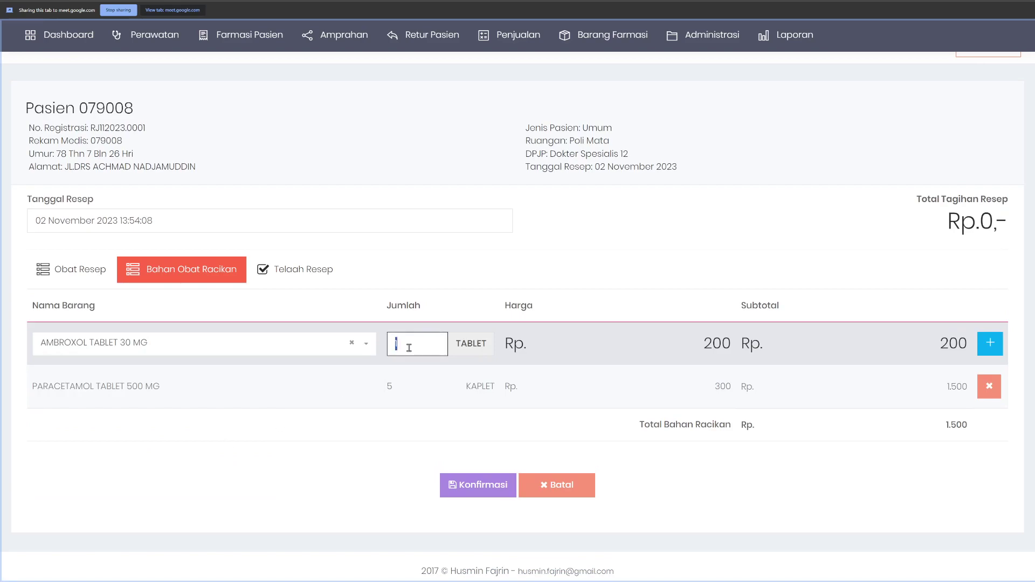
pyautogui.click(990, 343)
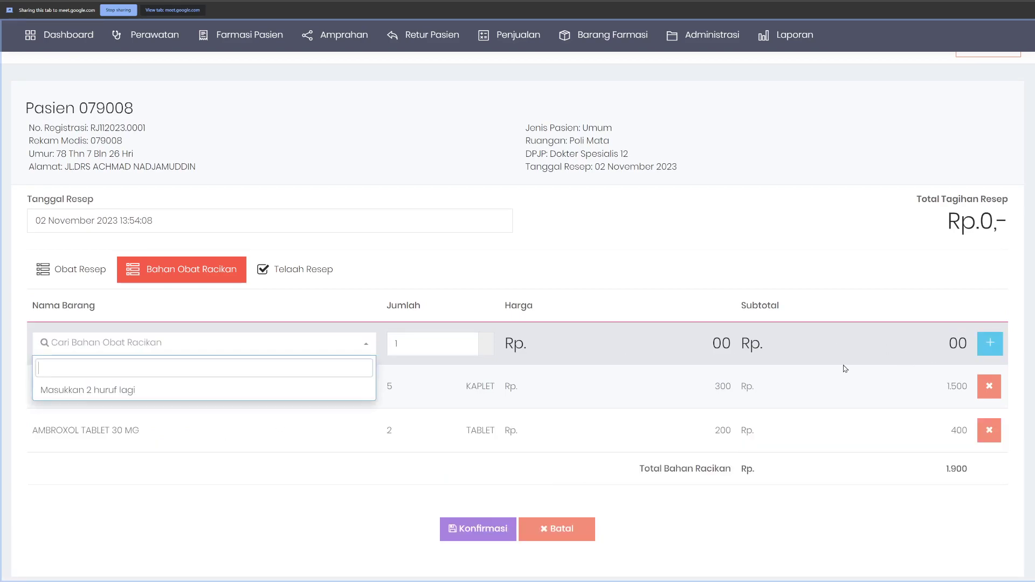
# Step: Verify the ingredient quantities 5 and 2 and the Rp.1.900 total
pyautogui.click(678, 468)
pyautogui.doubleClick(952, 468)
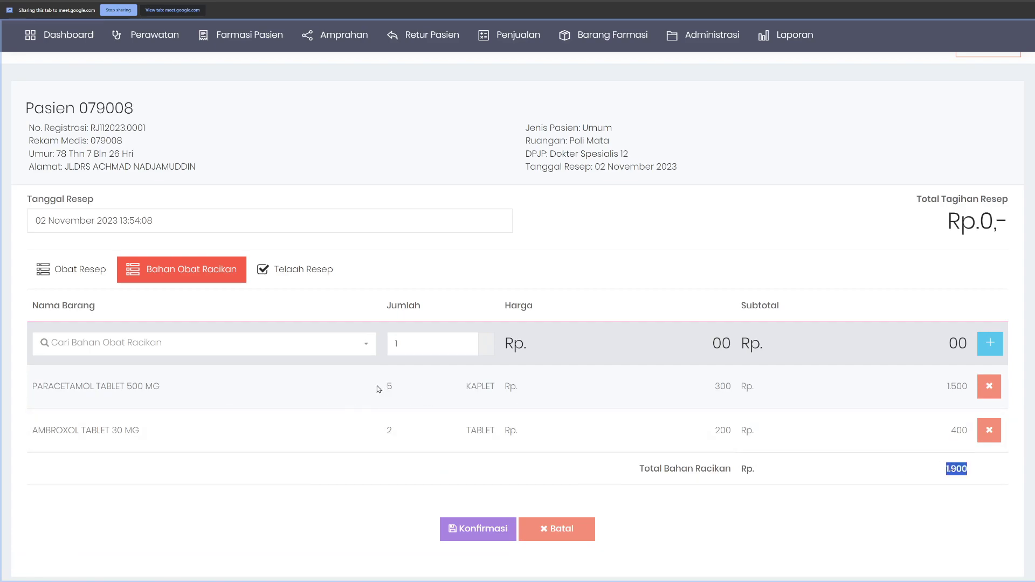
pyautogui.doubleClick(388, 386)
pyautogui.doubleClick(378, 434)
pyautogui.click(527, 474)
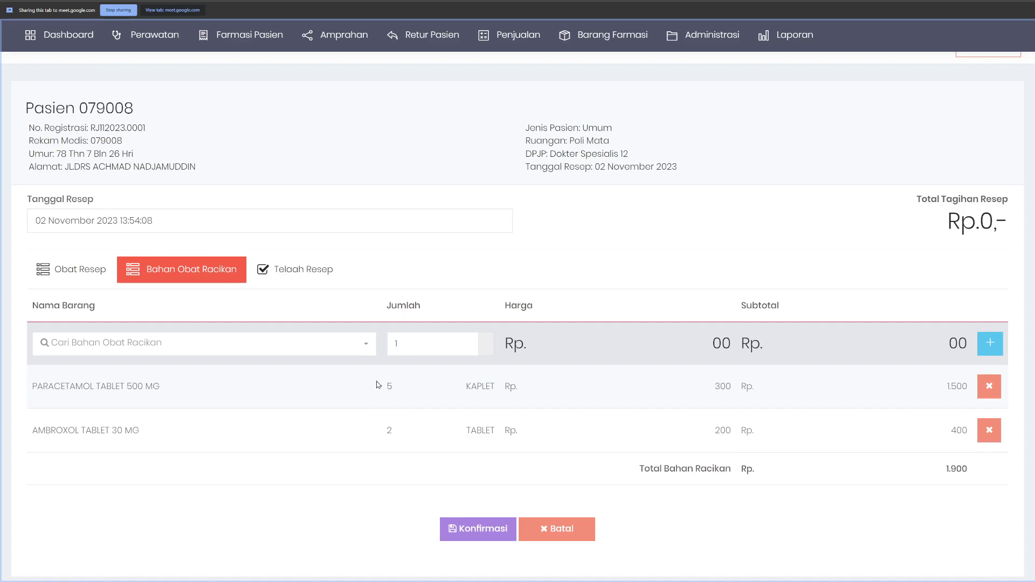
# Step: Set the compounded paracetamol–ambroxol item's unit price to 190, giving a 1.900 subtotal
pyautogui.doubleClick(962, 467)
pyautogui.click(72, 266)
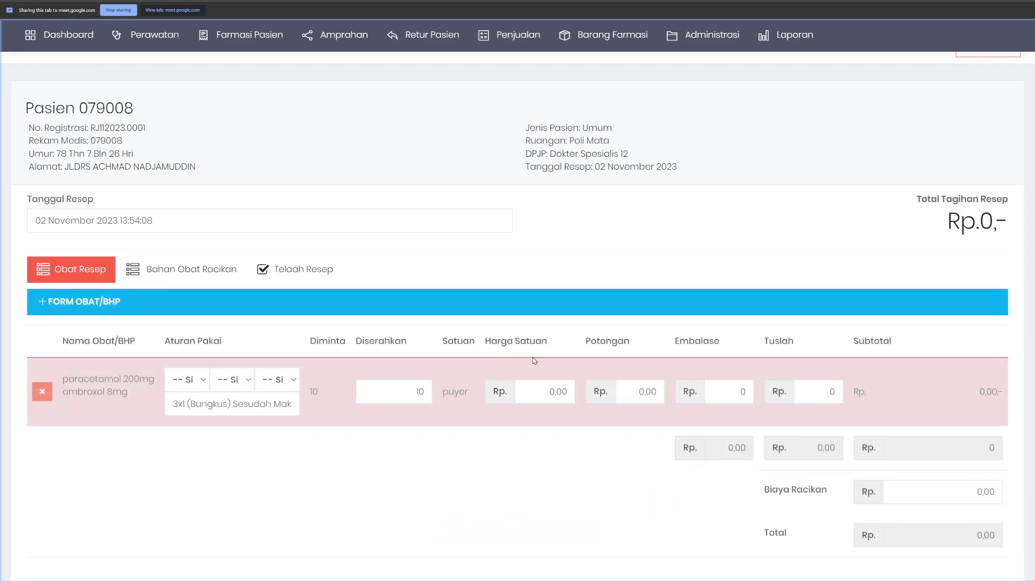
pyautogui.click(546, 393)
pyautogui.write('190')
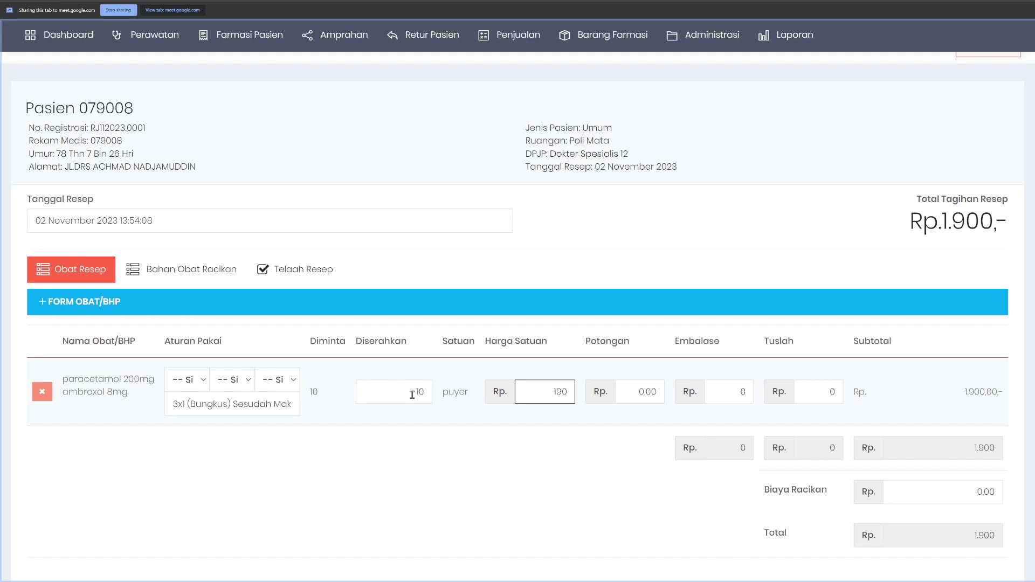
pyautogui.doubleClick(969, 390)
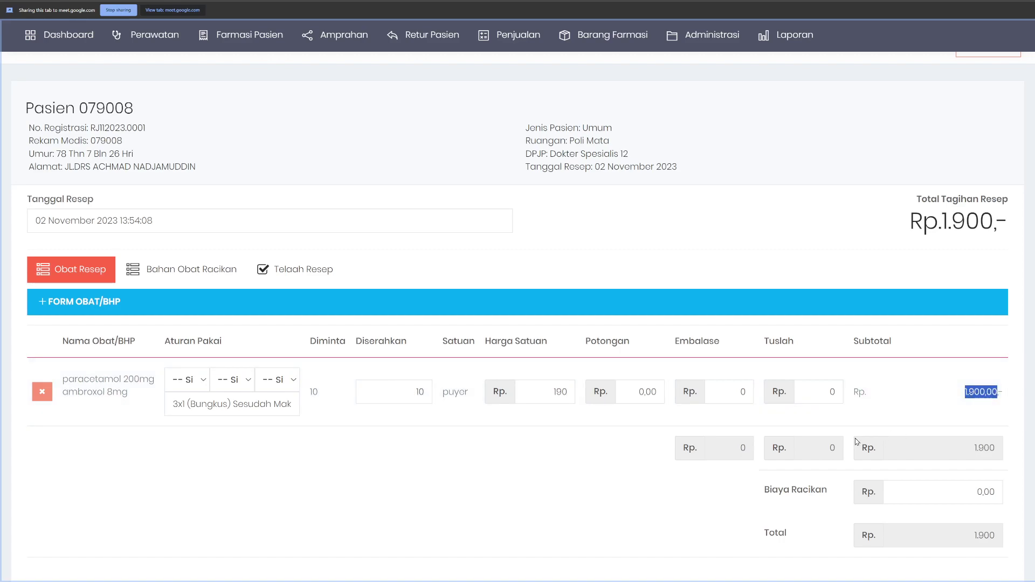
# Step: Add a 3.000 compounding fee and confirm the Rp.4.900 prescription
pyautogui.click(962, 490)
pyautogui.write('3000')
pyautogui.scroll(-3, 963, 491)
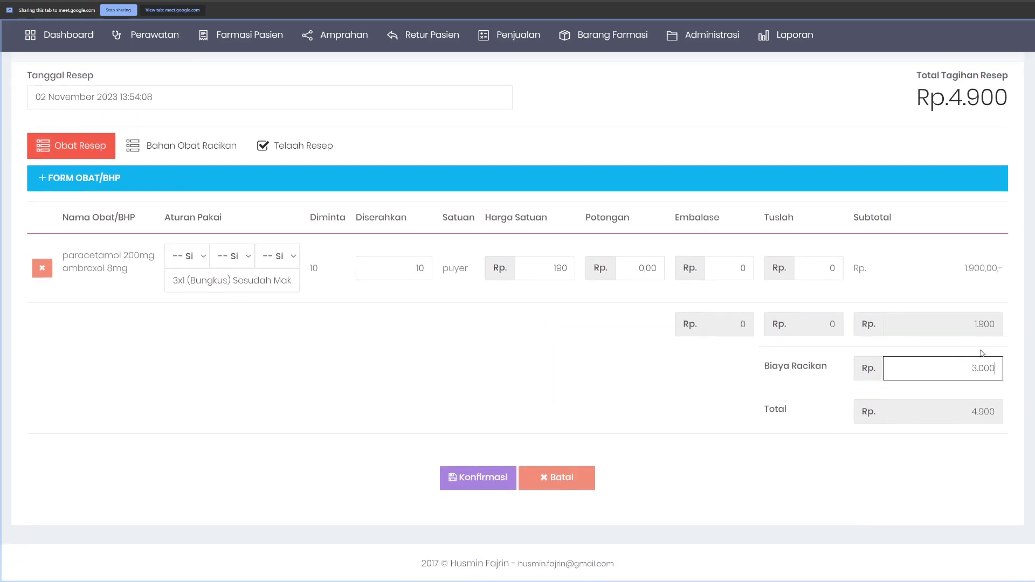
pyautogui.click(115, 310)
pyautogui.click(501, 480)
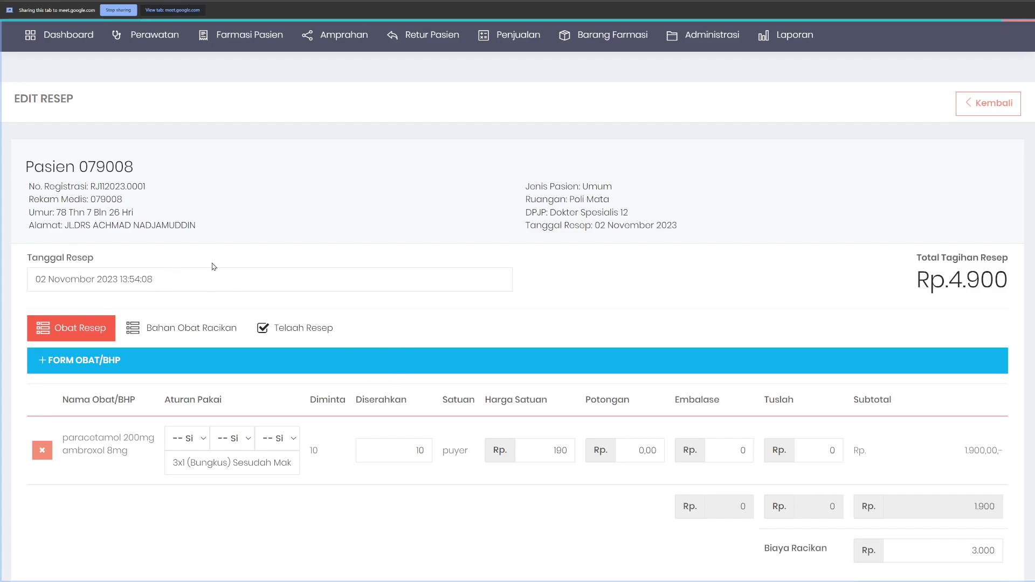
pyautogui.click(209, 331)
pyautogui.moveTo(31, 445); pyautogui.dragTo(175, 494)
pyautogui.click(199, 493)
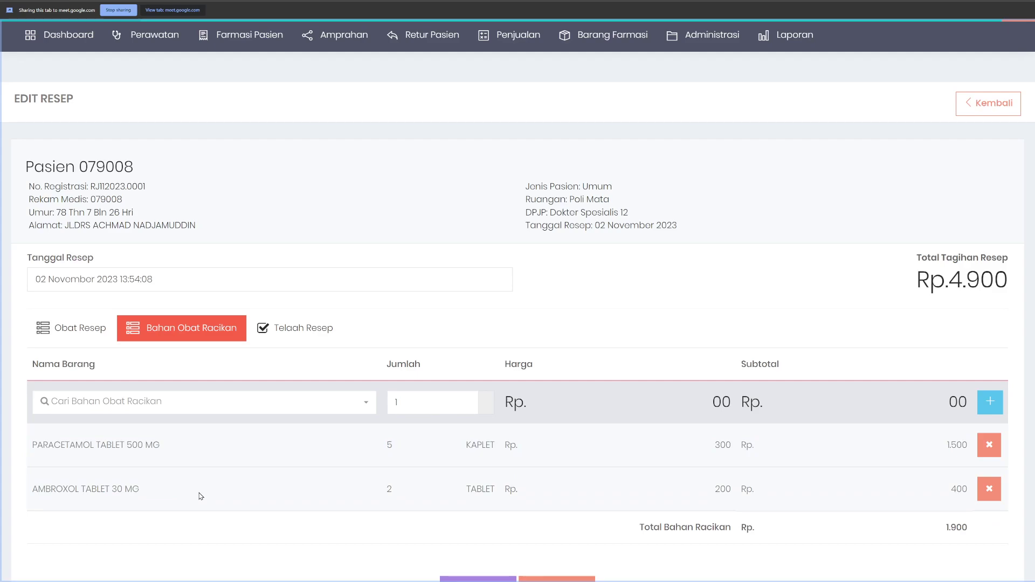
pyautogui.moveTo(31, 445); pyautogui.dragTo(160, 447)
pyautogui.moveTo(92, 490); pyautogui.dragTo(419, 496)
pyautogui.click(291, 500)
pyautogui.click(62, 332)
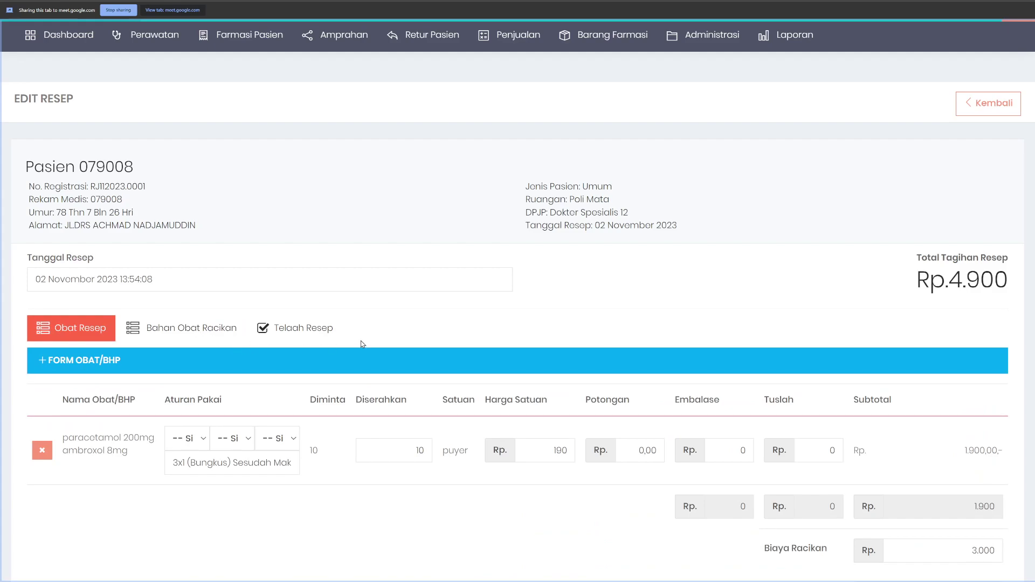
pyautogui.click(122, 364)
pyautogui.scroll(-3, 201, 361)
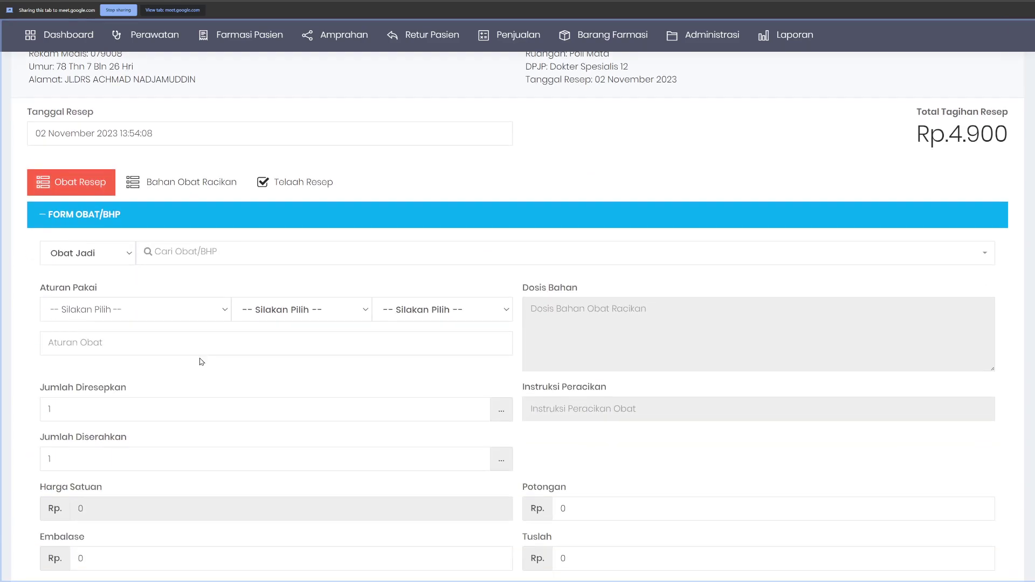
pyautogui.click(219, 256)
pyautogui.write('amox')
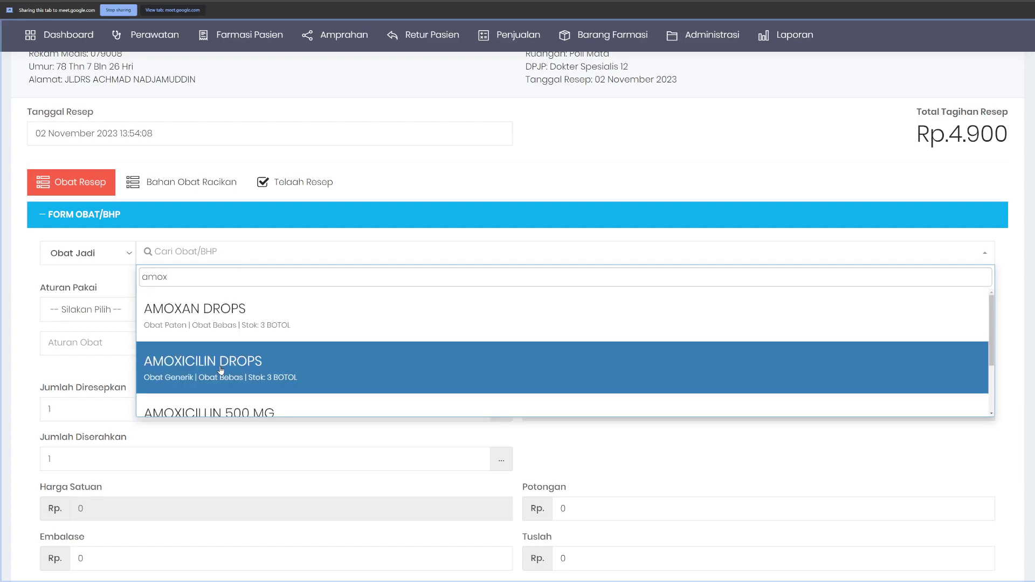
pyautogui.click(256, 399)
pyautogui.scroll(-3, 220, 398)
pyautogui.click(89, 273)
pyautogui.write('0')
pyautogui.click(135, 495)
pyautogui.scroll(-3, 275, 470)
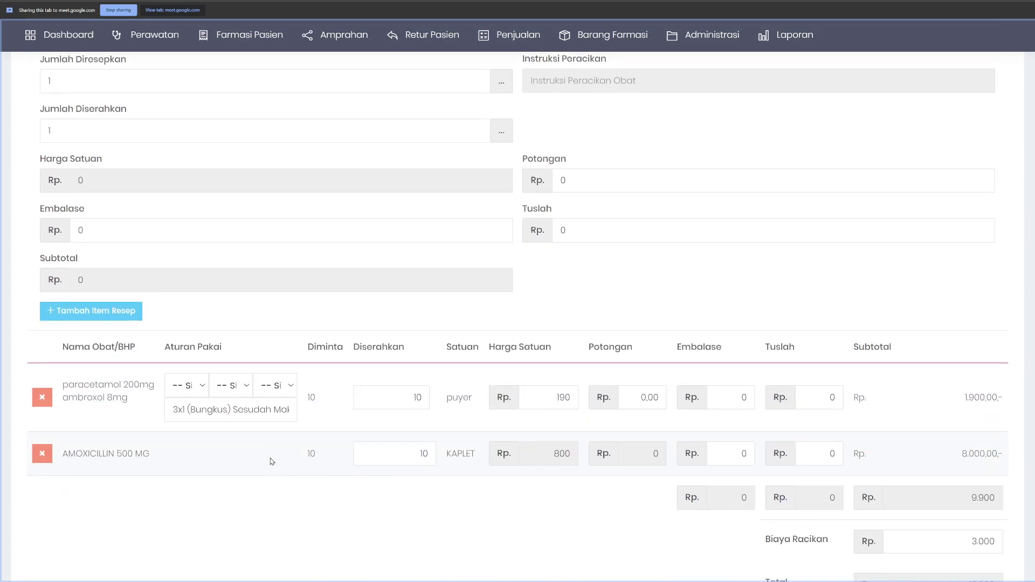
pyautogui.scroll(7, 73, 454)
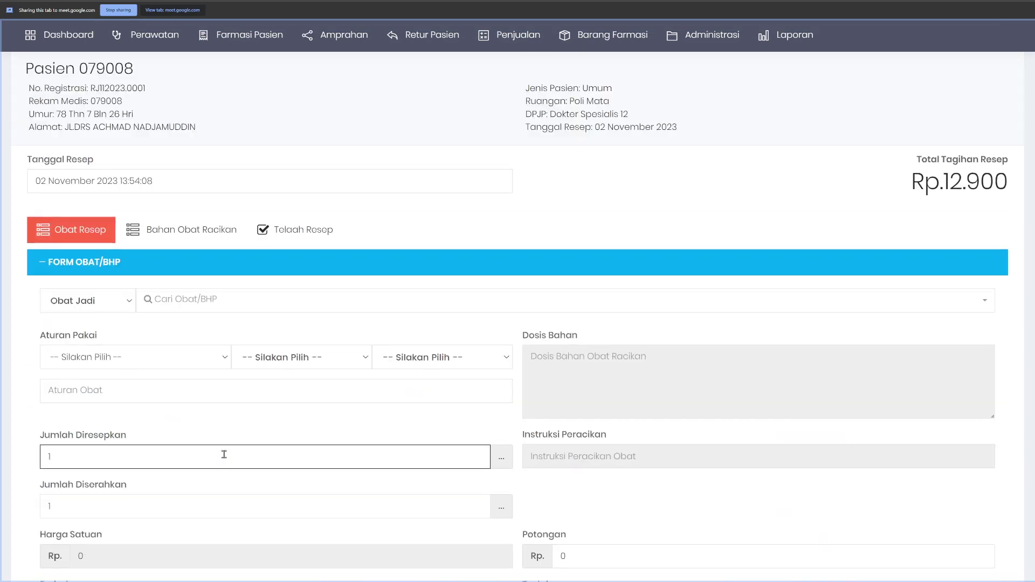
pyautogui.scroll(-9, 224, 454)
pyautogui.moveTo(82, 356); pyautogui.dragTo(157, 358)
pyautogui.moveTo(69, 285); pyautogui.dragTo(131, 313)
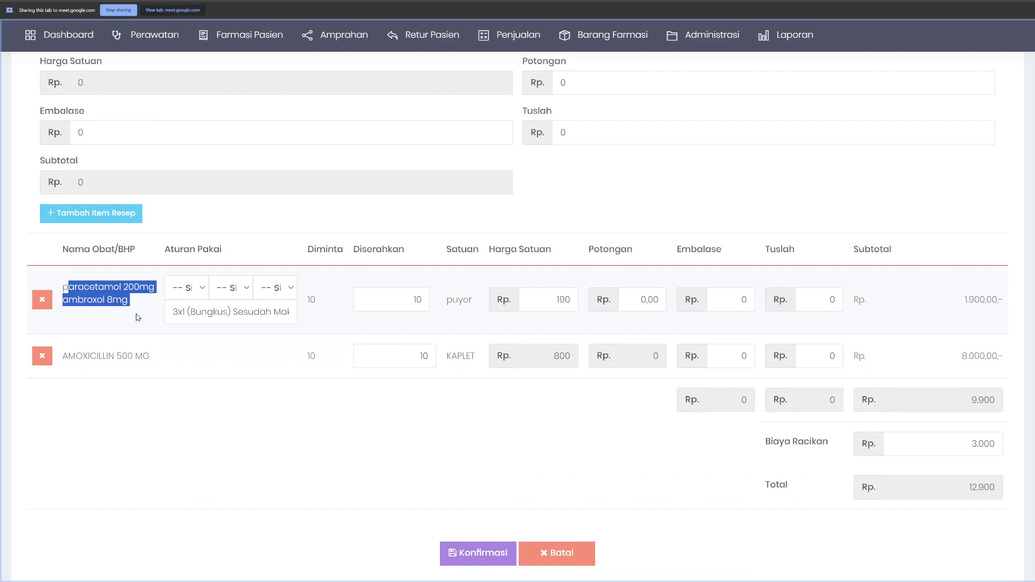
pyautogui.click(108, 300)
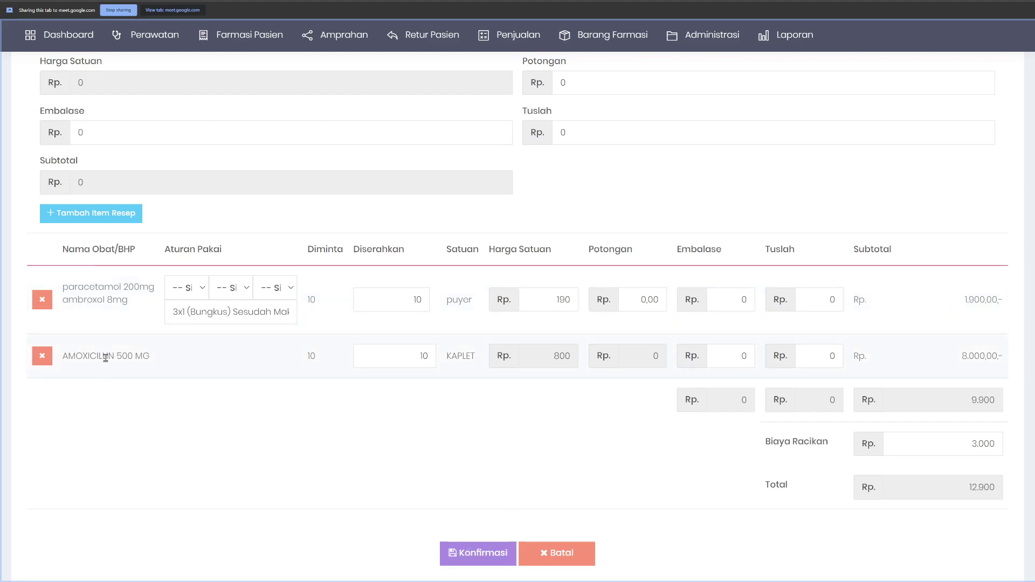
pyautogui.moveTo(62, 355); pyautogui.dragTo(324, 360)
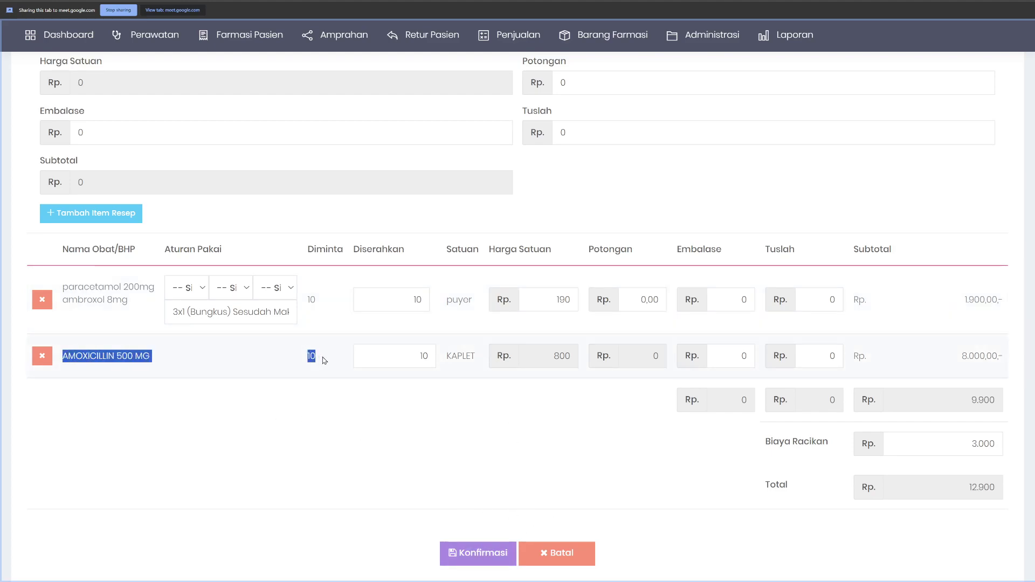
pyautogui.scroll(7, 327, 368)
pyautogui.click(164, 144)
pyautogui.click(168, 125)
pyautogui.moveTo(59, 335); pyautogui.dragTo(132, 381)
pyautogui.click(203, 377)
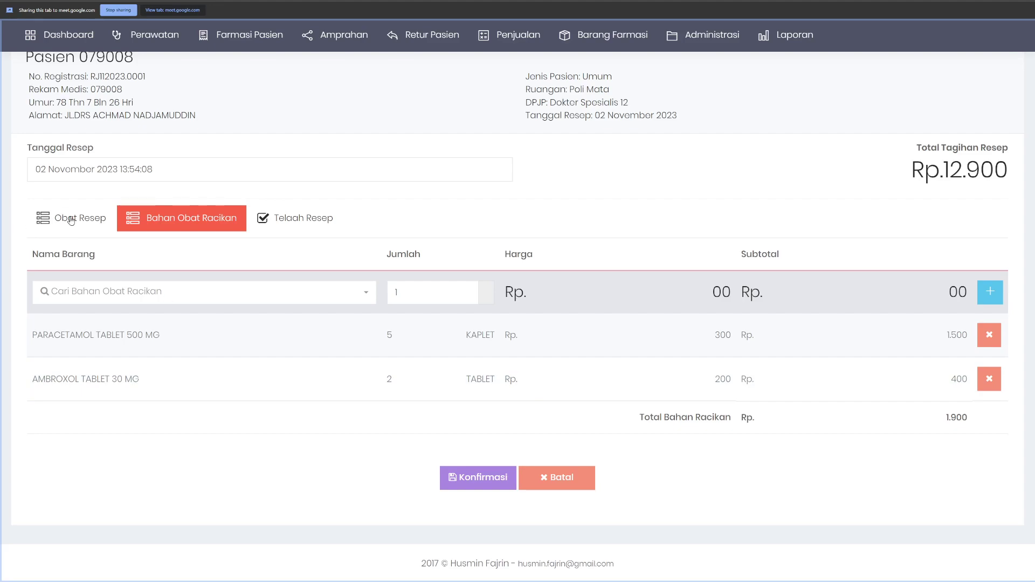
pyautogui.click(67, 218)
pyautogui.click(51, 400)
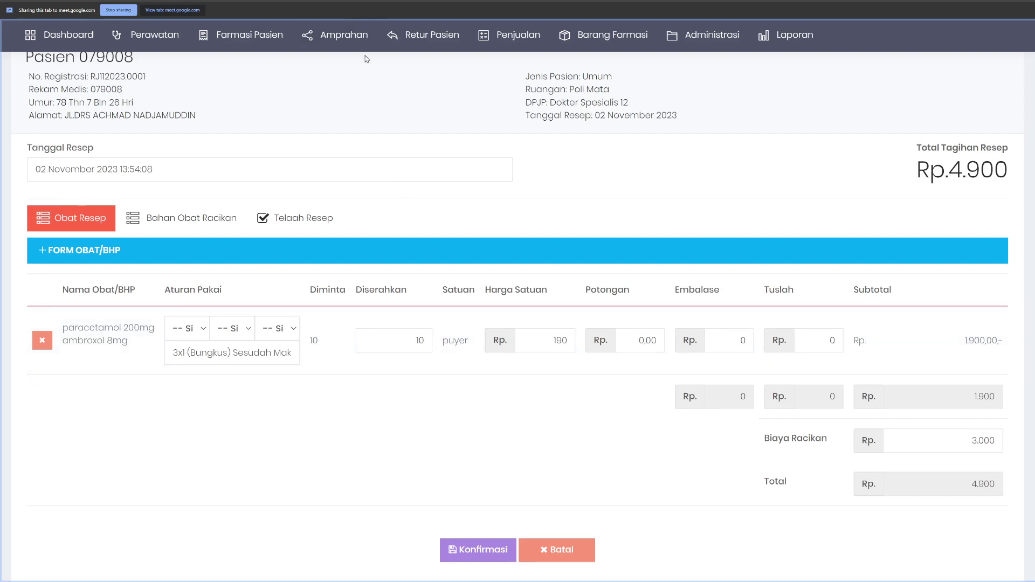
pyautogui.moveTo(247, 42)
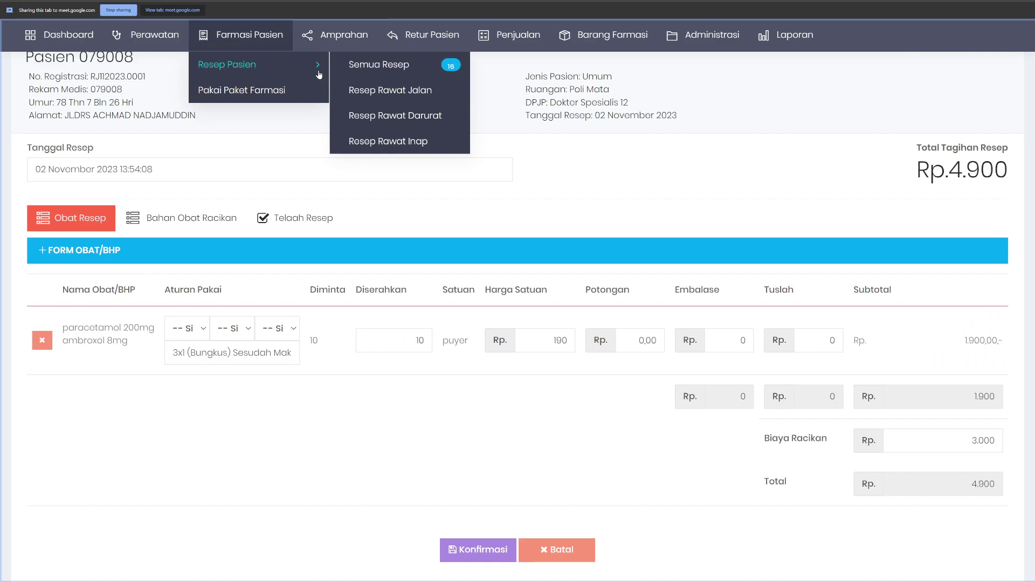
pyautogui.moveTo(688, 55)
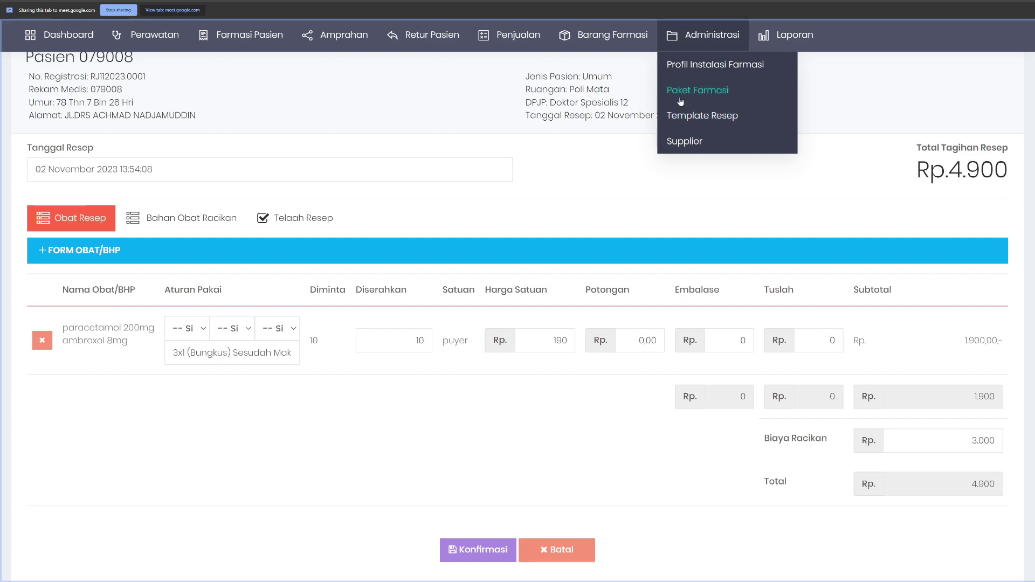
pyautogui.moveTo(592, 46)
pyautogui.moveTo(593, 64)
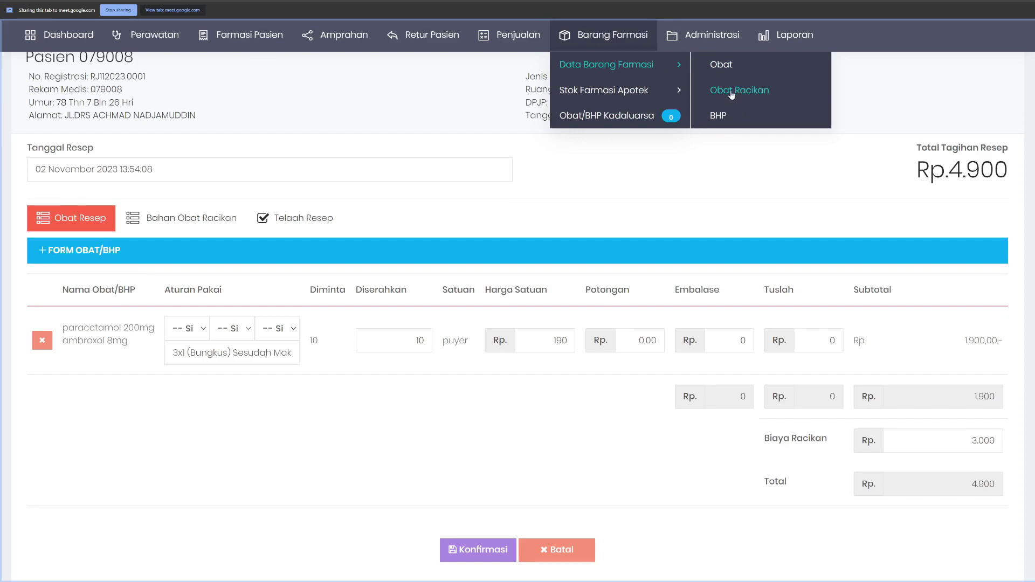
pyautogui.moveTo(719, 48)
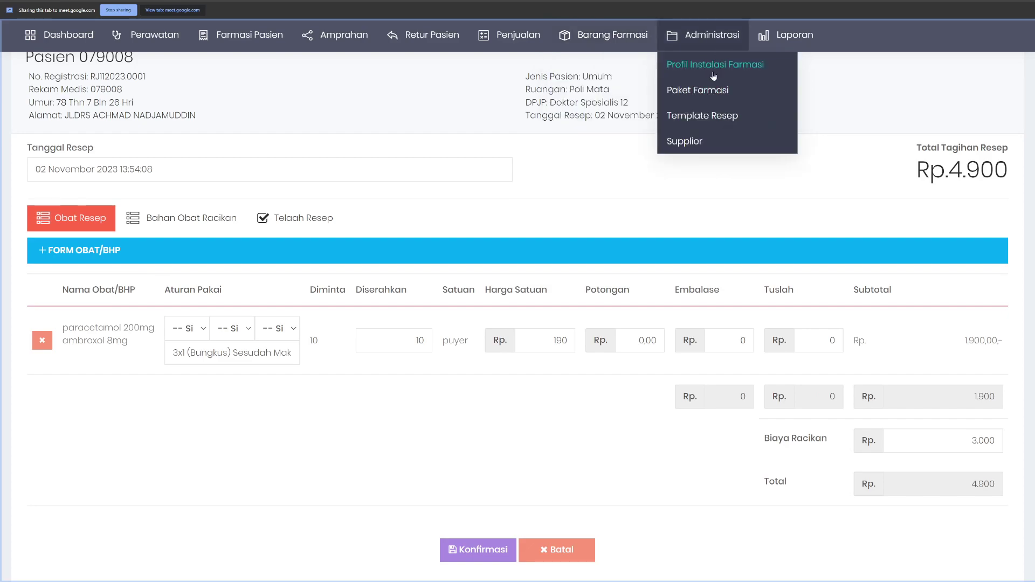
pyautogui.moveTo(630, 90)
pyautogui.moveTo(661, 73)
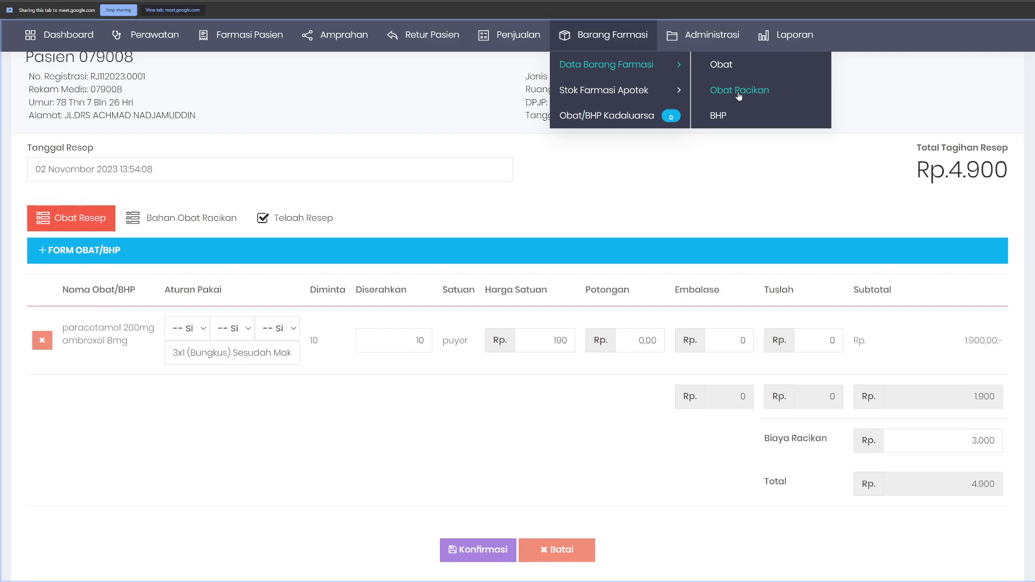
pyautogui.scroll(2, 956, 131)
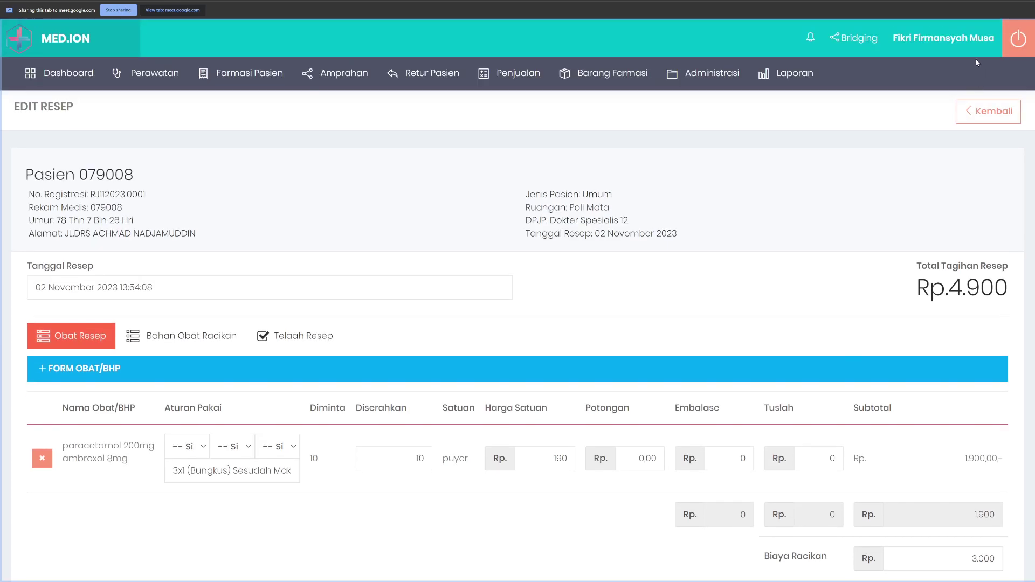
pyautogui.click(1018, 38)
# Step: Fill in the login captcha code and sign in to reach the Dashboard
pyautogui.click(566, 298)
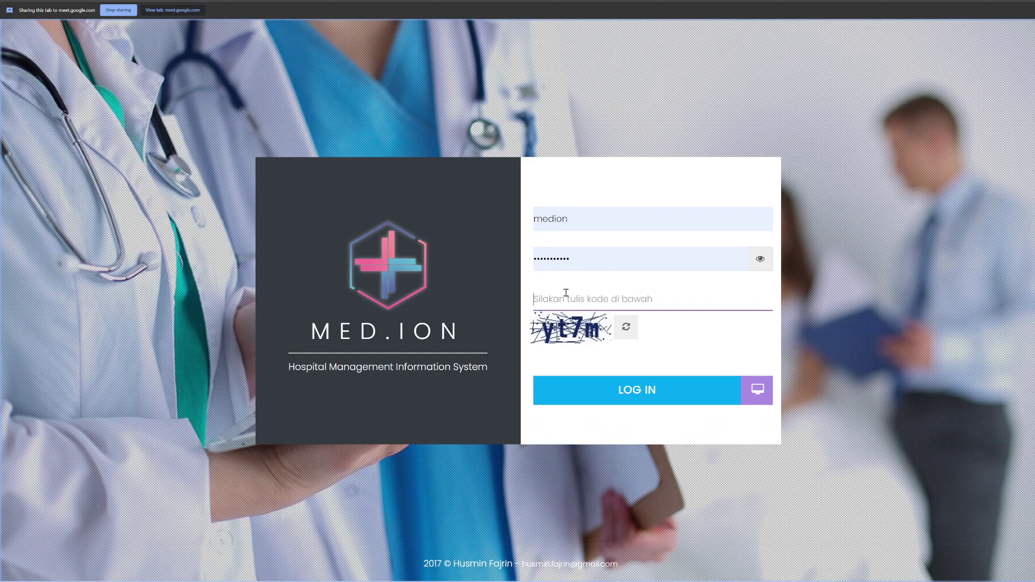
pyautogui.write('yt7')
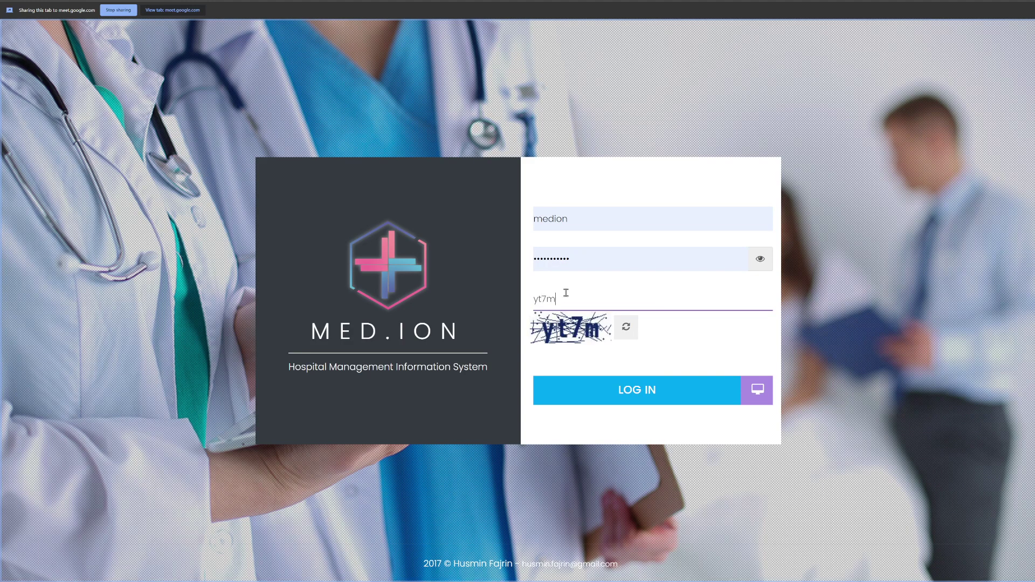
pyautogui.write('m')
pyautogui.press('Return')
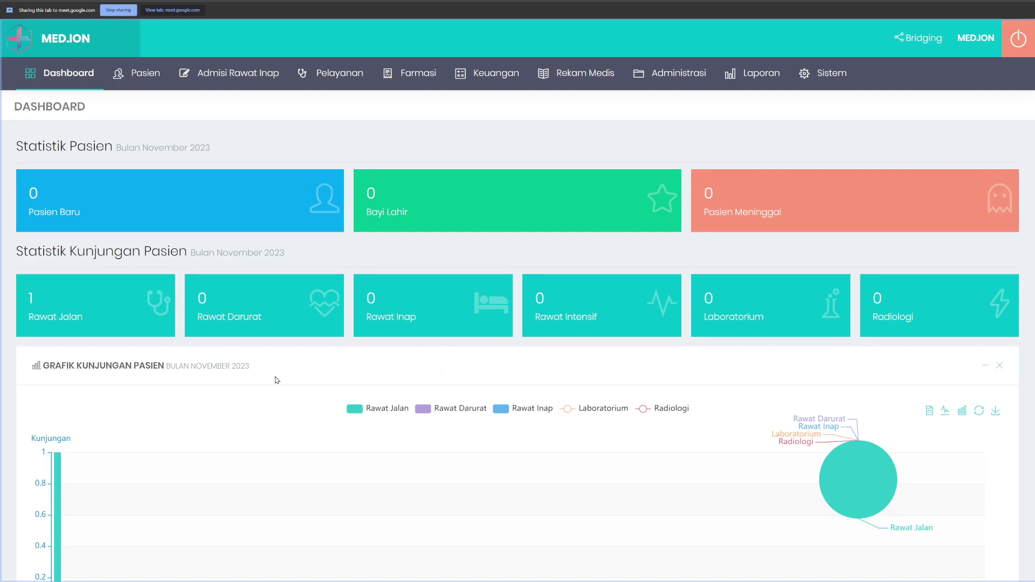
# Step: Open the Rawat Jalan outpatient visit list and scroll through it
pyautogui.click(340, 73)
pyautogui.moveTo(380, 110)
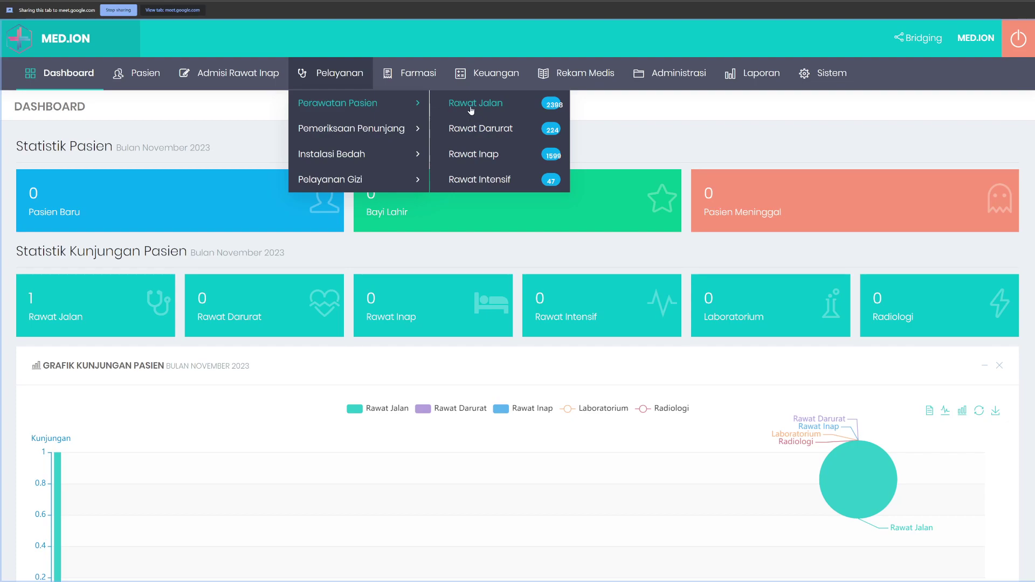
pyautogui.click(474, 104)
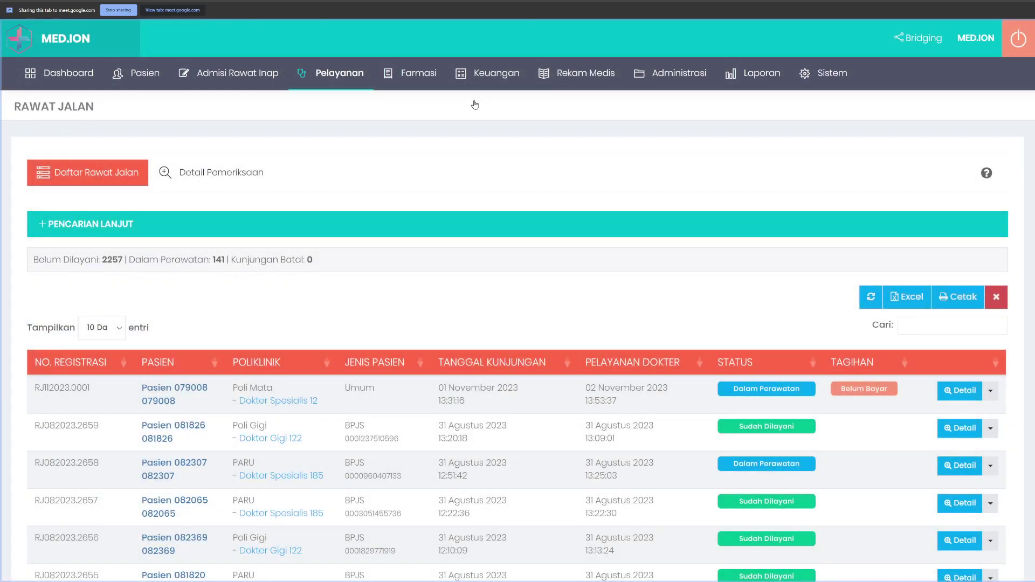
pyautogui.scroll(-3, 430, 272)
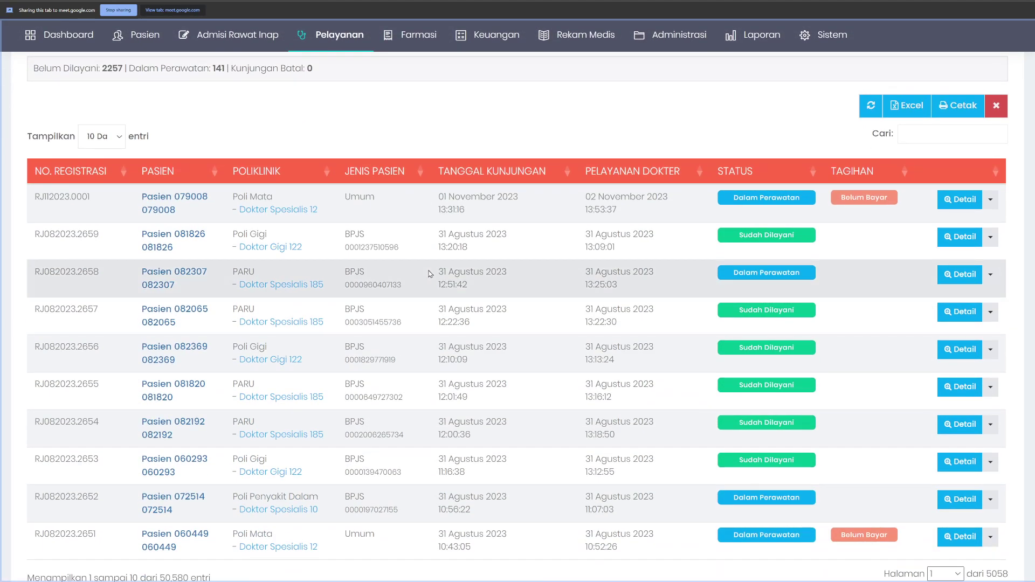
pyautogui.scroll(-2, 429, 272)
pyautogui.scroll(4, 572, 274)
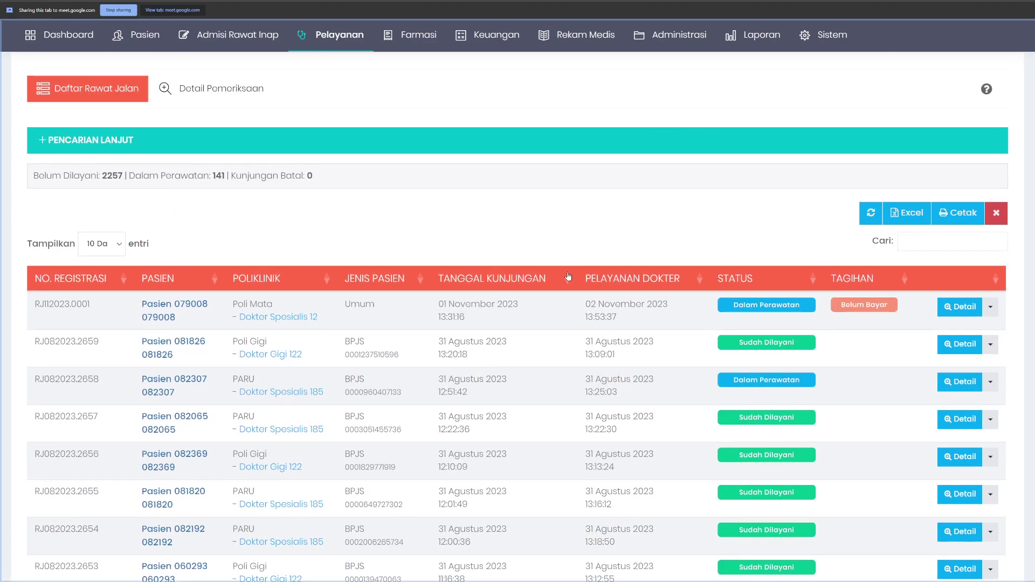
pyautogui.scroll(-3, 447, 237)
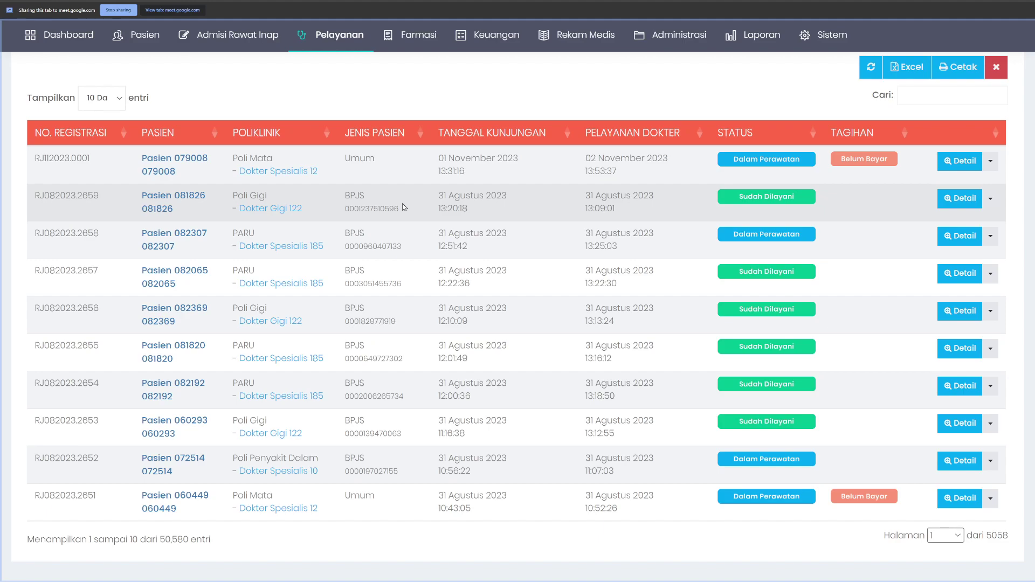
pyautogui.scroll(-1, 404, 208)
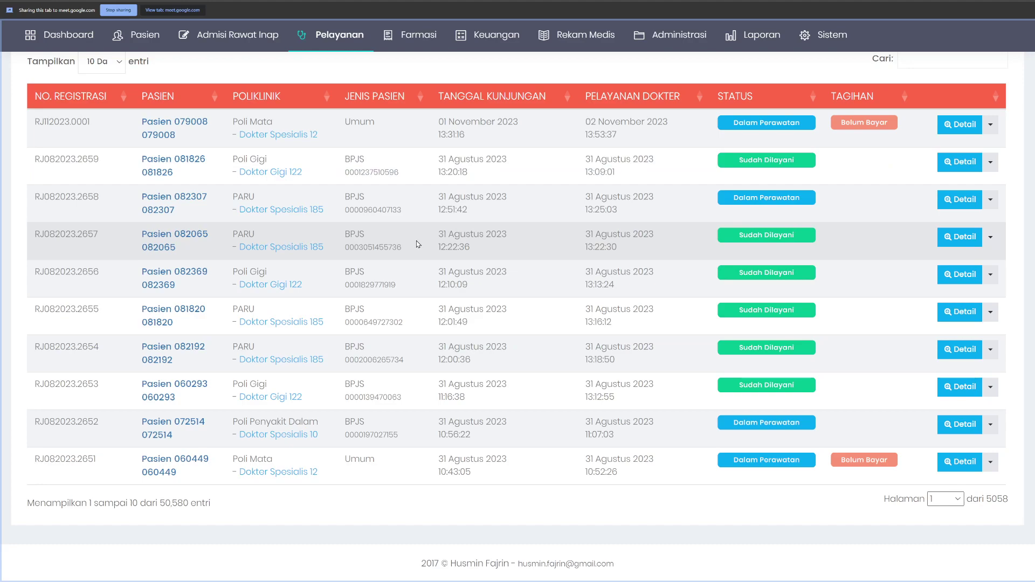
pyautogui.scroll(2, 416, 241)
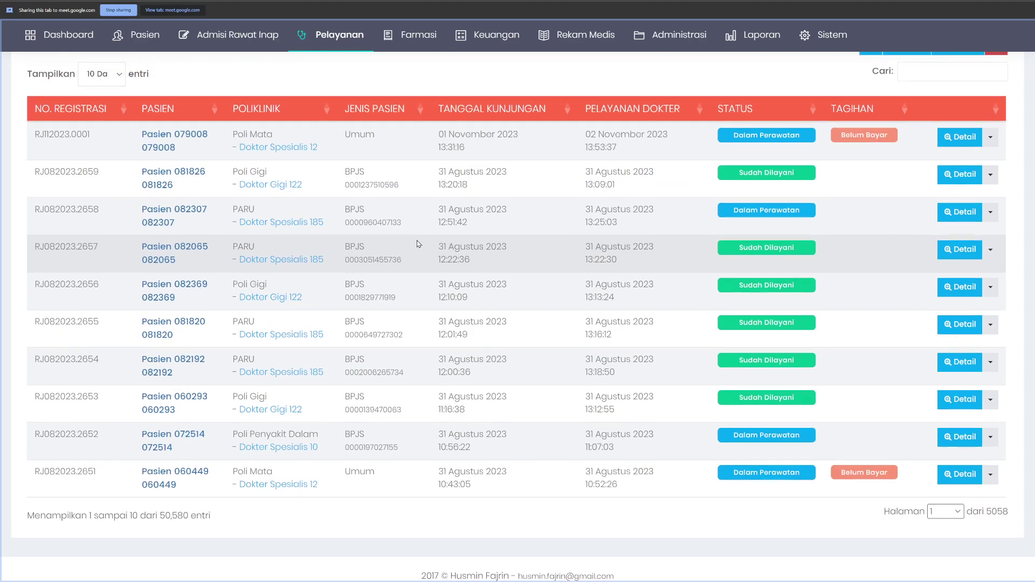
pyautogui.rightClick(393, 242)
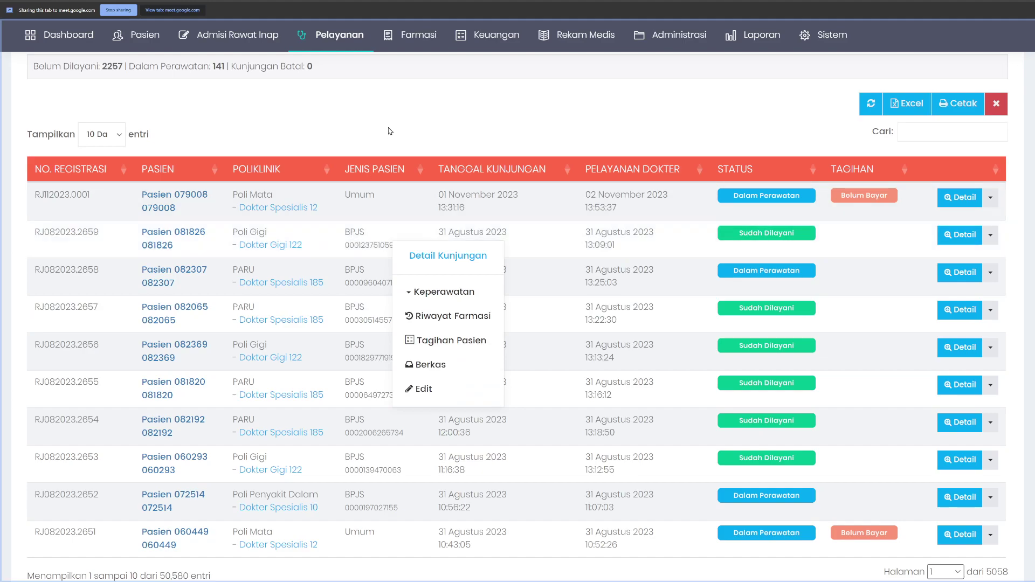
pyautogui.click(394, 128)
pyautogui.scroll(5, 389, 130)
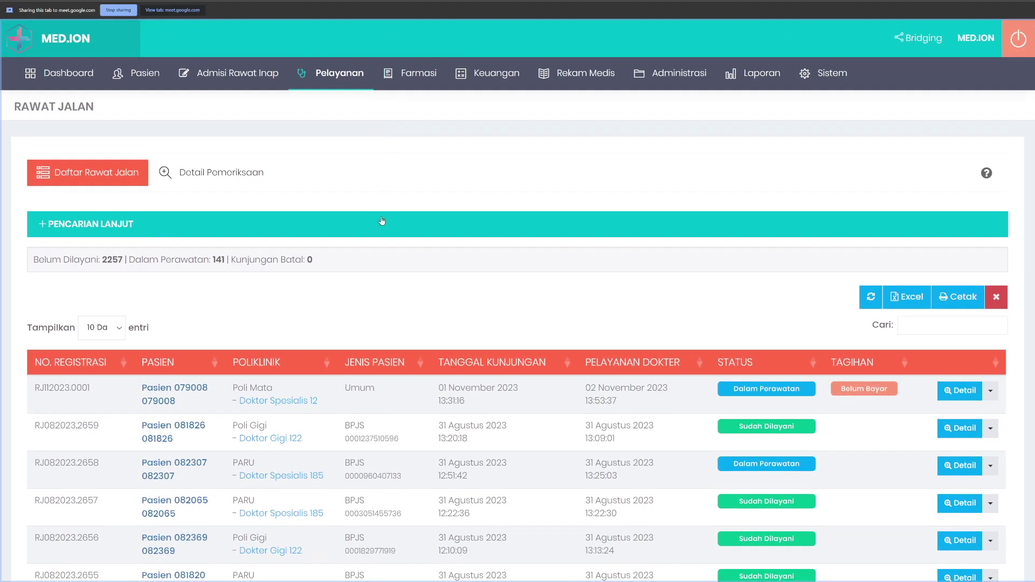
# Step: Open Rekam Medis > Monitoring > Rawat Jalan and browse the 47,582-entry completeness table
pyautogui.moveTo(549, 84)
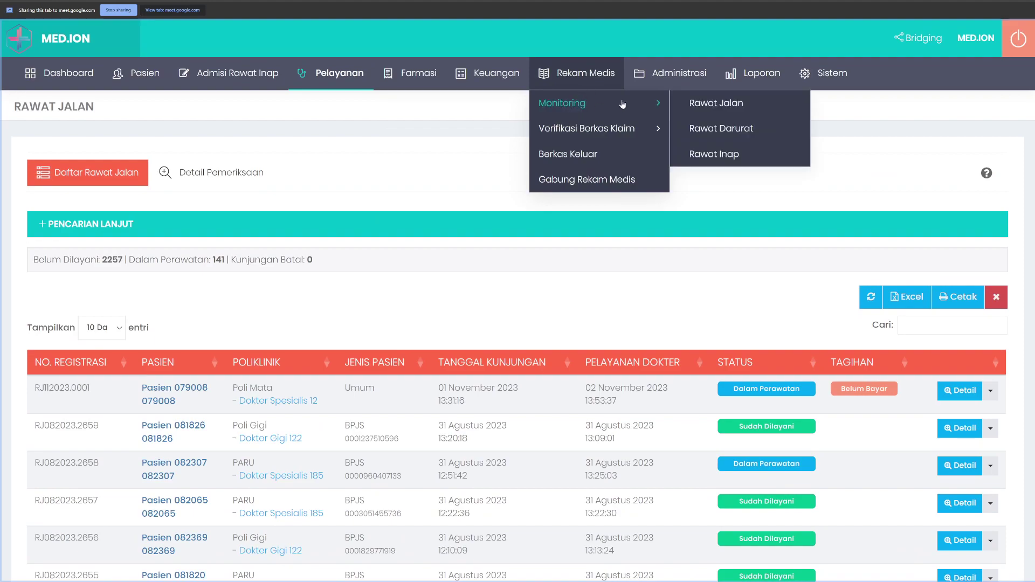
pyautogui.moveTo(571, 100)
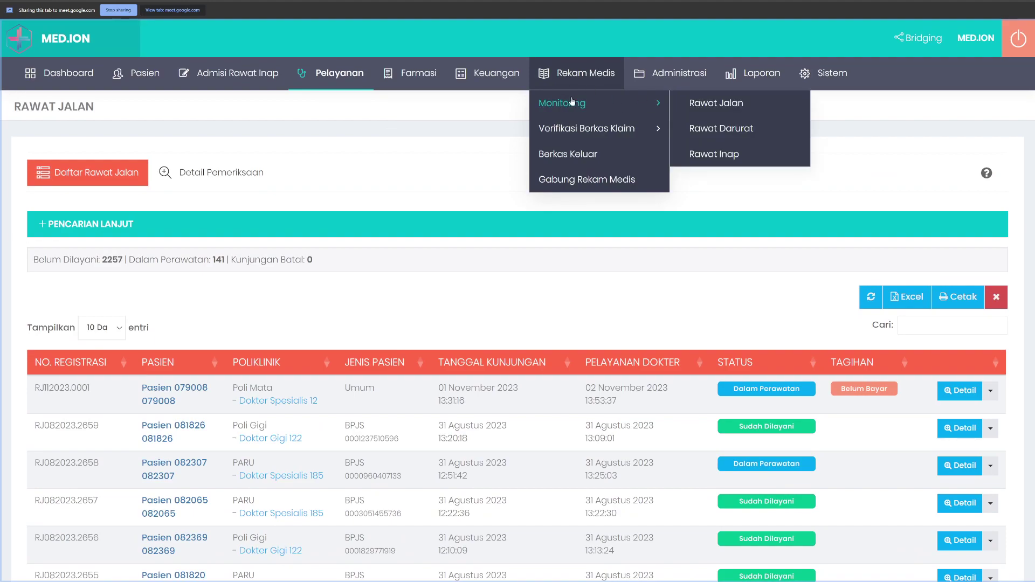
pyautogui.click(712, 108)
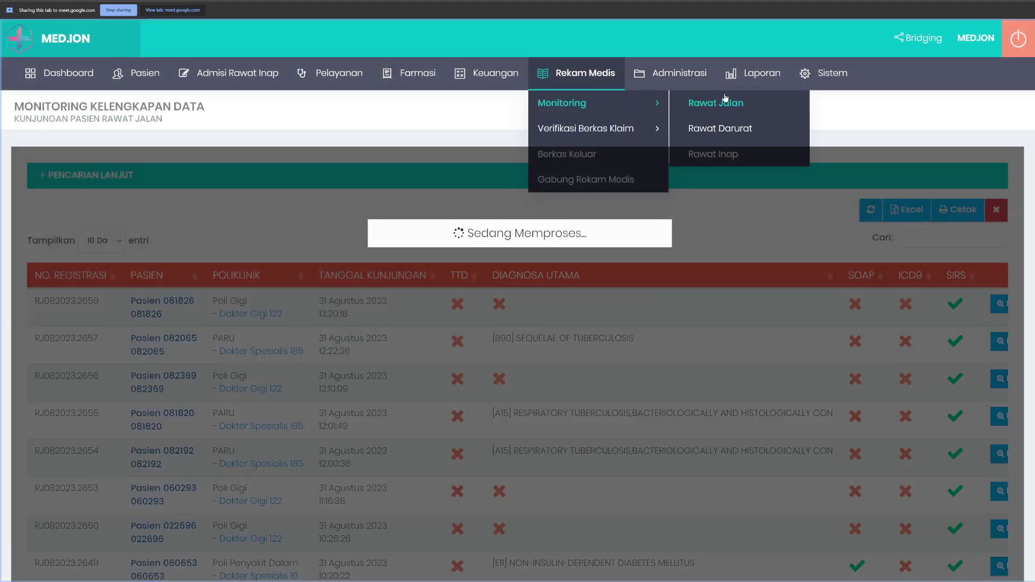
pyautogui.scroll(-1, 400, 252)
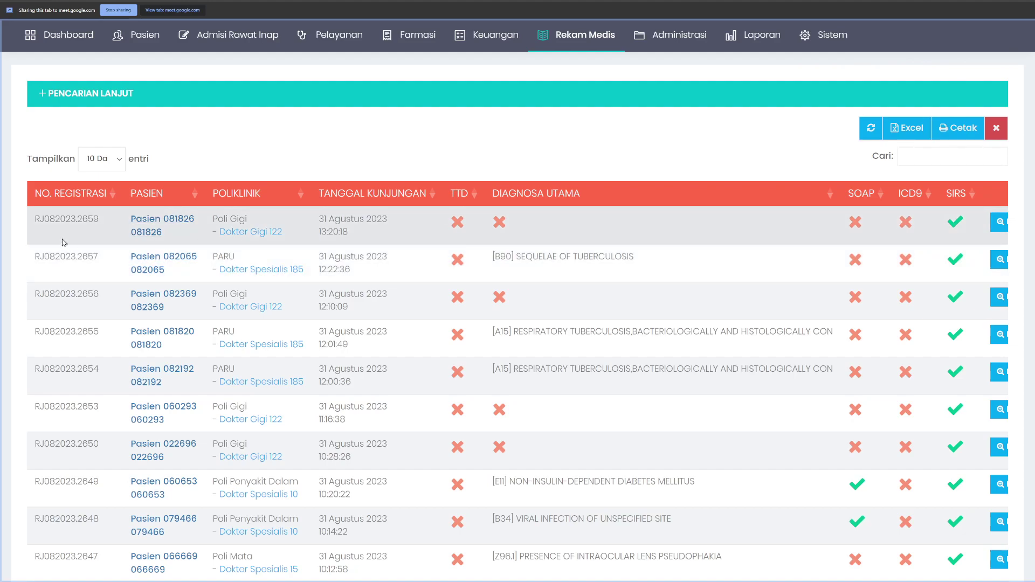
pyautogui.scroll(-1, 309, 272)
pyautogui.scroll(-2, 308, 272)
pyautogui.scroll(1, 439, 354)
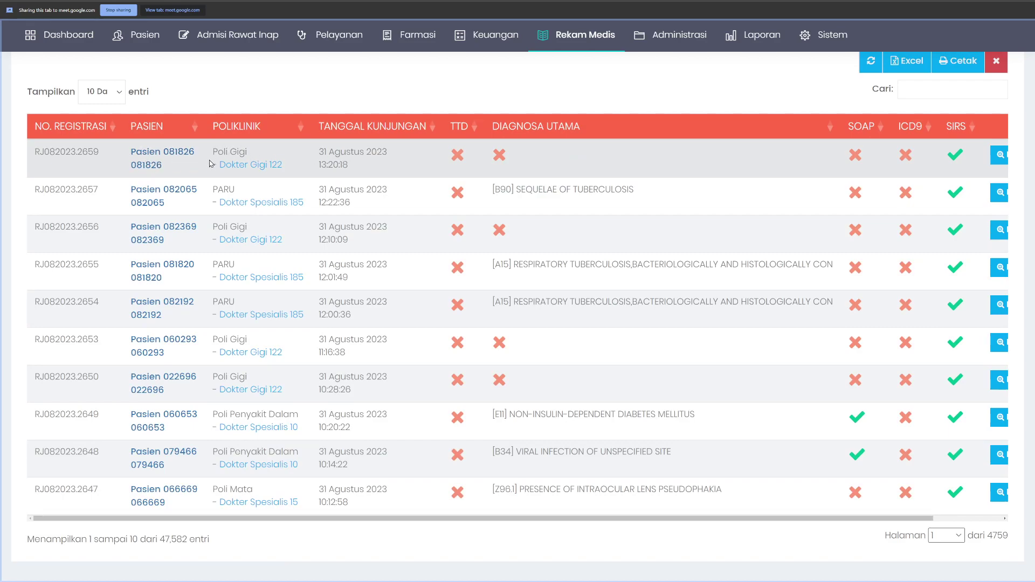
pyautogui.moveTo(318, 155); pyautogui.dragTo(446, 165)
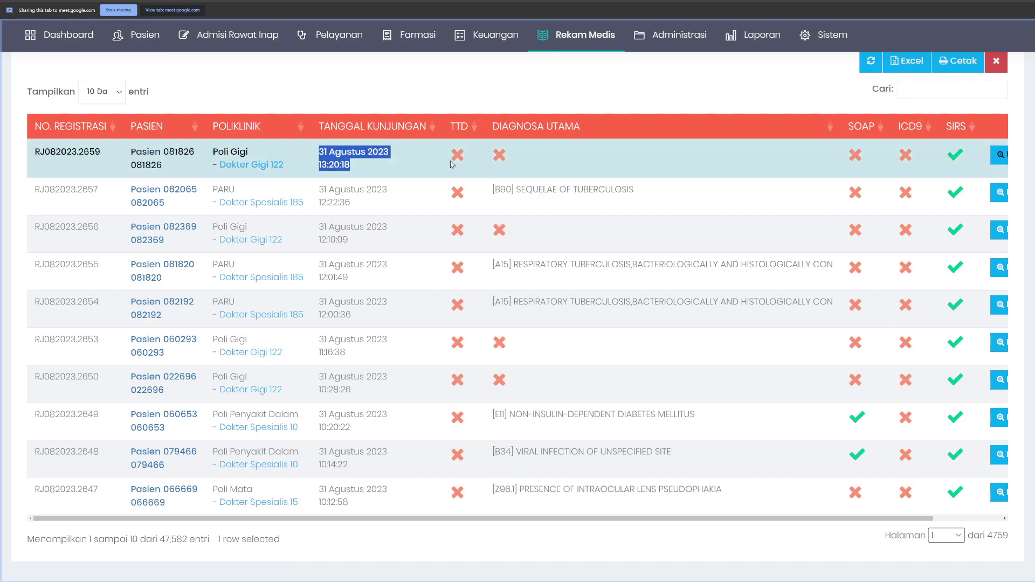
pyautogui.click(451, 156)
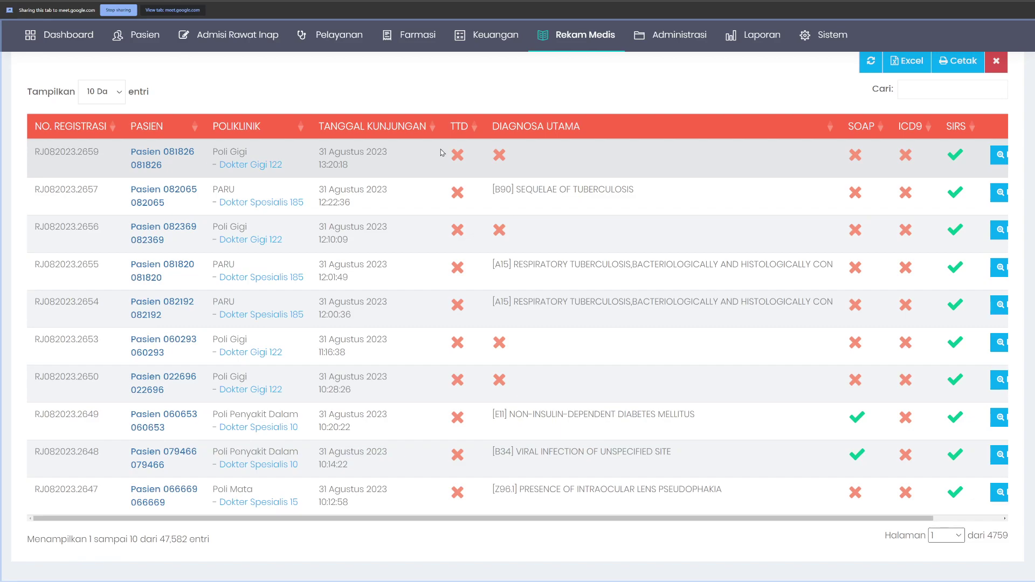
# Step: Open the Pelayanan > Perawatan Pasien > Rawat Jalan visit list
pyautogui.moveTo(620, 102)
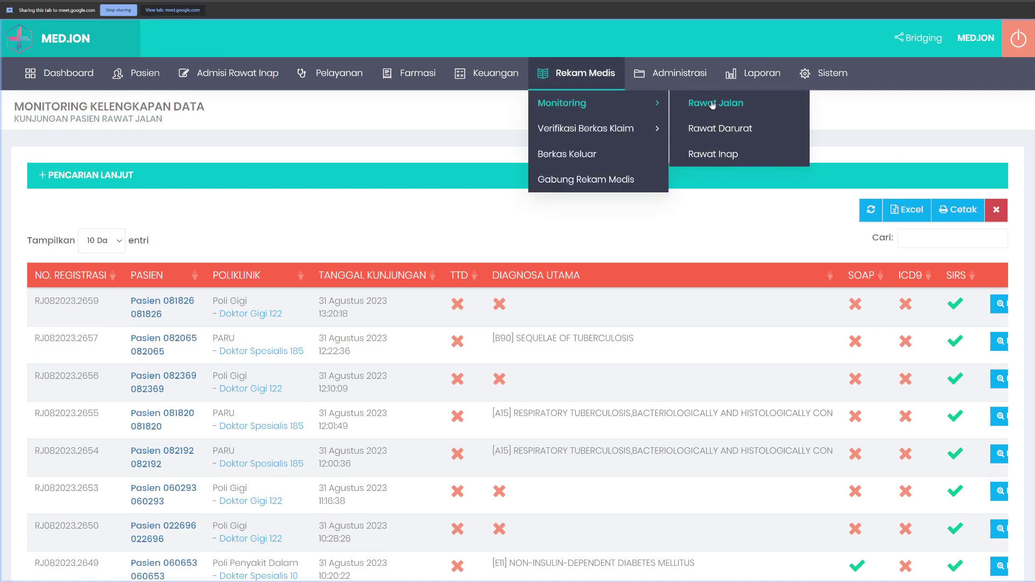
pyautogui.click(719, 102)
pyautogui.moveTo(327, 74)
pyautogui.moveTo(405, 104)
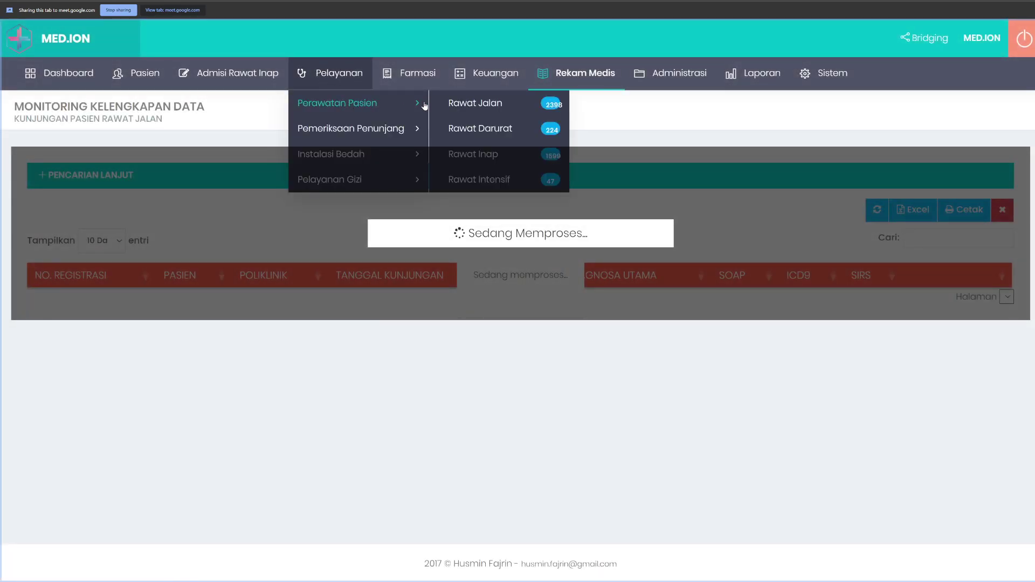
pyautogui.click(465, 102)
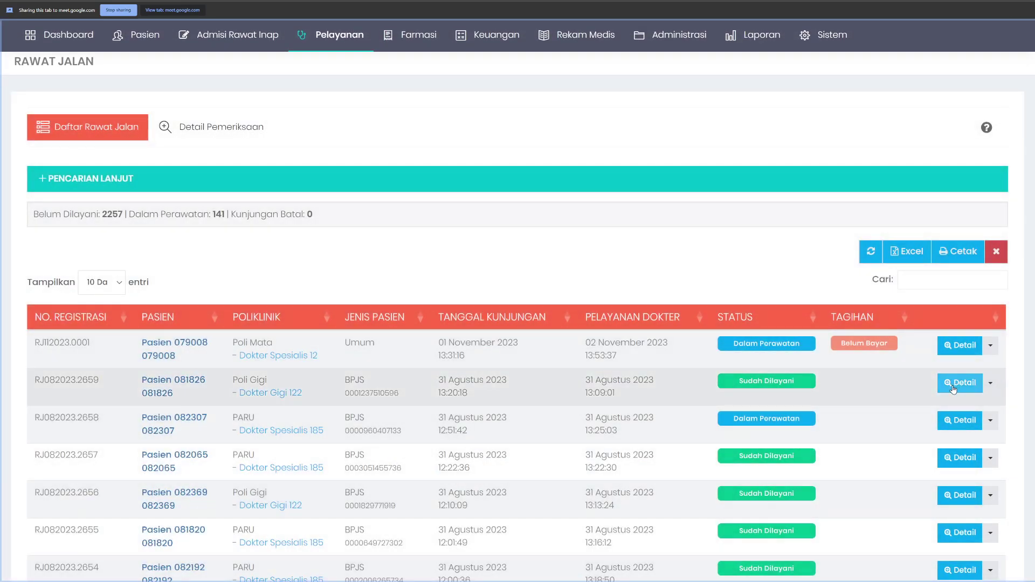
pyautogui.click(954, 384)
pyautogui.scroll(-2, 141, 473)
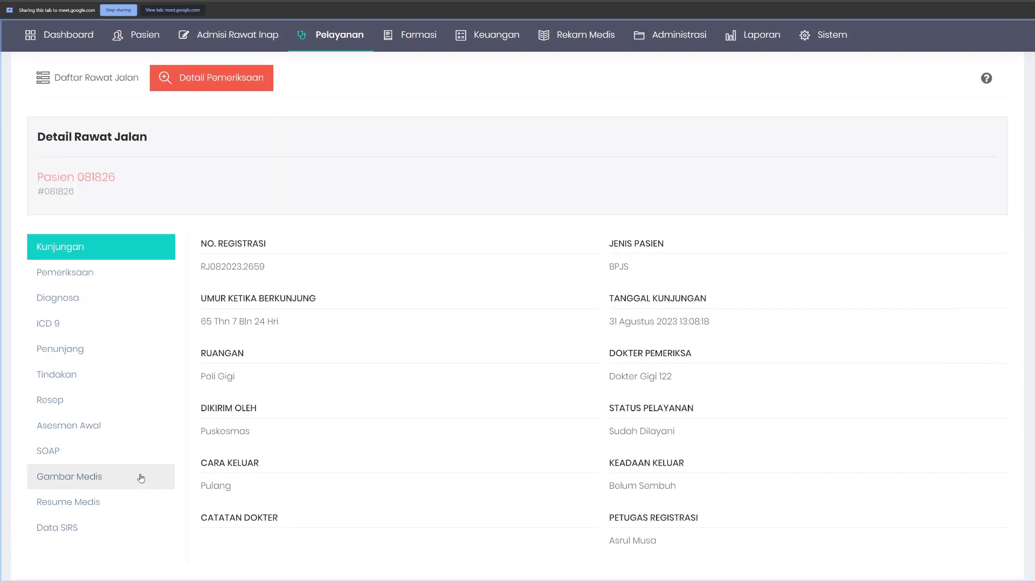
pyautogui.click(145, 446)
pyautogui.scroll(-4, 526, 390)
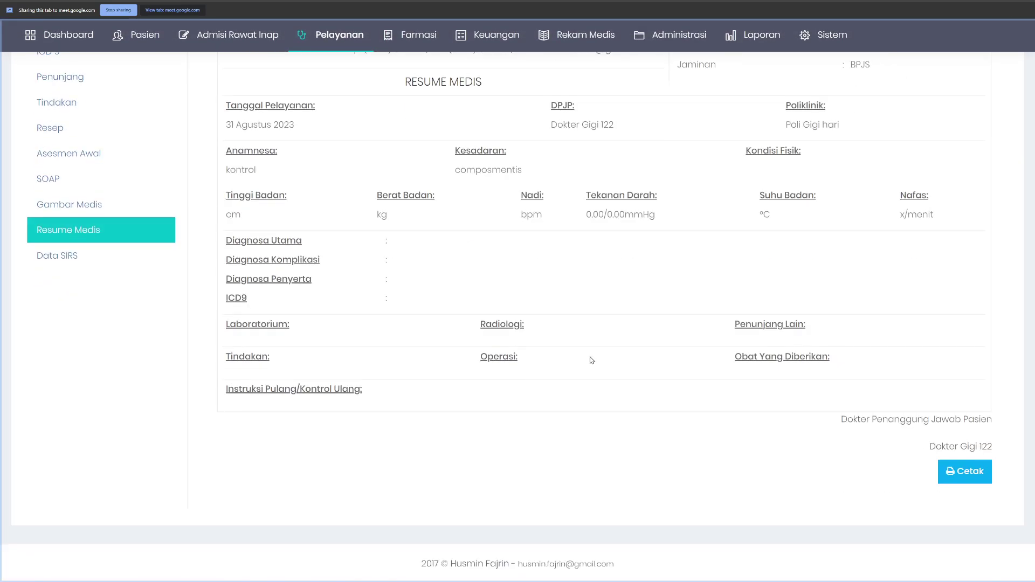
pyautogui.scroll(10, 707, 389)
pyautogui.click(86, 70)
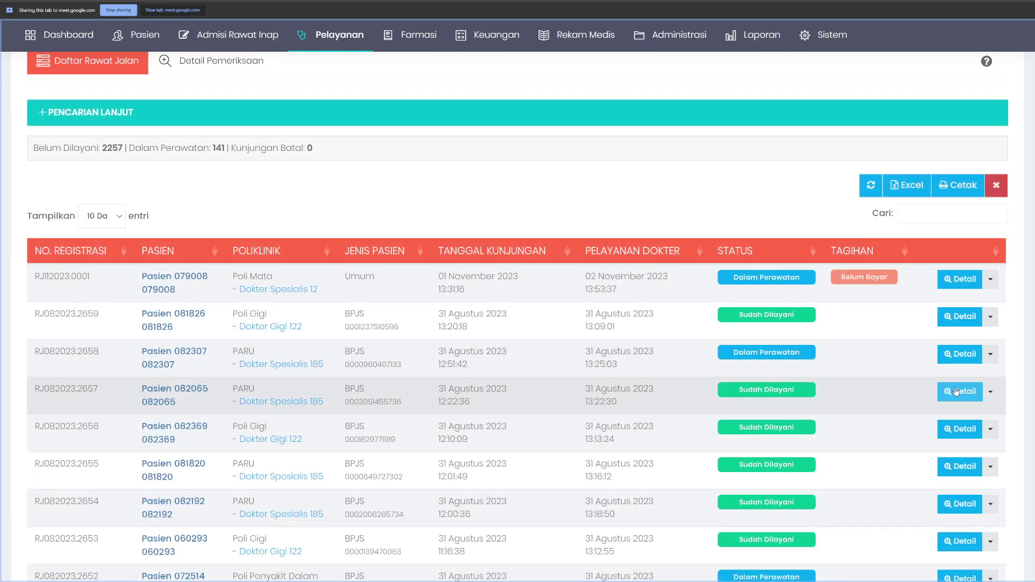
pyautogui.click(956, 392)
pyautogui.click(79, 446)
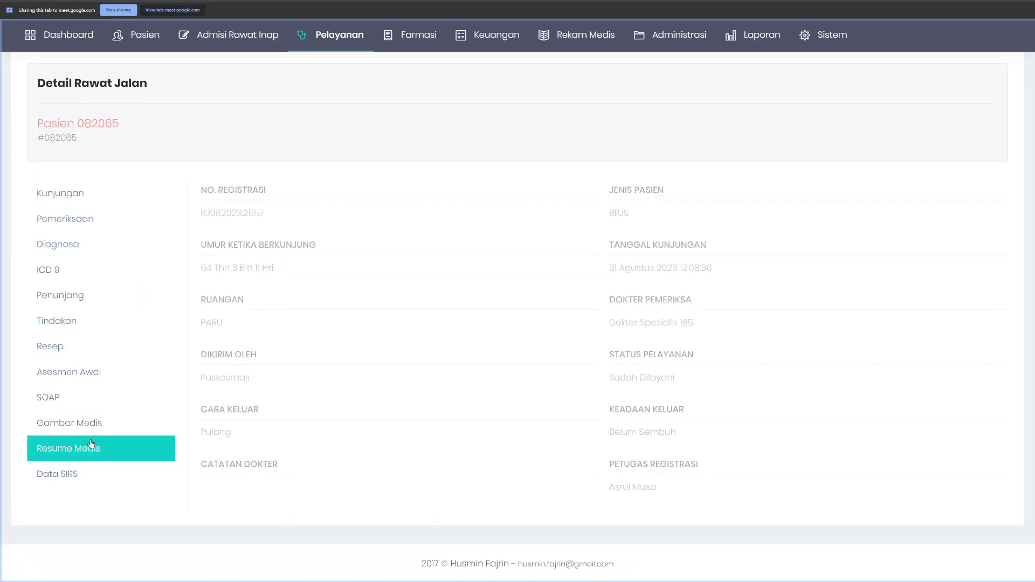
pyautogui.scroll(-4, 554, 374)
pyautogui.scroll(7, 554, 374)
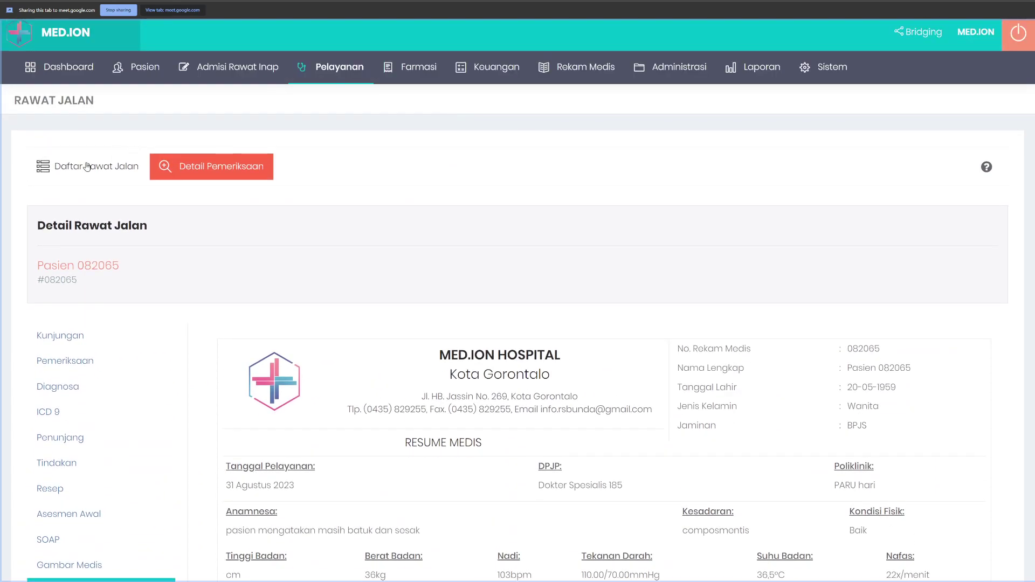
pyautogui.click(89, 166)
pyautogui.scroll(-4, 960, 486)
pyautogui.click(968, 422)
pyautogui.click(67, 454)
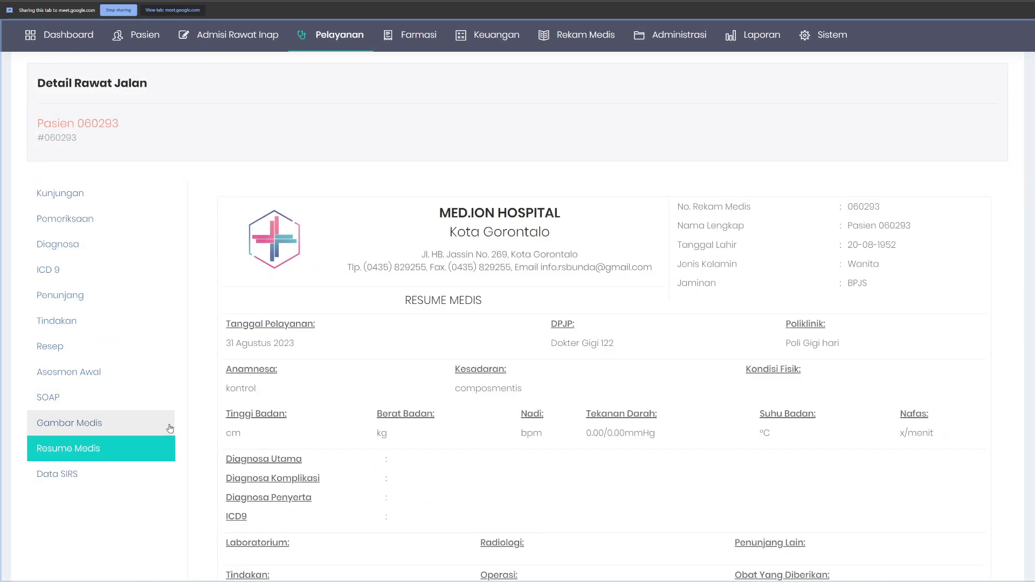
pyautogui.scroll(-5, 170, 428)
pyautogui.scroll(8, 172, 426)
pyautogui.click(87, 172)
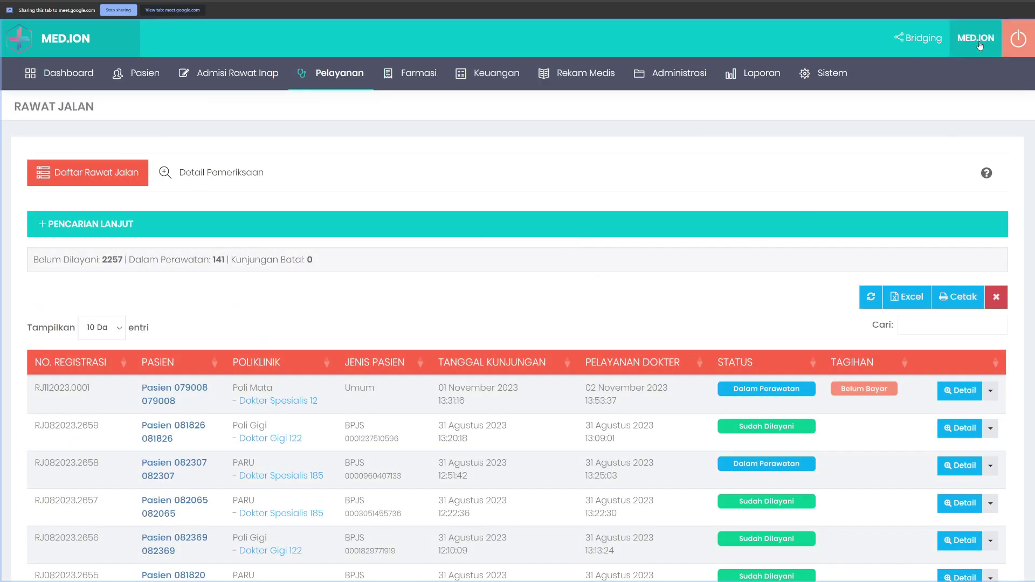
# Step: Log out and sign in under another user account with its password and captcha
pyautogui.click(1016, 42)
pyautogui.doubleClick(584, 212)
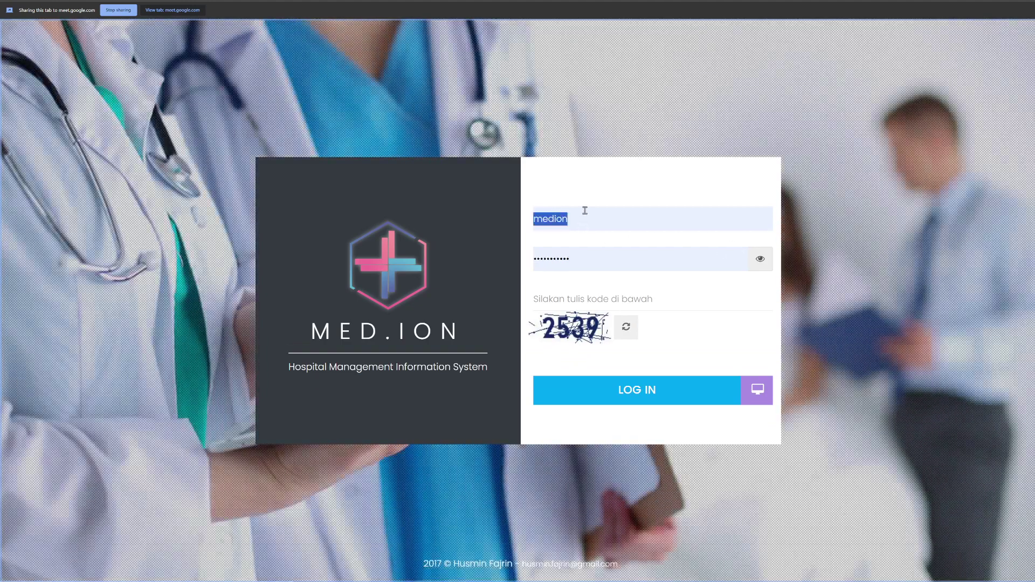
pyautogui.press('Tab')
pyautogui.press('Tab')
pyautogui.write('253')
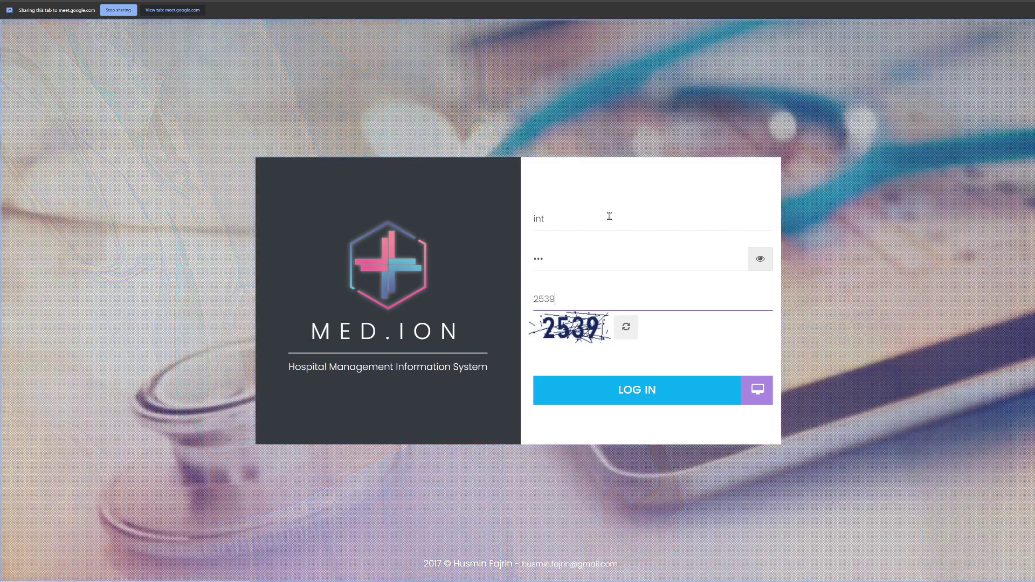
pyautogui.press('Return')
pyautogui.click(153, 71)
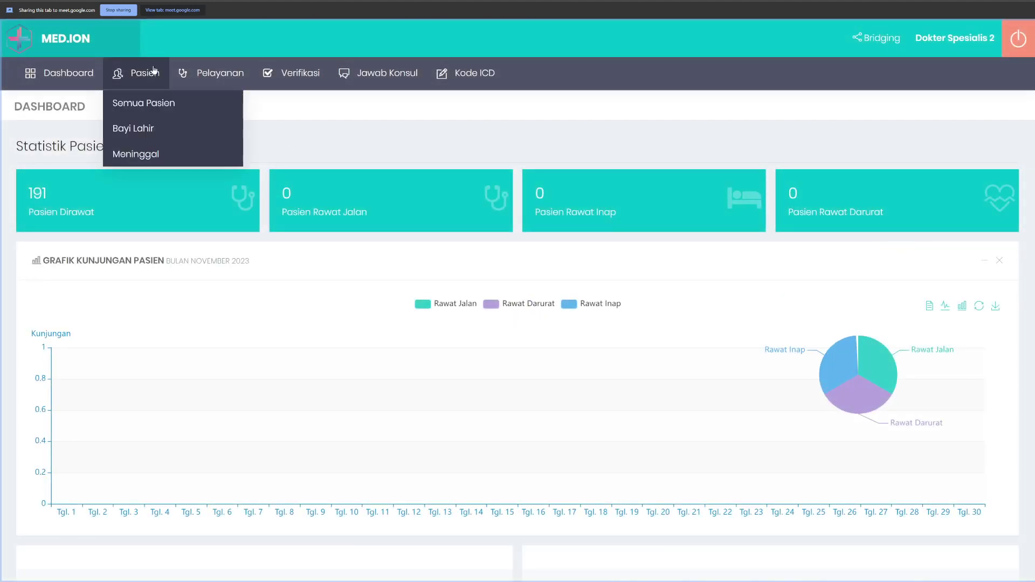
pyautogui.click(215, 73)
pyautogui.moveTo(232, 102)
pyautogui.click(363, 102)
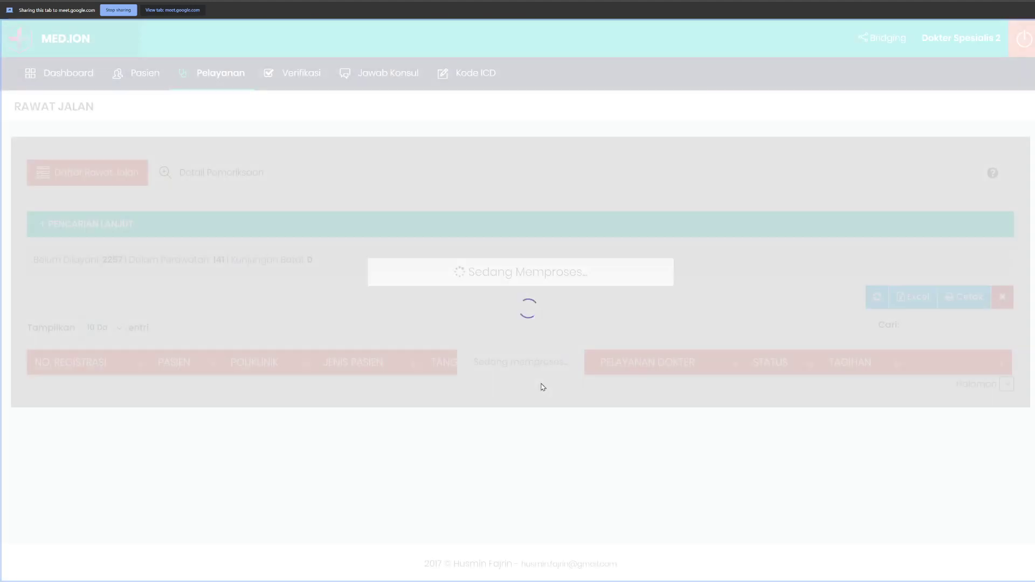
pyautogui.scroll(-3, 539, 386)
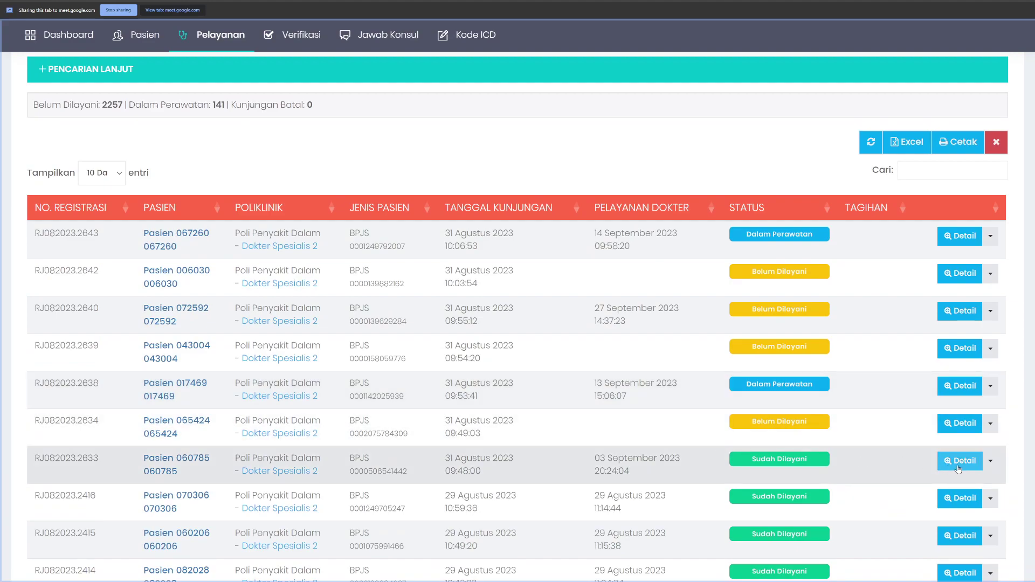
pyautogui.click(955, 463)
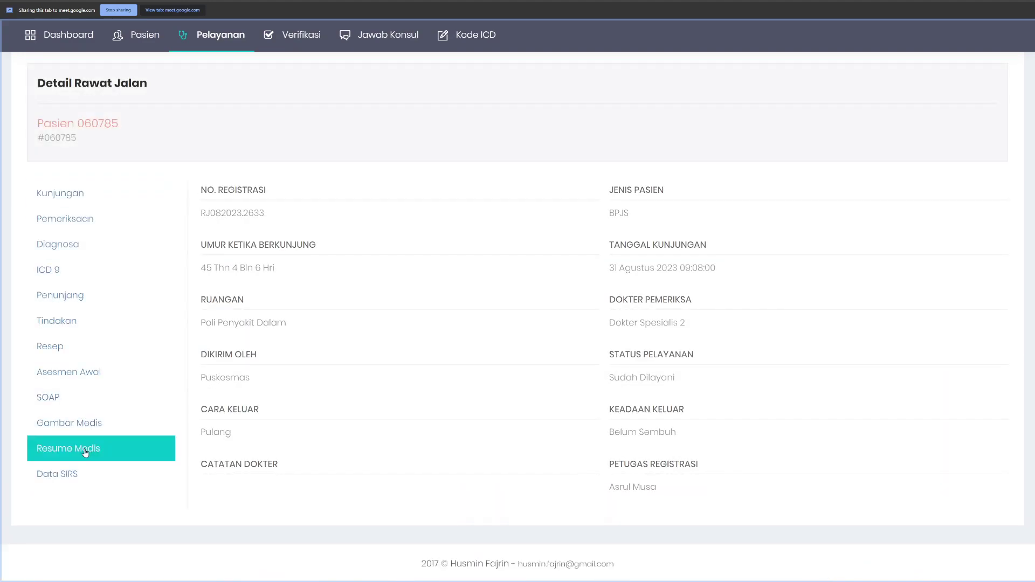
pyautogui.click(84, 450)
pyautogui.scroll(-5, 559, 354)
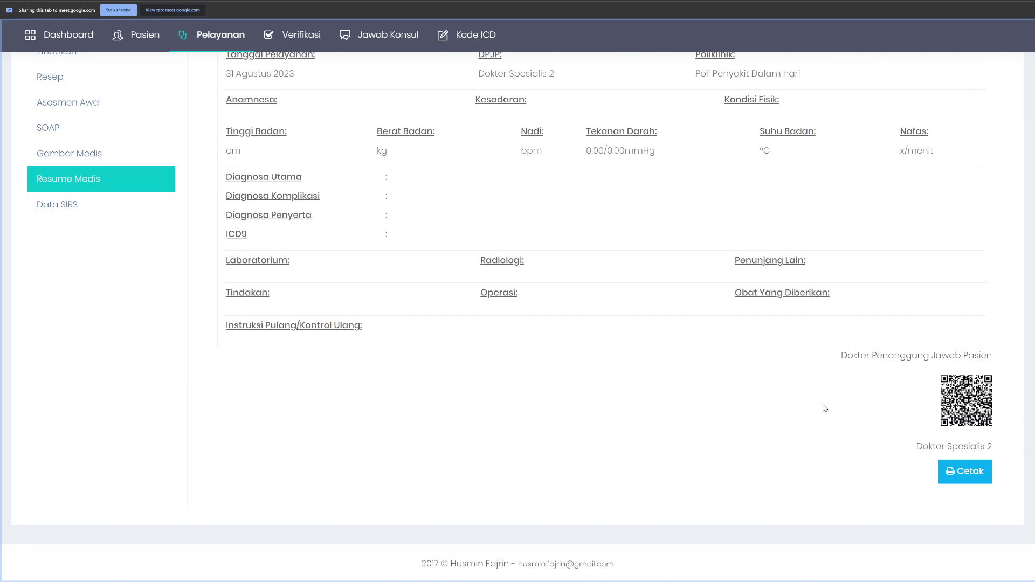
pyautogui.scroll(3, 821, 407)
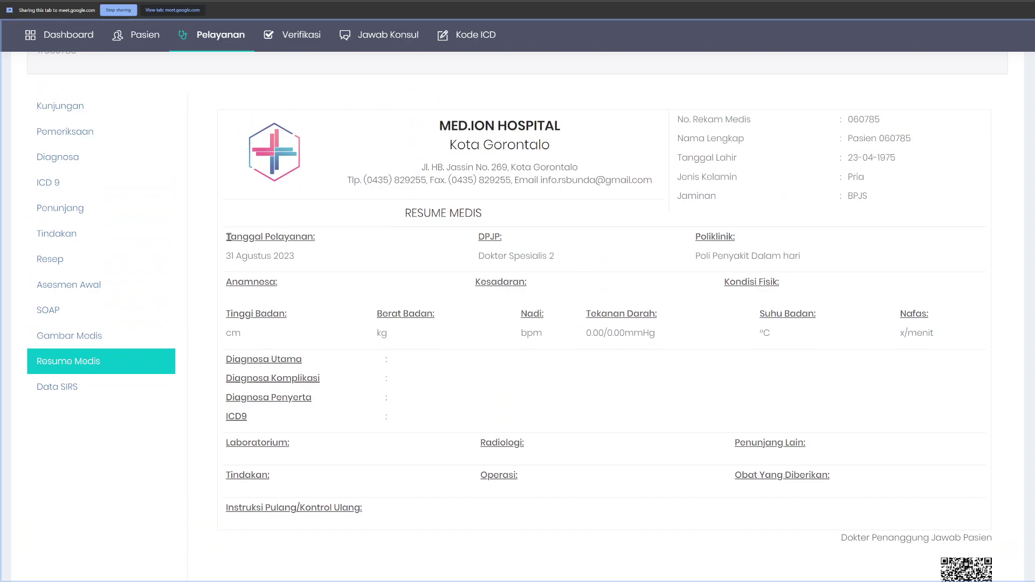
# Step: Highlight the resume's service date, doctor, Poli Penyakit Dalam clinic and Anamnesa fields
pyautogui.moveTo(227, 241); pyautogui.dragTo(318, 261)
pyautogui.click(327, 258)
pyautogui.moveTo(479, 257); pyautogui.dragTo(561, 259)
pyautogui.moveTo(693, 252); pyautogui.dragTo(820, 268)
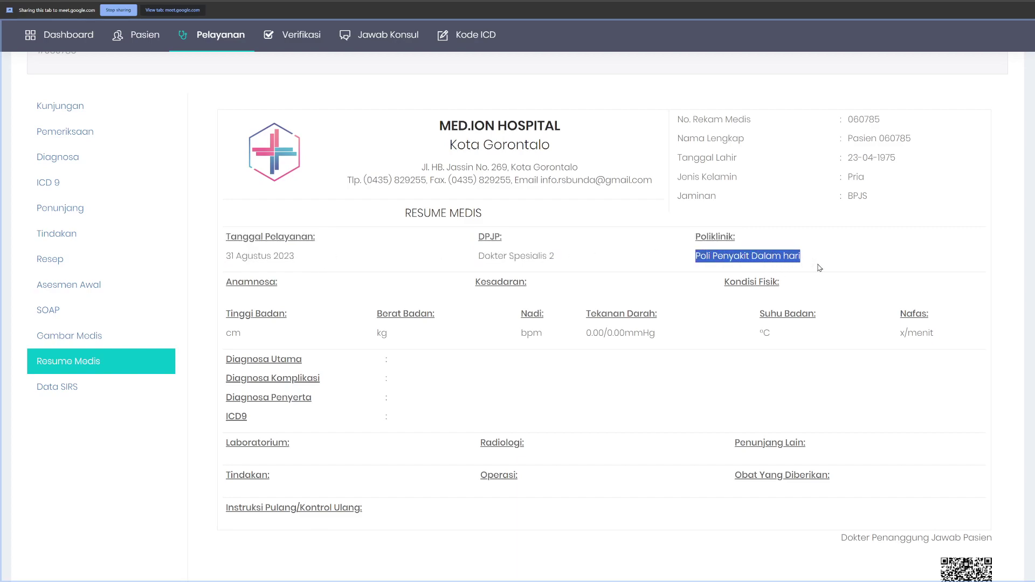
pyautogui.click(298, 334)
pyautogui.moveTo(223, 285); pyautogui.dragTo(298, 291)
pyautogui.click(314, 289)
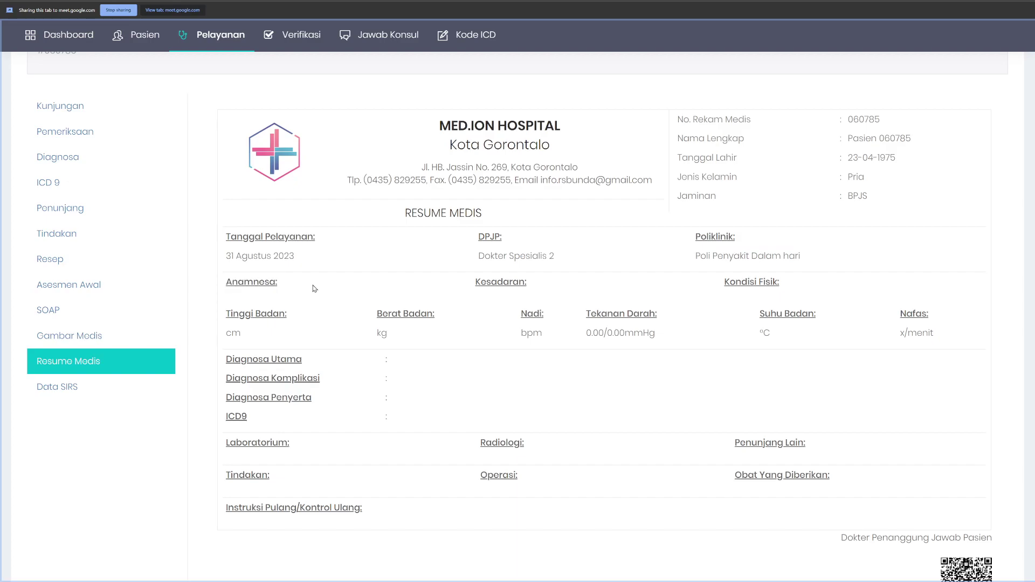
pyautogui.scroll(3, 314, 288)
pyautogui.click(88, 85)
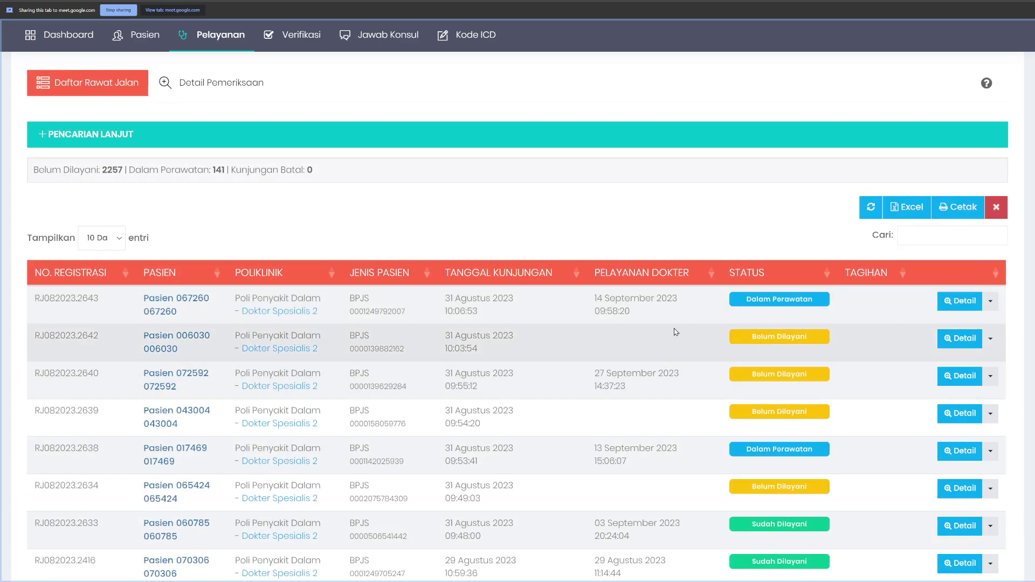
pyautogui.rightClick(565, 310)
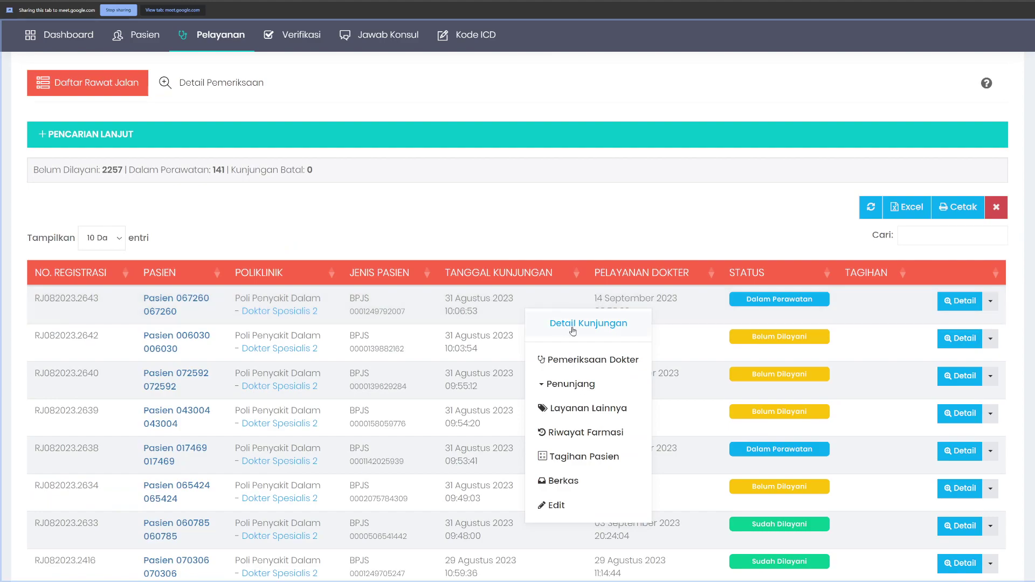
pyautogui.click(573, 360)
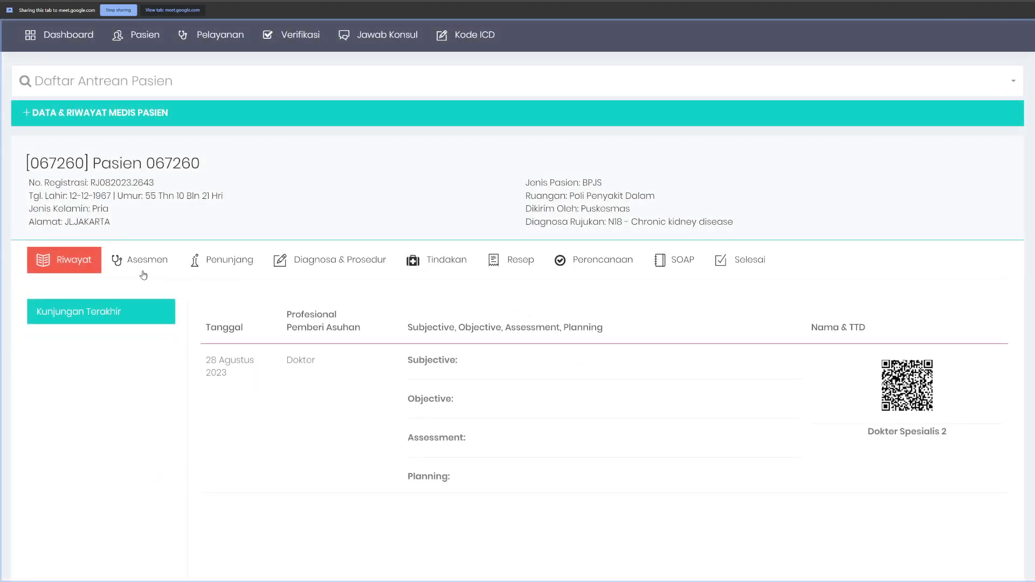
pyautogui.click(144, 270)
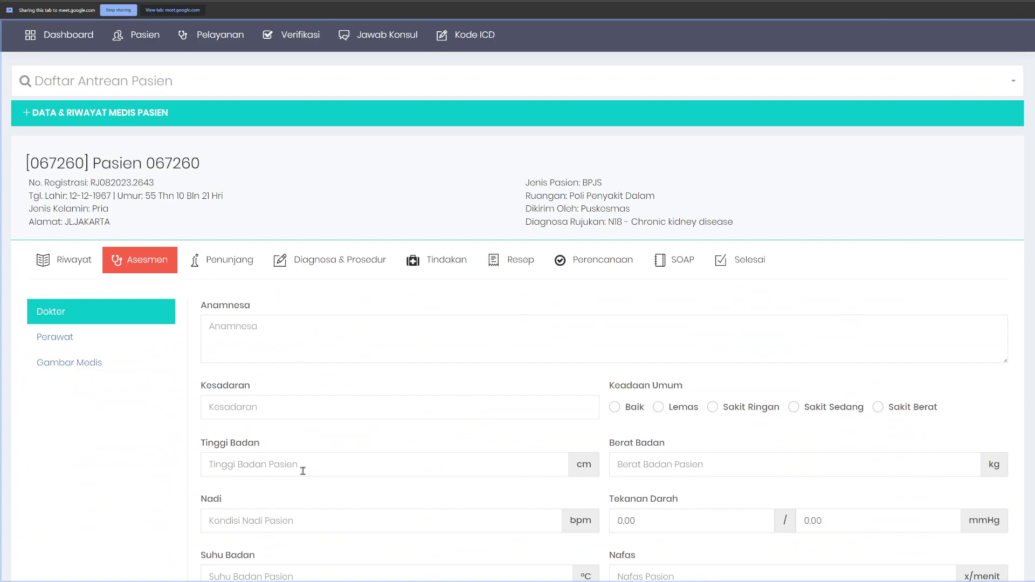
pyautogui.scroll(-3, 303, 436)
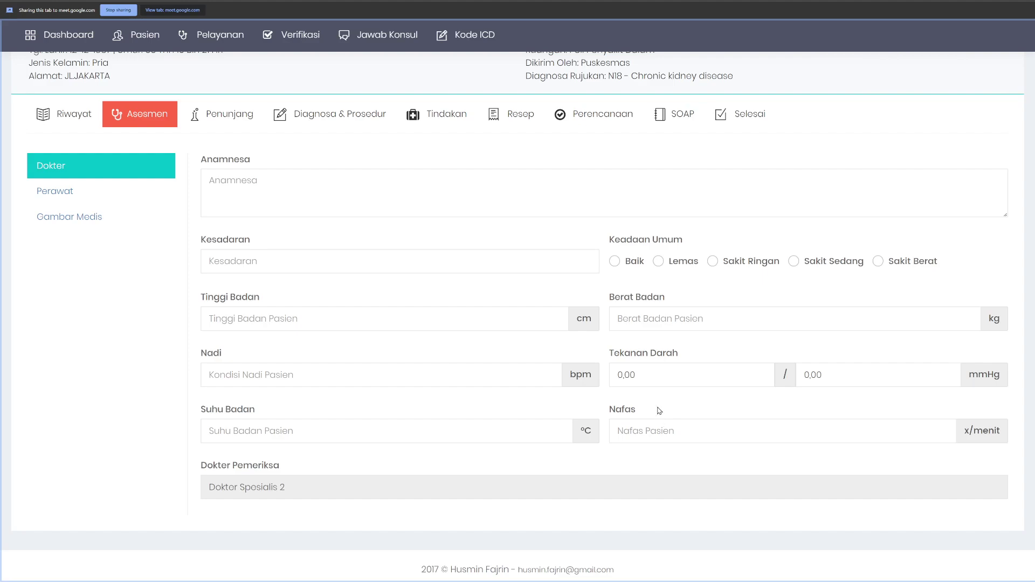
pyautogui.click(348, 115)
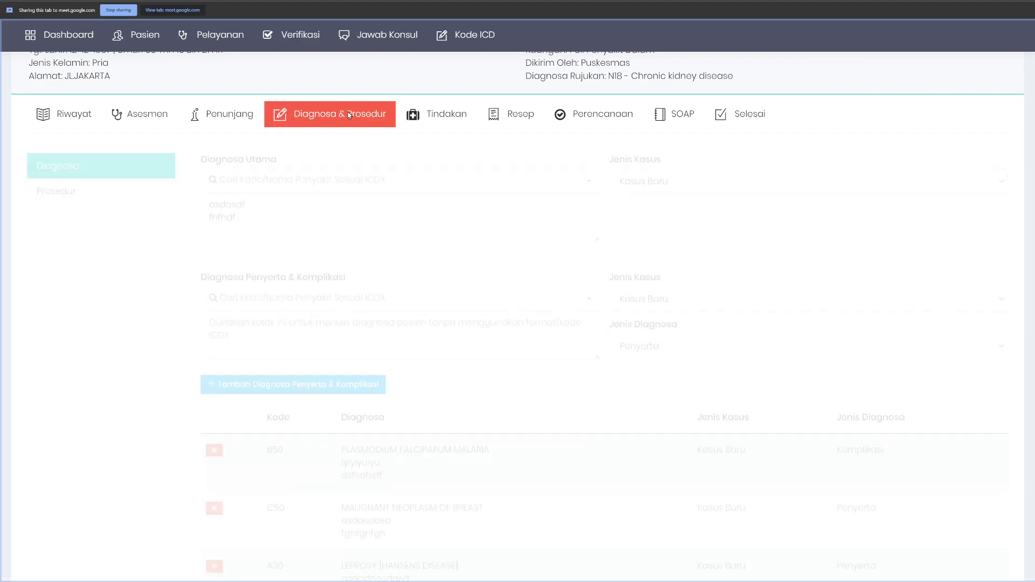
pyautogui.scroll(2, 350, 317)
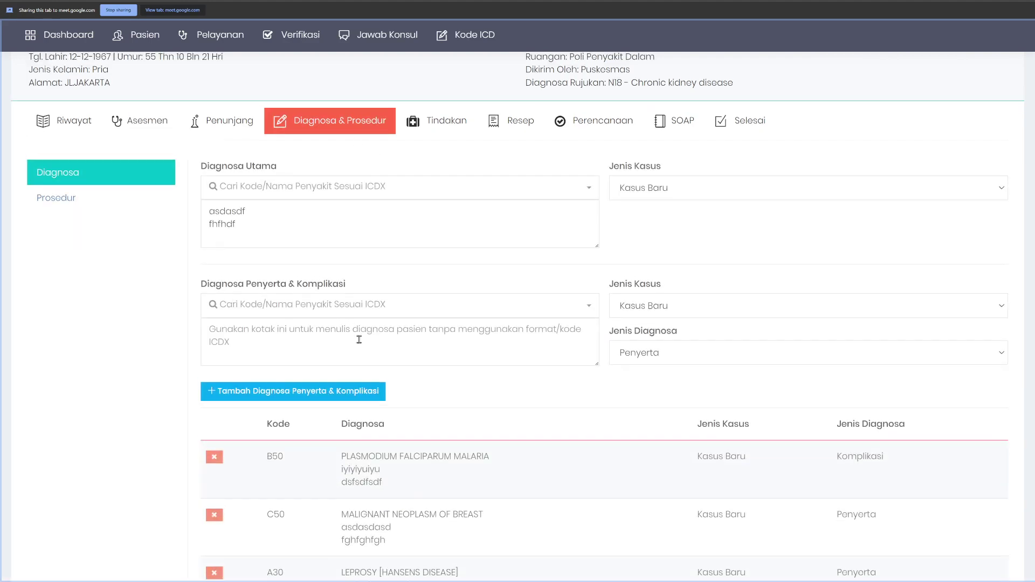
pyautogui.scroll(2, 309, 239)
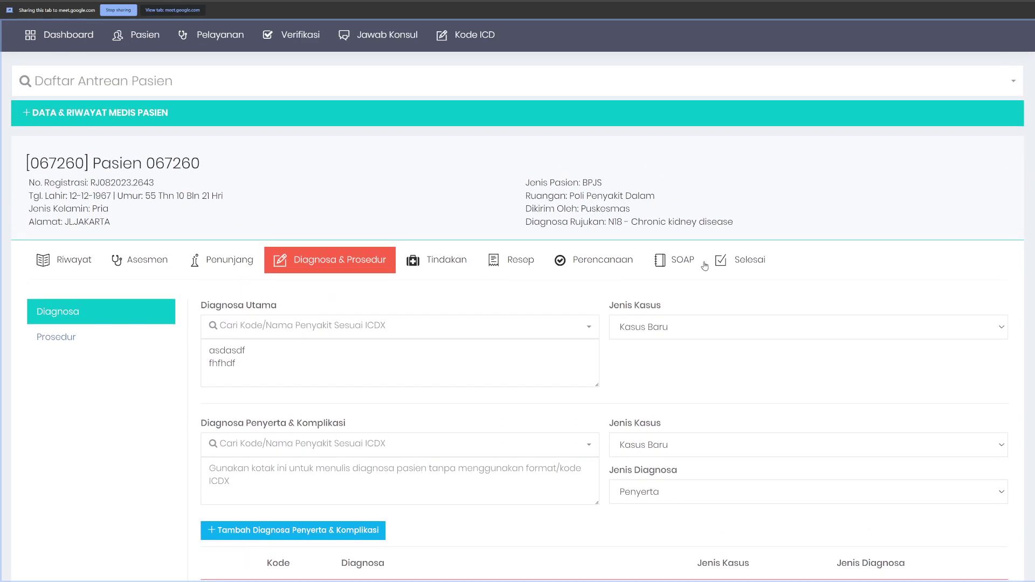
pyautogui.click(734, 264)
pyautogui.scroll(-2, 369, 333)
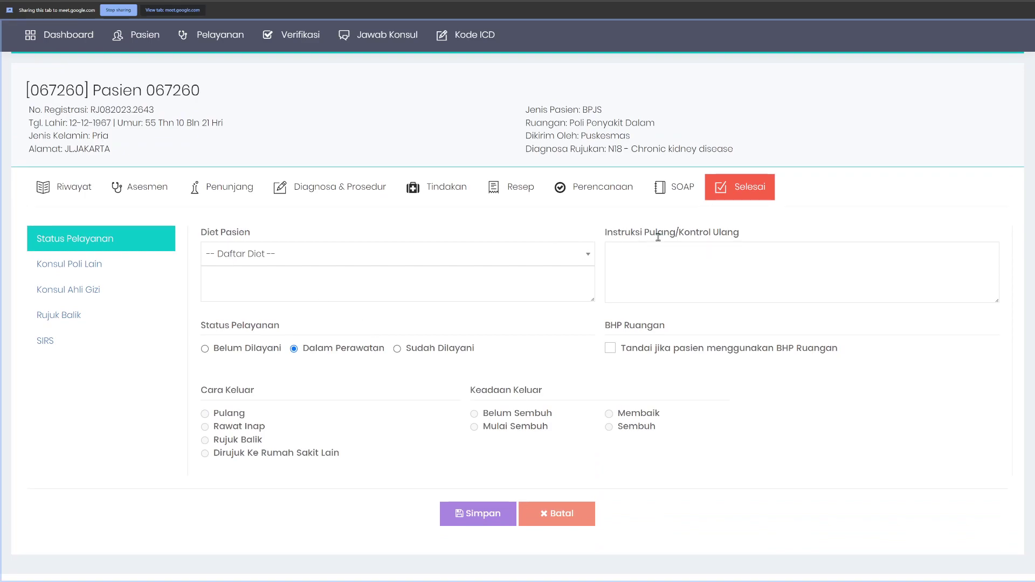
pyautogui.scroll(3, 554, 254)
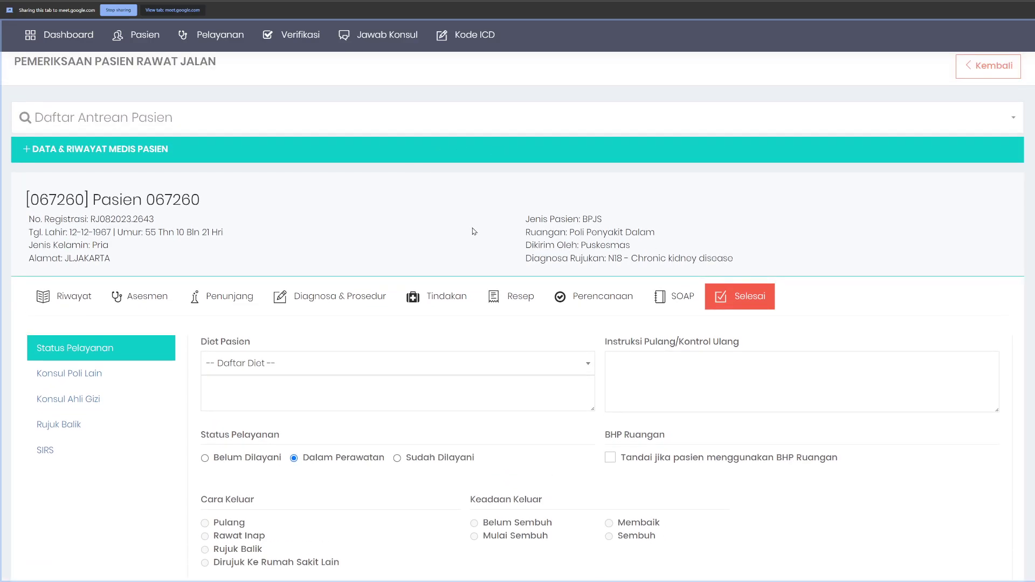
pyautogui.scroll(-2, 474, 232)
pyautogui.scroll(-2, 459, 323)
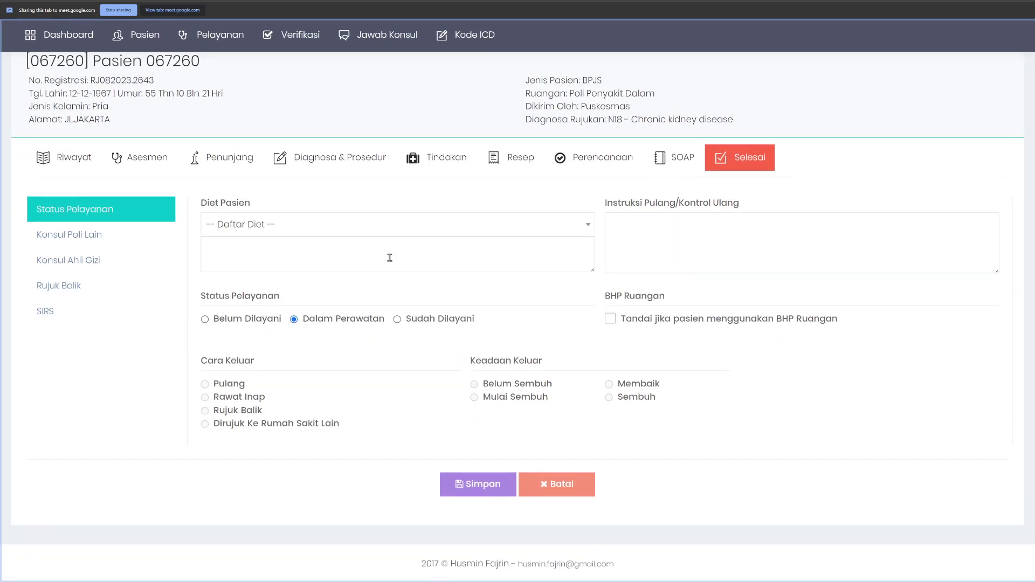
pyautogui.click(430, 321)
pyautogui.click(484, 489)
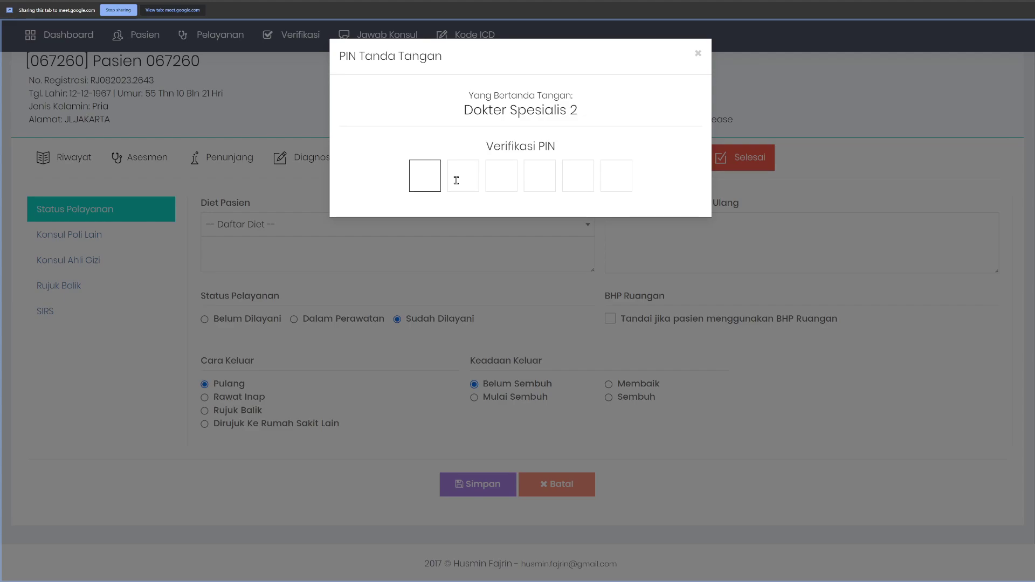
pyautogui.click(520, 213)
pyautogui.click(698, 54)
pyautogui.scroll(4, 701, 177)
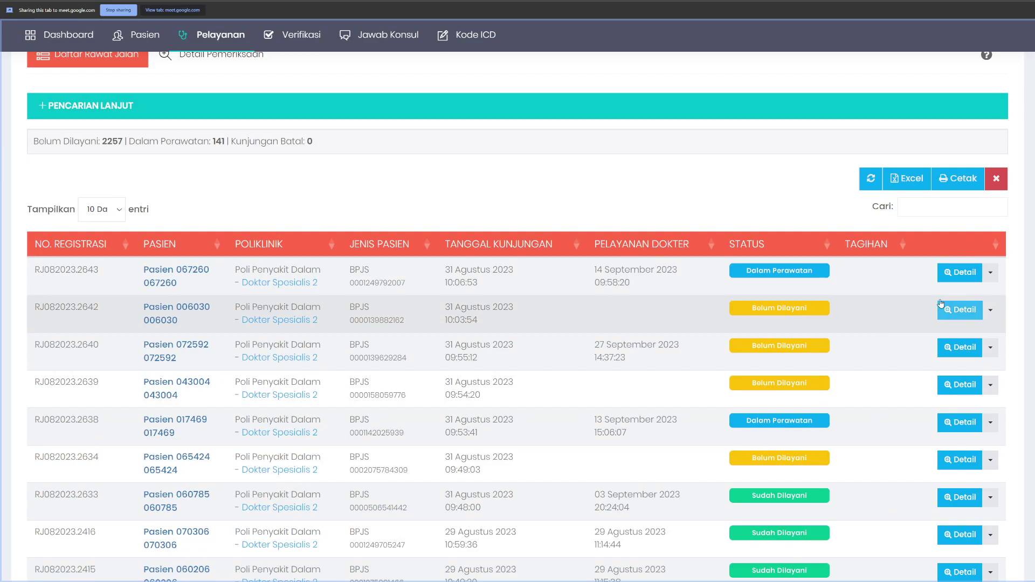
pyautogui.click(961, 498)
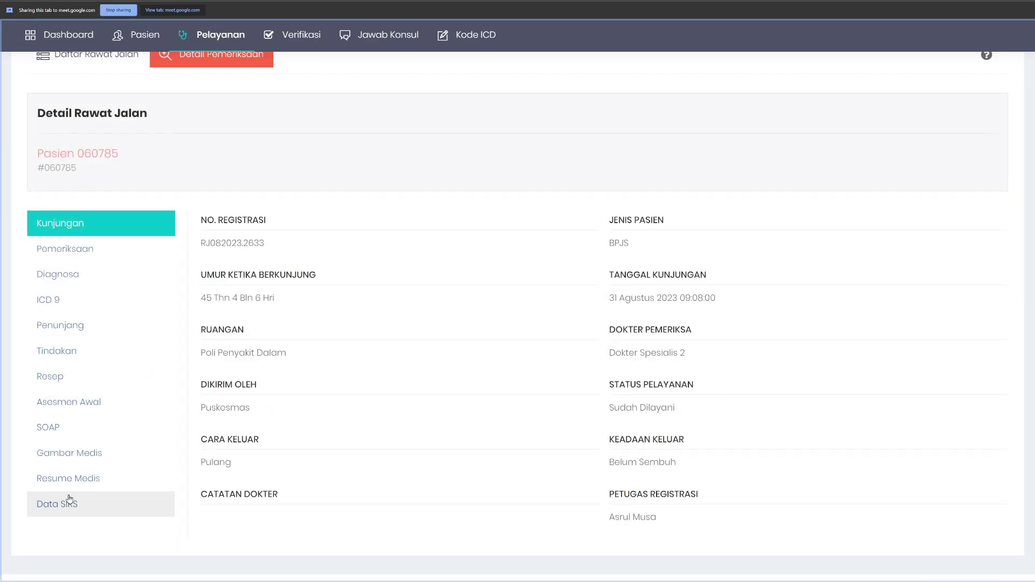
pyautogui.click(68, 478)
pyautogui.scroll(-5, 786, 455)
pyautogui.scroll(7, 683, 388)
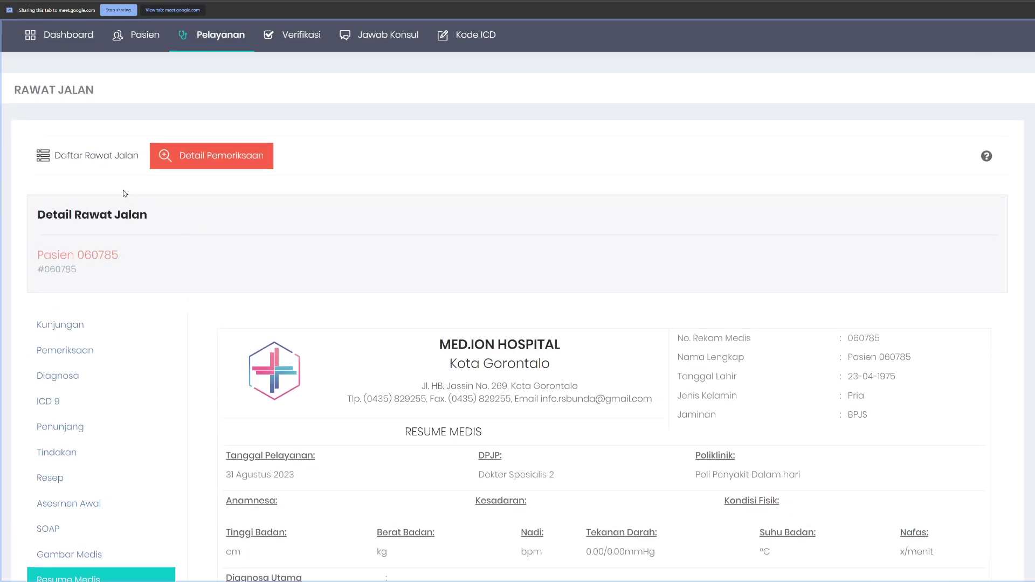
pyautogui.click(91, 155)
pyautogui.click(959, 373)
pyautogui.scroll(-1, 102, 410)
pyautogui.click(70, 458)
pyautogui.scroll(-1, 658, 375)
pyautogui.scroll(-4, 657, 375)
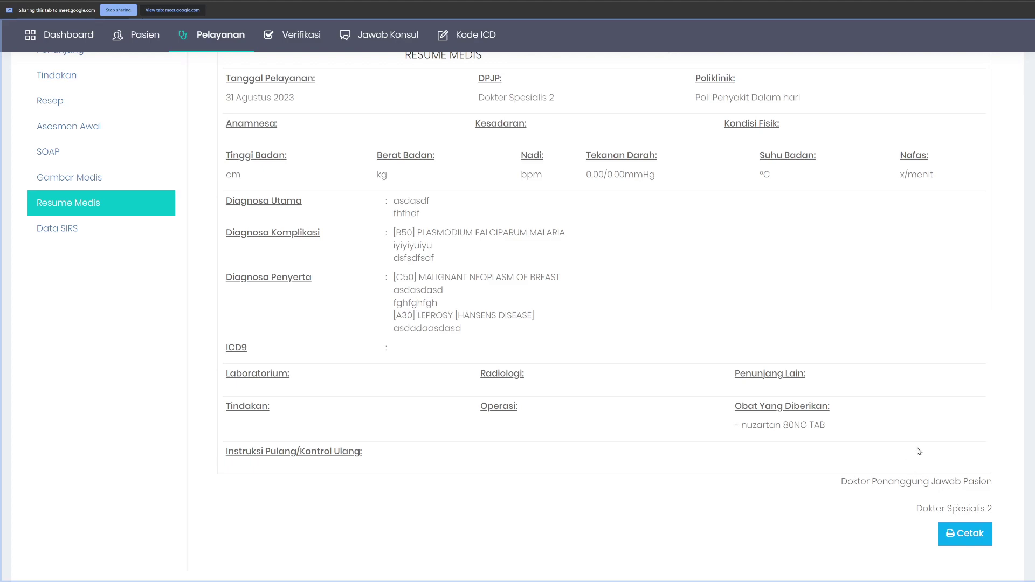
pyautogui.scroll(1, 738, 414)
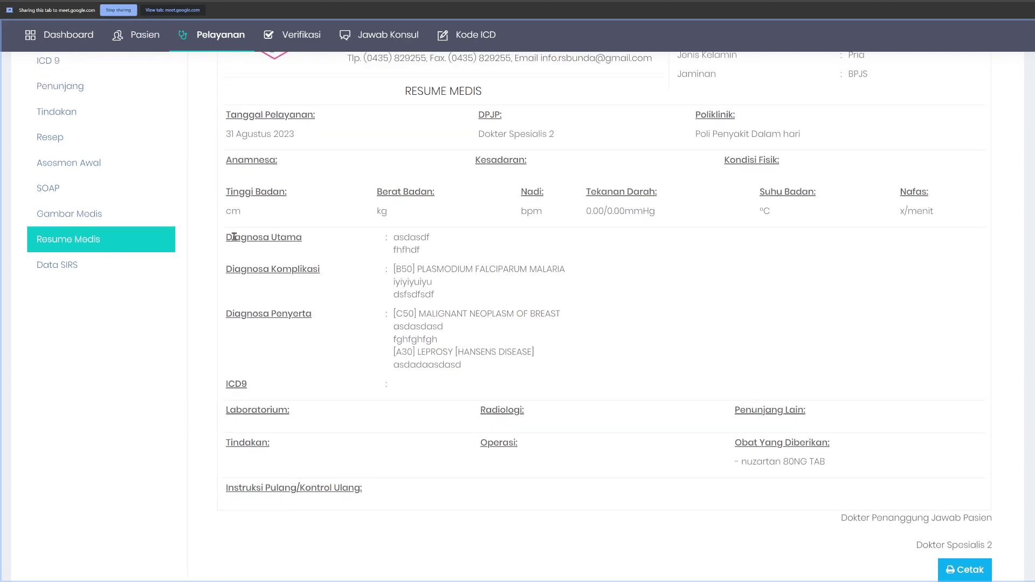
pyautogui.moveTo(224, 235); pyautogui.dragTo(483, 259)
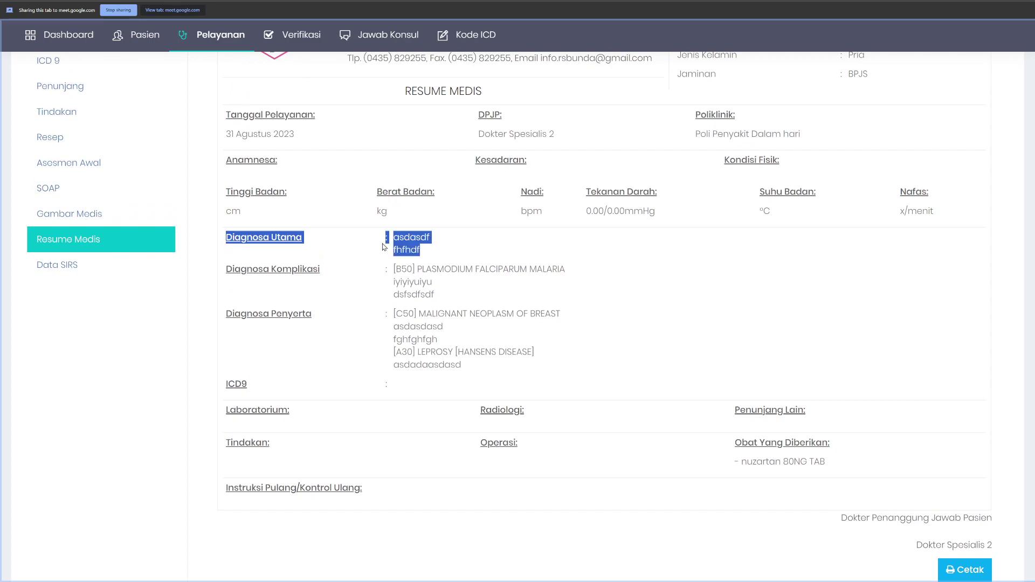
pyautogui.click(442, 255)
pyautogui.moveTo(395, 237); pyautogui.dragTo(429, 255)
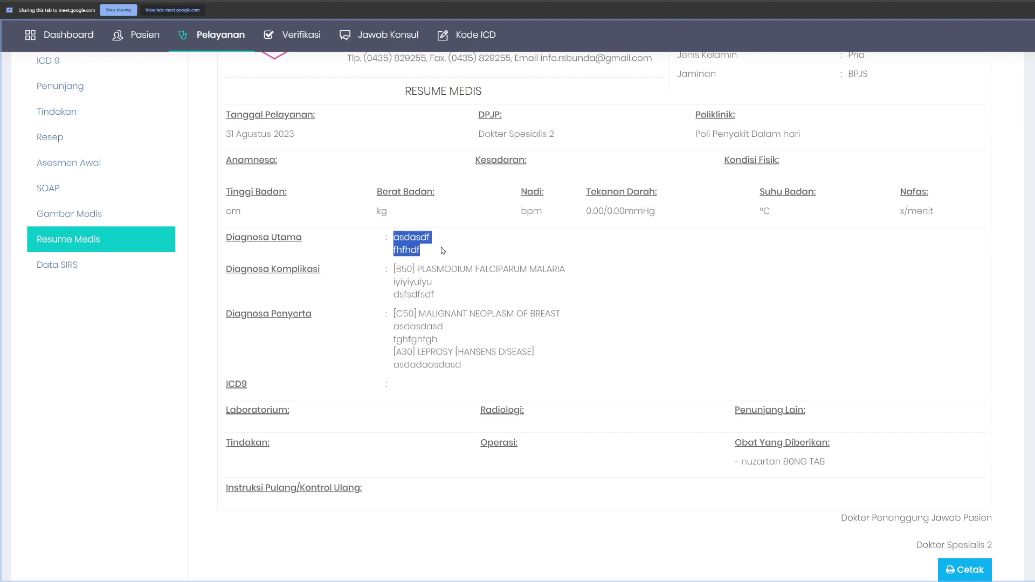
pyautogui.click(445, 253)
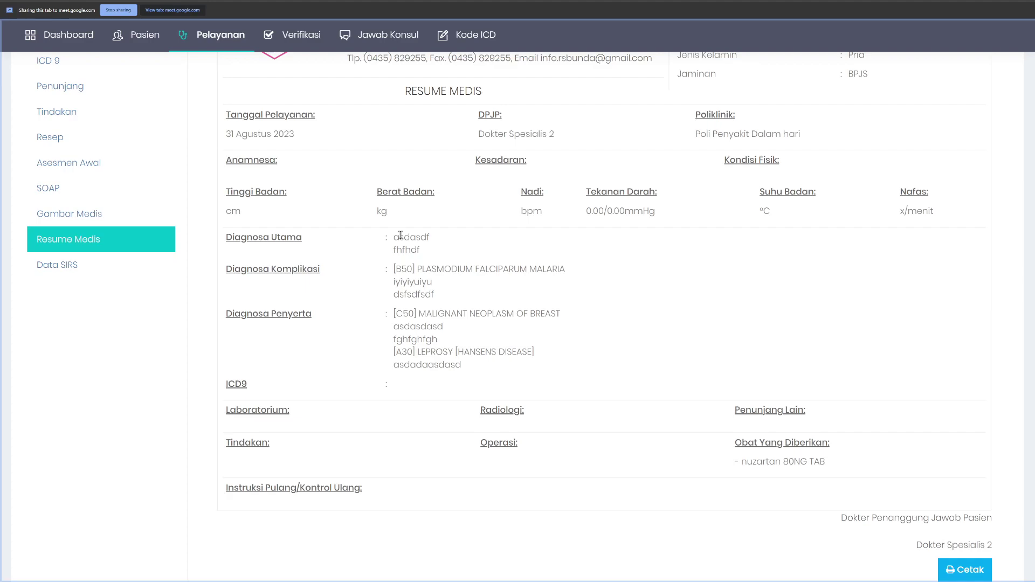
pyautogui.scroll(10, 400, 236)
pyautogui.click(80, 77)
pyautogui.scroll(-2, 607, 325)
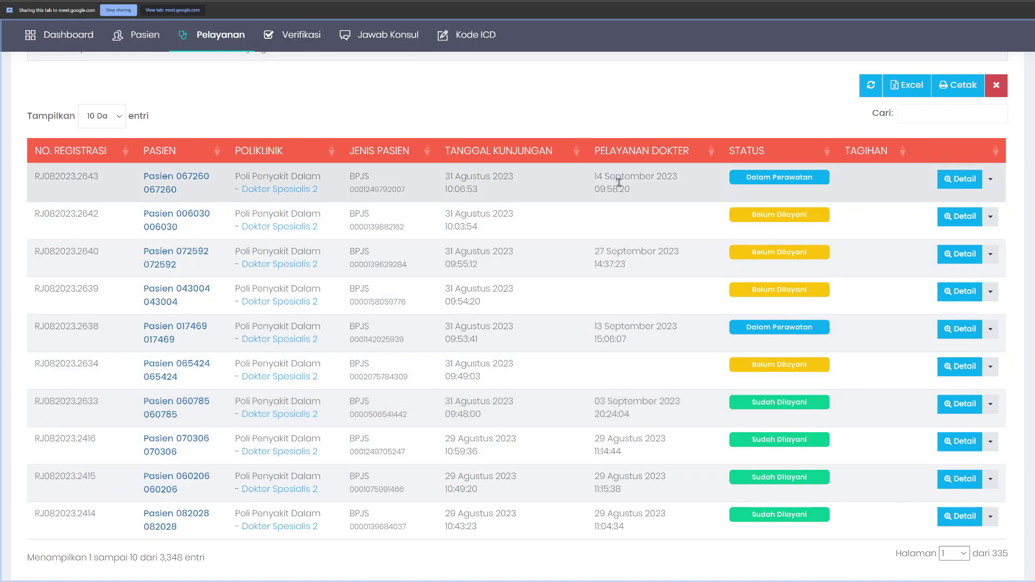
# Step: Bring up the options menu for a served visit, then dismiss it
pyautogui.rightClick(551, 407)
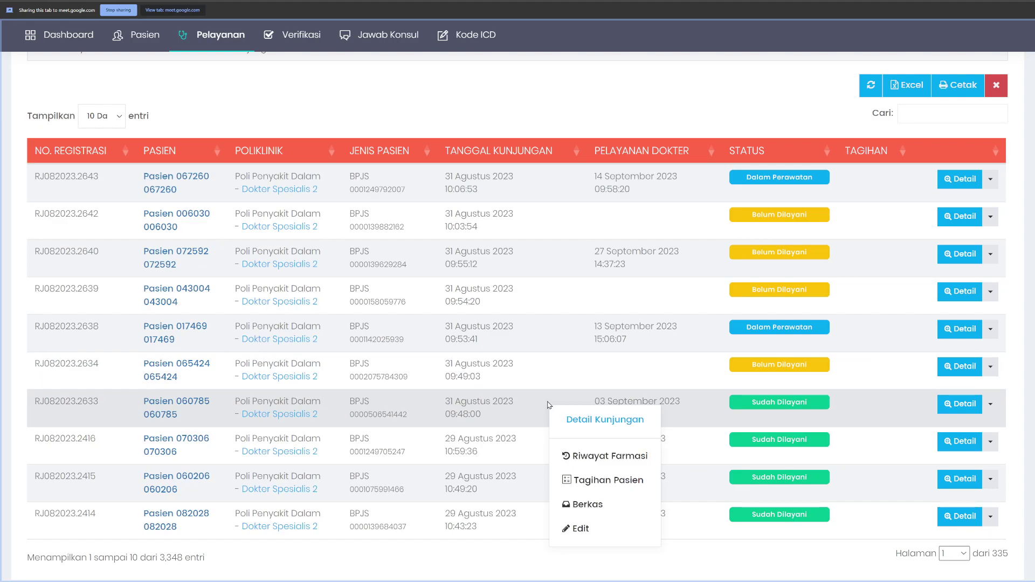
pyautogui.click(552, 337)
pyautogui.scroll(3, 552, 337)
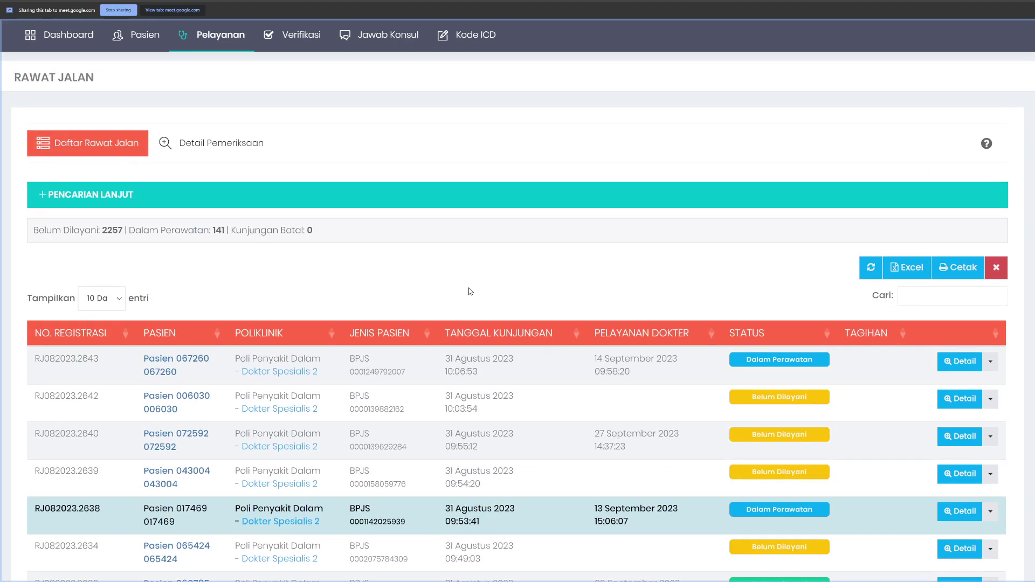
pyautogui.scroll(2, 877, 192)
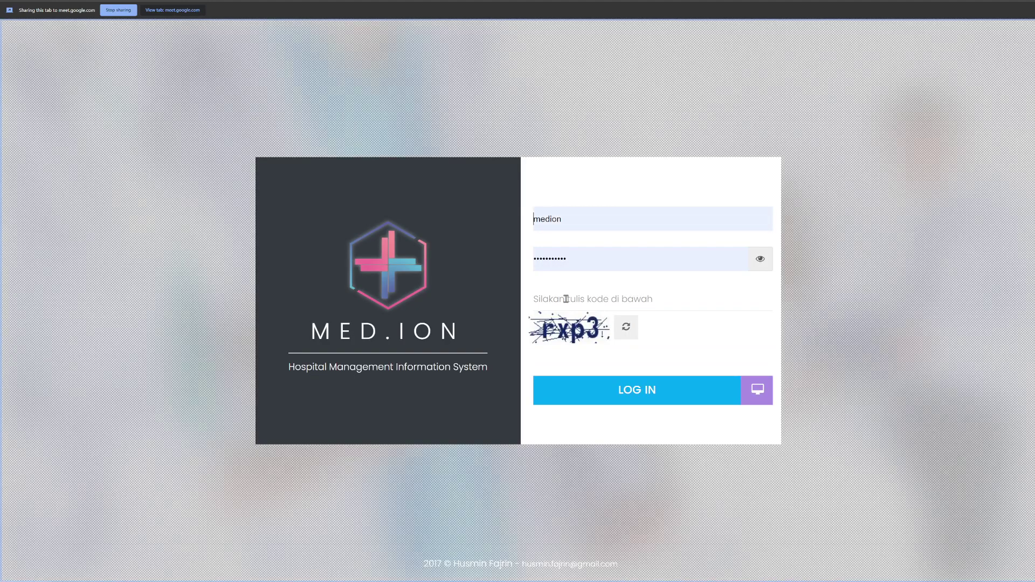
# Step: Enter the login captcha code and sign in as the medical-records user
pyautogui.click(568, 298)
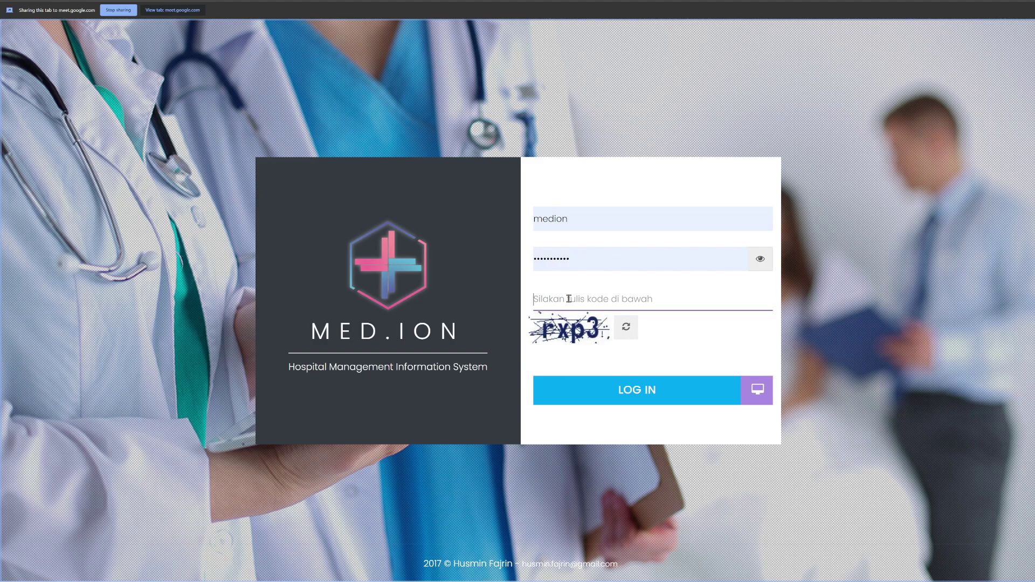
pyautogui.write('rxp3')
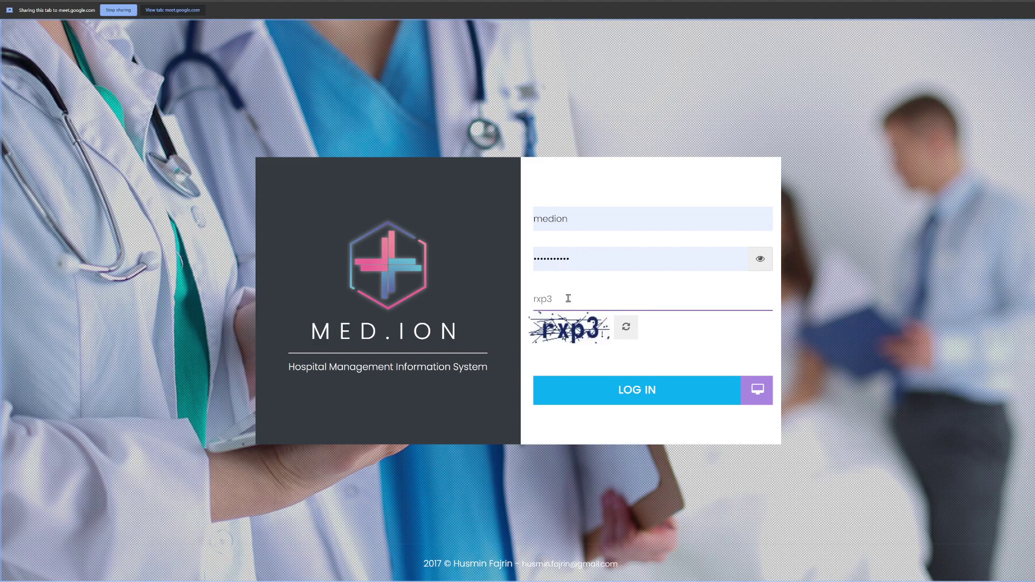
pyautogui.press('Return')
pyautogui.moveTo(576, 72)
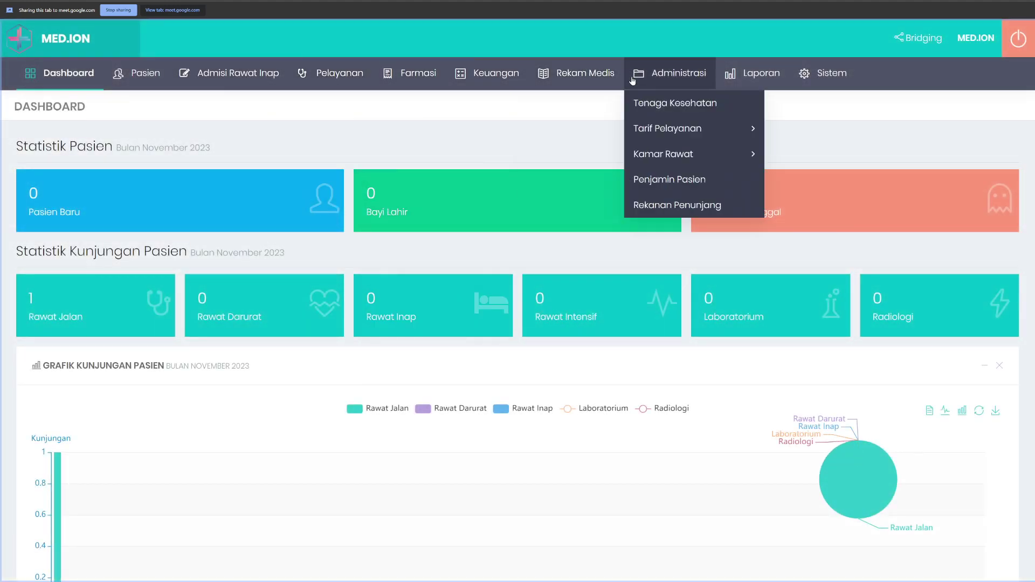
pyautogui.moveTo(598, 103)
pyautogui.click(695, 104)
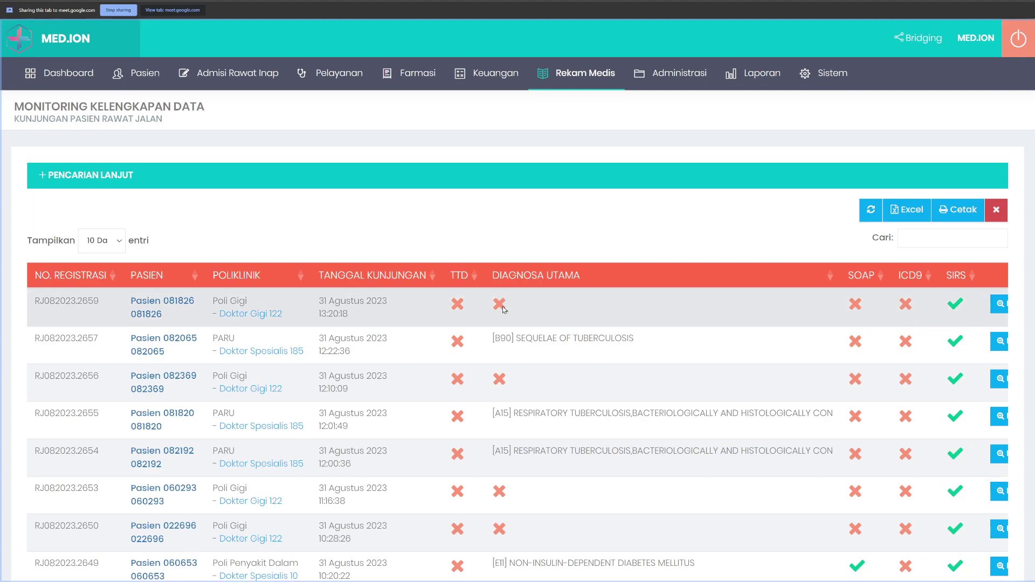
pyautogui.scroll(-2, 517, 294)
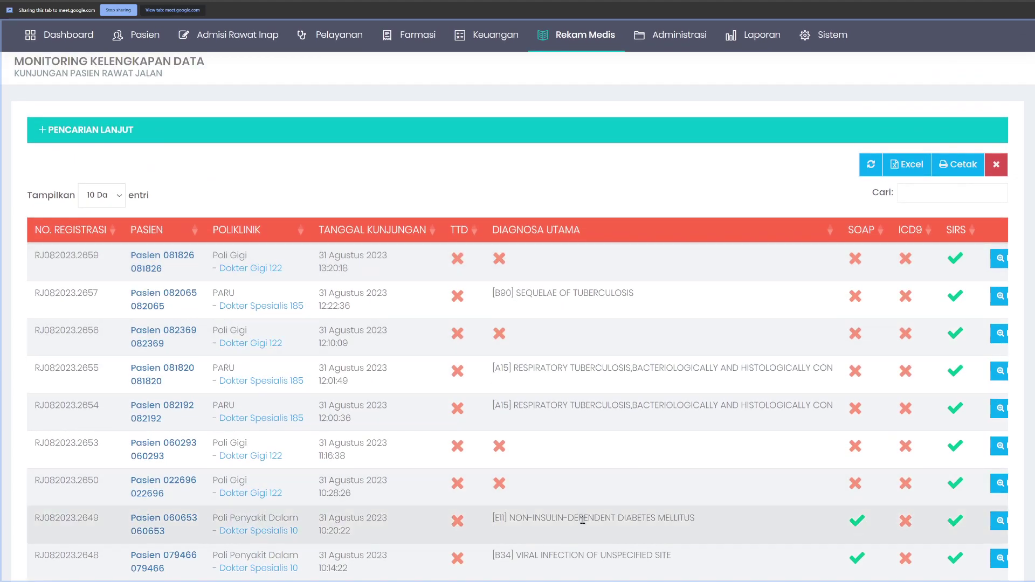
pyautogui.scroll(-3, 587, 515)
pyautogui.hscroll(2, 646, 480)
pyautogui.scroll(2, 622, 286)
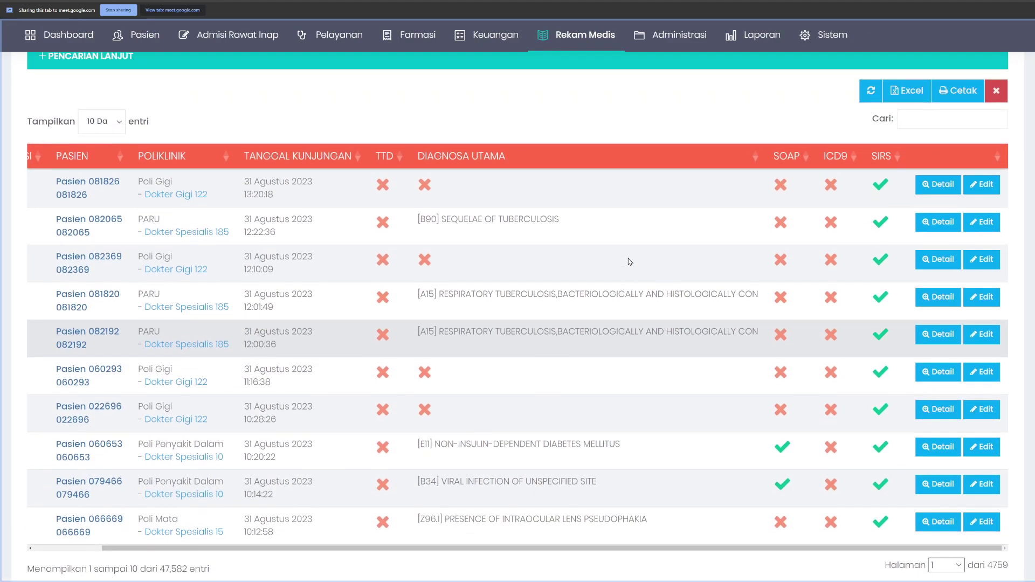
pyautogui.click(980, 191)
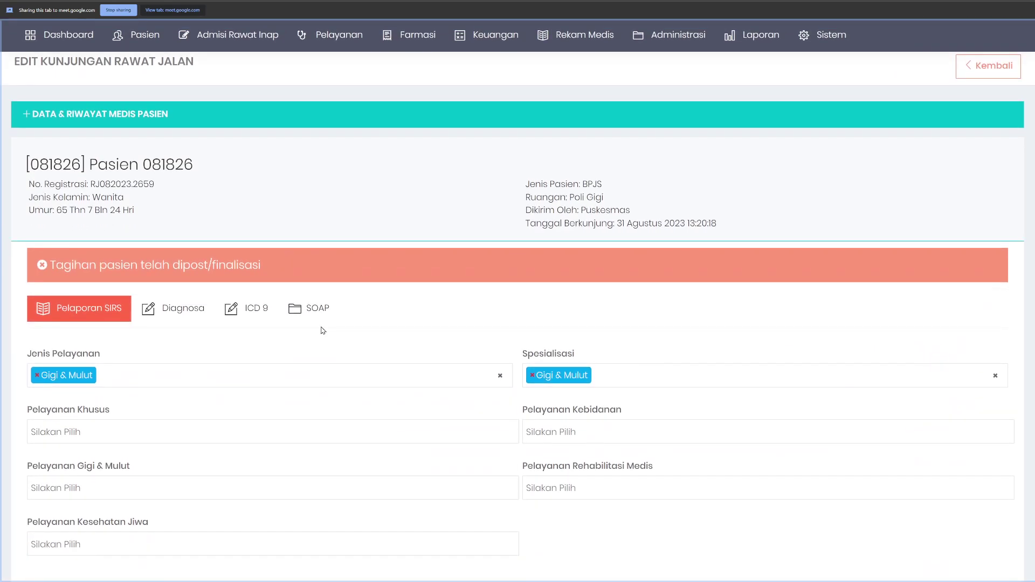
pyautogui.scroll(-1, 270, 343)
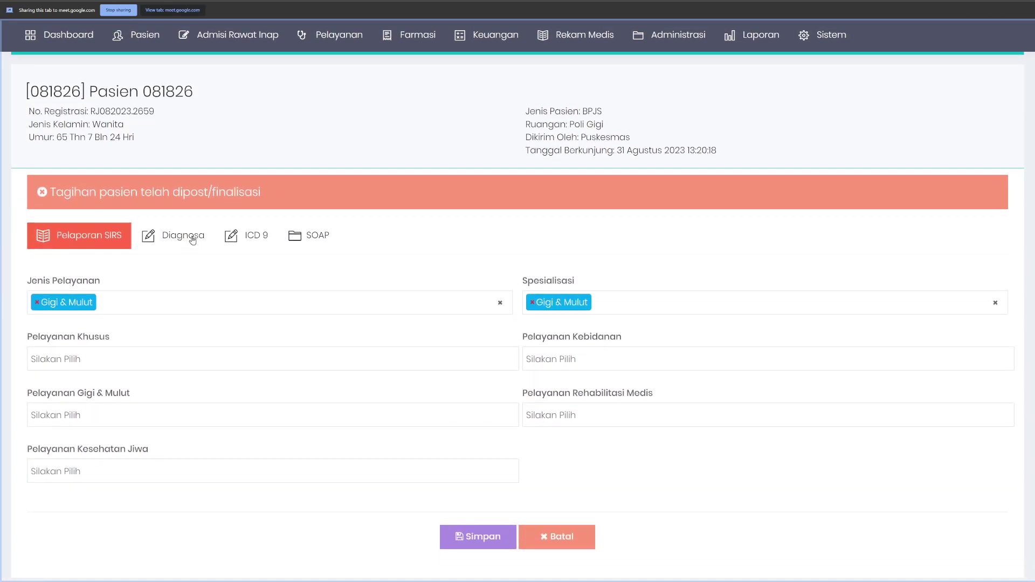
pyautogui.click(193, 240)
pyautogui.scroll(-2, 227, 240)
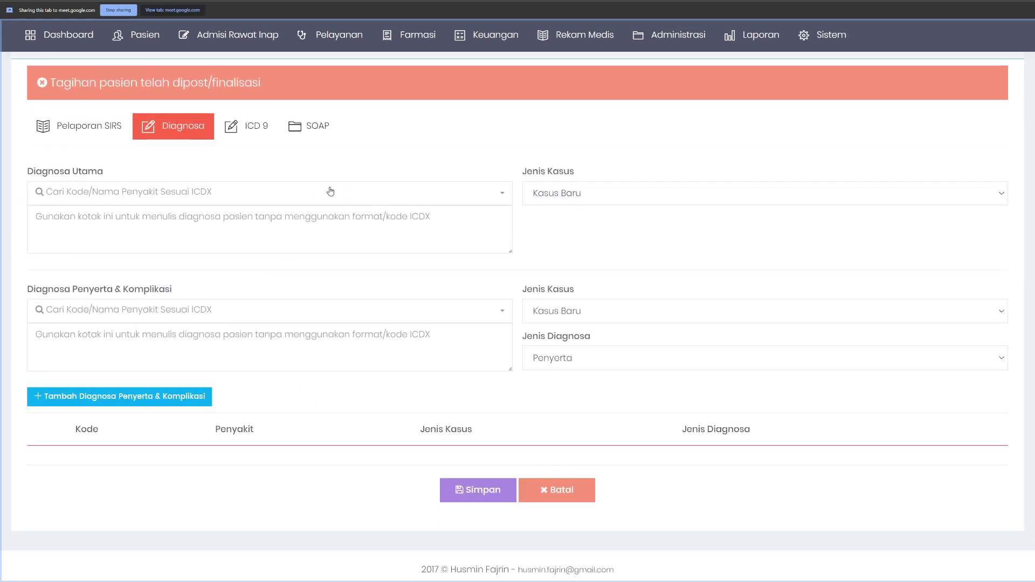
pyautogui.click(146, 201)
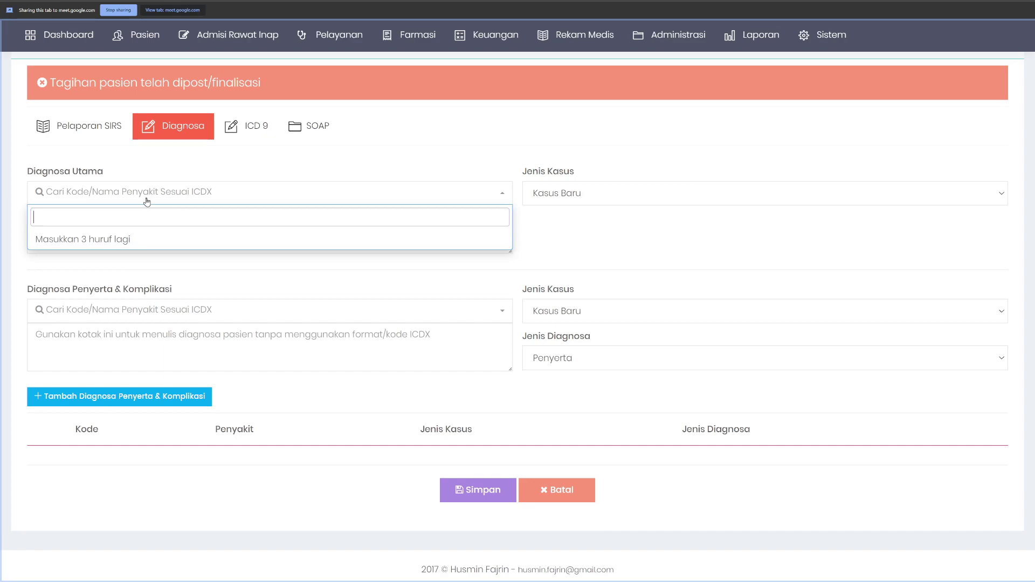
pyautogui.click(647, 248)
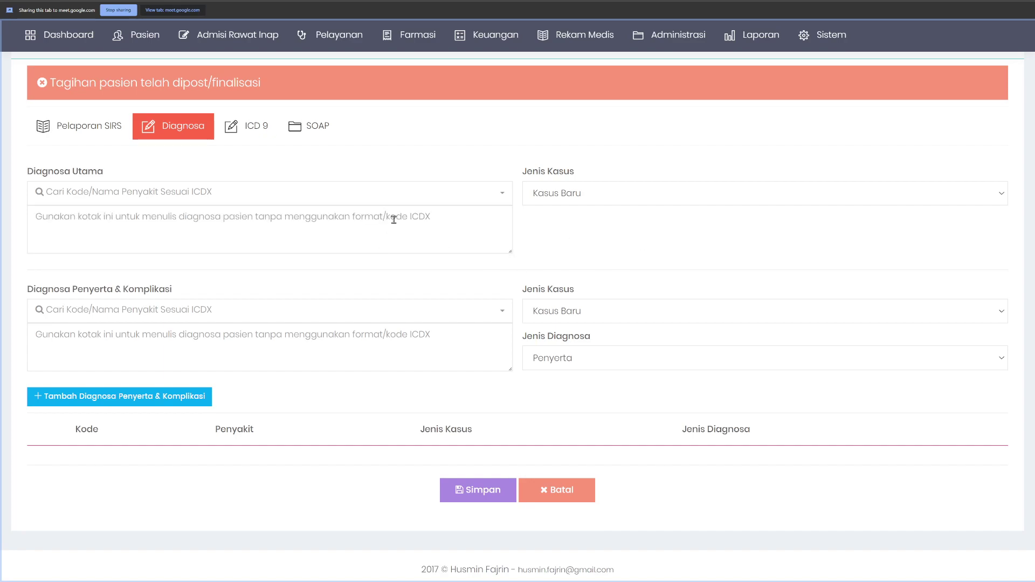
pyautogui.click(62, 223)
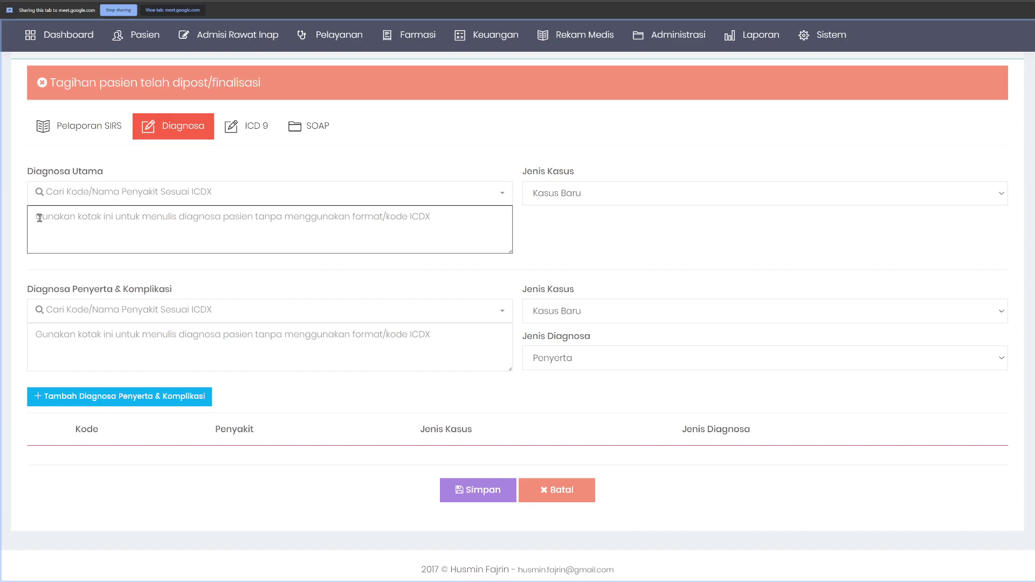
pyautogui.click(497, 152)
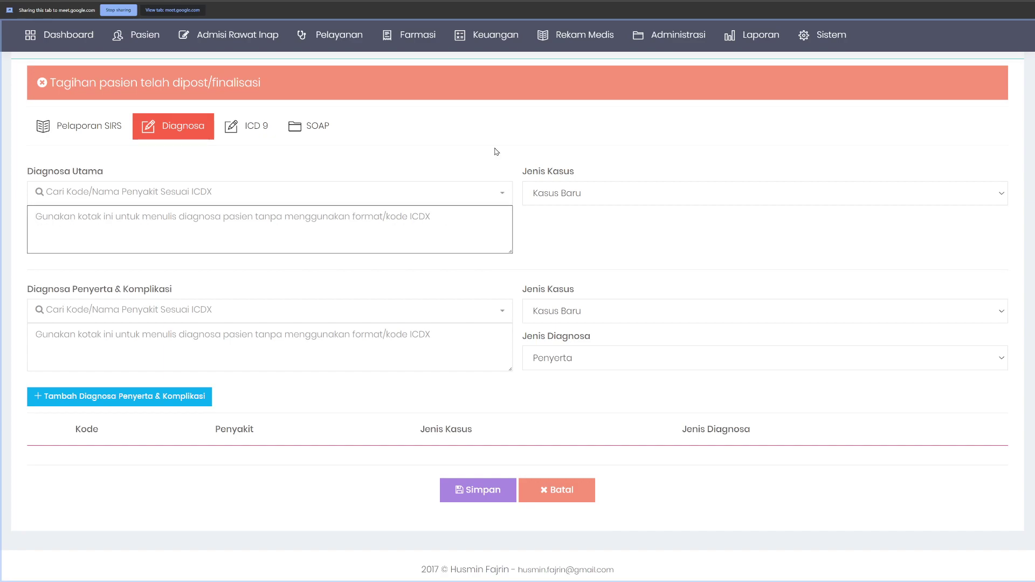
pyautogui.scroll(3, 345, 189)
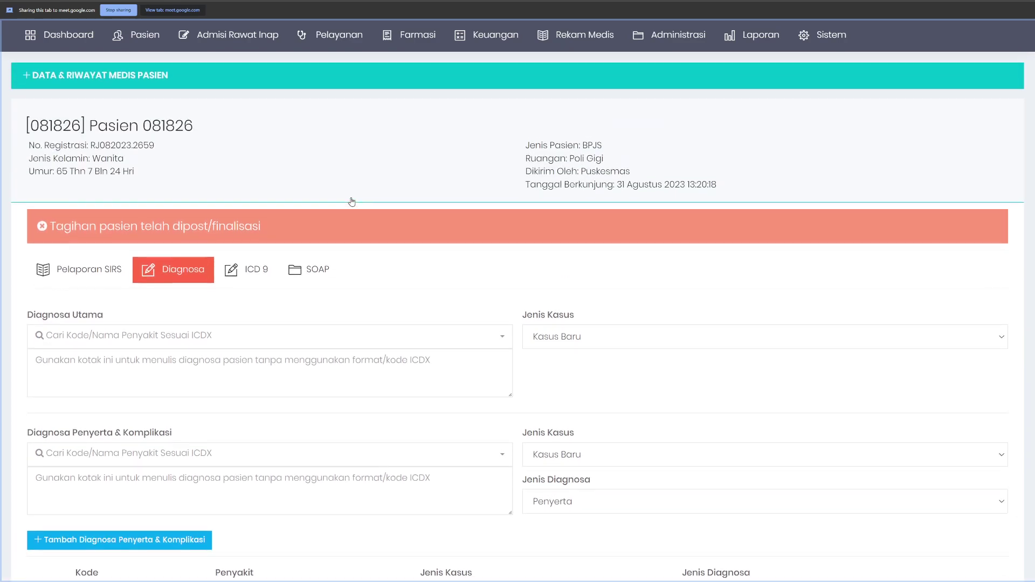
pyautogui.click(575, 34)
# Step: Open the Rawat Jalan data-completeness monitoring list and edit the top Poli Gigi visit
pyautogui.moveTo(671, 67)
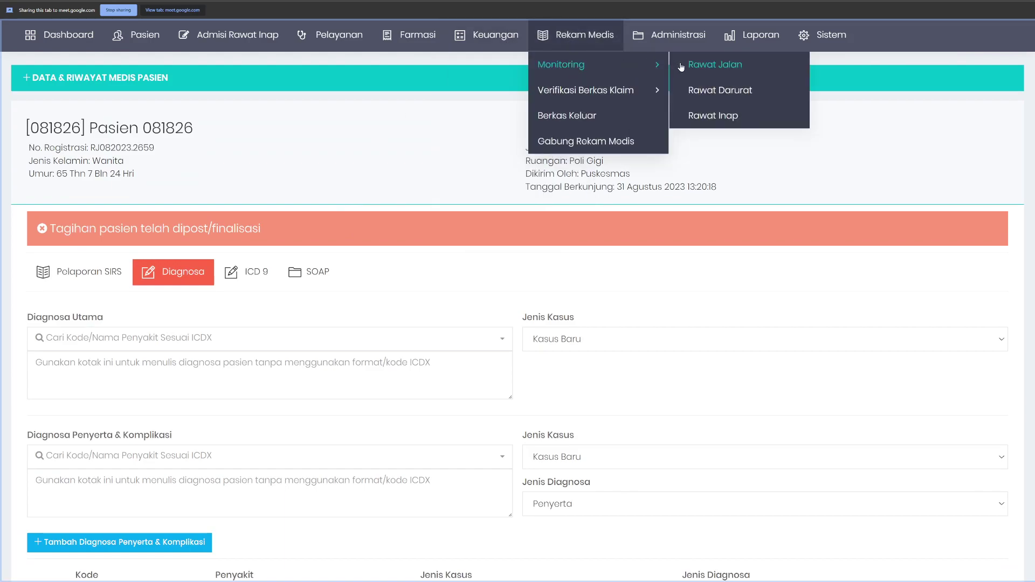
pyautogui.click(681, 65)
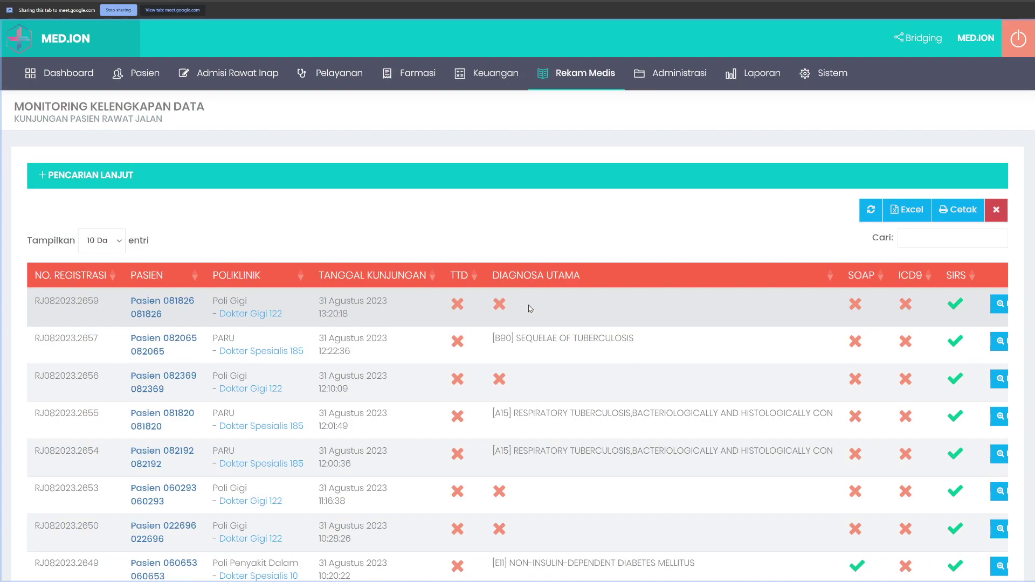
pyautogui.scroll(-3, 778, 351)
pyautogui.hscroll(2, 778, 351)
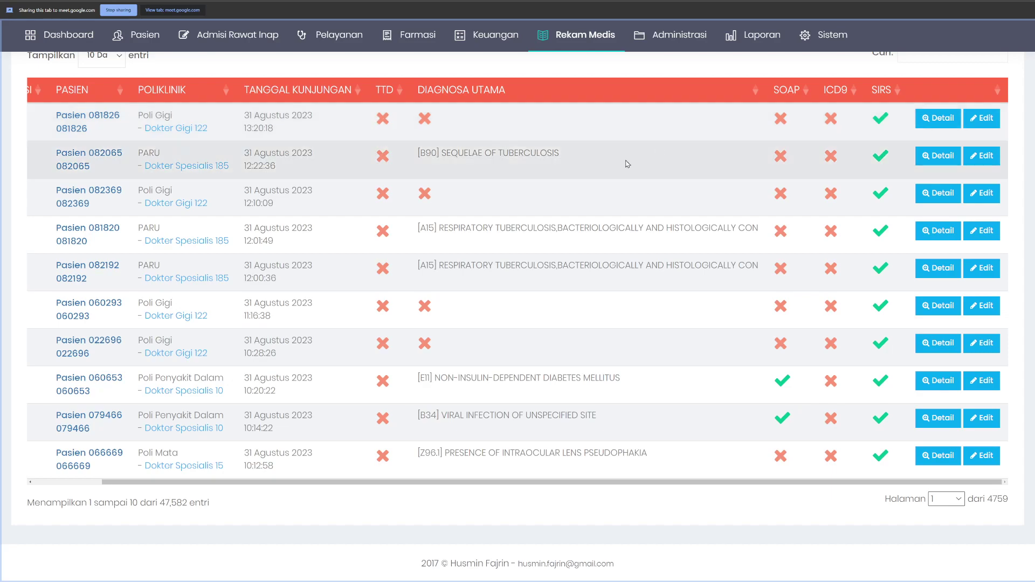
pyautogui.moveTo(416, 155); pyautogui.dragTo(585, 156)
pyautogui.click(887, 157)
pyautogui.click(983, 119)
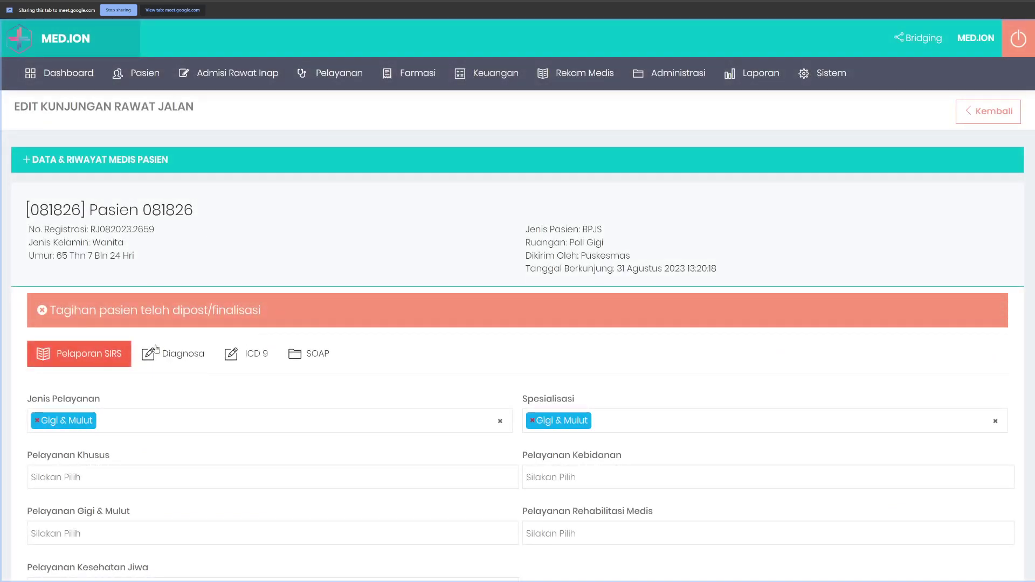
# Step: Set and save [K00.1] SUPERNUMERARY TEETH as the visit's main diagnosis
pyautogui.click(156, 350)
pyautogui.scroll(-3, 140, 302)
pyautogui.click(123, 270)
pyautogui.write('tet')
pyautogui.press('BackSpace')
pyautogui.write('oth')
pyautogui.click(194, 318)
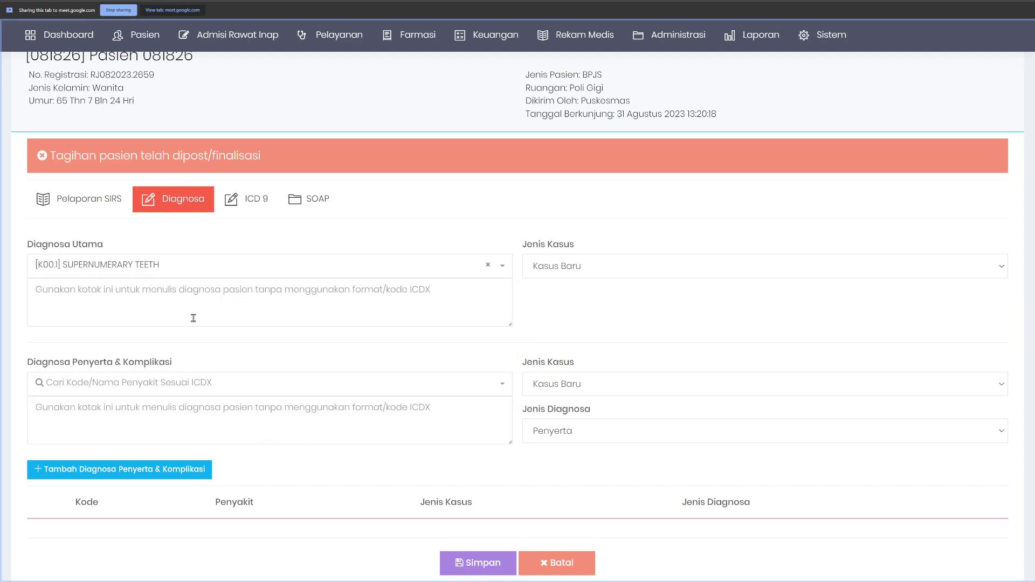
pyautogui.scroll(-2, 409, 388)
pyautogui.click(478, 484)
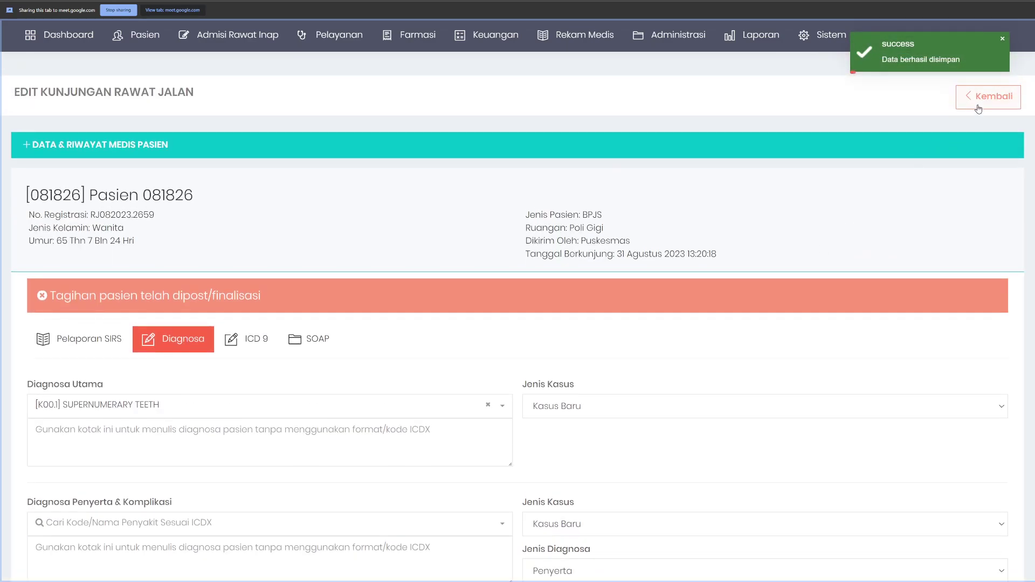
# Step: Confirm the saved diagnosis in the monitoring list, then reopen the top visit for editing
pyautogui.click(977, 97)
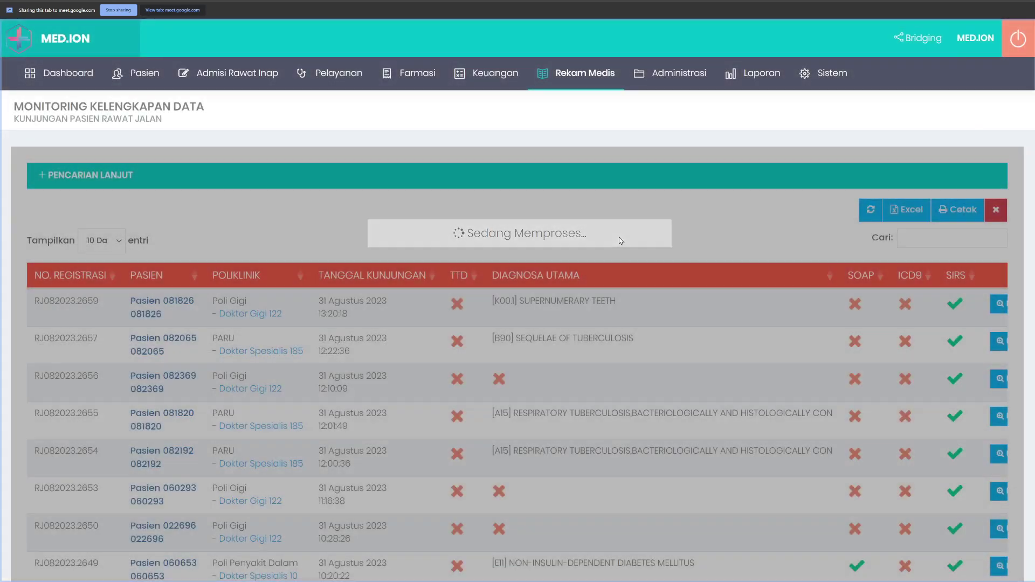
pyautogui.moveTo(491, 301); pyautogui.dragTo(631, 304)
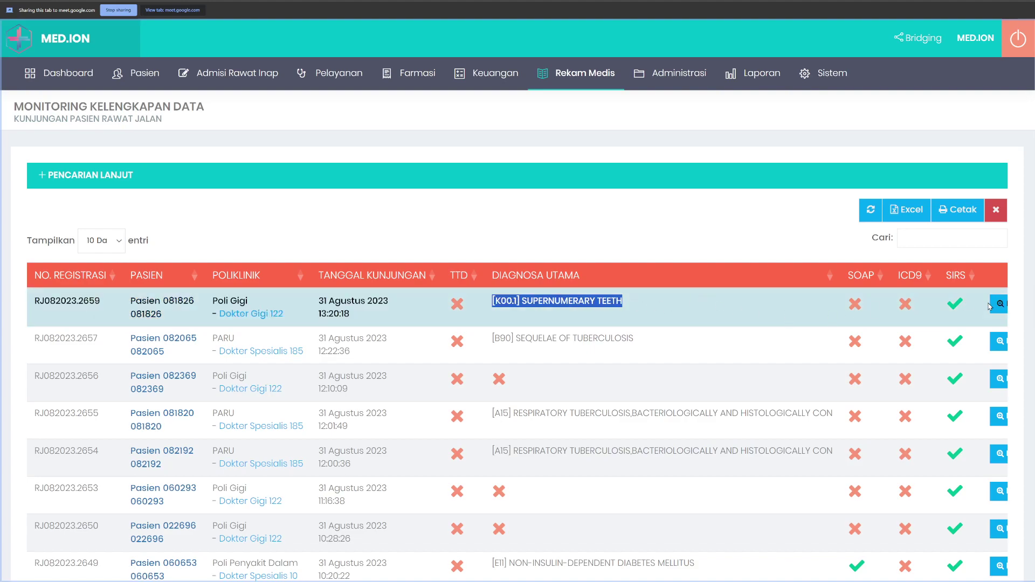
pyautogui.click(896, 306)
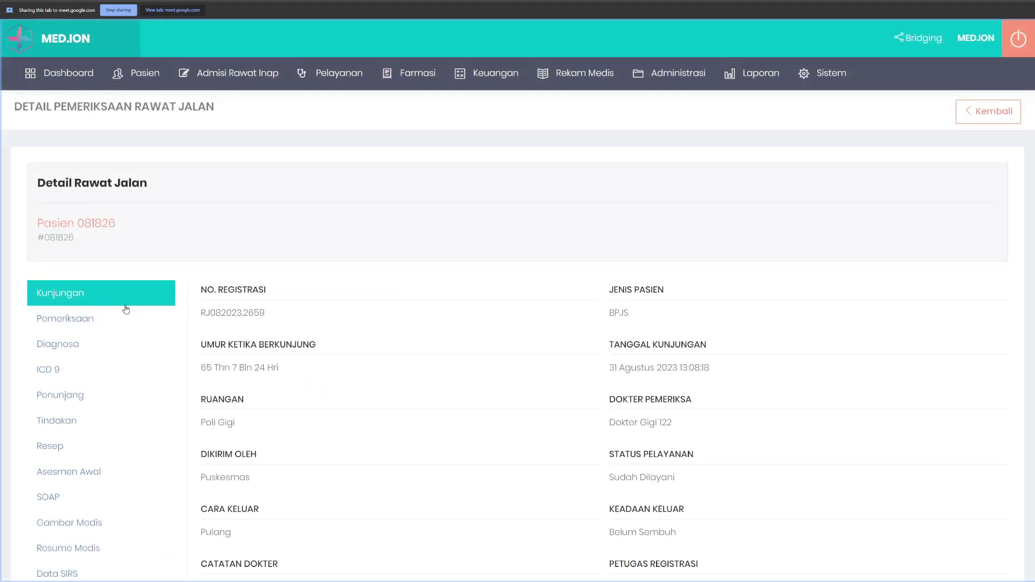
pyautogui.click(992, 115)
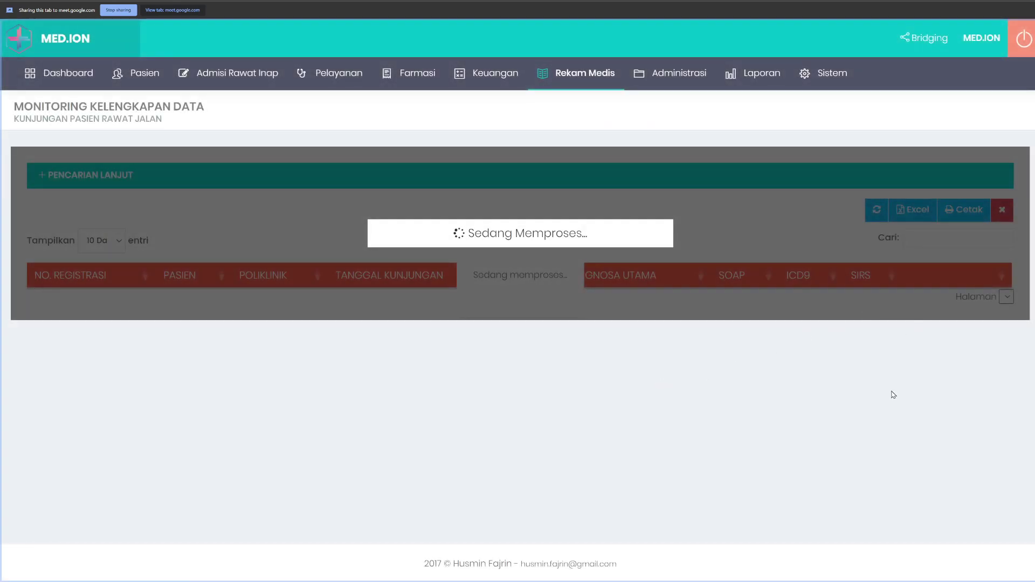
pyautogui.scroll(-1, 886, 483)
pyautogui.hscroll(2, 916, 458)
pyautogui.click(982, 187)
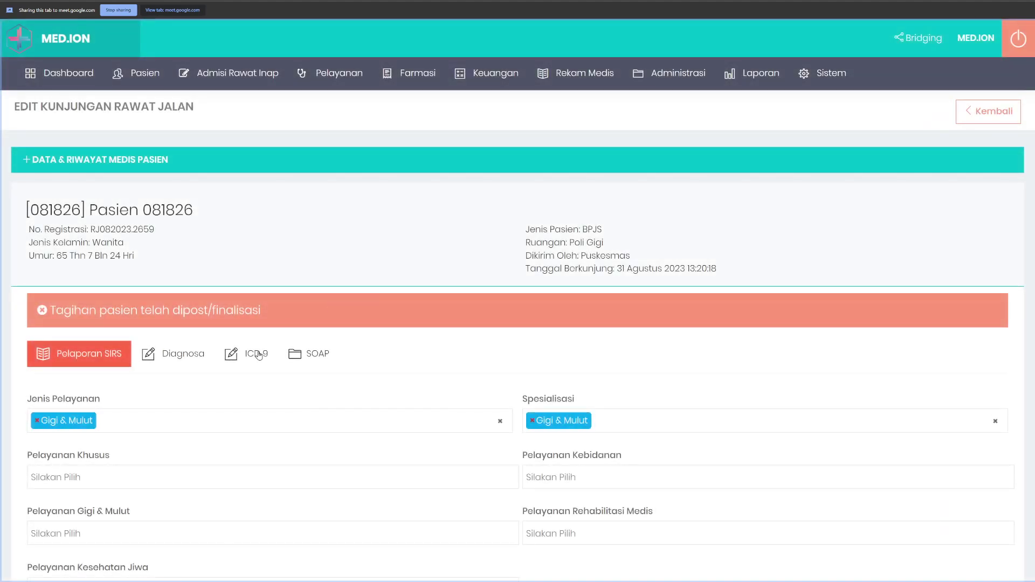
# Step: Add ICD 9 procedure [87.11] Full-mouth x-ray of teeth to the visit and save it
pyautogui.click(254, 357)
pyautogui.scroll(-1, 259, 345)
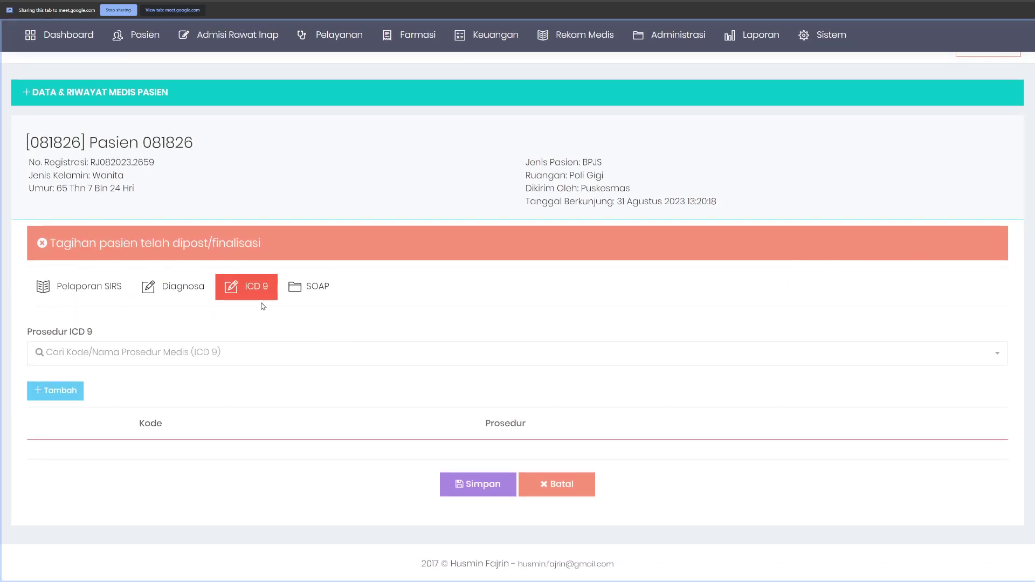
pyautogui.click(155, 356)
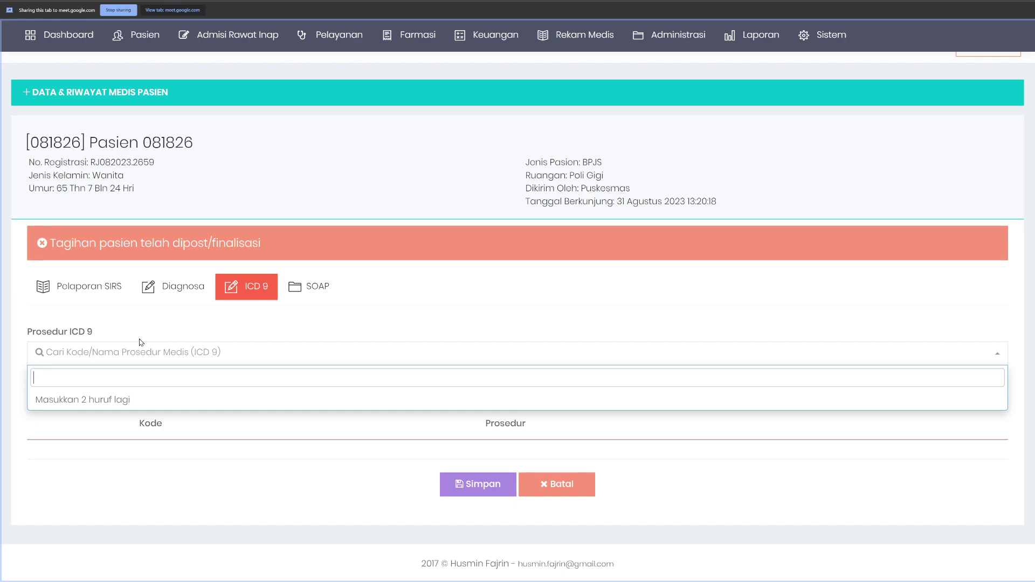
pyautogui.write('teet')
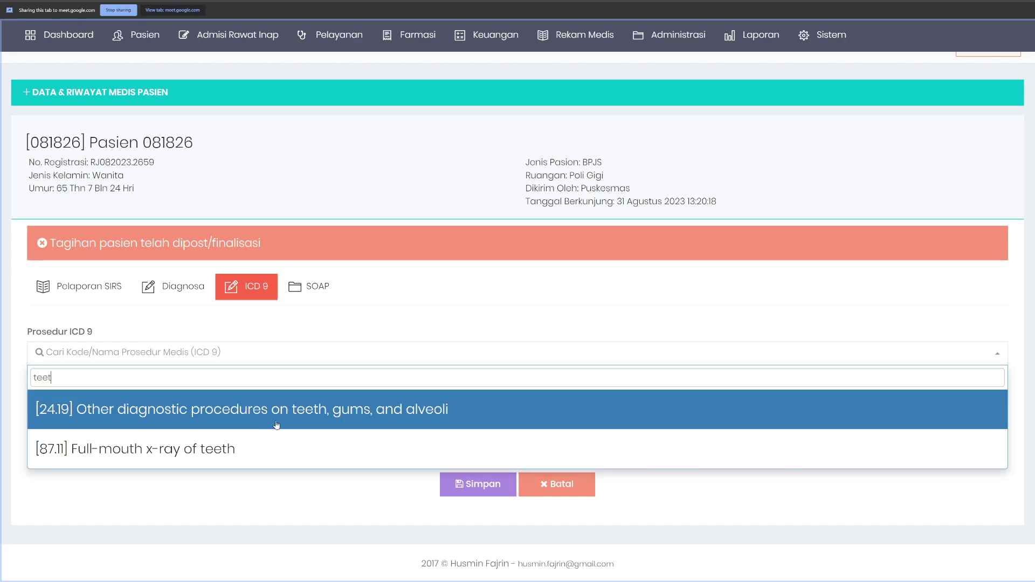
pyautogui.click(222, 448)
pyautogui.click(55, 390)
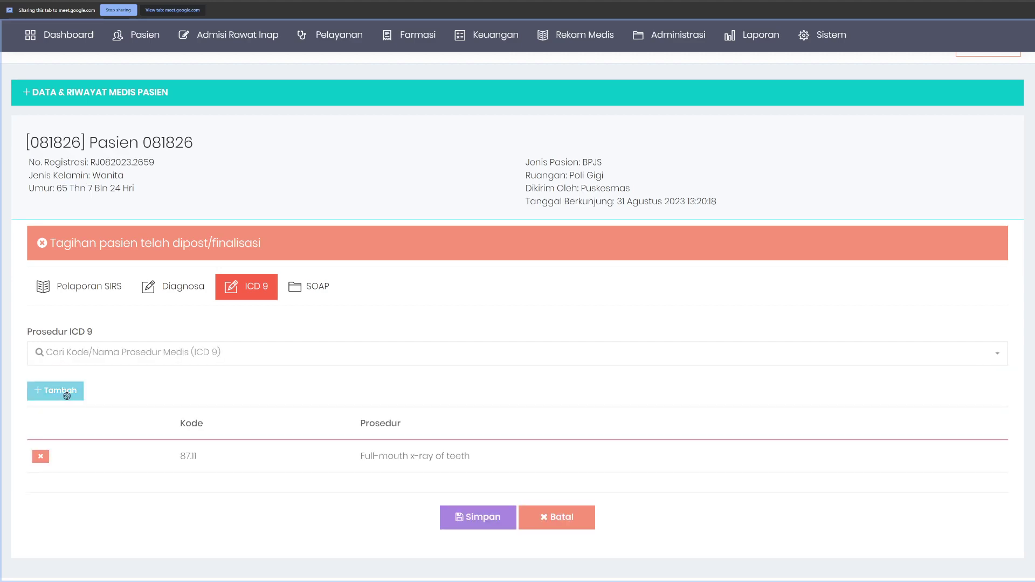
pyautogui.click(477, 517)
pyautogui.scroll(1, 981, 162)
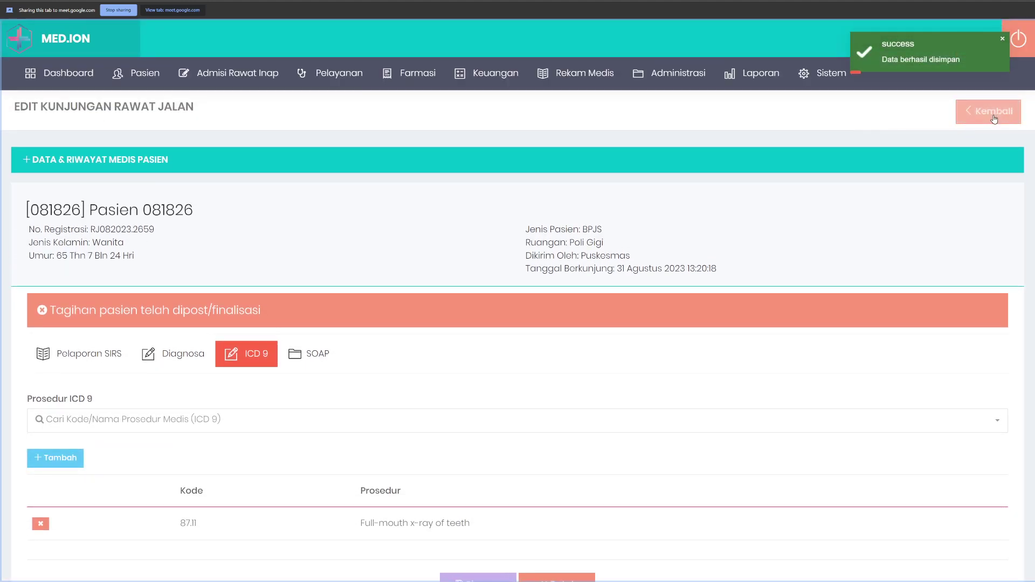
# Step: Go back to the Monitoring Kelengkapan Data list to see the top visit's ICD9 check
pyautogui.click(985, 115)
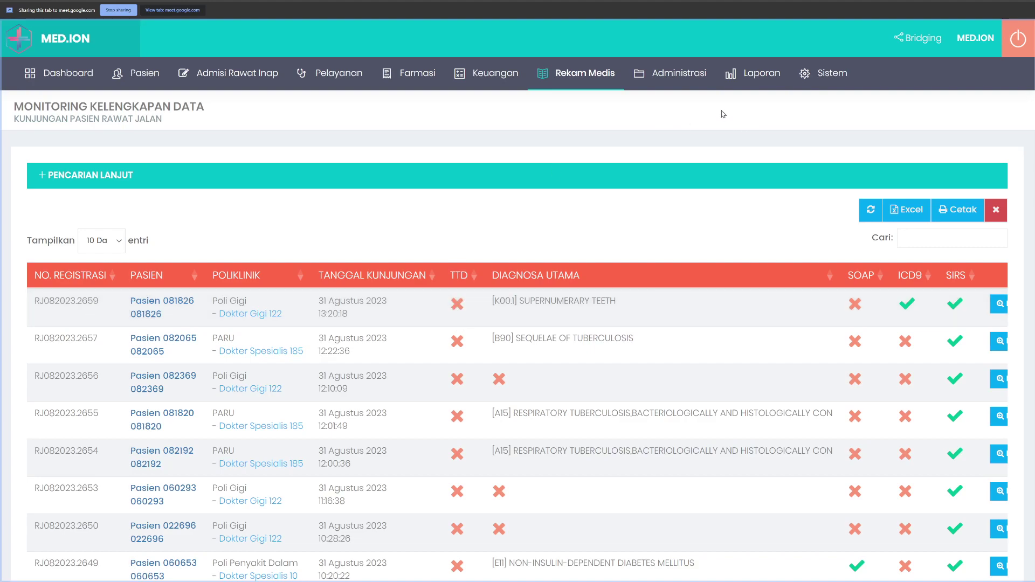
# Step: Log out and sign in as the specialist doctor with their username, password and captcha code
pyautogui.click(1012, 48)
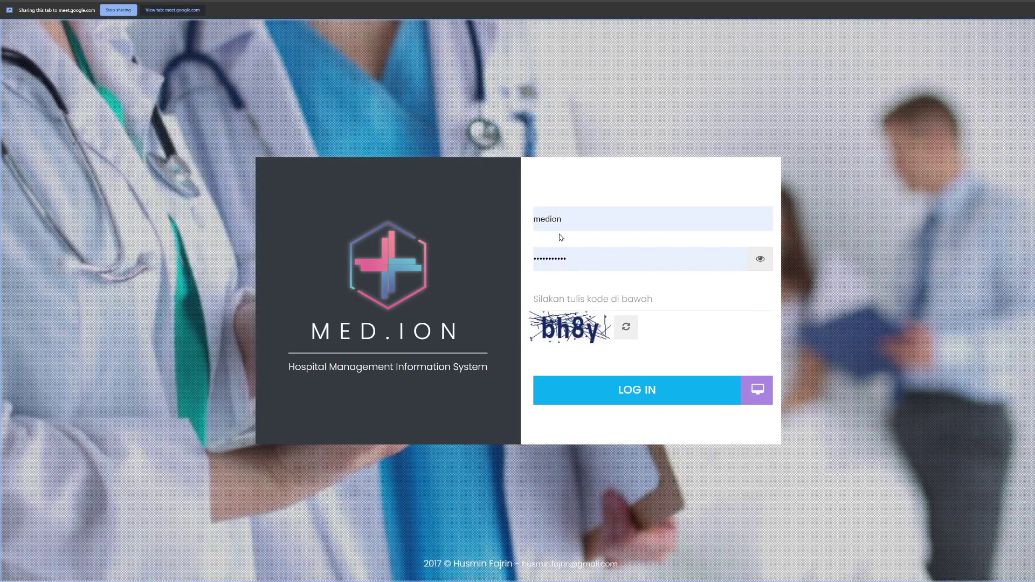
pyautogui.doubleClick(569, 218)
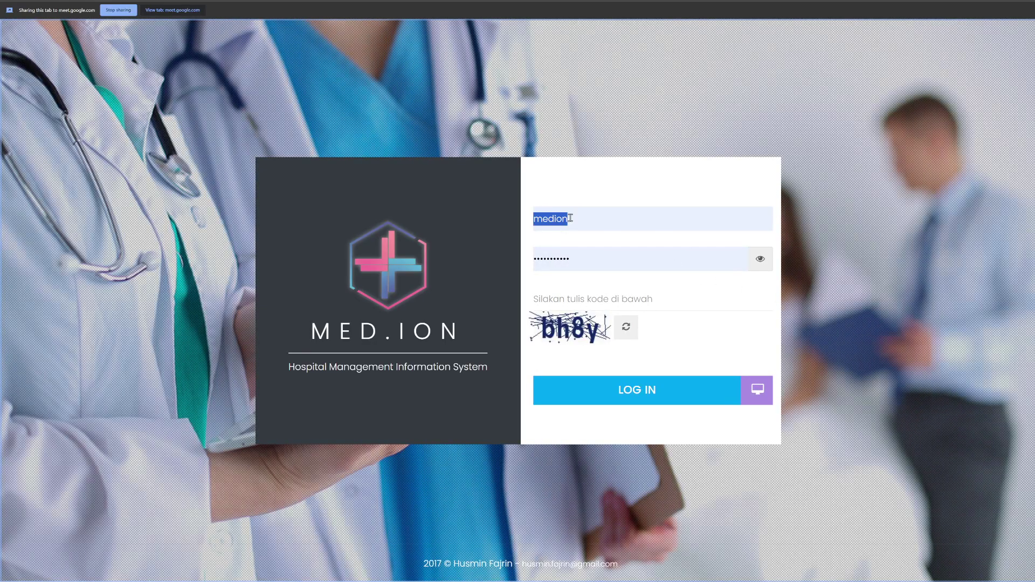
pyautogui.press('Tab')
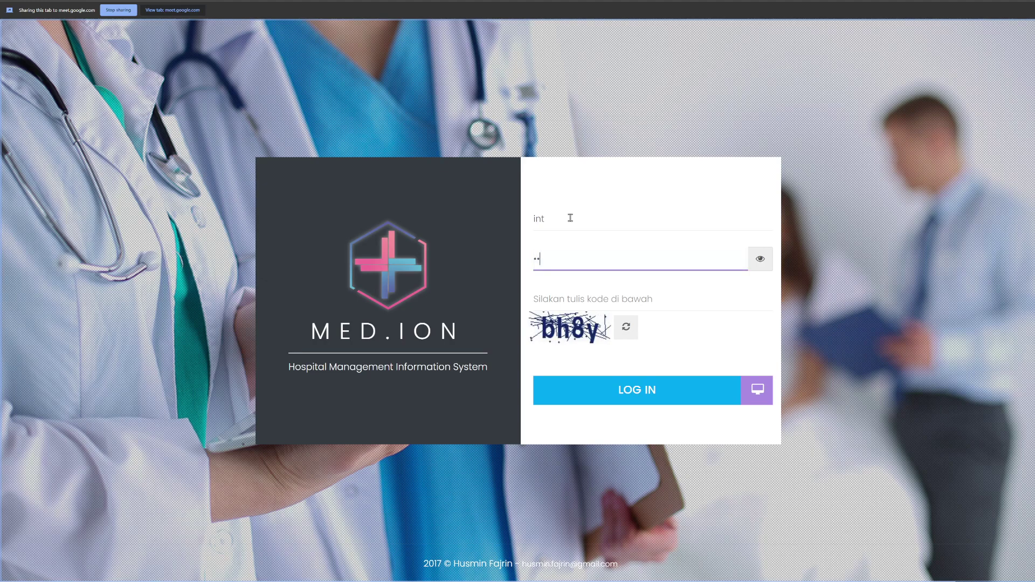
pyautogui.press('Tab')
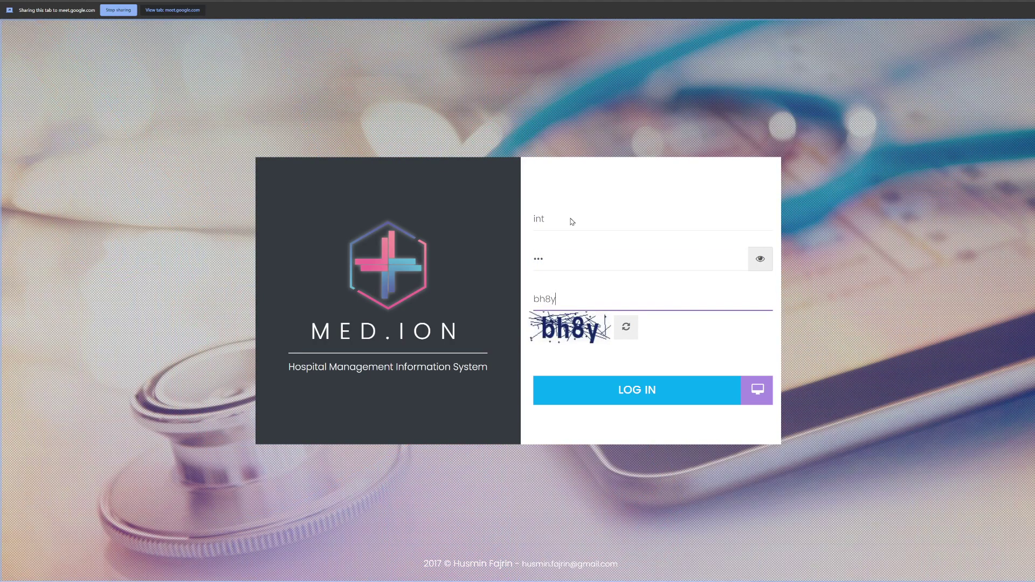
pyautogui.press('Return')
pyautogui.click(312, 72)
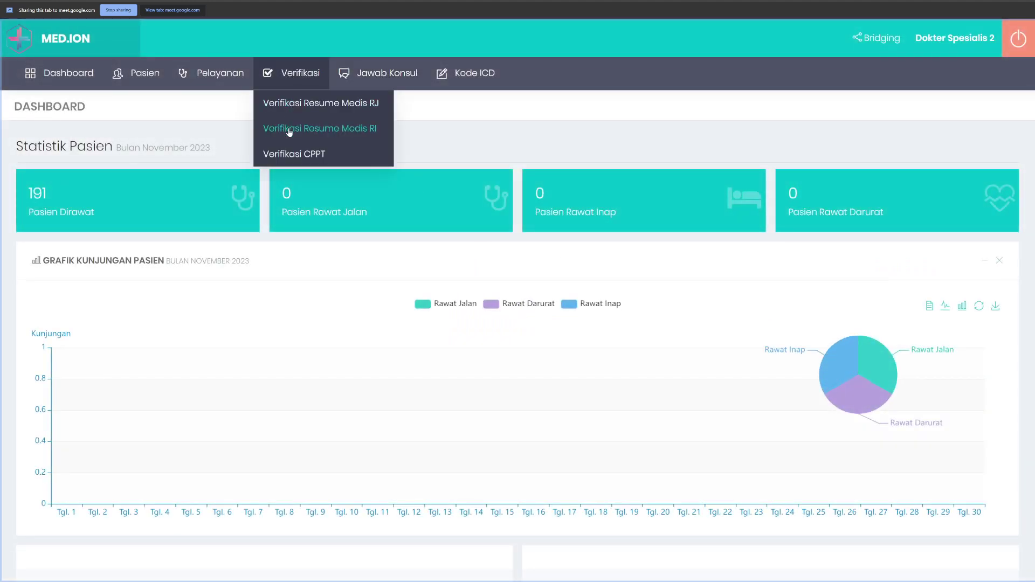
# Step: Open the first unverified outpatient resume's details and display its Resume Medis
pyautogui.click(349, 104)
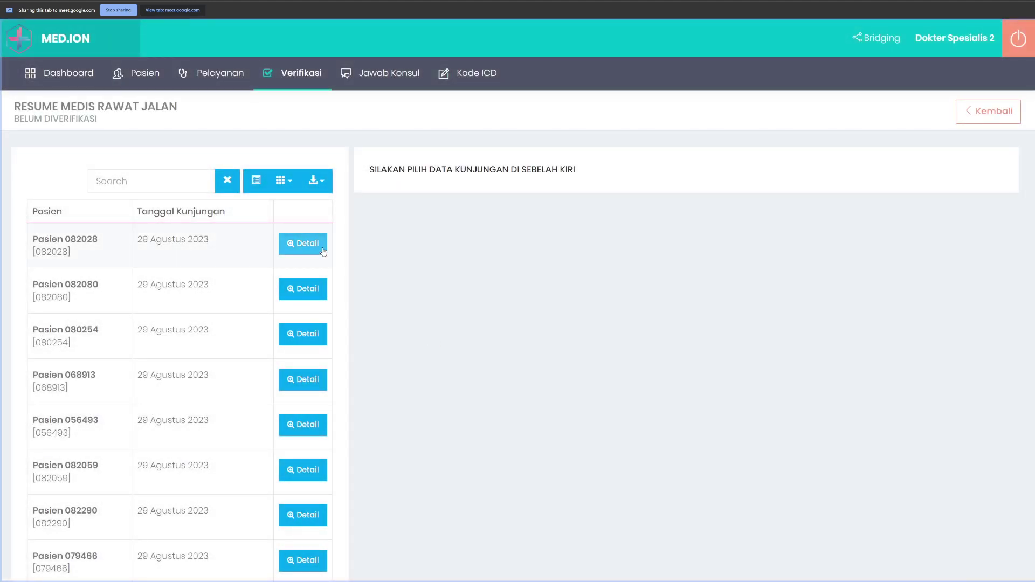
pyautogui.click(302, 244)
pyautogui.scroll(-2, 559, 305)
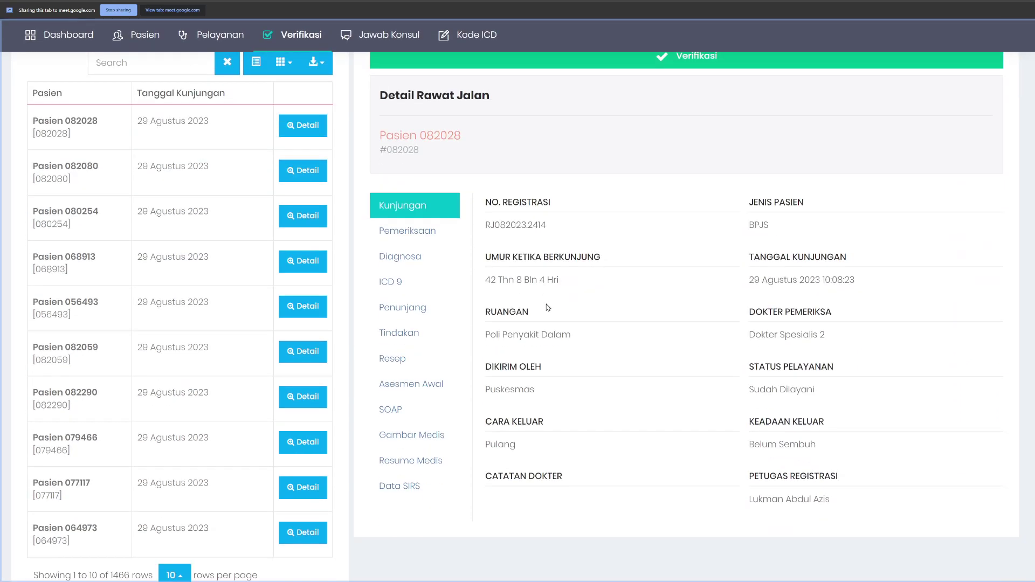
pyautogui.click(411, 460)
pyautogui.scroll(-4, 861, 489)
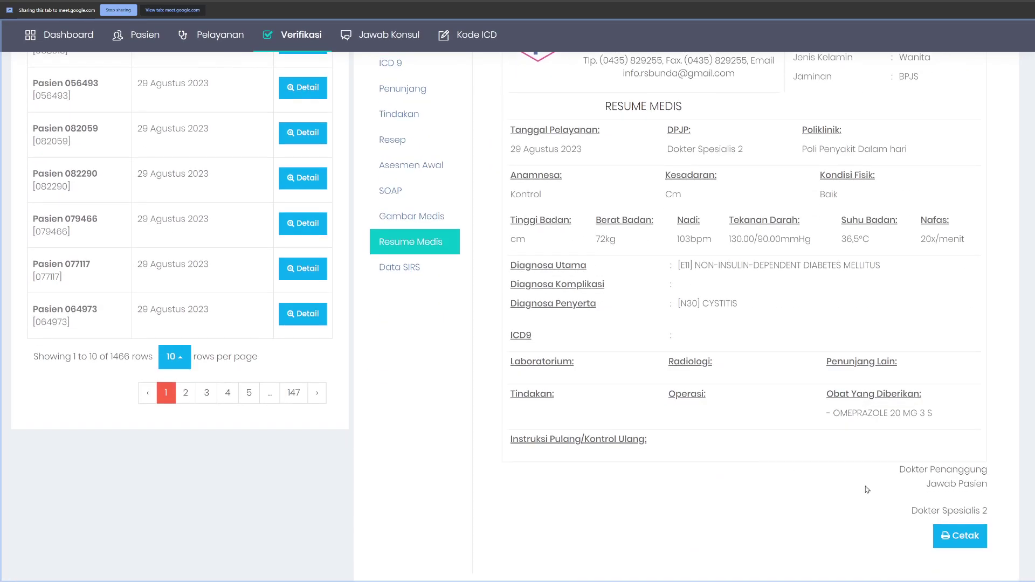
pyautogui.scroll(1, 938, 489)
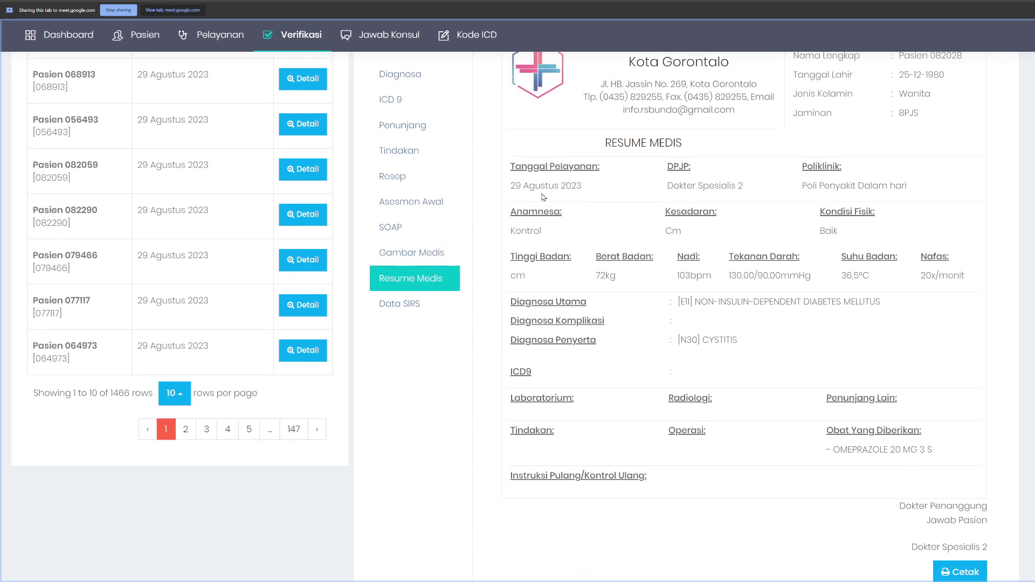
pyautogui.scroll(2, 591, 203)
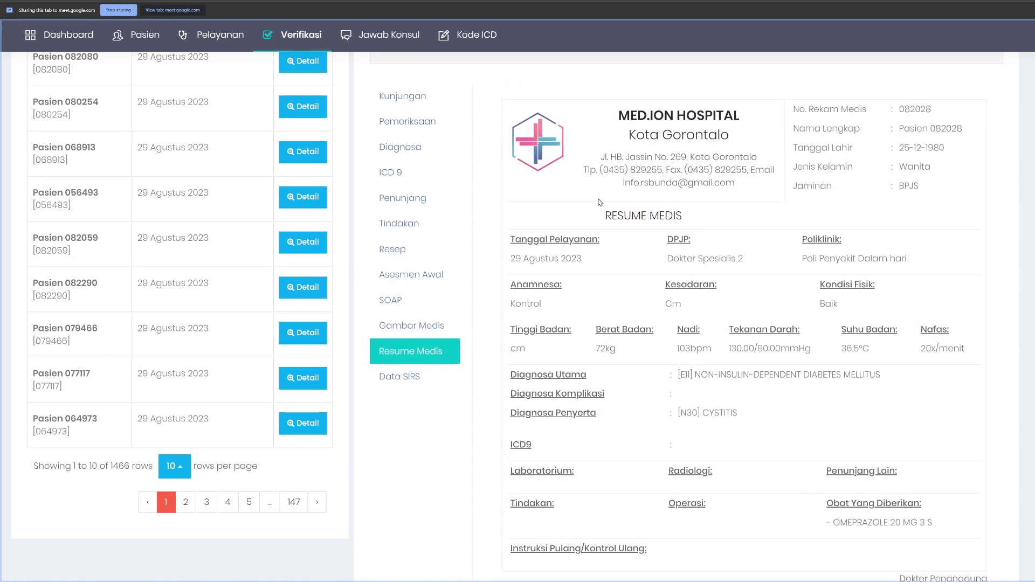
pyautogui.scroll(-3, 548, 142)
# Step: Review the resume's anamnesis Kontrol, consciousness Cm, condition Baik, weight 72kg and breathing rate
pyautogui.moveTo(515, 129); pyautogui.dragTo(909, 150)
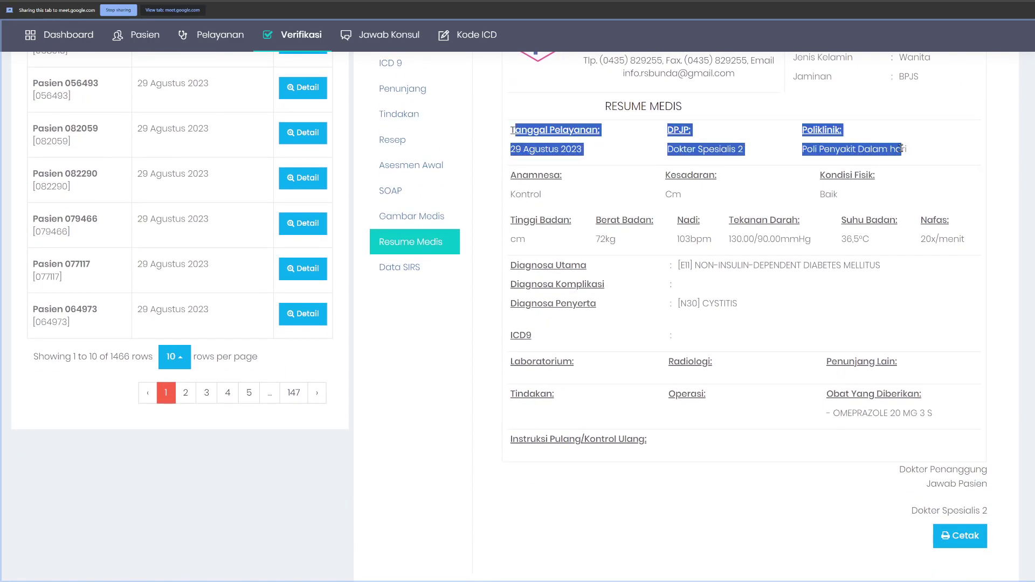
pyautogui.click(911, 143)
pyautogui.doubleClick(520, 198)
pyautogui.click(620, 198)
pyautogui.doubleClick(669, 196)
pyautogui.doubleClick(828, 194)
pyautogui.click(660, 189)
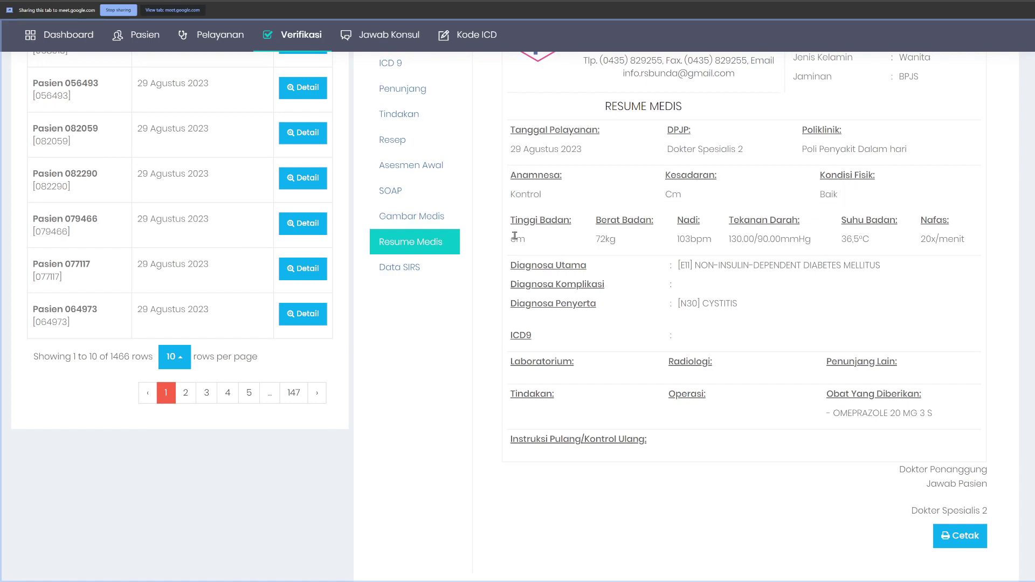
pyautogui.moveTo(595, 238); pyautogui.dragTo(627, 241)
pyautogui.moveTo(922, 240); pyautogui.dragTo(959, 239)
pyautogui.tripleClick(941, 221)
# Step: Check the resume's diagnoses E11 and N30 Cystitis, the OMEPRAZOLE prescription and doctor's signature
pyautogui.moveTo(544, 266); pyautogui.dragTo(781, 265)
pyautogui.click(781, 265)
pyautogui.moveTo(571, 303); pyautogui.dragTo(782, 310)
pyautogui.click(782, 311)
pyautogui.moveTo(838, 396); pyautogui.dragTo(917, 415)
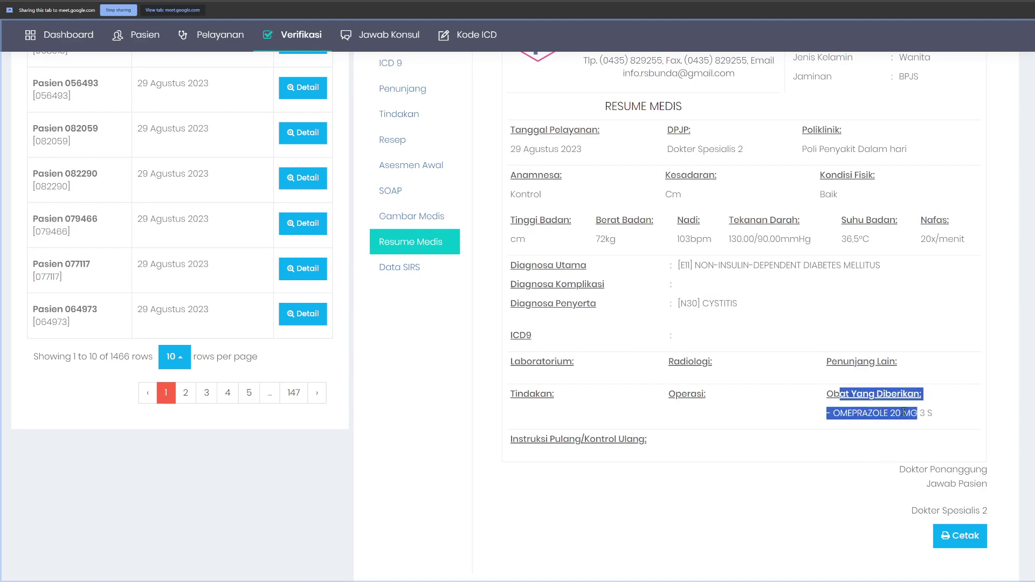
pyautogui.click(616, 380)
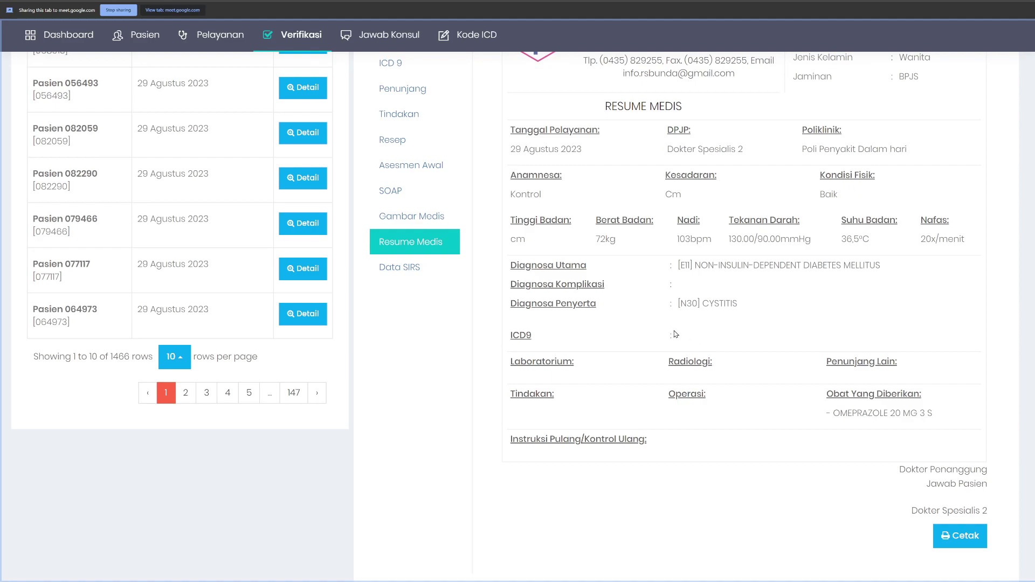
pyautogui.scroll(1, 714, 362)
pyautogui.scroll(-2, 717, 363)
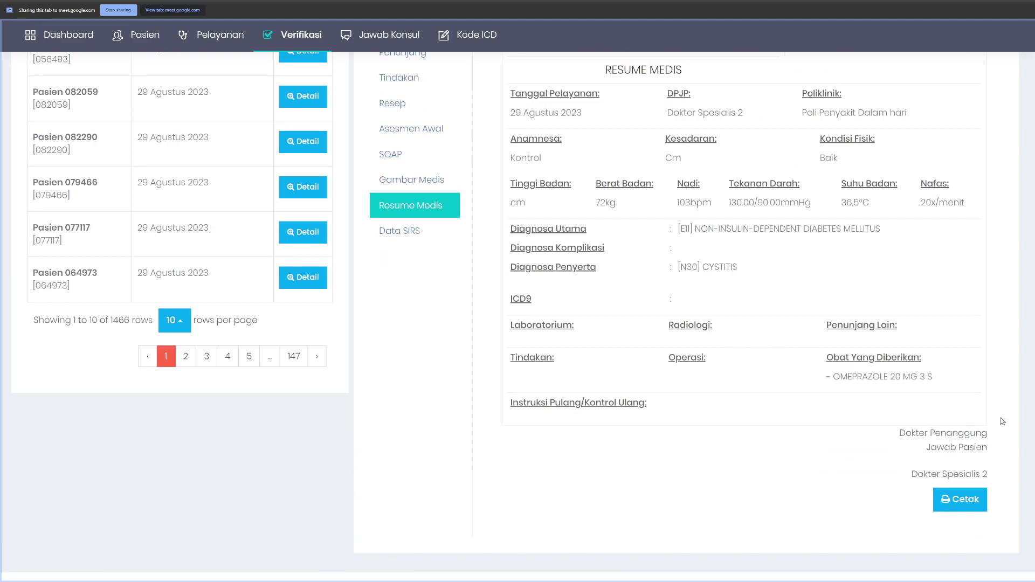
pyautogui.moveTo(930, 445); pyautogui.dragTo(977, 464)
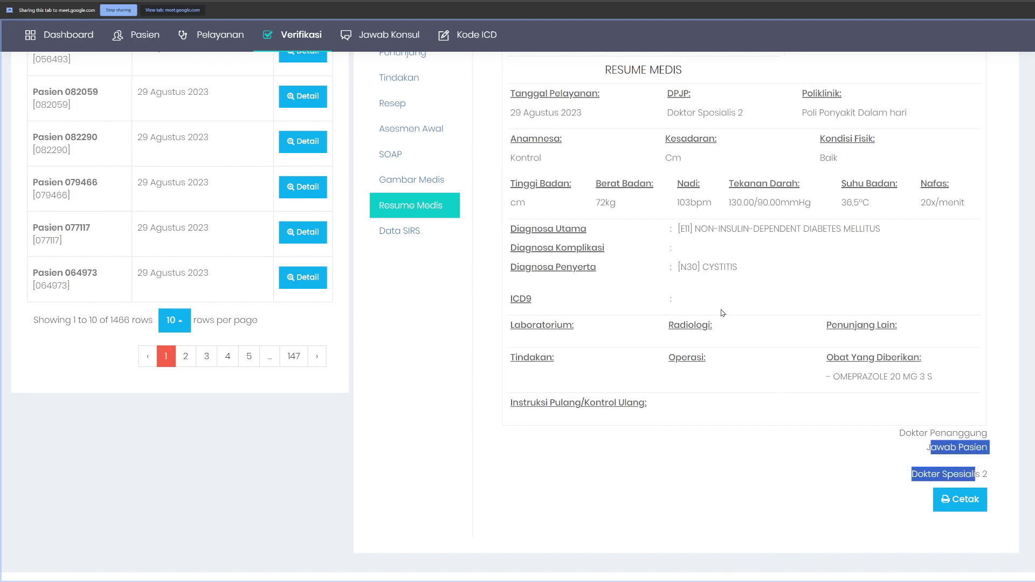
pyautogui.scroll(6, 728, 315)
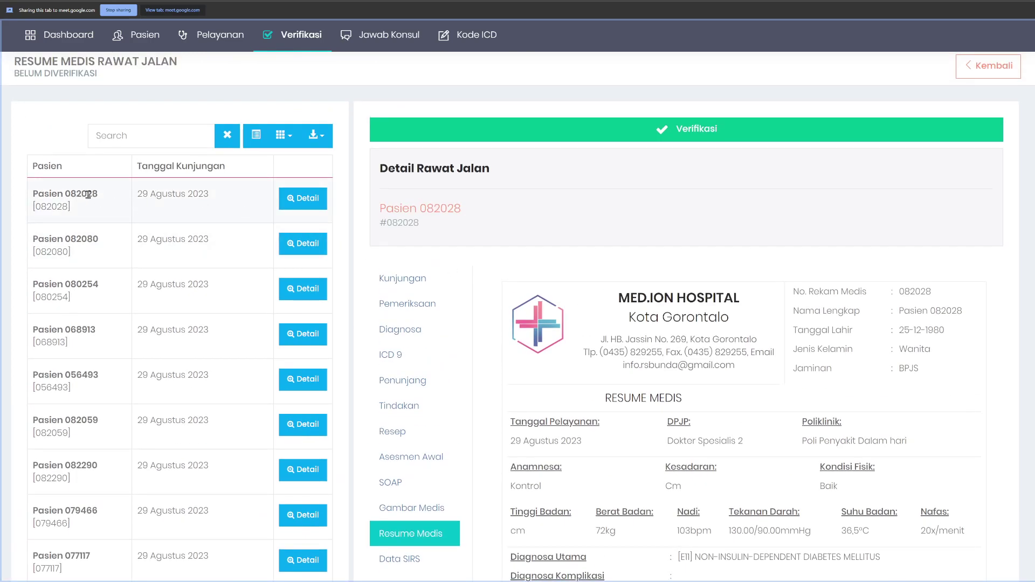
# Step: Copy the patient number, review the visit registration details, and start verifying the visit
pyautogui.doubleClick(83, 193)
pyautogui.hotkey('ctrl', 'c')
pyautogui.click(402, 278)
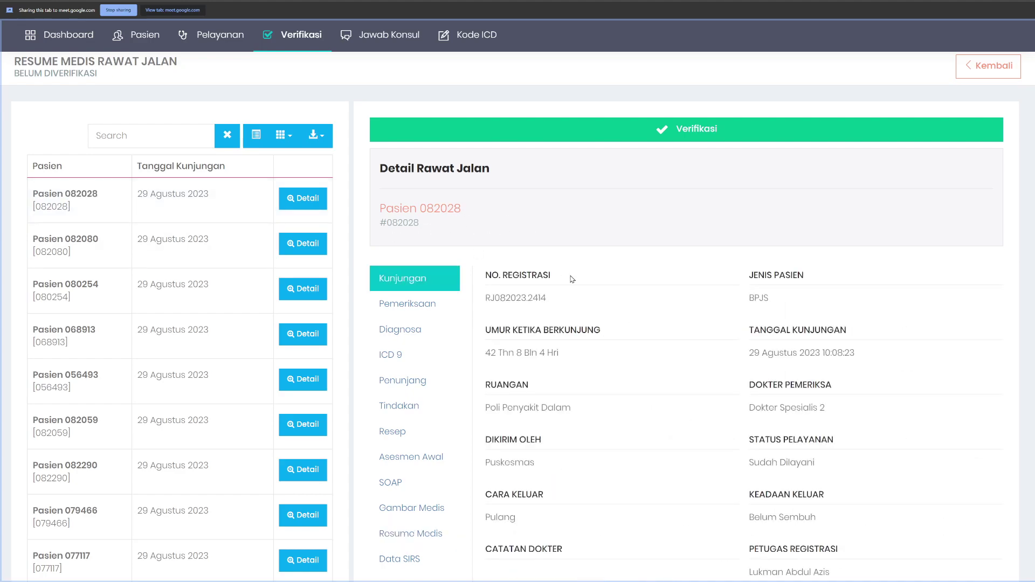
pyautogui.doubleClick(506, 298)
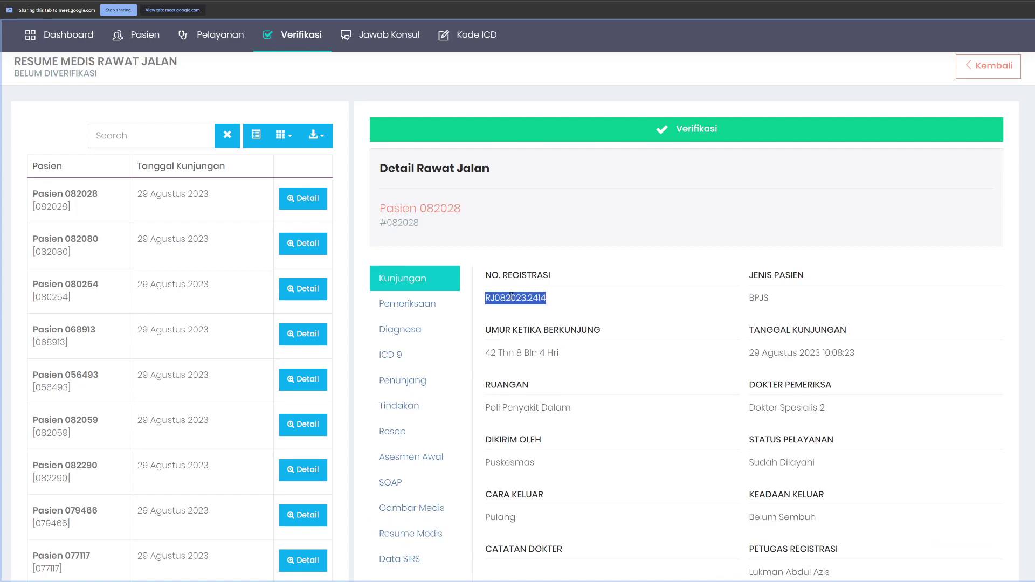
pyautogui.click(668, 189)
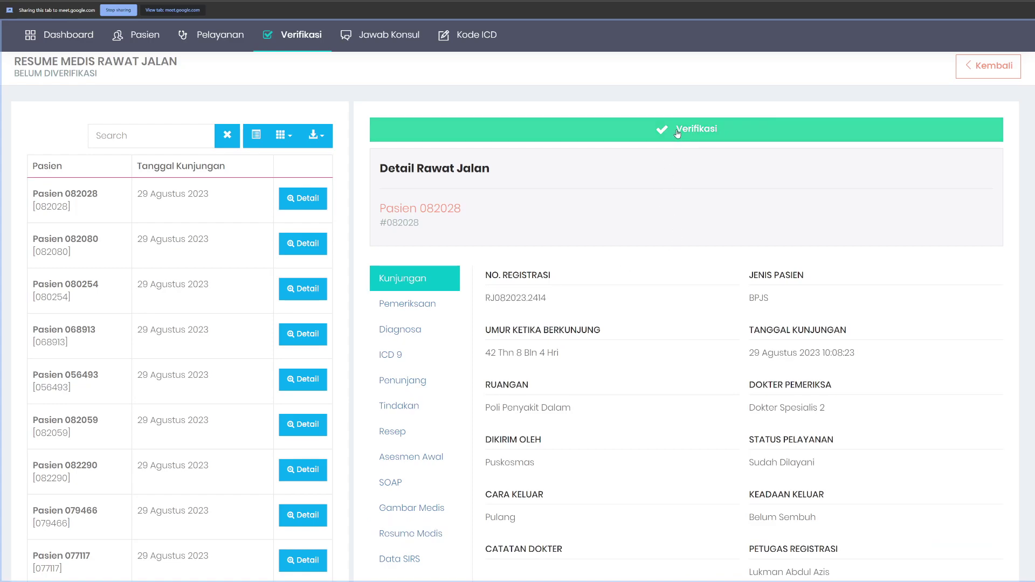
pyautogui.click(677, 134)
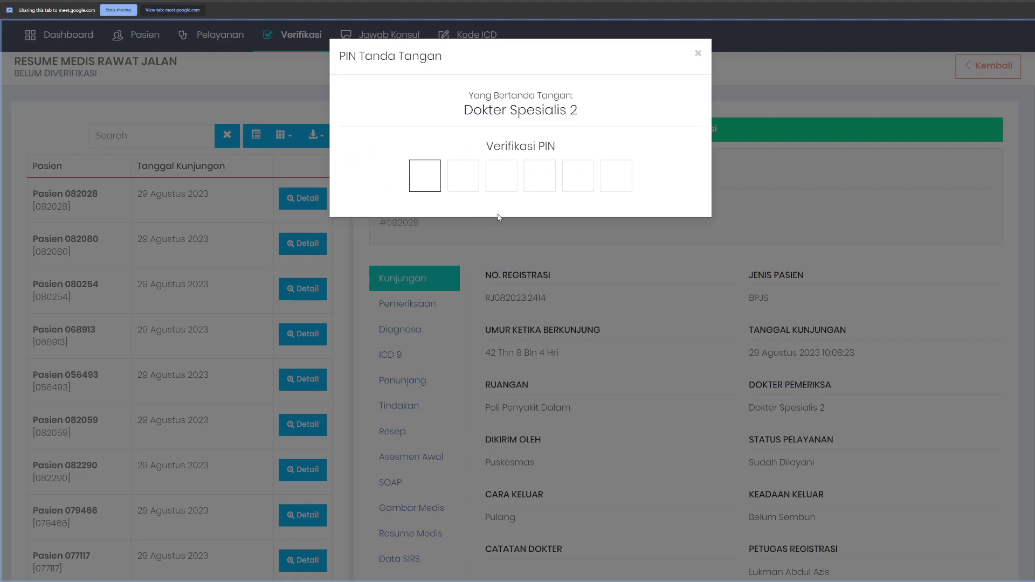
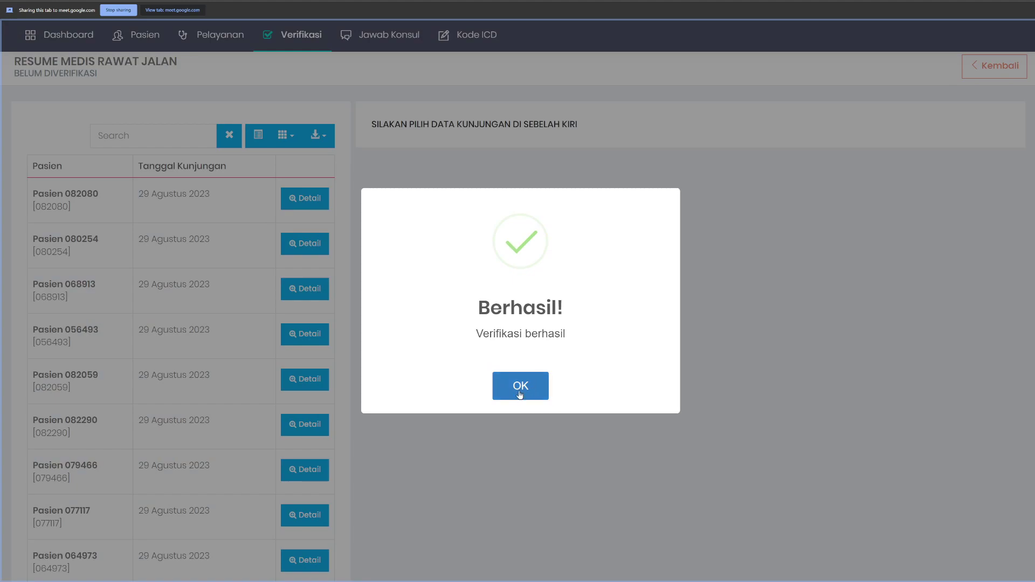
# Step: Enter the signature PIN and confirm the verified patient no longer appears in the search
pyautogui.click(521, 387)
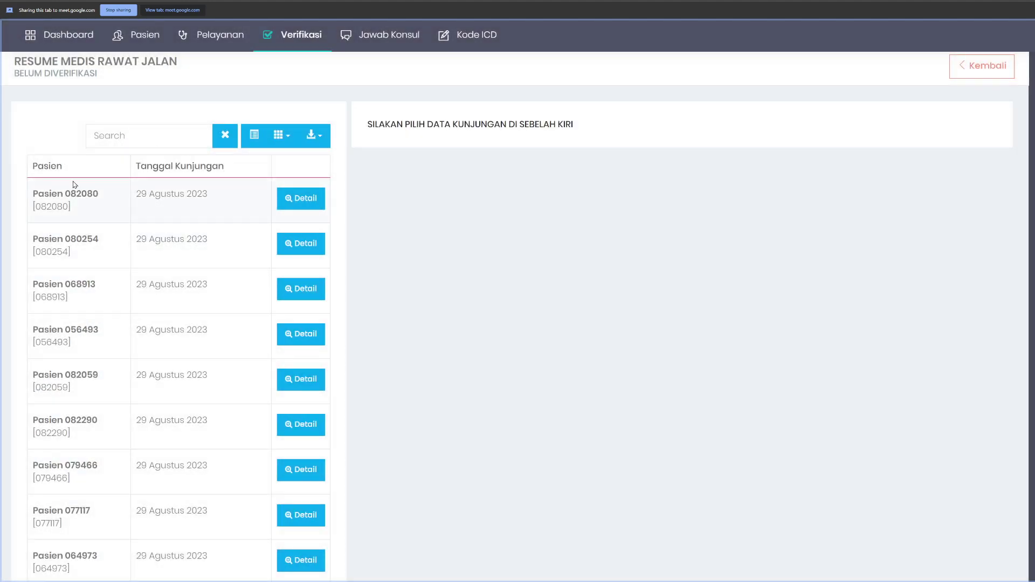
pyautogui.click(137, 135)
pyautogui.hotkey('ctrl', 'v')
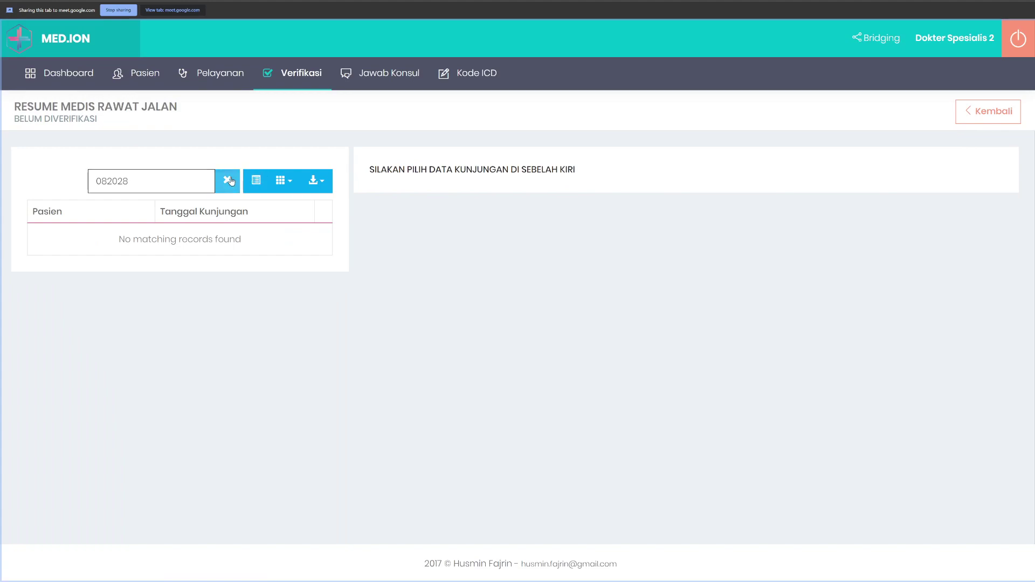
pyautogui.click(227, 180)
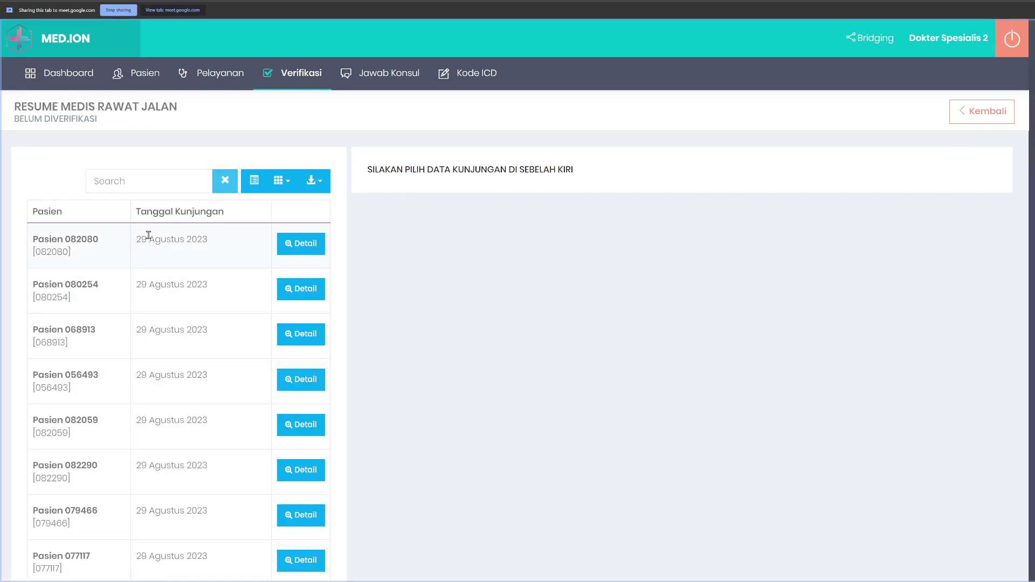
# Step: Look over the remaining unverified list and log out of the specialist doctor account
pyautogui.scroll(-1, 178, 260)
pyautogui.scroll(-4, 178, 261)
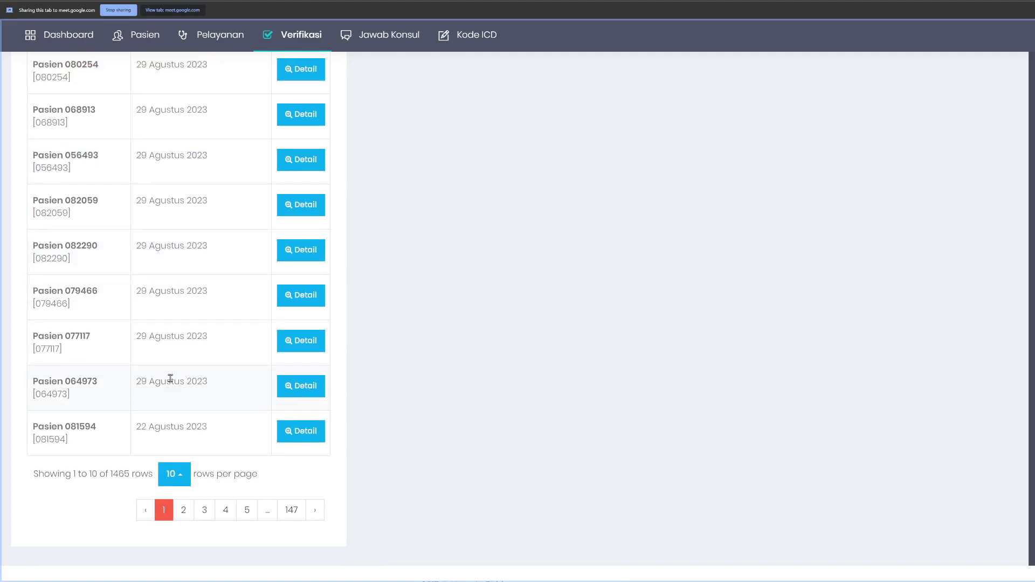
pyautogui.scroll(4, 168, 376)
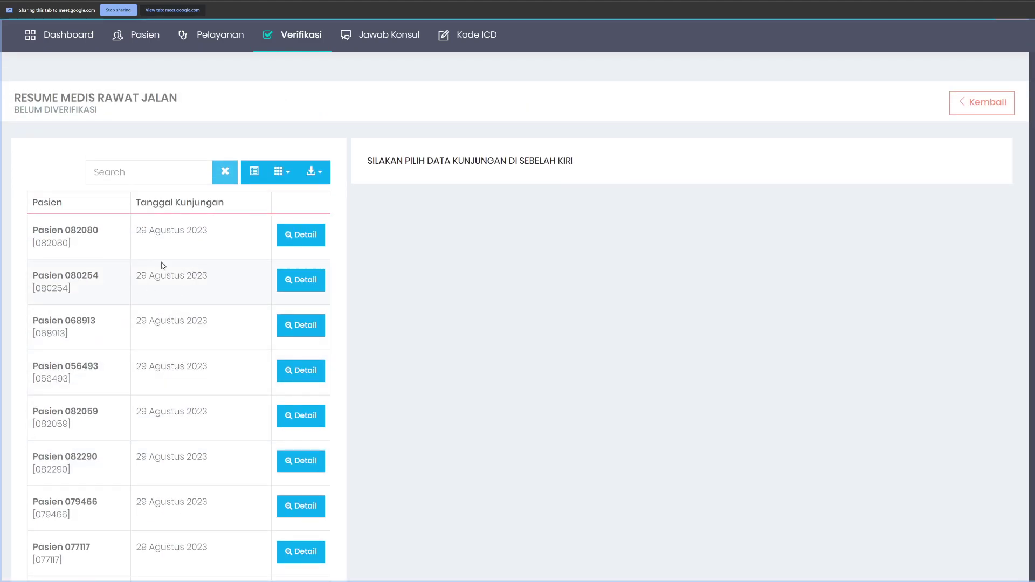
pyautogui.scroll(1, 386, 201)
pyautogui.moveTo(270, 114)
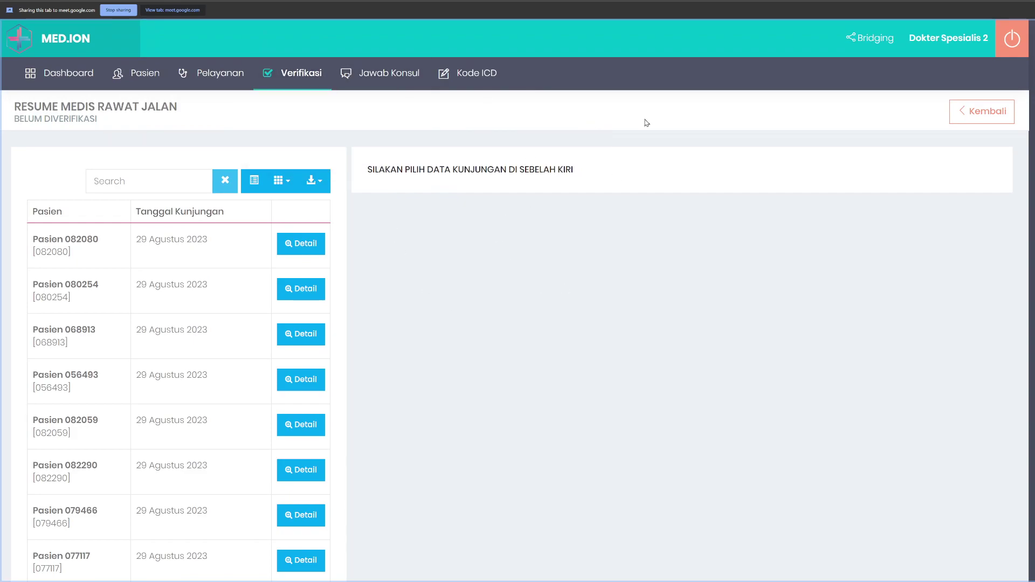
pyautogui.click(1012, 39)
# Step: Log in with the captcha code and open the Rawat Jalan outpatient visit list
pyautogui.click(584, 301)
pyautogui.write('9')
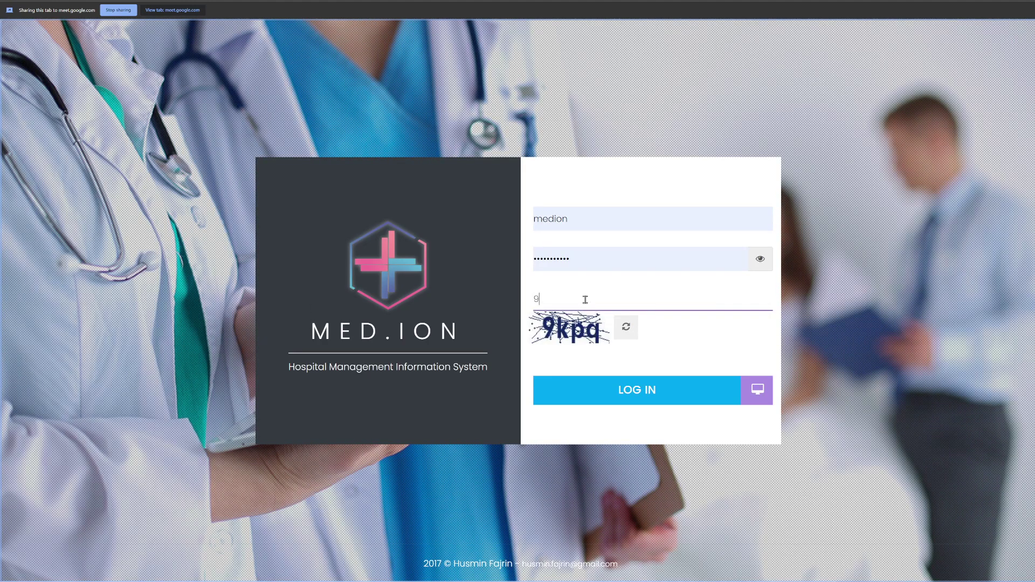
pyautogui.write('kpq')
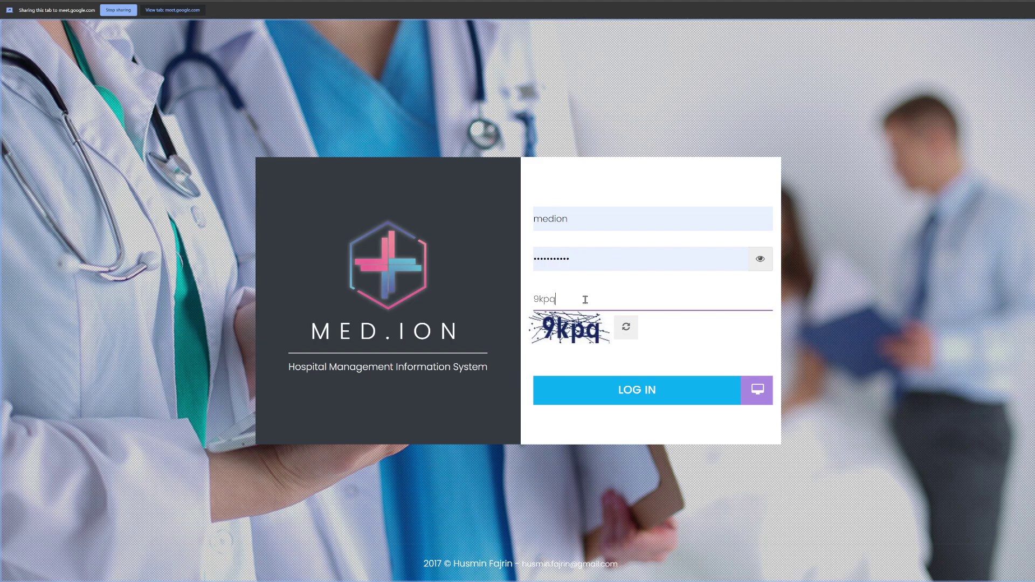
pyautogui.press('Return')
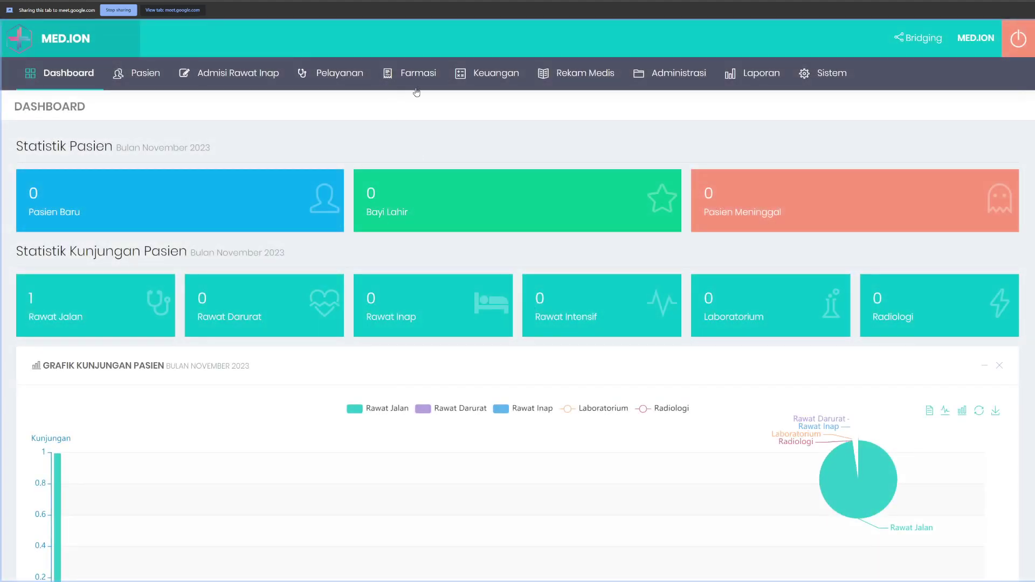
pyautogui.moveTo(339, 73)
pyautogui.moveTo(345, 102)
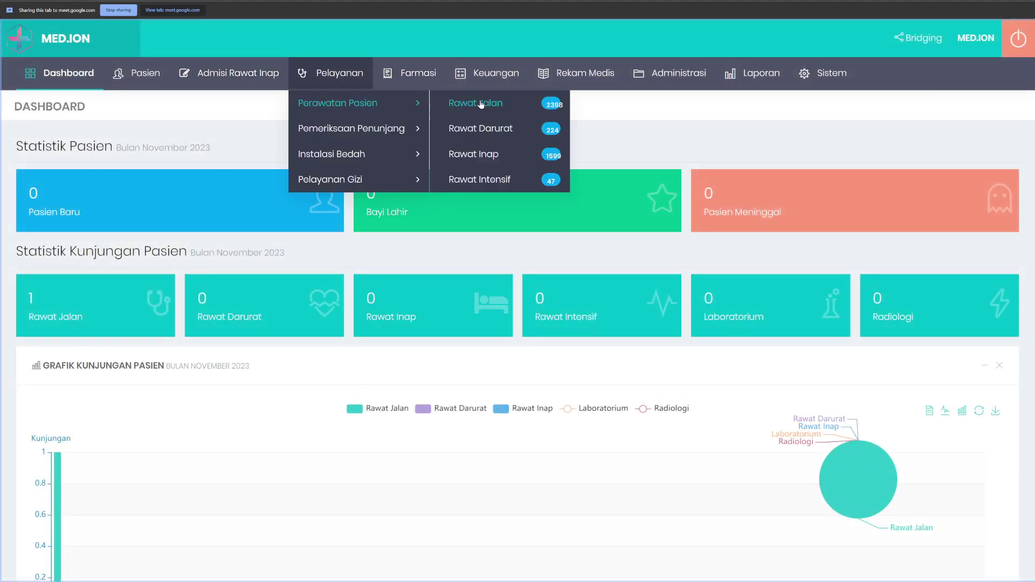
pyautogui.click(480, 103)
# Step: Search the outpatient visits for 'spesialis 2'
pyautogui.scroll(-2, 521, 279)
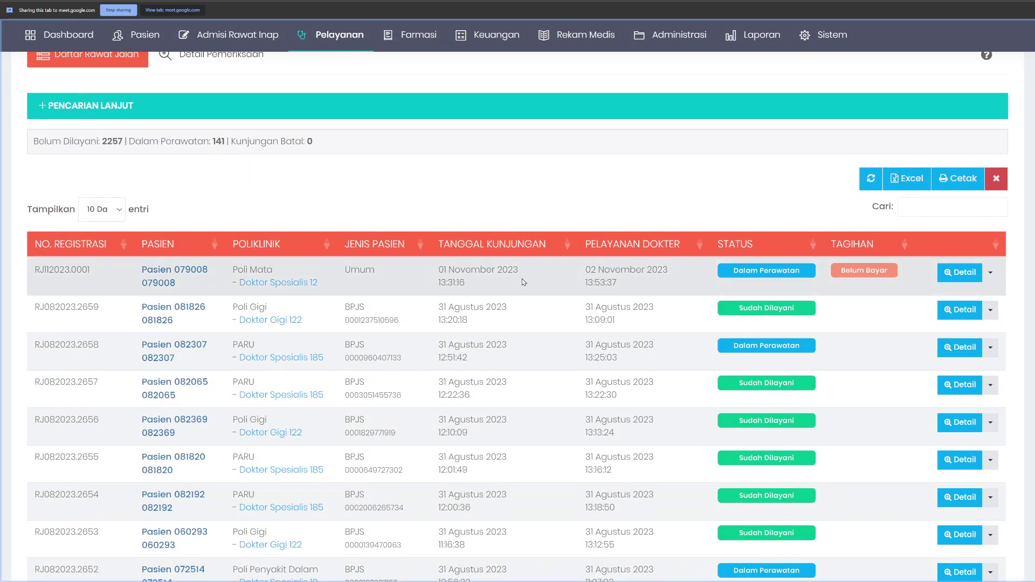
pyautogui.scroll(-3, 534, 313)
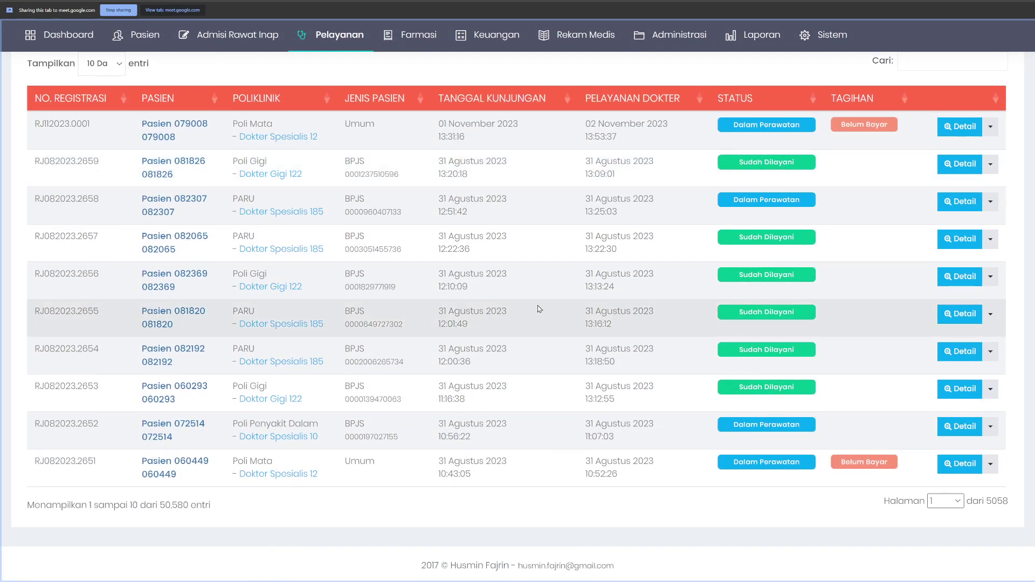
pyautogui.scroll(1, 539, 309)
pyautogui.click(929, 133)
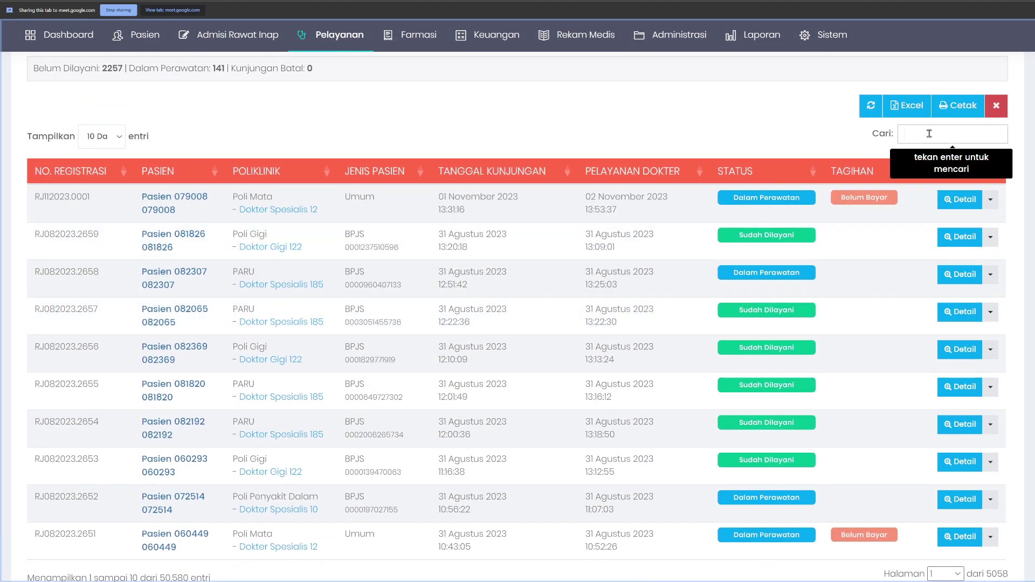
pyautogui.write('spesialis 2')
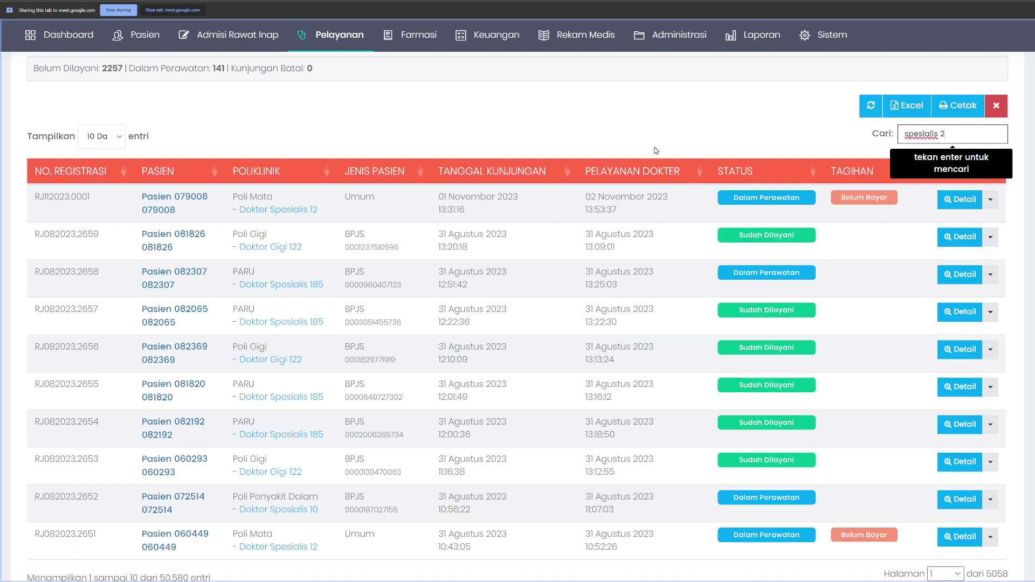
pyautogui.press('Return')
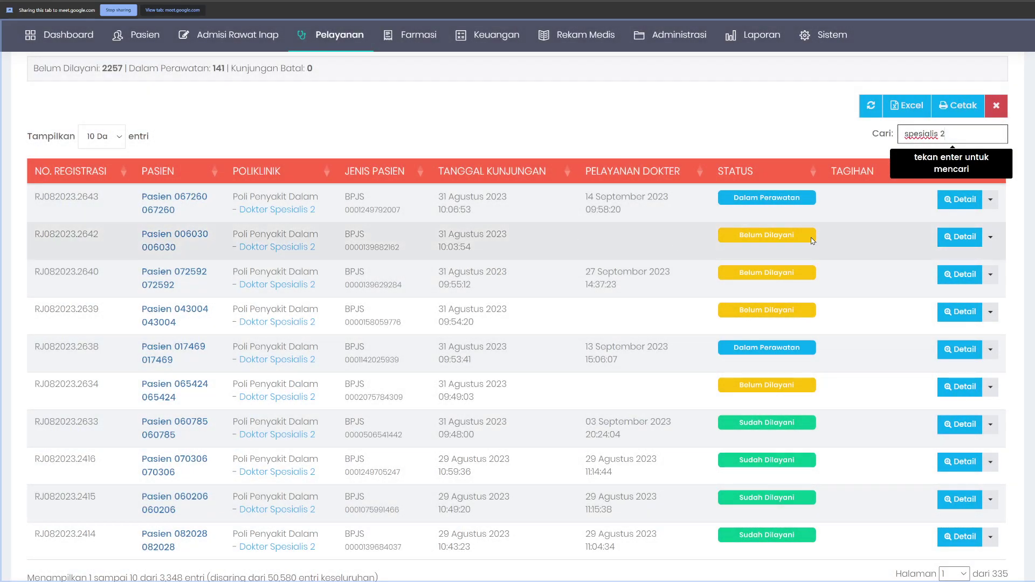
# Step: View the served 09:48 visit's medical resume and return to the outpatient list
pyautogui.click(957, 427)
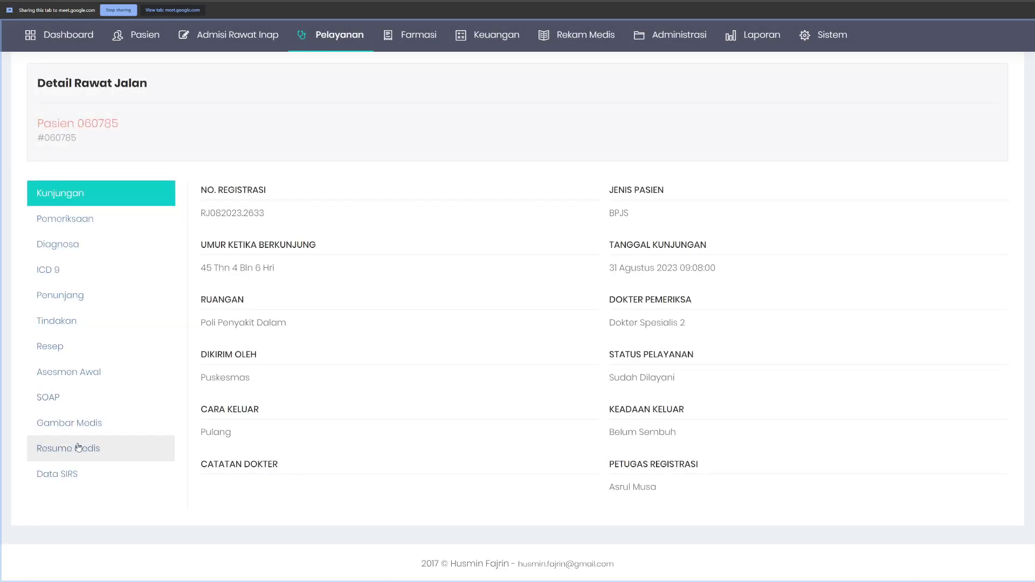
pyautogui.click(70, 451)
pyautogui.scroll(-5, 777, 347)
pyautogui.scroll(5, 777, 347)
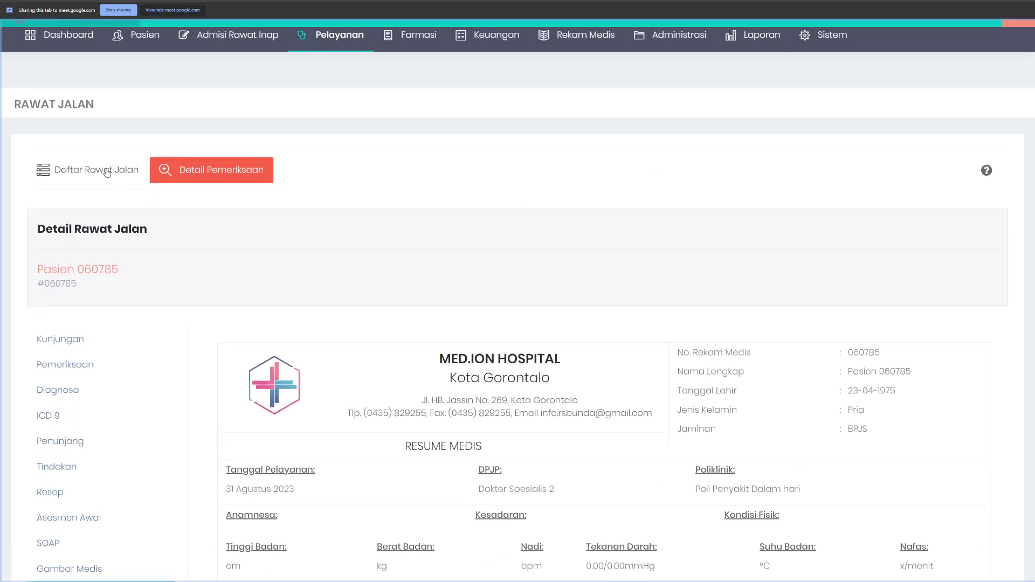
pyautogui.click(86, 168)
pyautogui.scroll(-3, 726, 372)
pyautogui.scroll(-2, 726, 372)
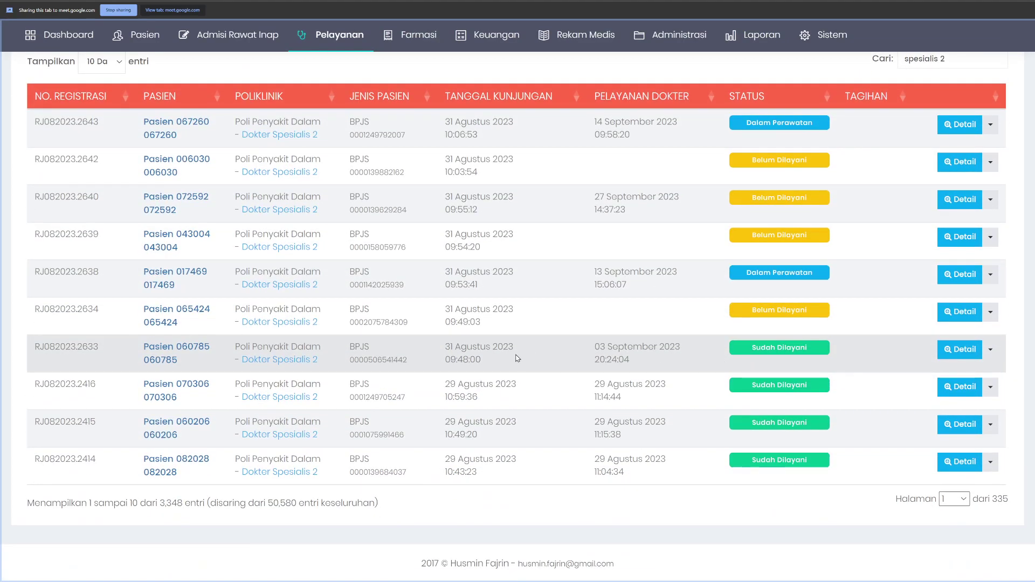
# Step: Open the Berkas claim files of the 09:48 visit on the Klaim BPJS tab
pyautogui.rightClick(560, 354)
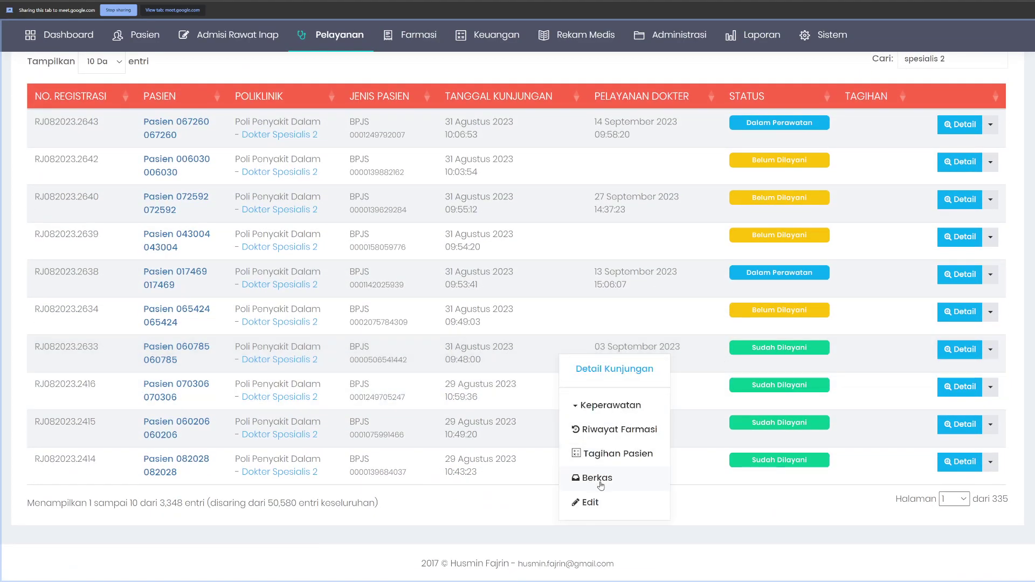
pyautogui.click(600, 479)
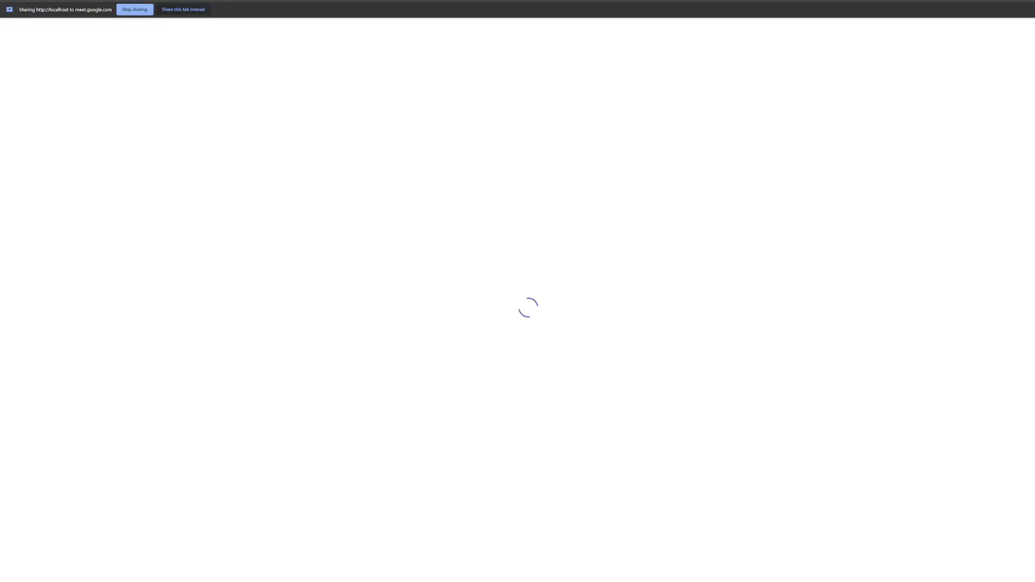
pyautogui.hotkey('ctrl', 'w')
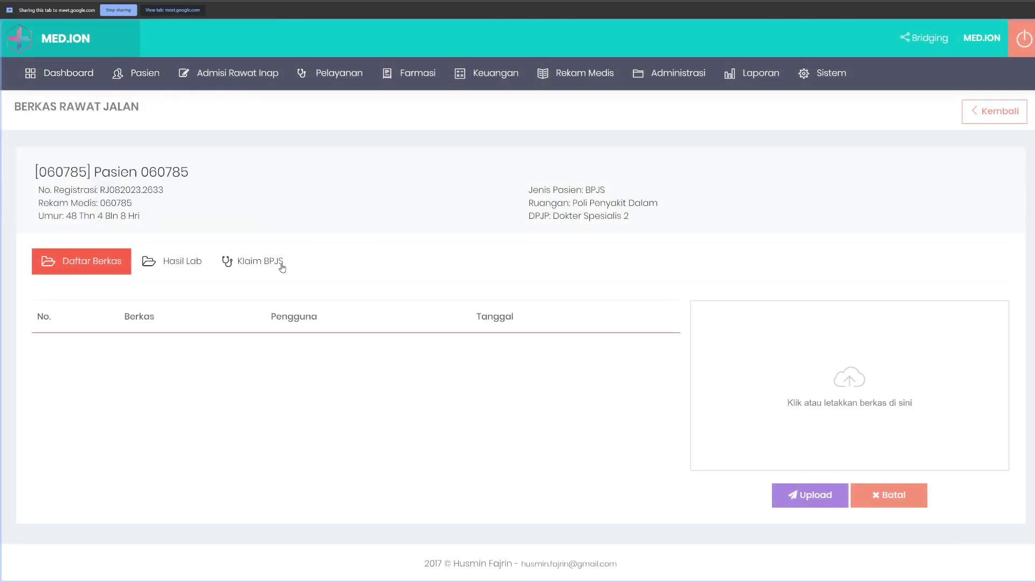
pyautogui.click(278, 261)
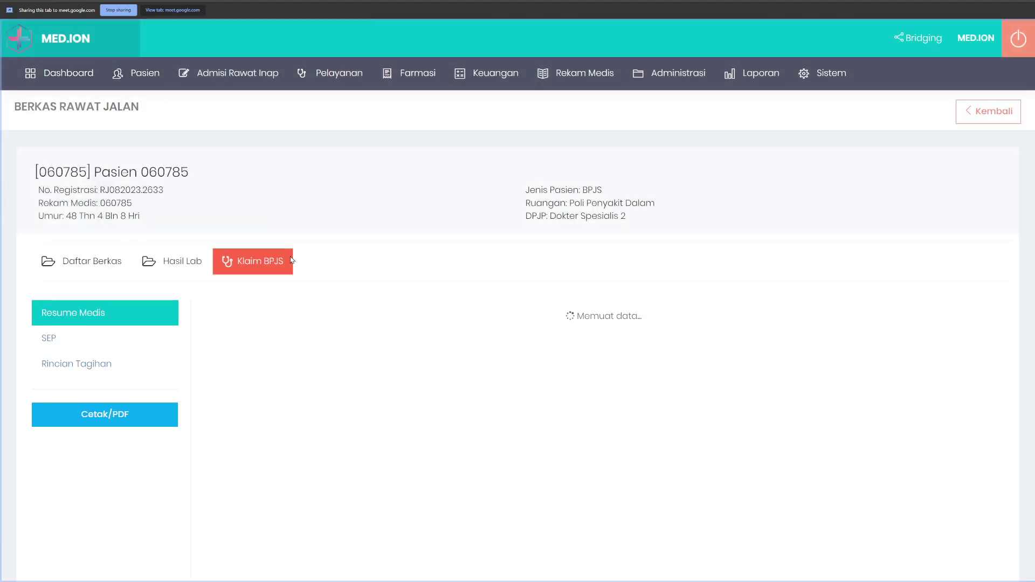
# Step: Review the visit's medical resume, SEP and itemised bill, ending on the resume
pyautogui.scroll(-4, 446, 272)
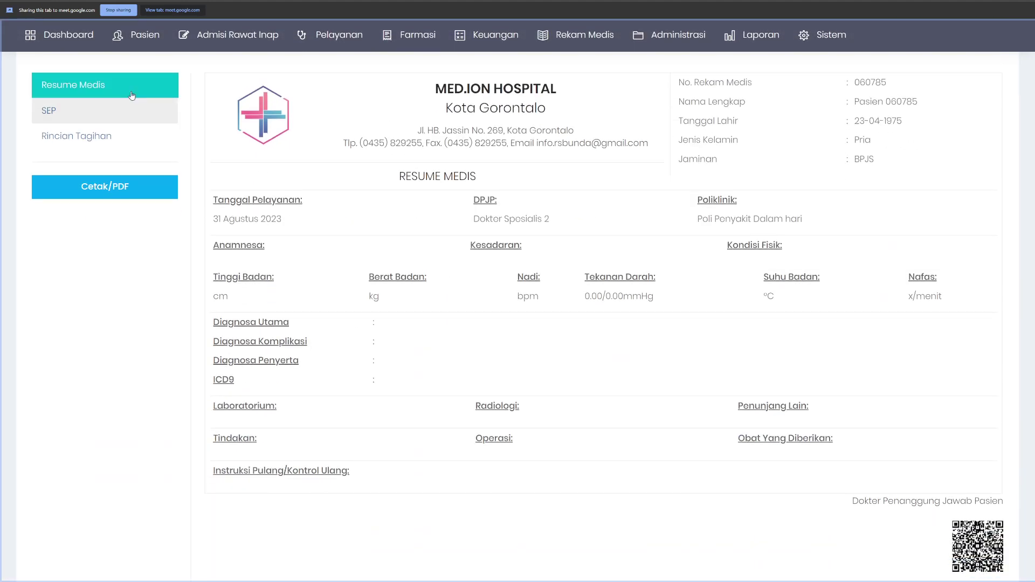
pyautogui.scroll(1, 257, 137)
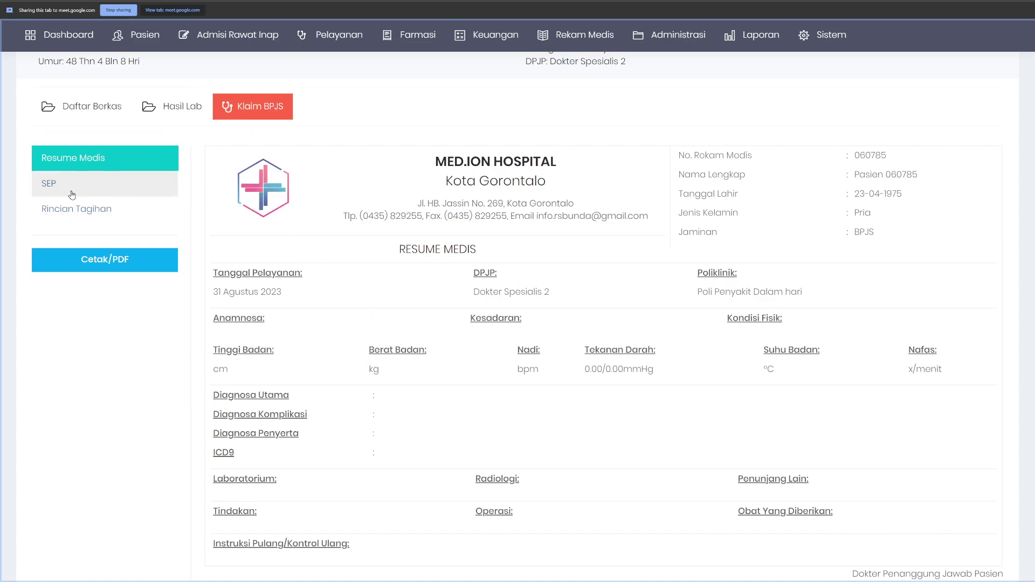
pyautogui.click(138, 189)
pyautogui.click(139, 206)
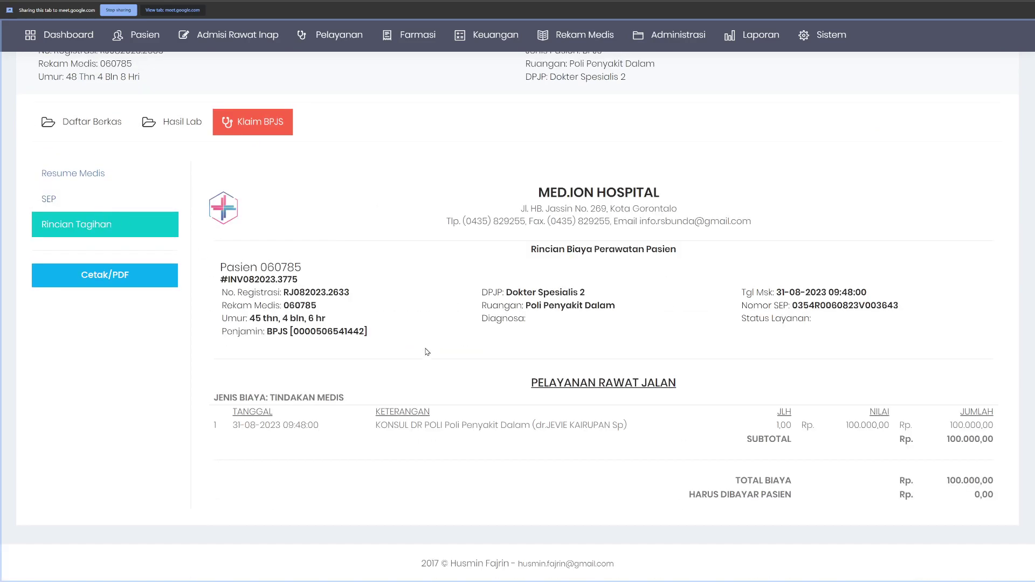
pyautogui.click(96, 172)
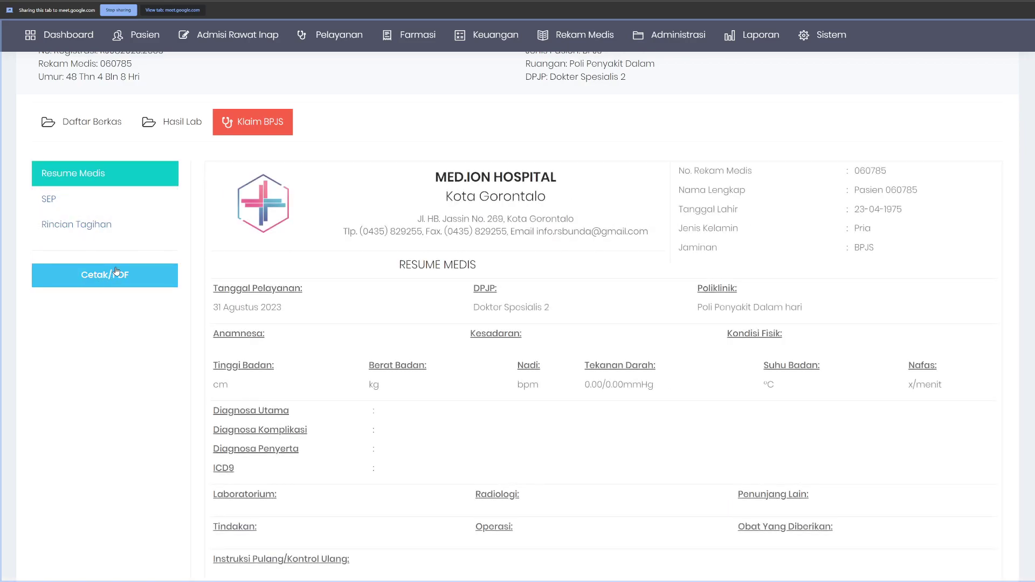
pyautogui.click(99, 281)
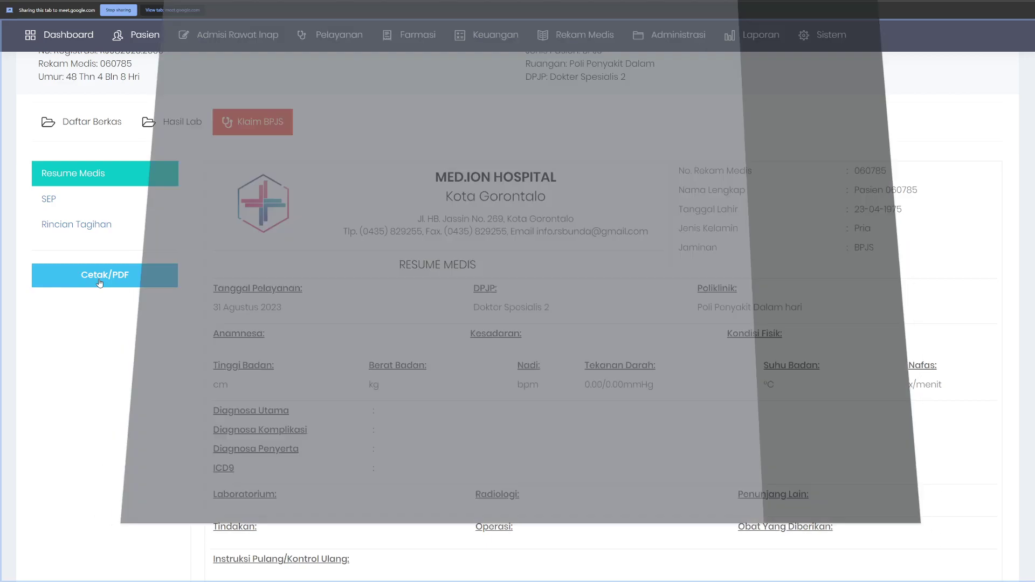
pyautogui.scroll(5, 423, 213)
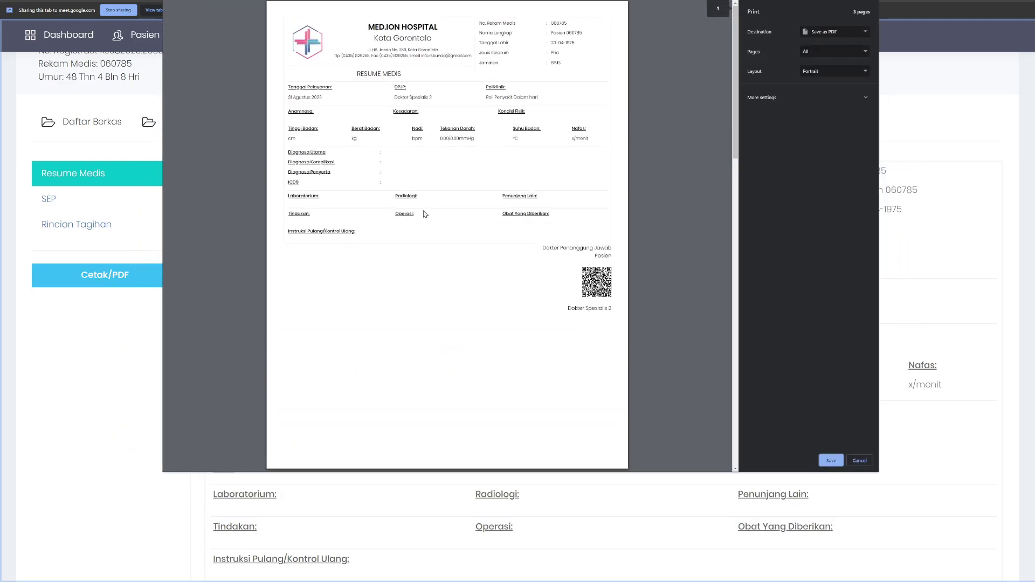
pyautogui.scroll(-15, 423, 211)
pyautogui.scroll(15, 421, 250)
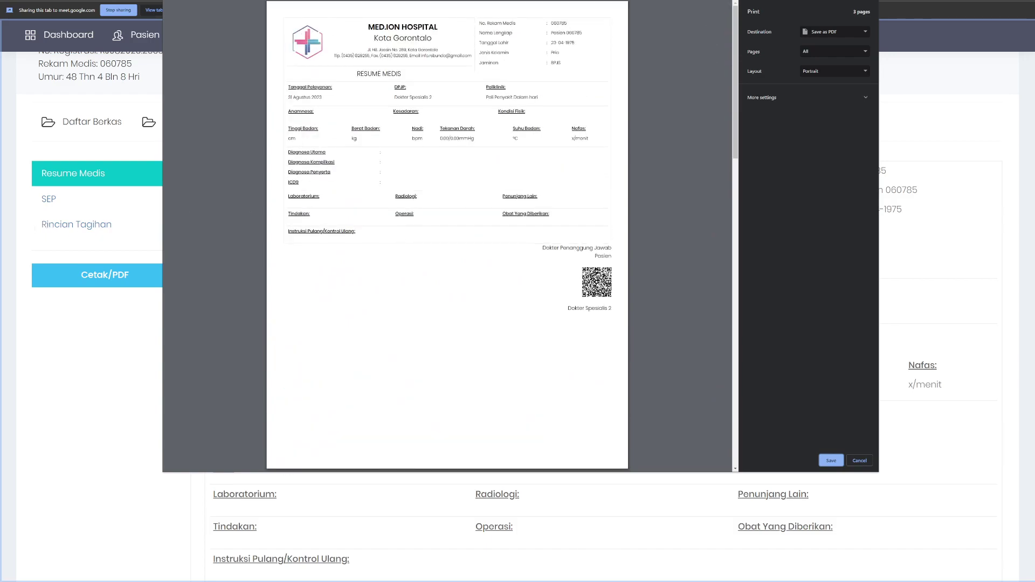
pyautogui.scroll(-5, 490, 262)
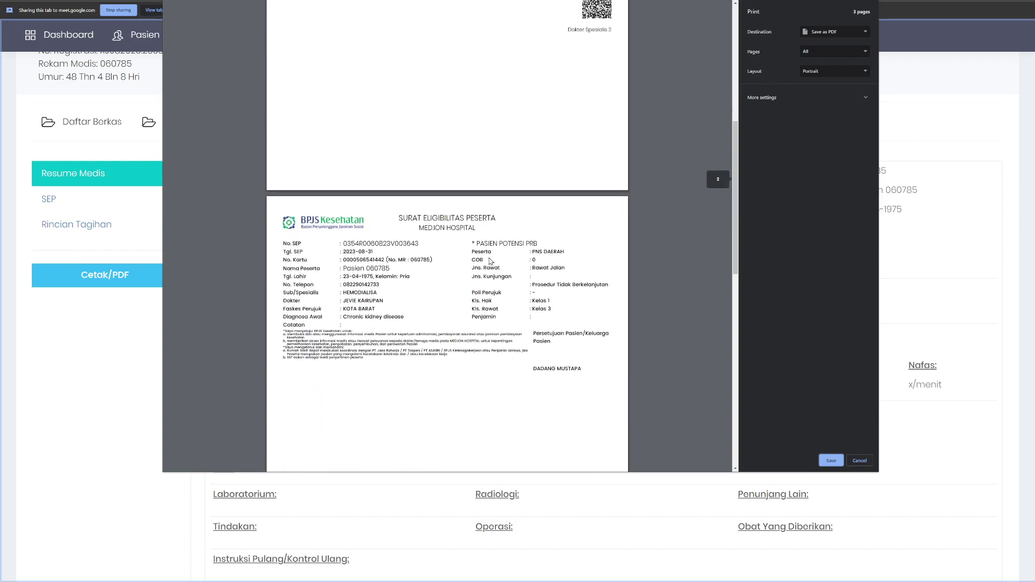
pyautogui.scroll(5, 491, 262)
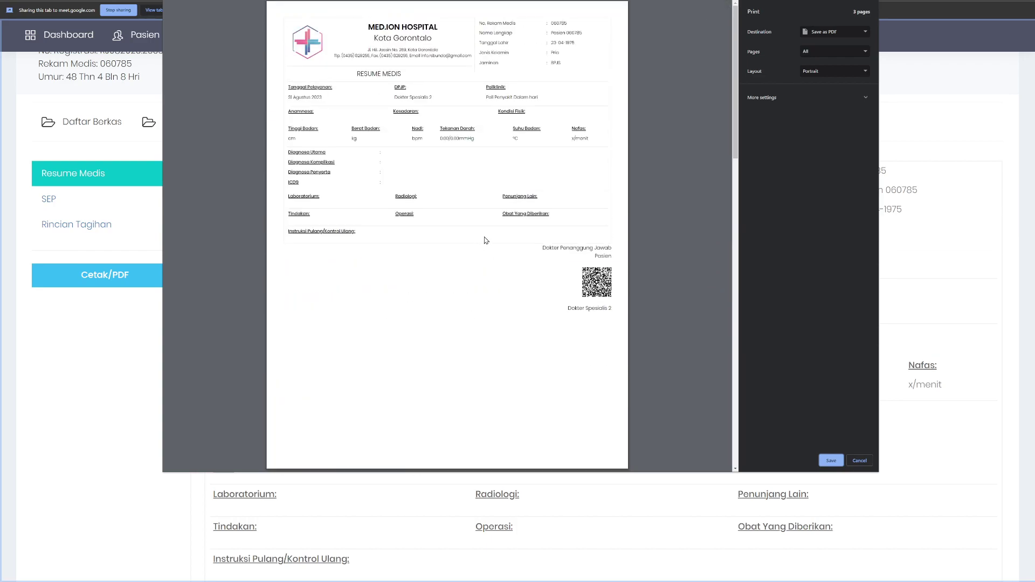
pyautogui.click(859, 460)
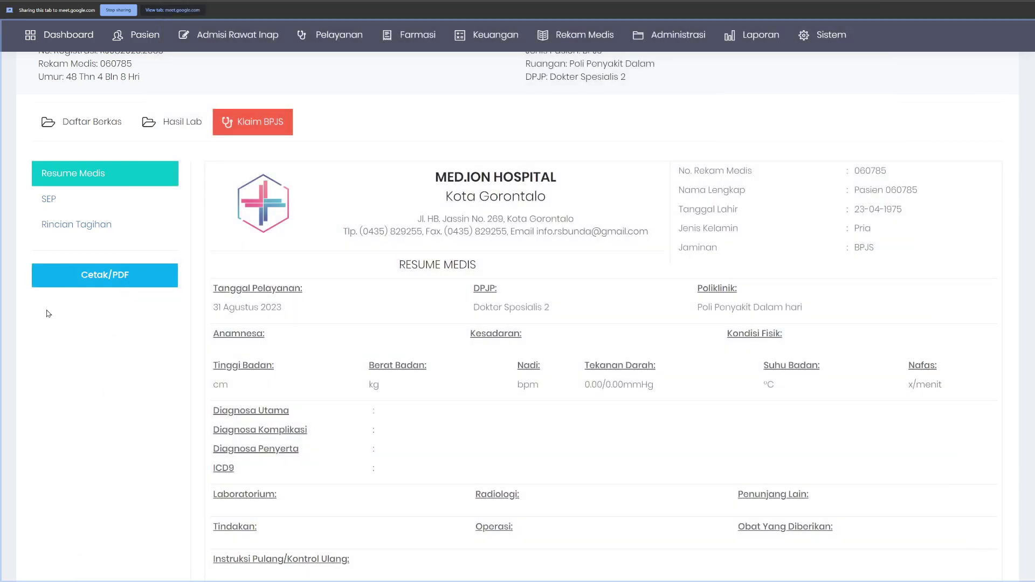
pyautogui.click(118, 284)
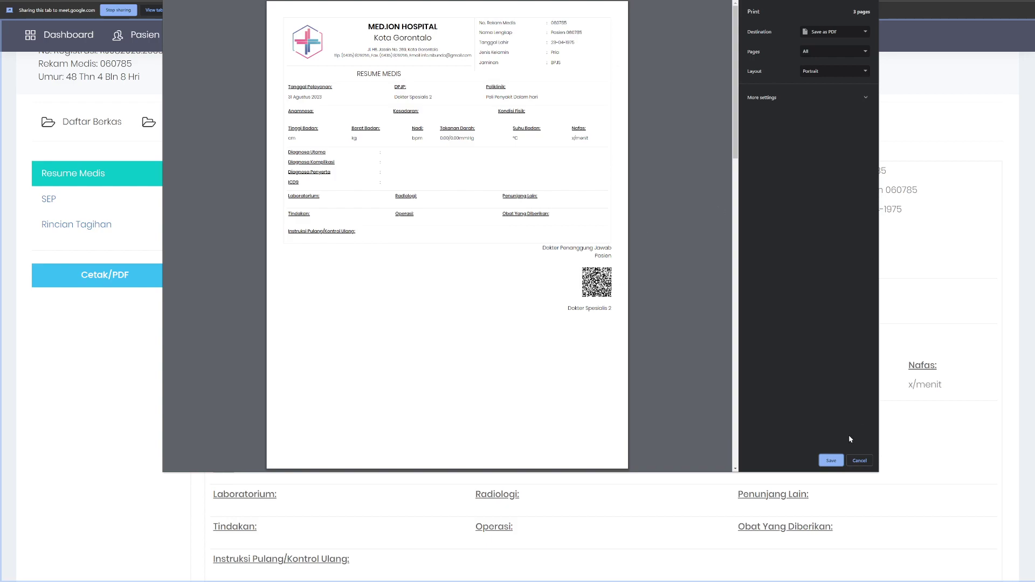
pyautogui.click(859, 460)
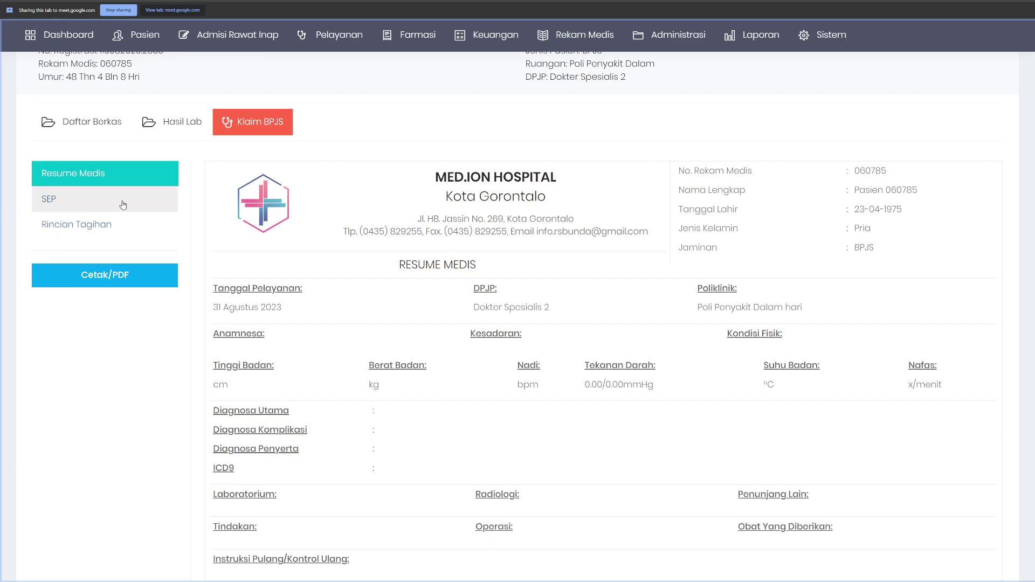
# Step: Open the laboratory examination list and copy a patient's medical record number
pyautogui.click(339, 35)
pyautogui.moveTo(420, 65)
pyautogui.moveTo(415, 91)
pyautogui.click(477, 91)
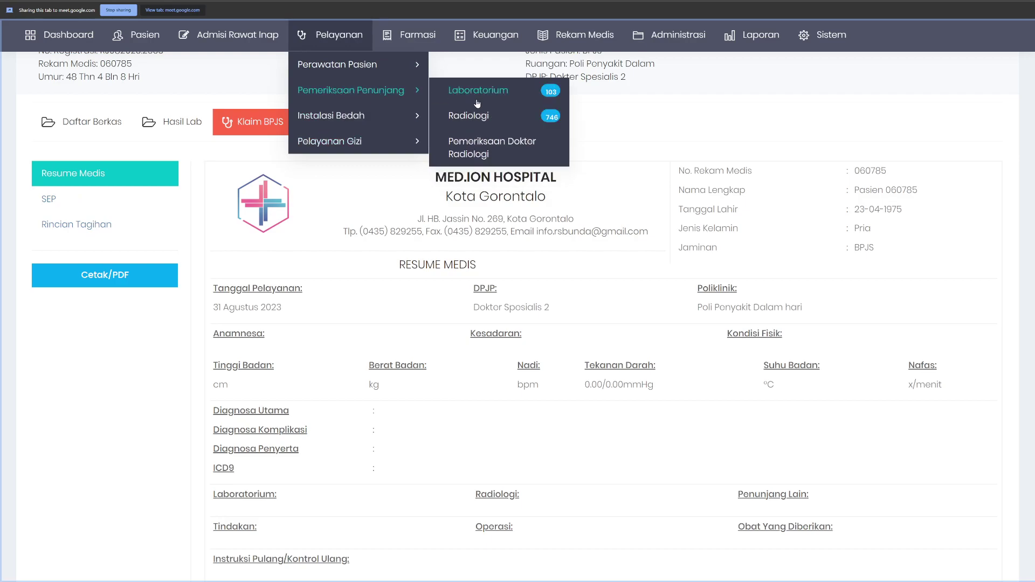
pyautogui.scroll(-4, 462, 271)
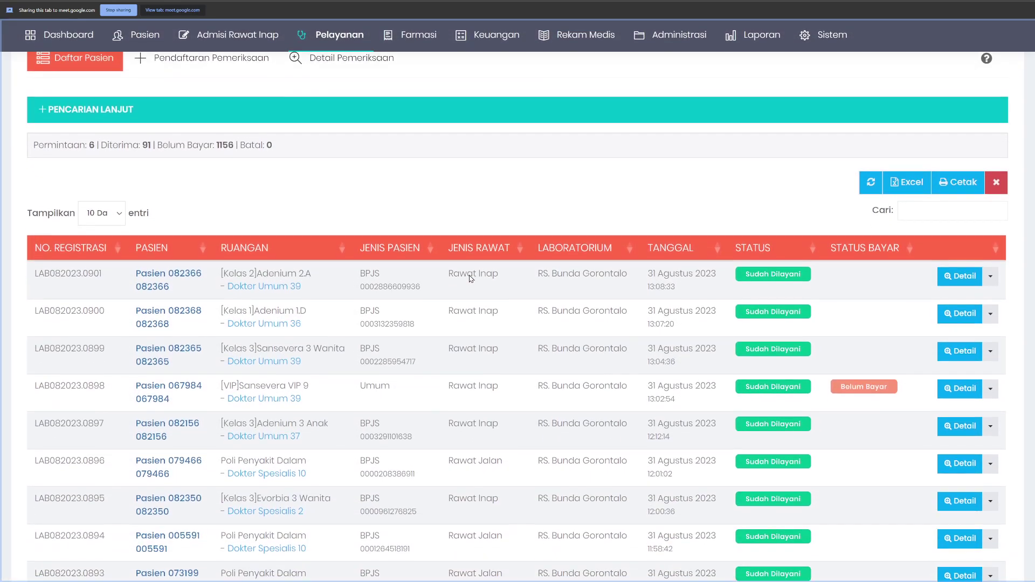
pyautogui.scroll(3, 300, 318)
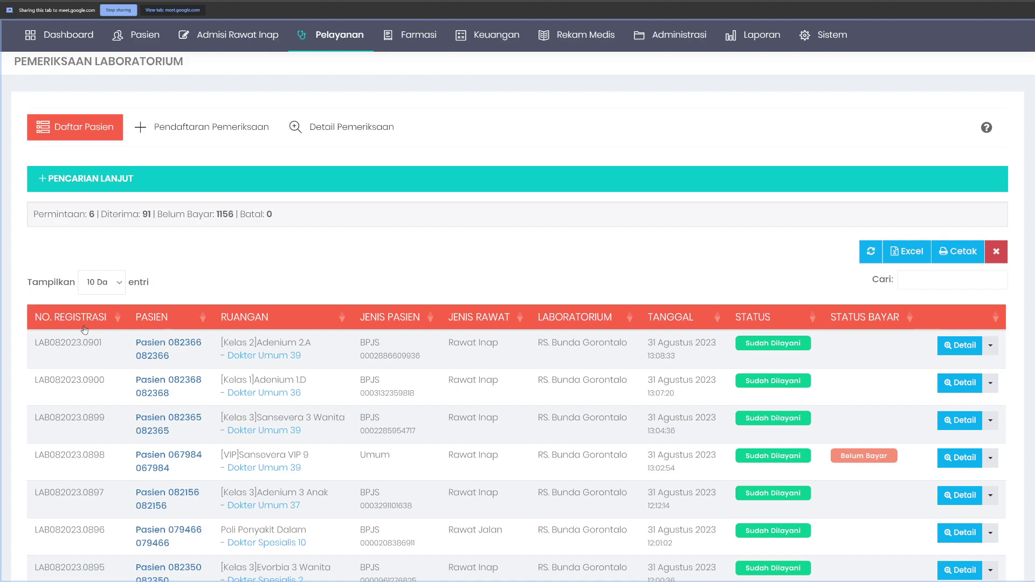
pyautogui.scroll(-1, 241, 357)
pyautogui.scroll(-3, 240, 358)
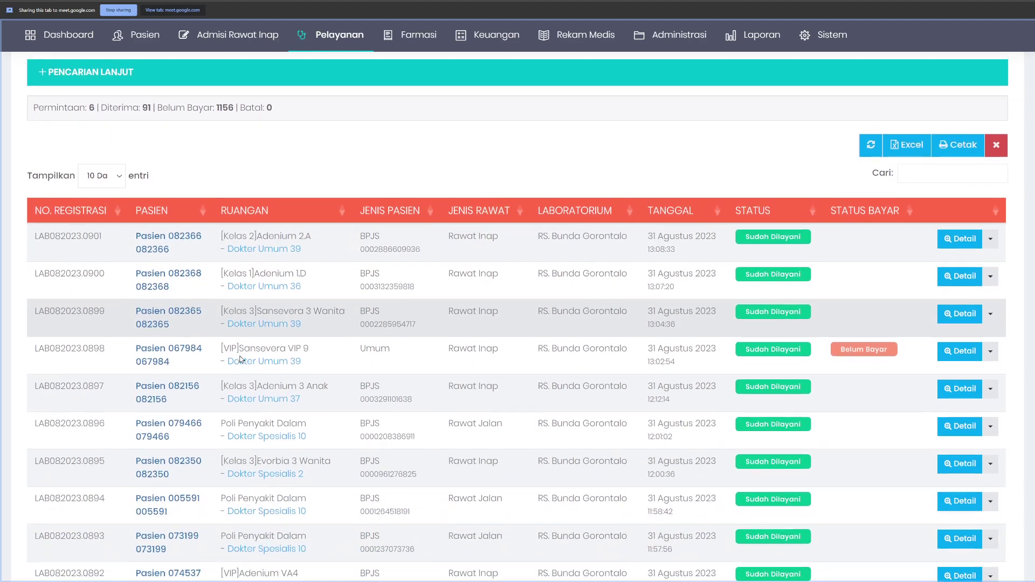
pyautogui.moveTo(174, 399); pyautogui.dragTo(134, 398)
pyautogui.hotkey('ctrl', 'c')
pyautogui.scroll(5, 233, 263)
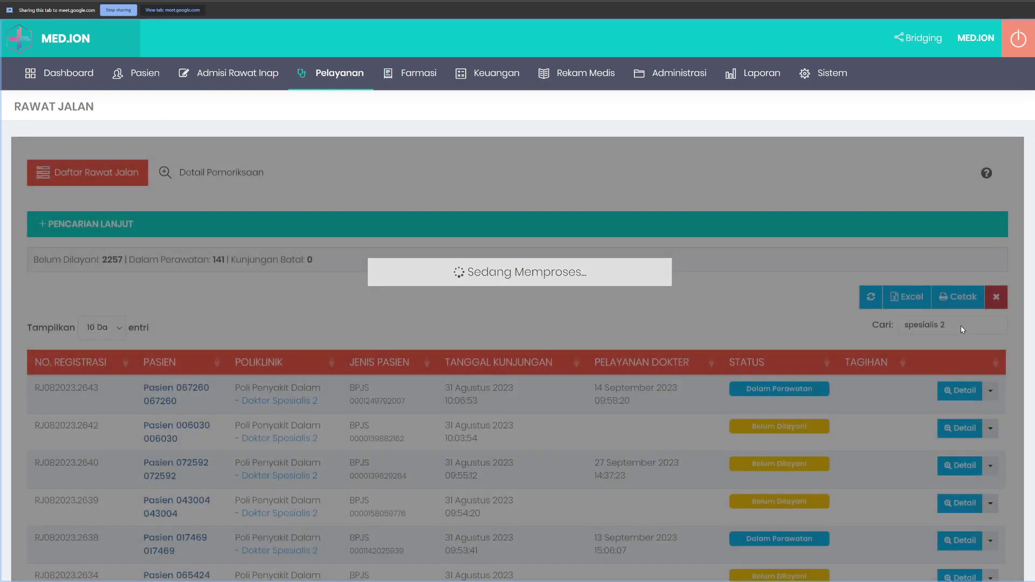
# Step: Search the visit list for the copied record number and check the latest visit's BPJS claim files
pyautogui.tripleClick(962, 327)
pyautogui.hotkey('ctrl', 'v')
pyautogui.press('Return')
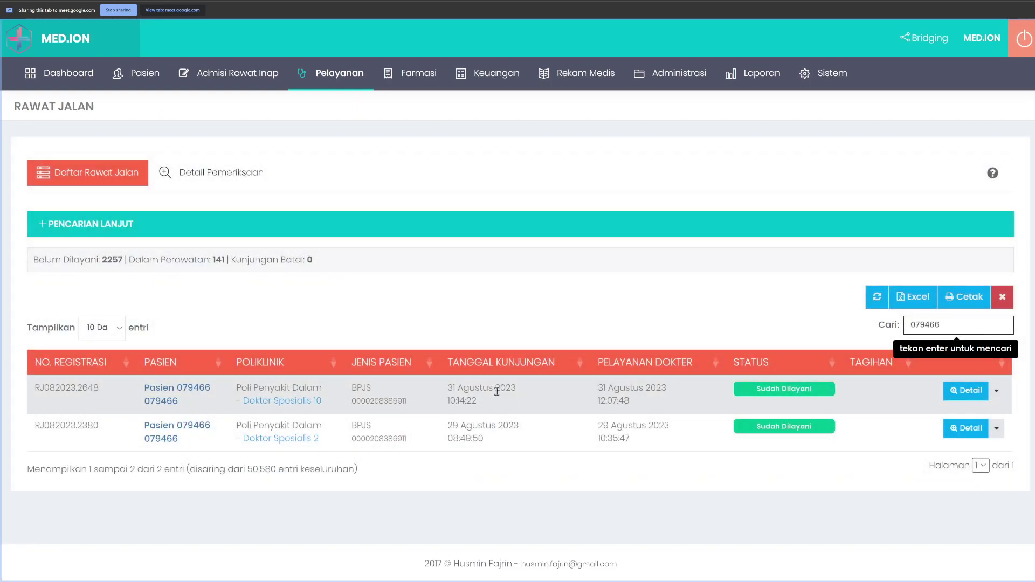
pyautogui.rightClick(526, 394)
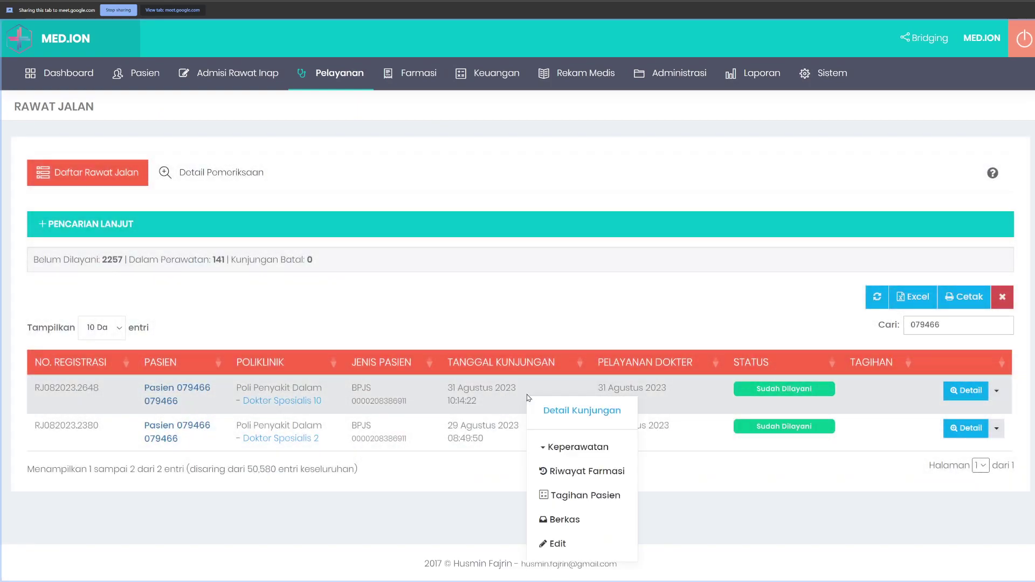
pyautogui.hotkey('ctrl', 't')
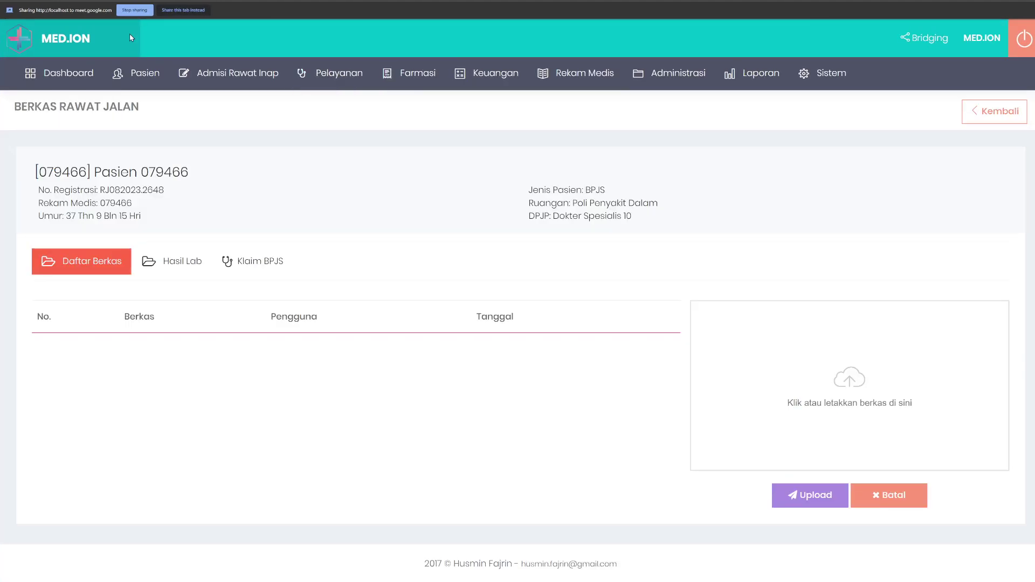
pyautogui.click(257, 264)
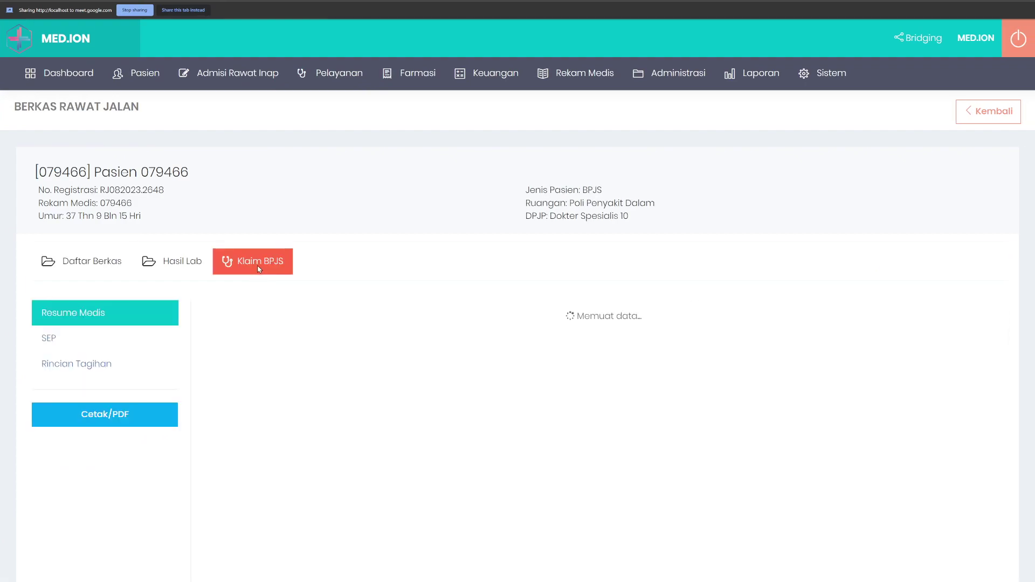
pyautogui.hotkey('ctrl', 'w')
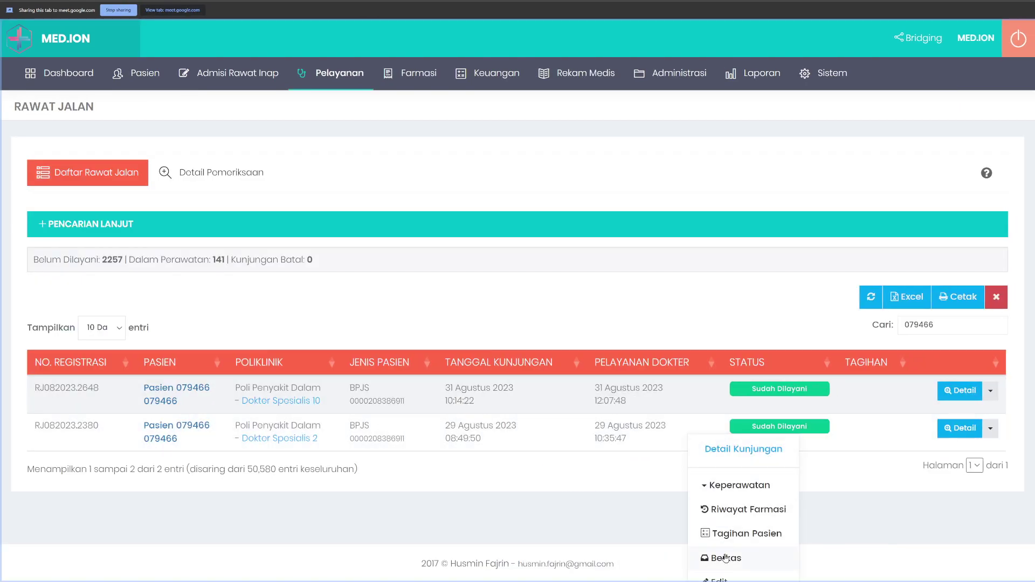
pyautogui.click(722, 558)
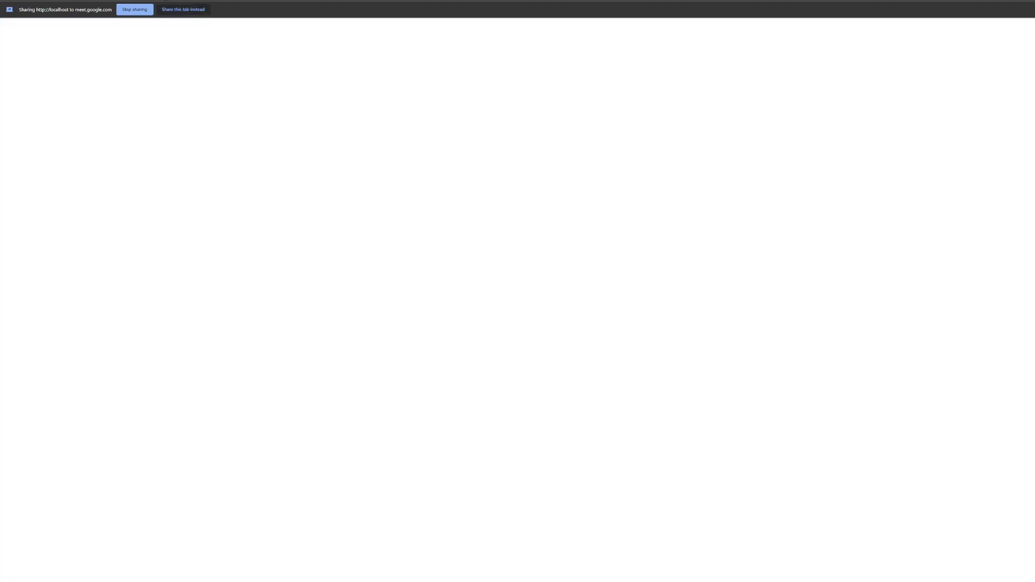
pyautogui.click(252, 258)
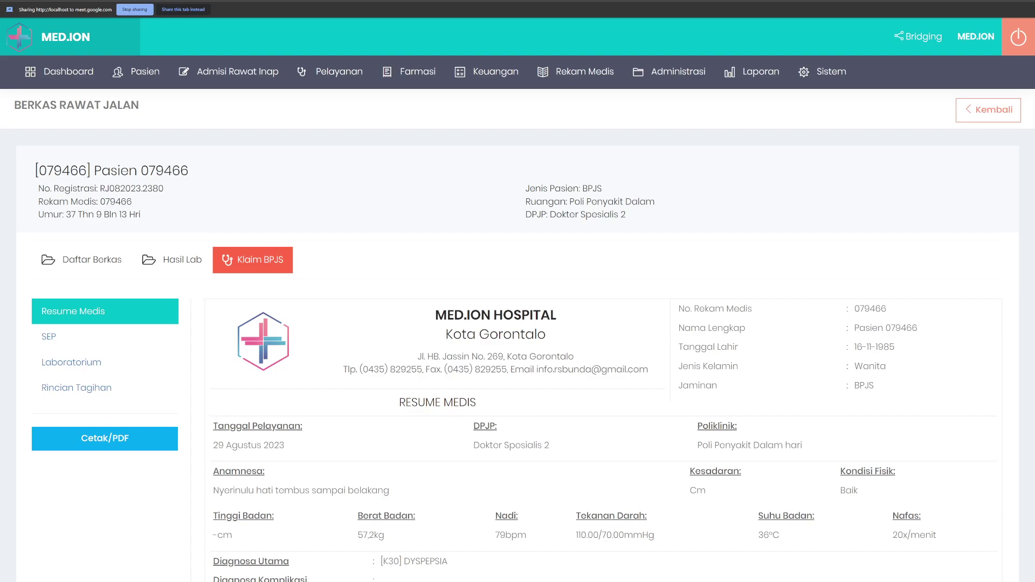
pyautogui.hotkey('ctrl', 'w')
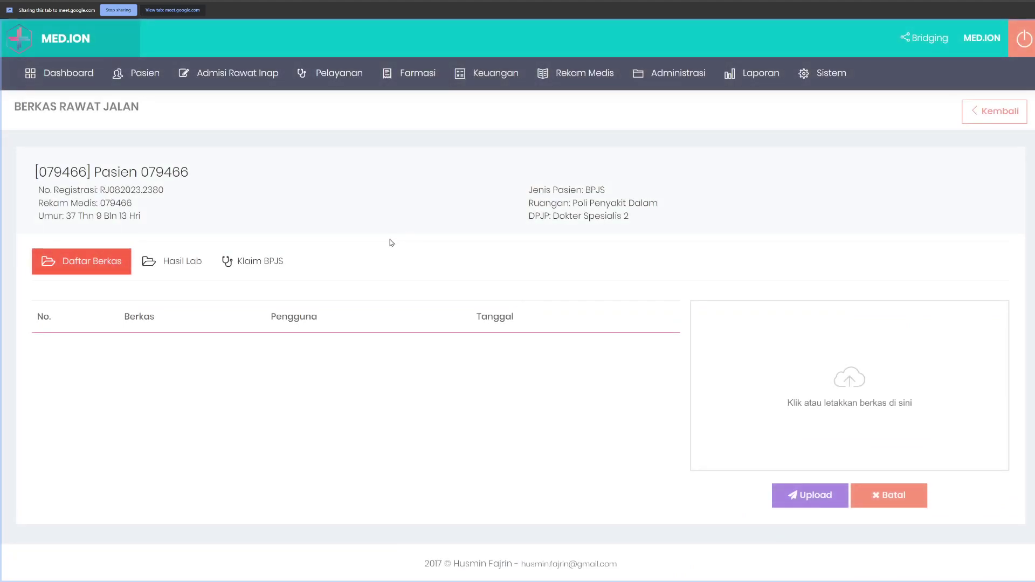
pyautogui.click(246, 263)
pyautogui.scroll(-2, 251, 275)
# Step: Review the Laboratorium, Resume Medis, SEP and Rincian Tagihan pages, ending on Resume Medis
pyautogui.click(61, 247)
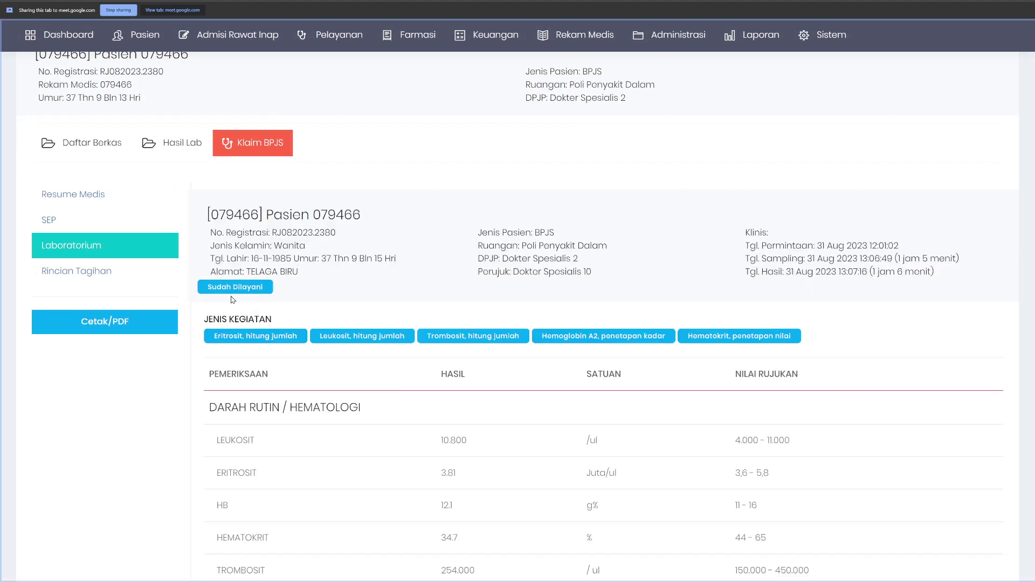
pyautogui.scroll(-5, 335, 351)
pyautogui.scroll(8, 334, 351)
pyautogui.click(73, 231)
pyautogui.click(53, 256)
pyautogui.click(78, 284)
pyautogui.click(76, 307)
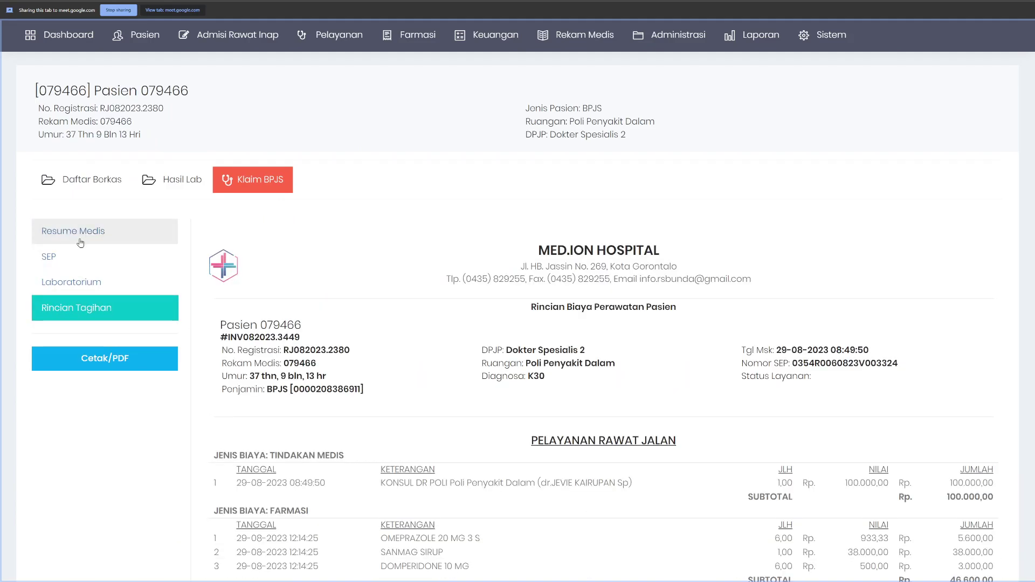
pyautogui.click(85, 232)
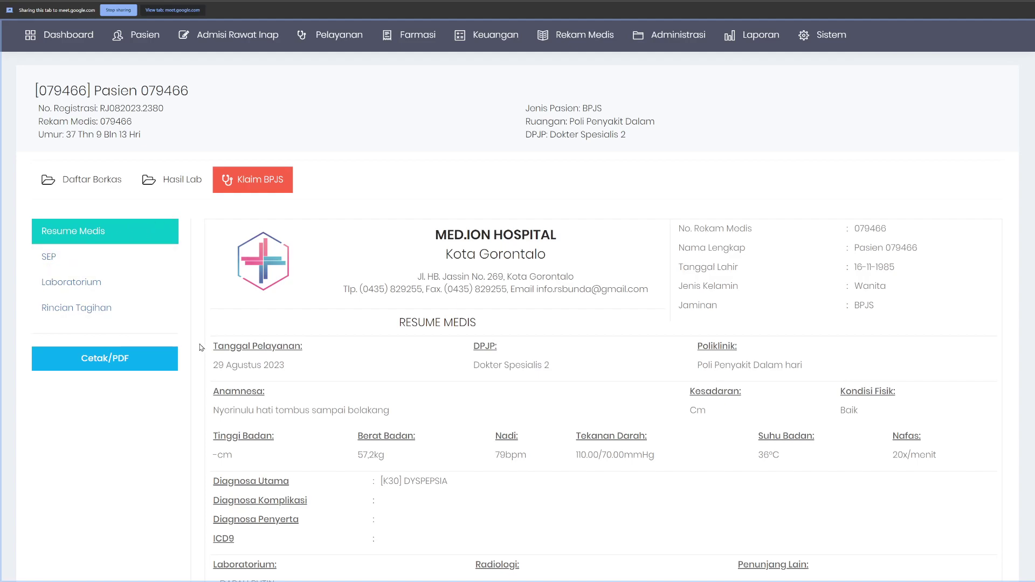
# Step: Print the claim bundle via Cetak/PDF and scroll through the four-page Save as PDF preview
pyautogui.click(124, 368)
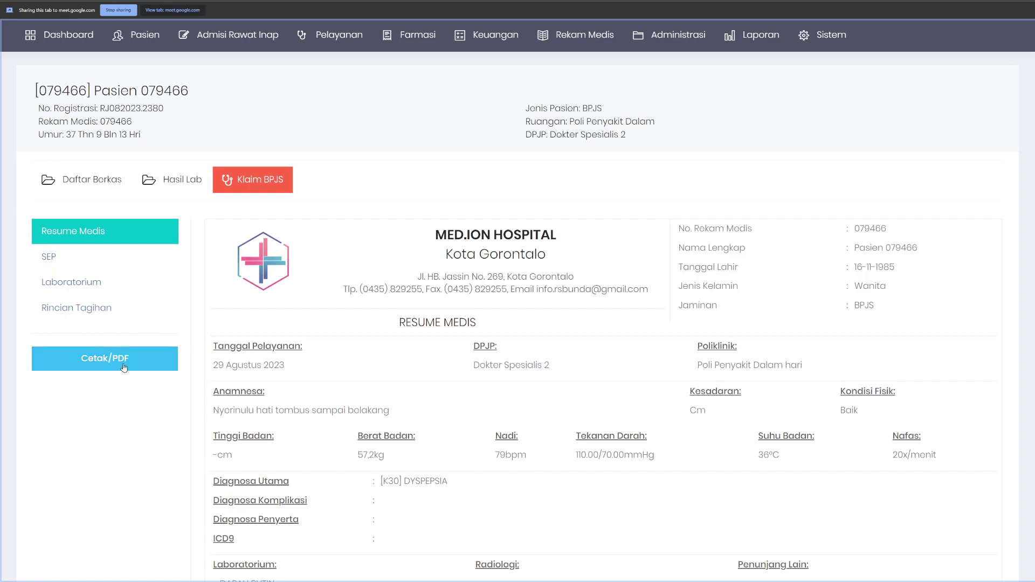
pyautogui.scroll(-15, 334, 211)
pyautogui.scroll(5, 330, 213)
pyautogui.scroll(-5, 329, 214)
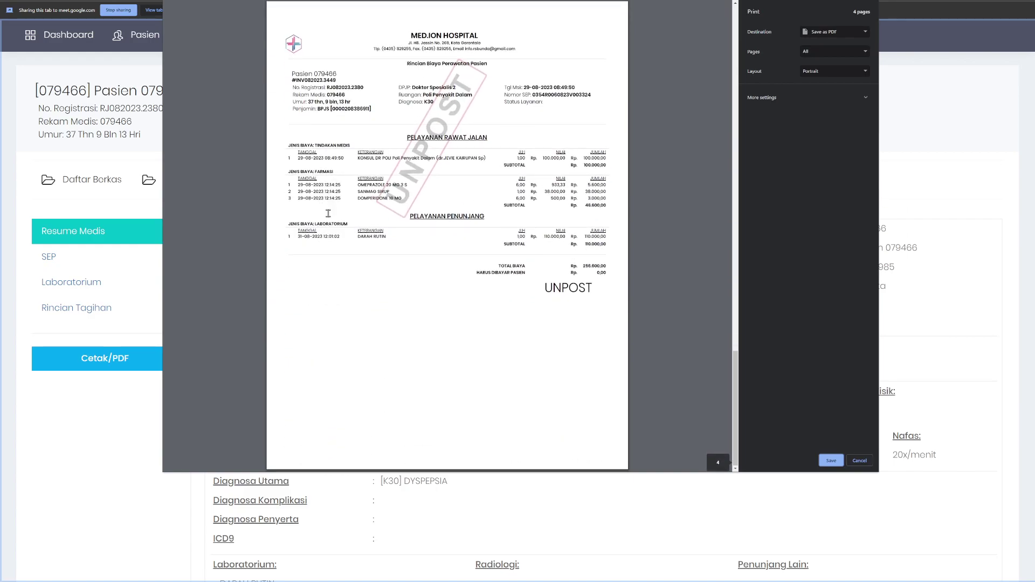
pyautogui.scroll(12, 326, 217)
pyautogui.scroll(4, 326, 216)
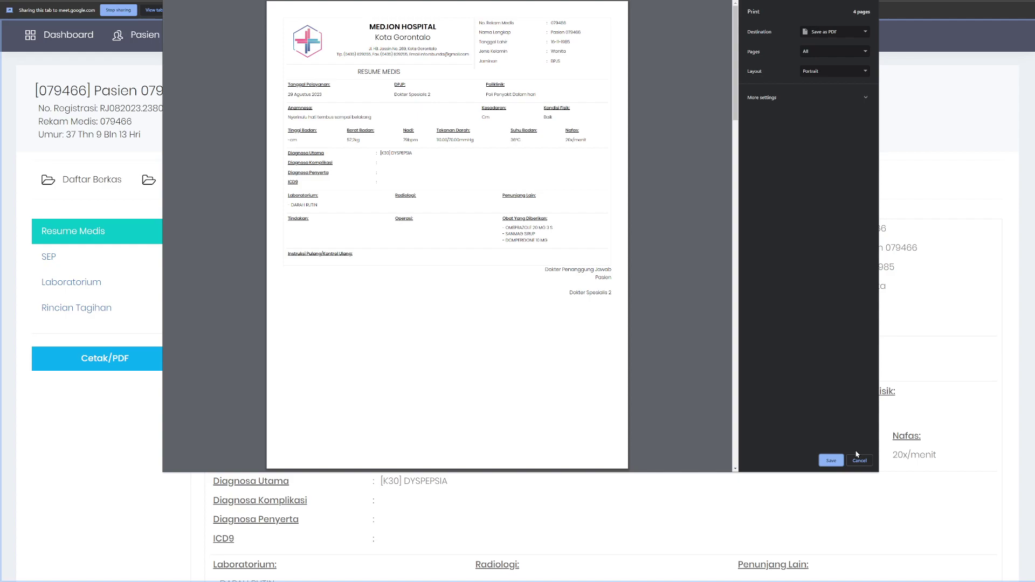
# Step: Cancel the print preview and scroll through the dyspepsia visit's Resume Medis page
pyautogui.click(859, 459)
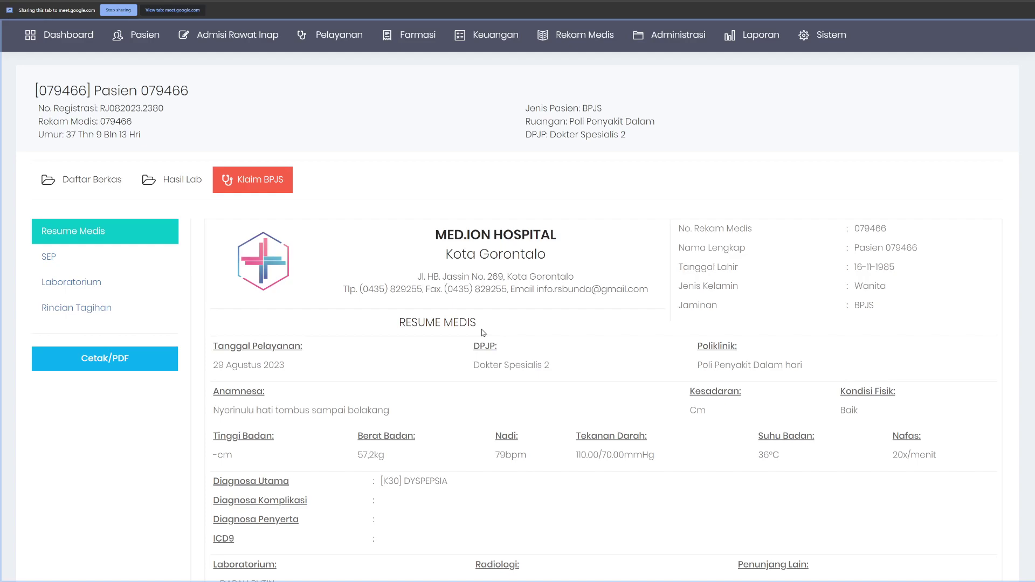
pyautogui.scroll(-5, 483, 332)
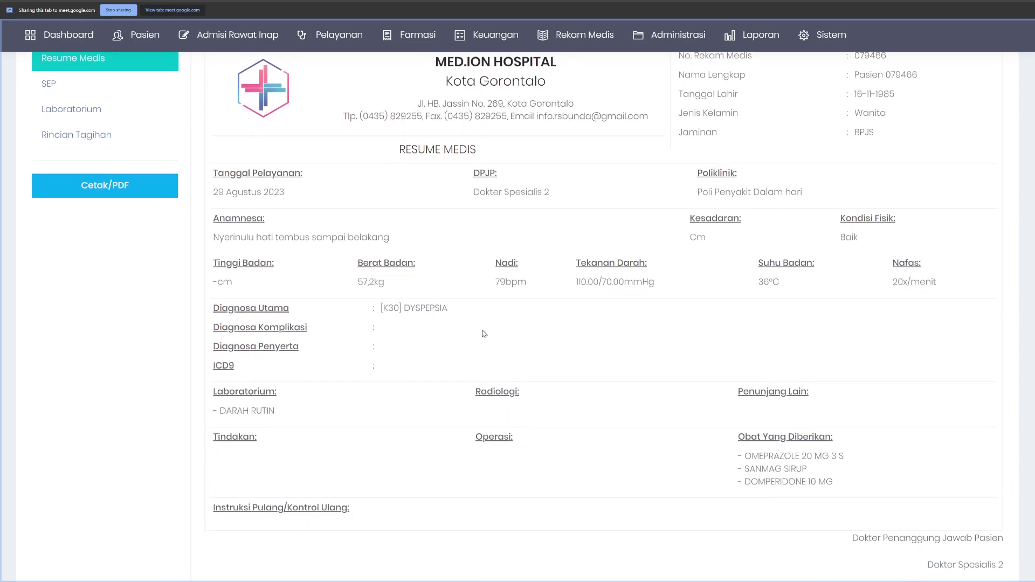
pyautogui.scroll(3, 485, 318)
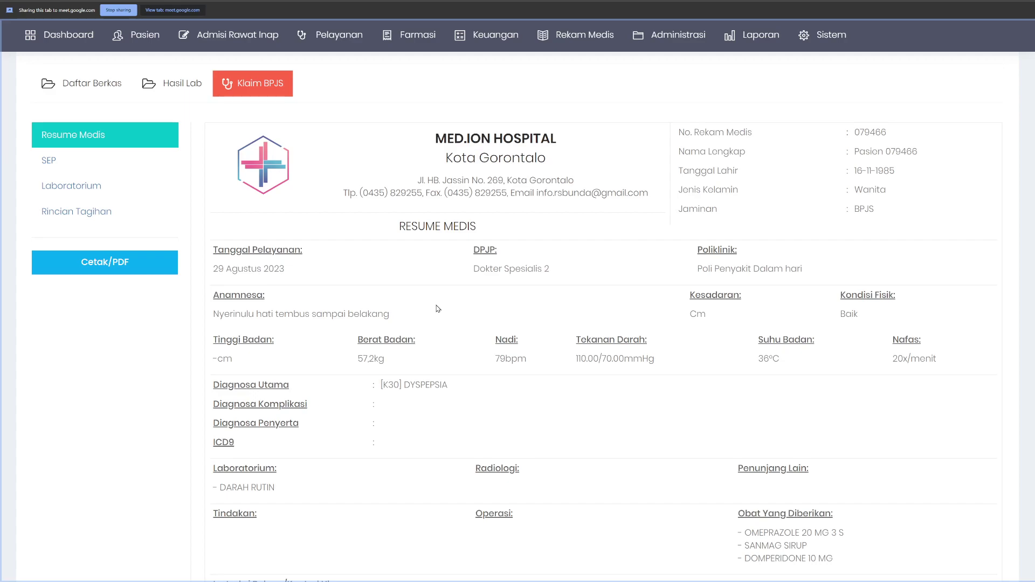
pyautogui.moveTo(163, 43)
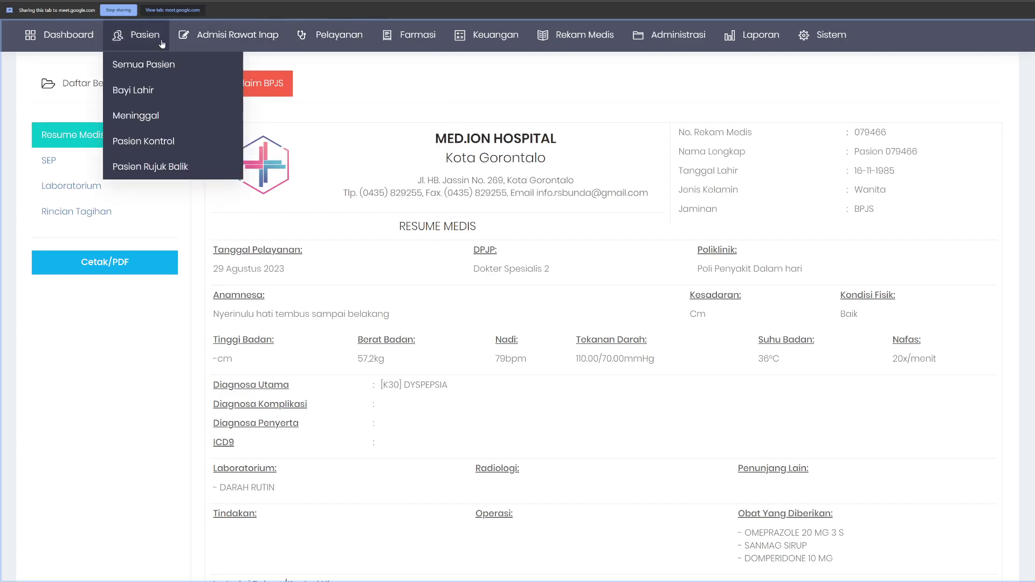
pyautogui.click(119, 65)
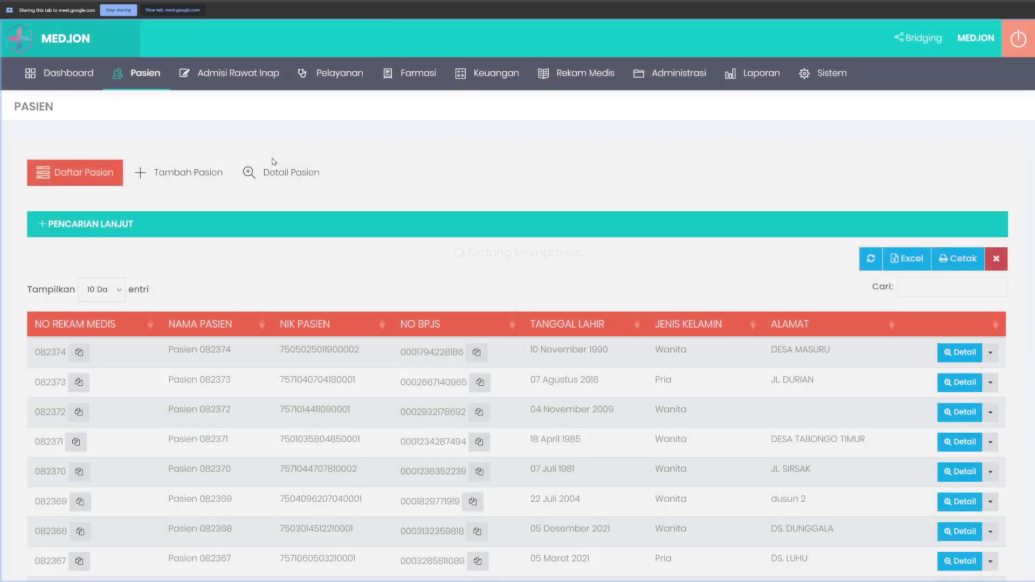
pyautogui.scroll(-2, 358, 268)
pyautogui.click(402, 273)
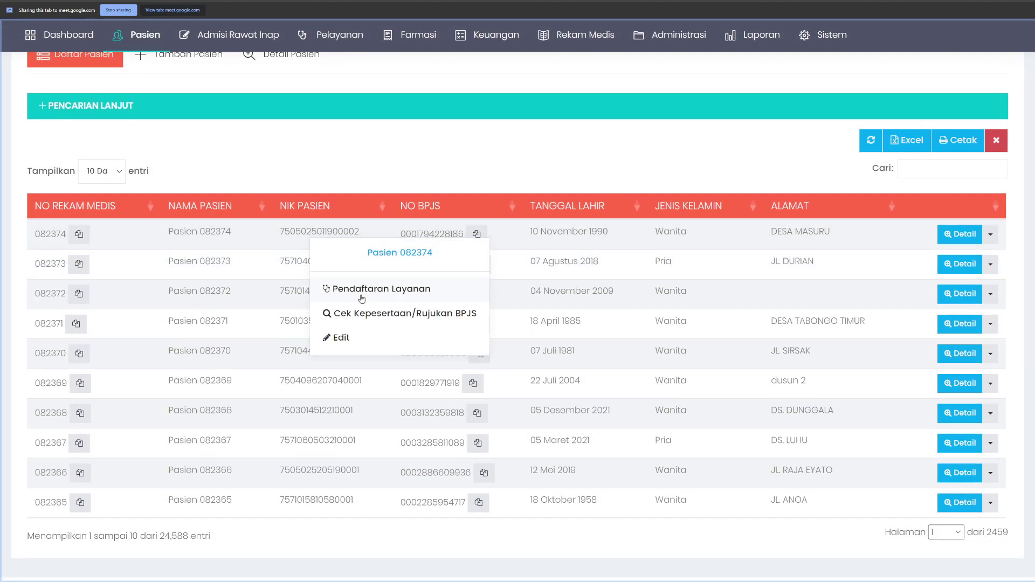
pyautogui.click(381, 289)
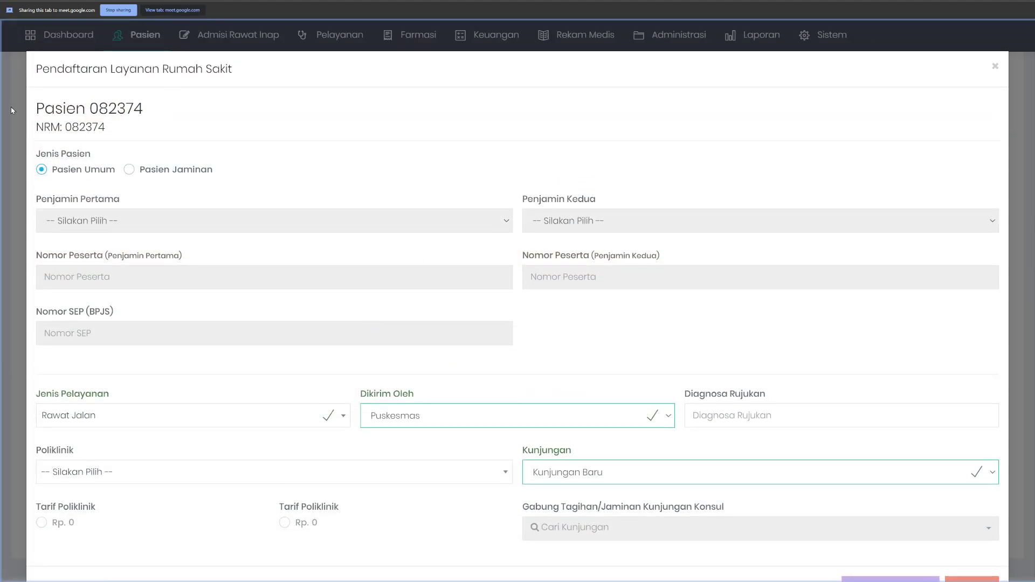
pyautogui.click(10, 110)
pyautogui.click(410, 248)
pyautogui.click(383, 313)
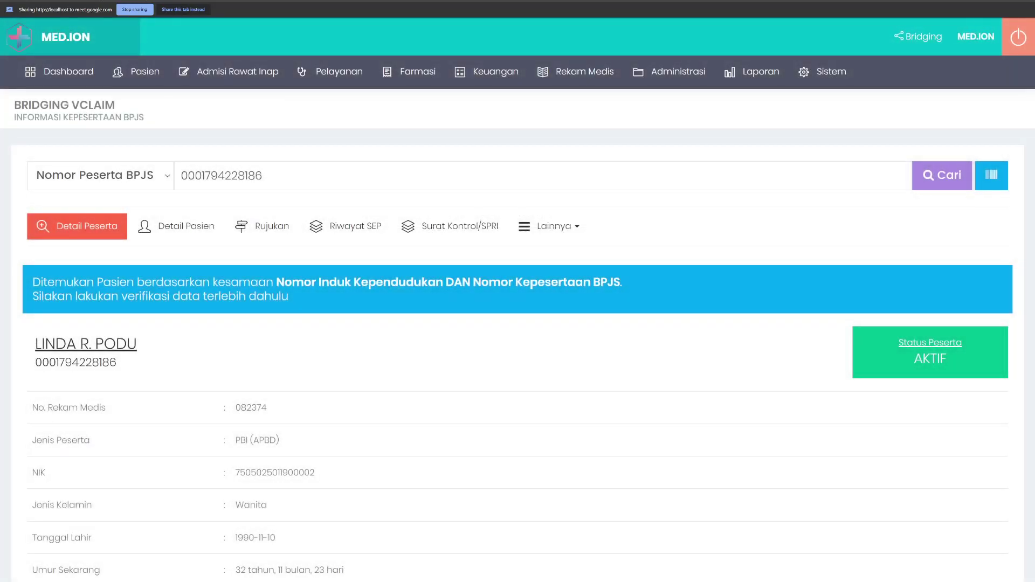
pyautogui.click(567, 232)
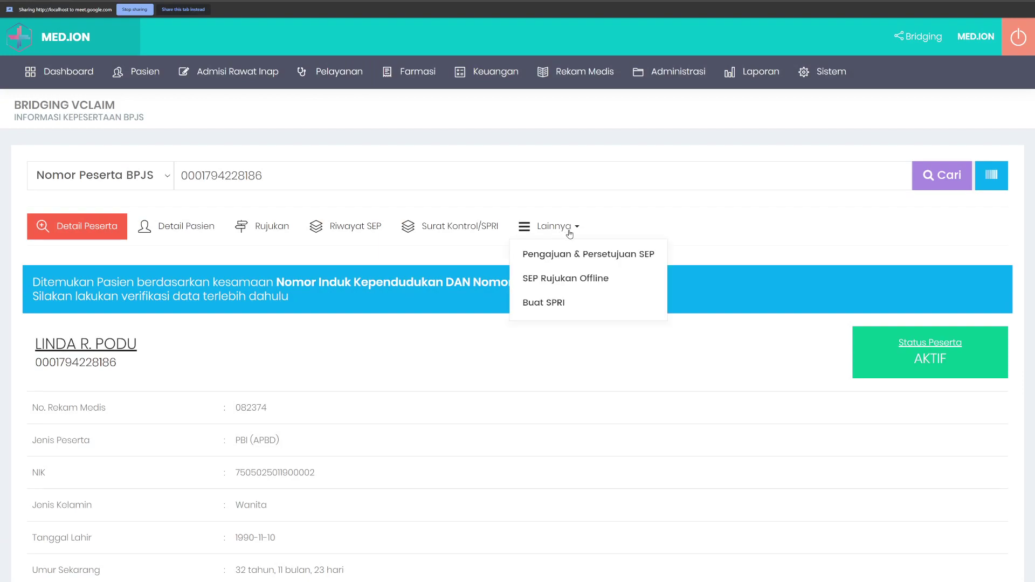
pyautogui.moveTo(531, 202)
pyautogui.click(544, 279)
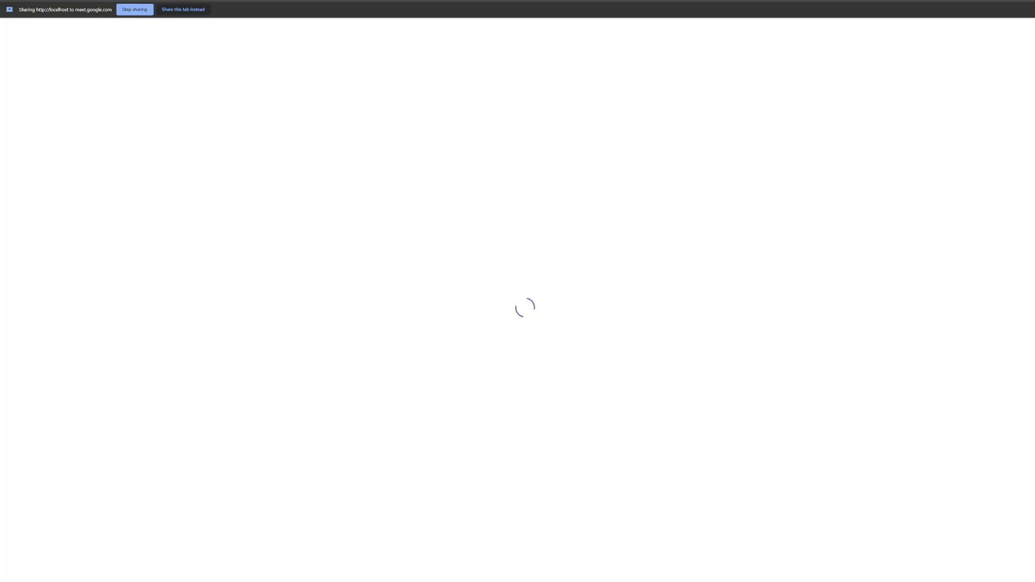
pyautogui.hotkey('ctrl', 'Tab')
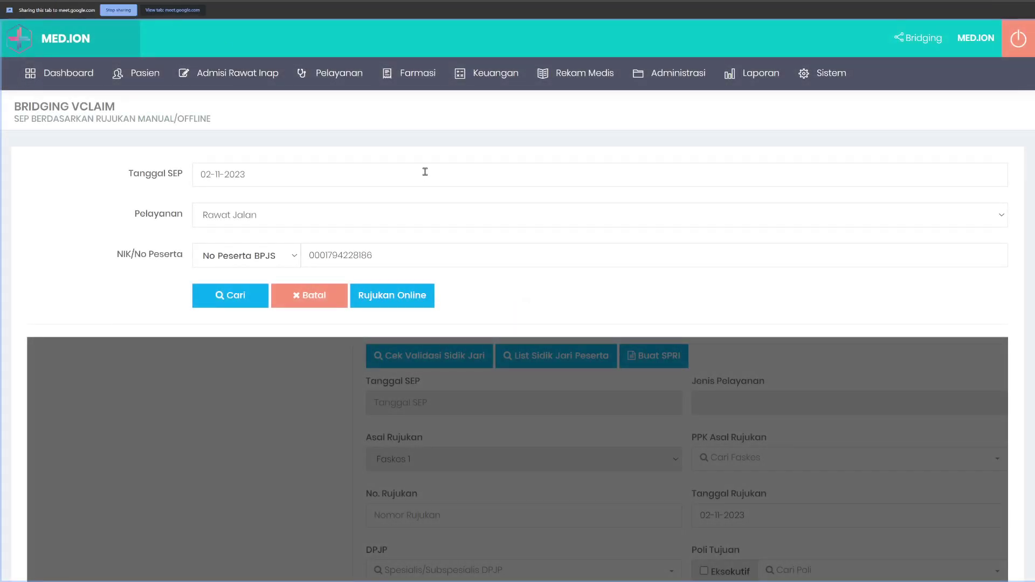
pyautogui.click(257, 295)
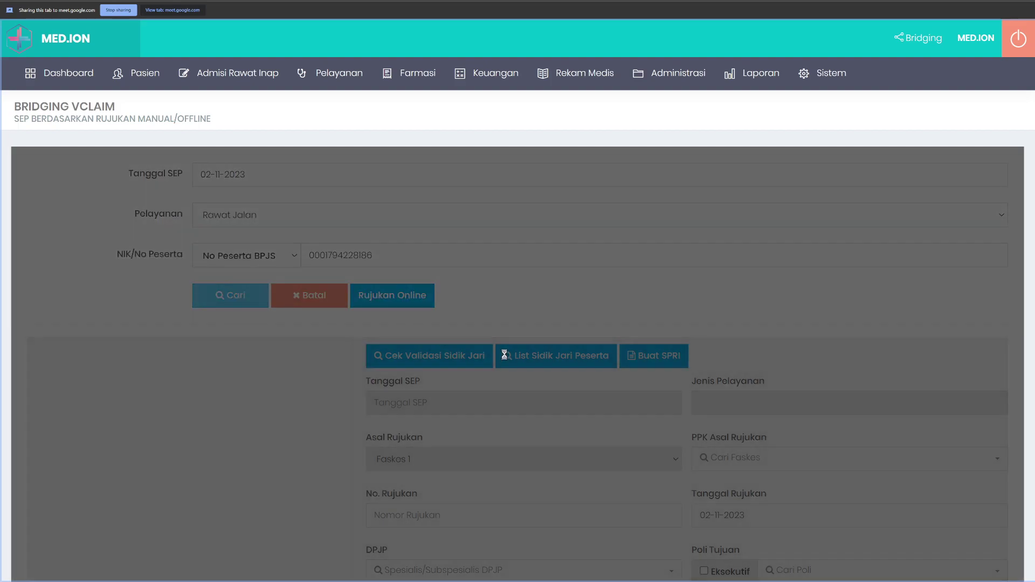
pyautogui.scroll(-3, 492, 365)
pyautogui.scroll(-8, 492, 361)
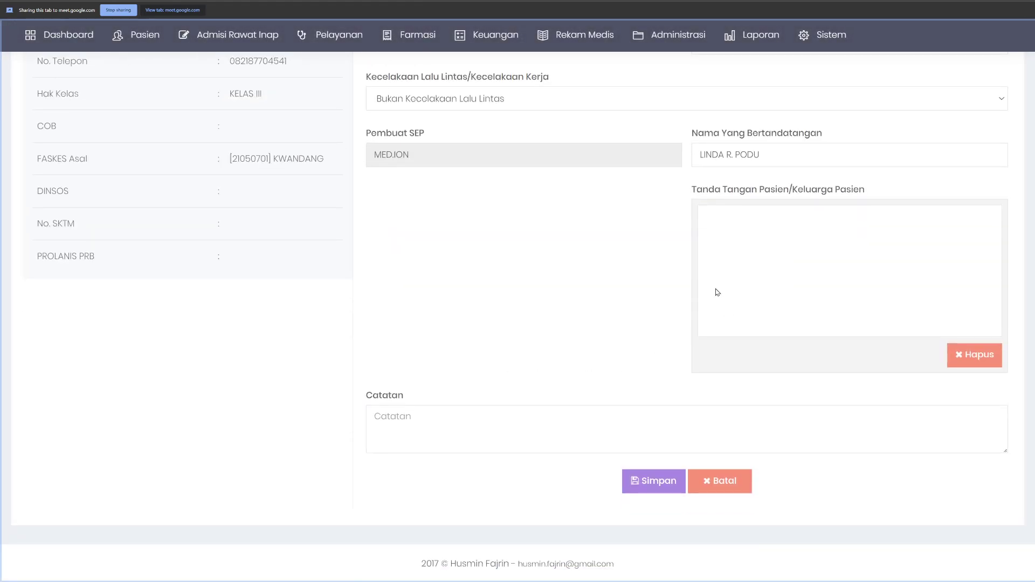
pyautogui.tripleClick(734, 151)
pyautogui.press('BackSpace')
pyautogui.moveTo(744, 268)
pyautogui.mouseDown()
pyautogui.moveTo(790, 238)
pyautogui.moveTo(857, 267)
pyautogui.moveTo(880, 295)
pyautogui.mouseUp()
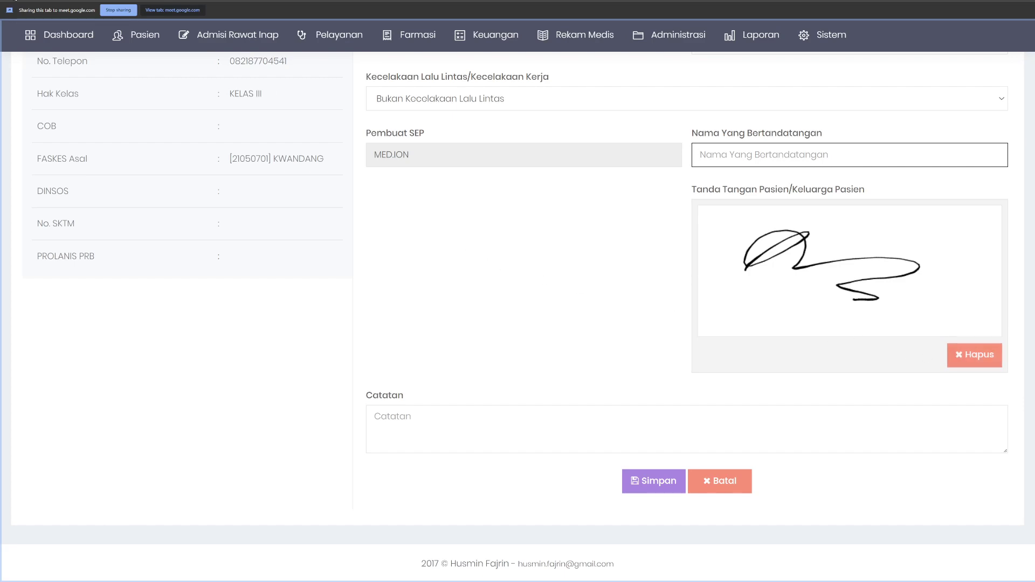
pyautogui.moveTo(330, 35)
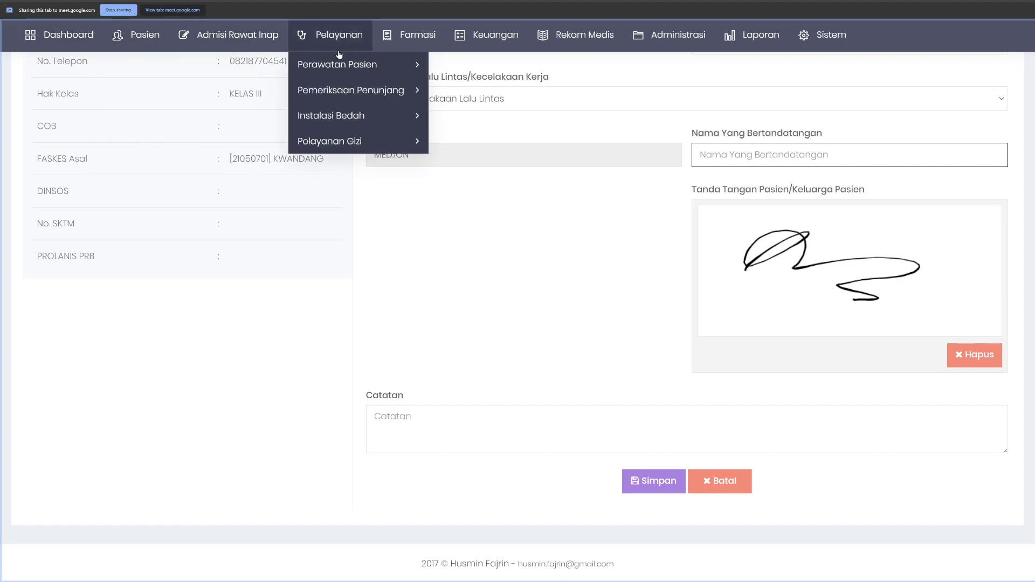
pyautogui.moveTo(356, 64)
pyautogui.click(483, 69)
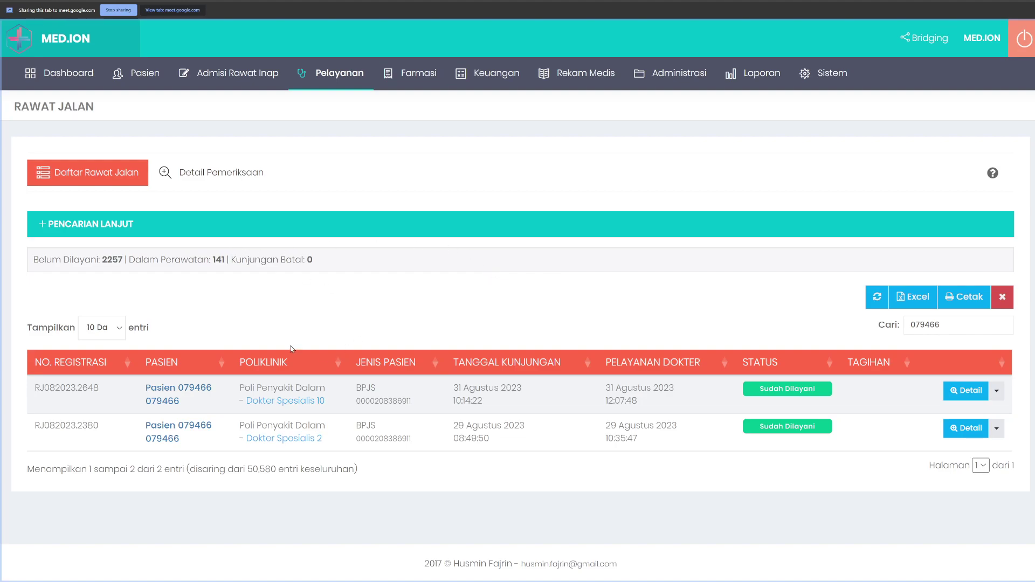
pyautogui.rightClick(454, 423)
pyautogui.click(495, 552)
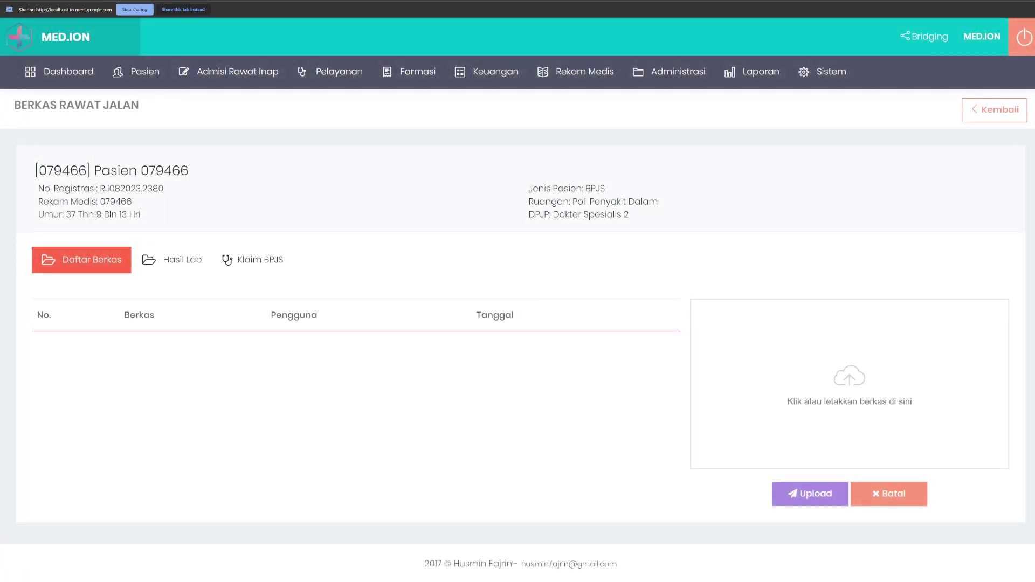
pyautogui.hotkey('ctrl', 'shift', 'Tab')
pyautogui.hotkey('ctrl', 'l')
pyautogui.write('http://localhost/simrs/multazam/rawat_jalan/berkas/63197')
pyautogui.press('Return')
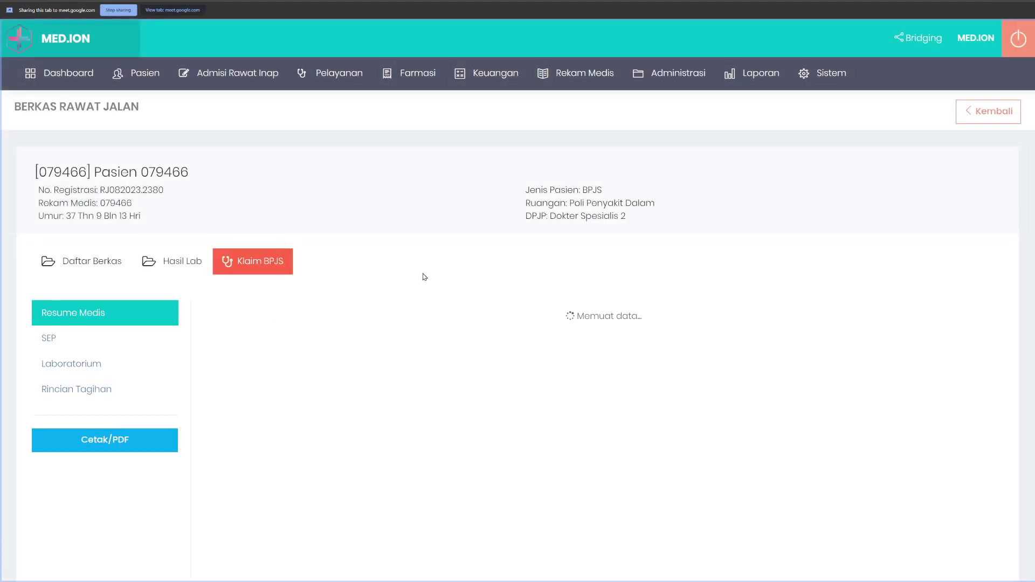
pyautogui.scroll(-3, 313, 280)
pyautogui.scroll(-2, 522, 292)
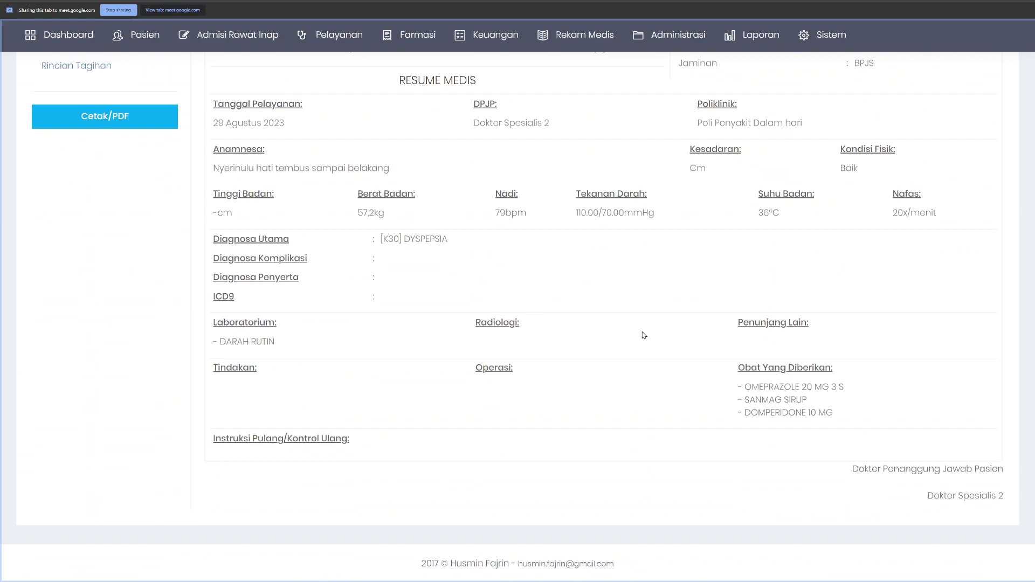
pyautogui.scroll(2, 833, 434)
pyautogui.scroll(2, 830, 429)
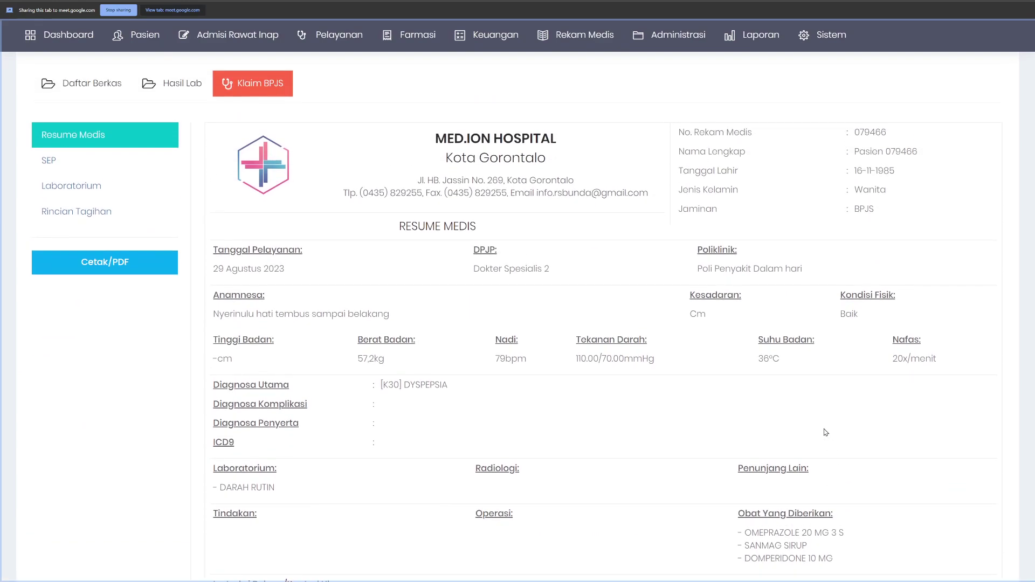
pyautogui.moveTo(529, 37)
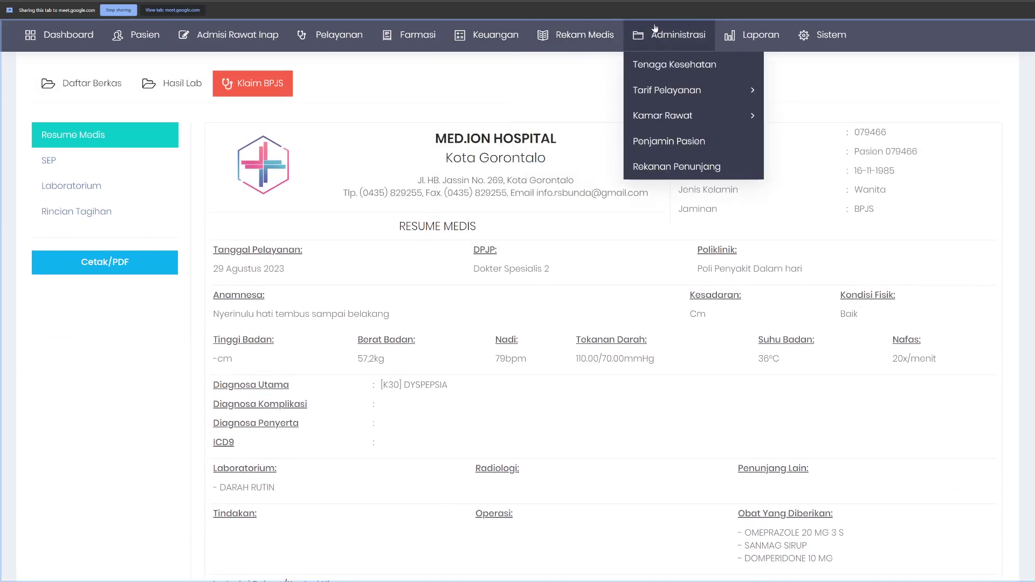
pyautogui.moveTo(726, 37)
pyautogui.scroll(-3, 609, 256)
pyautogui.scroll(3, 631, 233)
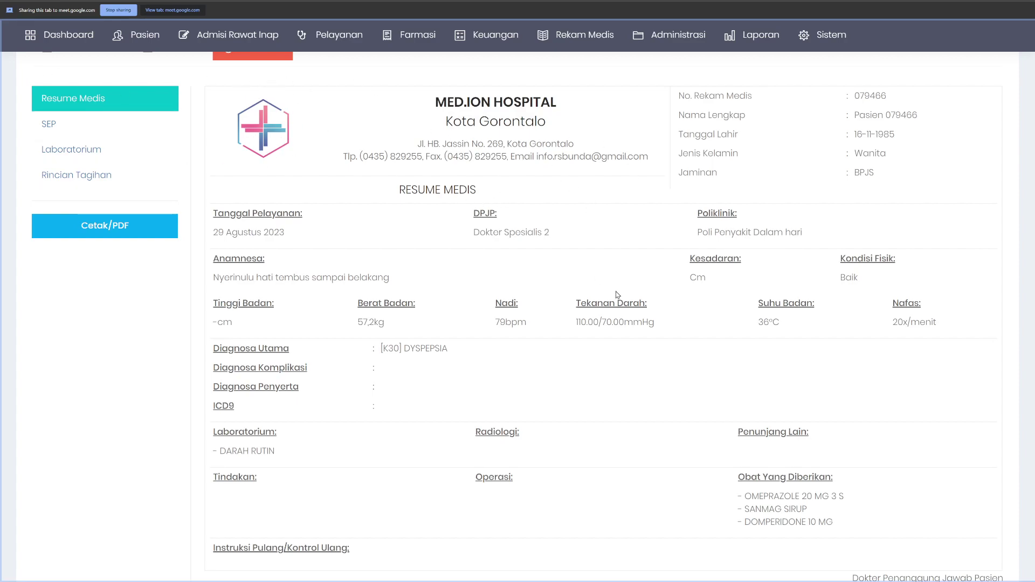
pyautogui.scroll(-3, 617, 294)
pyautogui.scroll(3, 469, 281)
pyautogui.scroll(1, 422, 264)
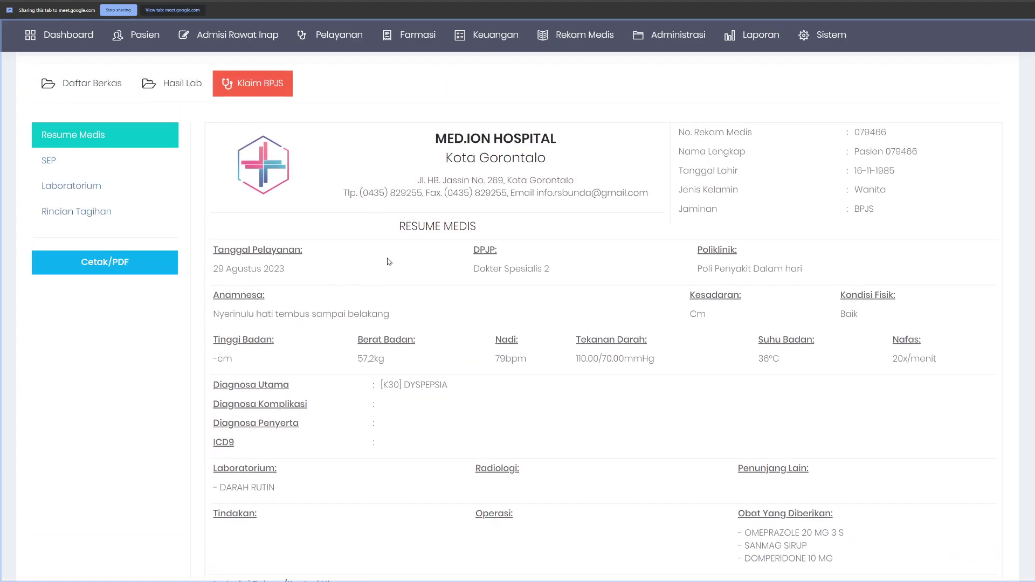
pyautogui.scroll(-2, 387, 262)
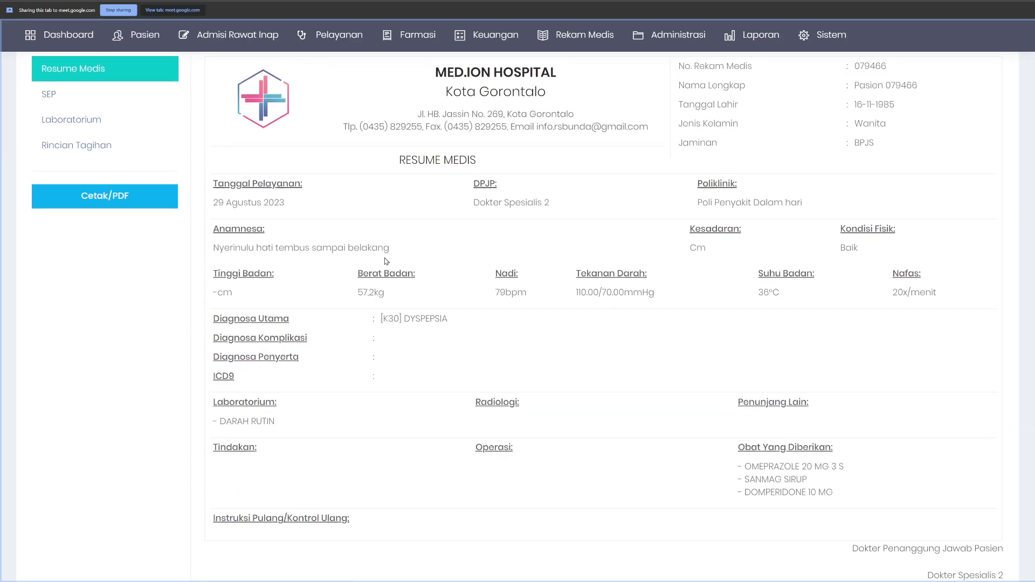
pyautogui.scroll(2, 386, 265)
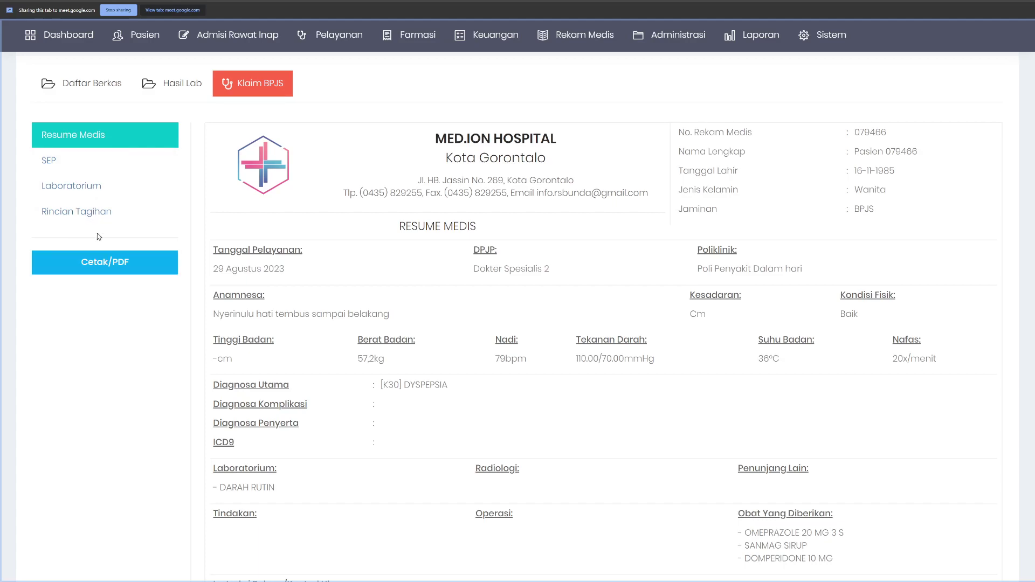
pyautogui.scroll(-3, 401, 313)
pyautogui.scroll(3, 406, 315)
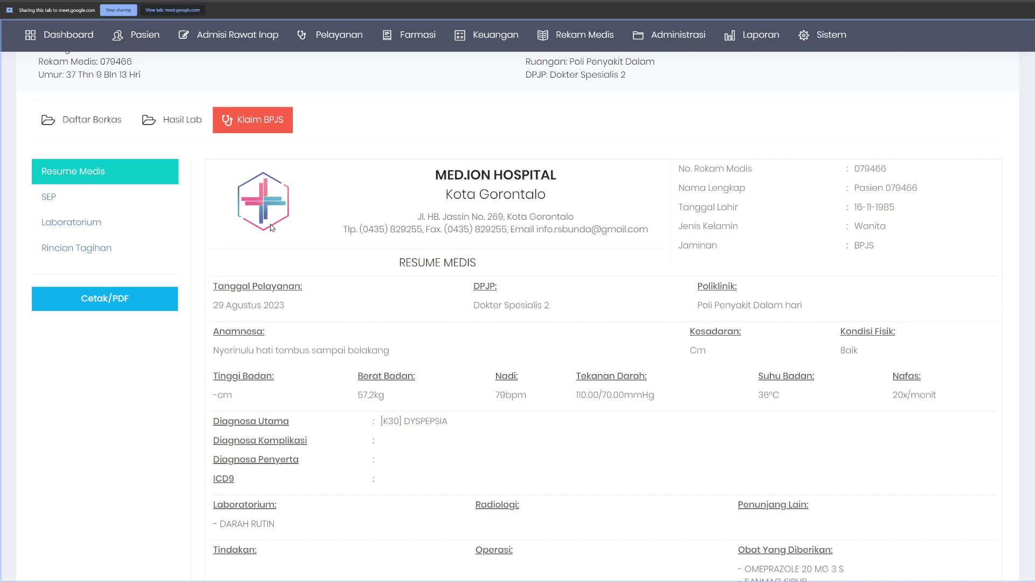
pyautogui.scroll(-2, 272, 227)
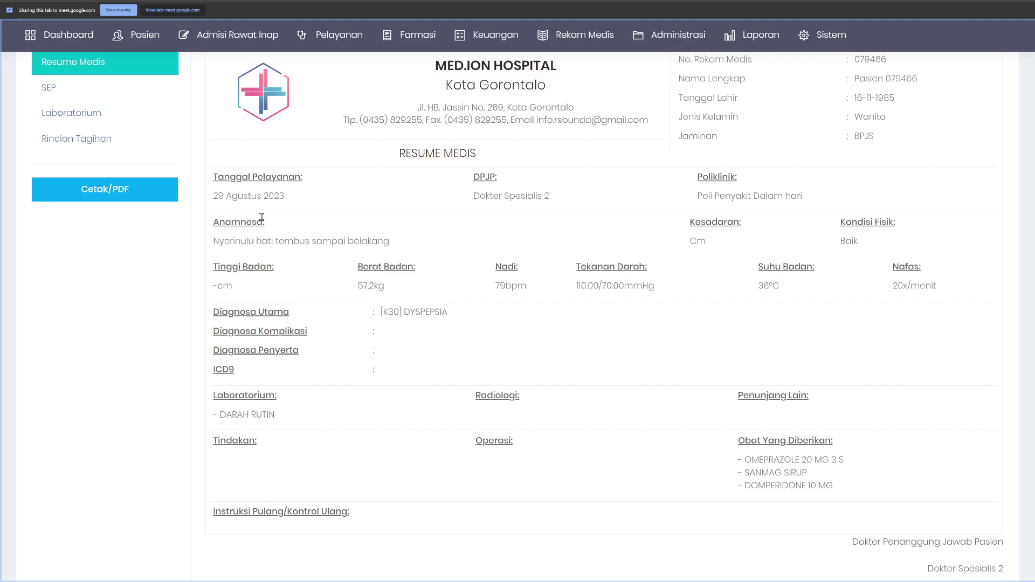
pyautogui.scroll(4, 261, 219)
pyautogui.scroll(-2, 261, 224)
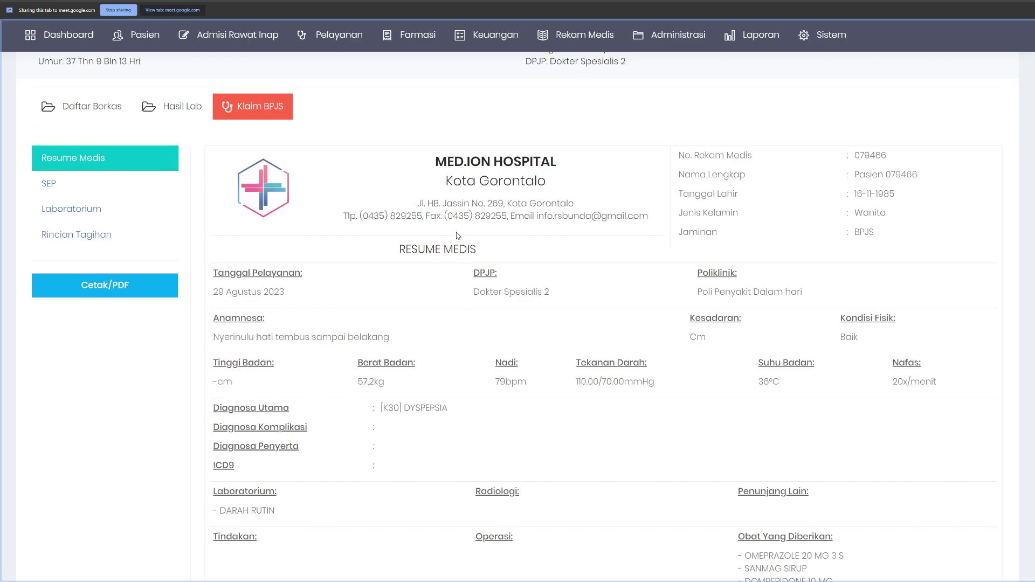
pyautogui.scroll(-3, 437, 345)
pyautogui.scroll(2, 437, 345)
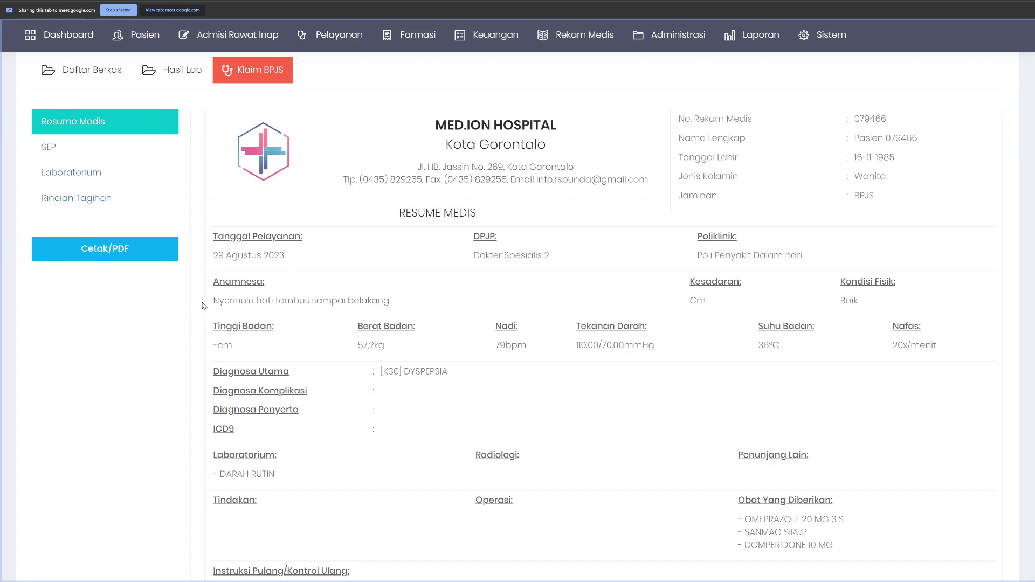
pyautogui.scroll(-3, 338, 345)
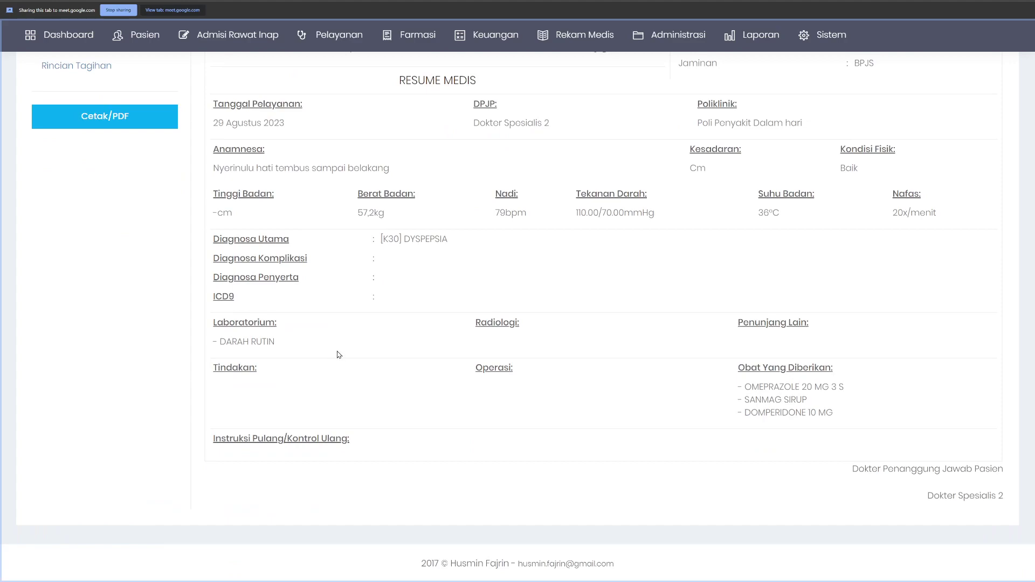
pyautogui.scroll(3, 339, 354)
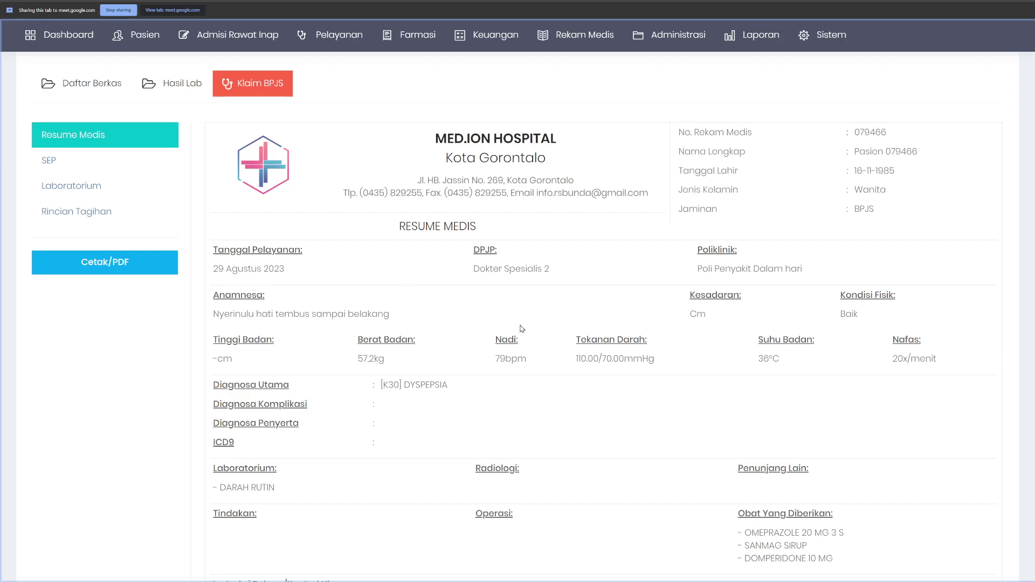
pyautogui.scroll(-3, 526, 330)
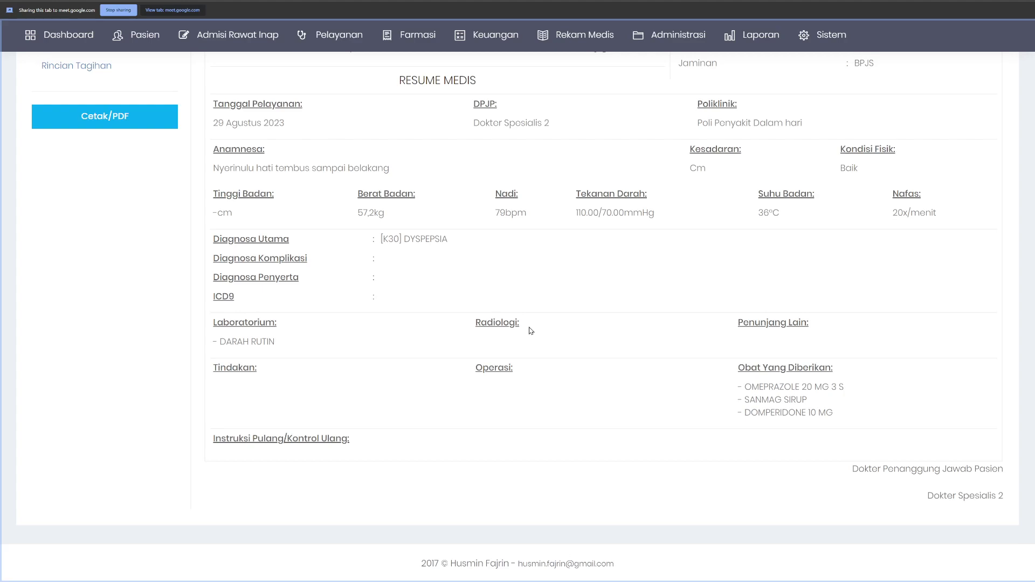
pyautogui.scroll(4, 558, 347)
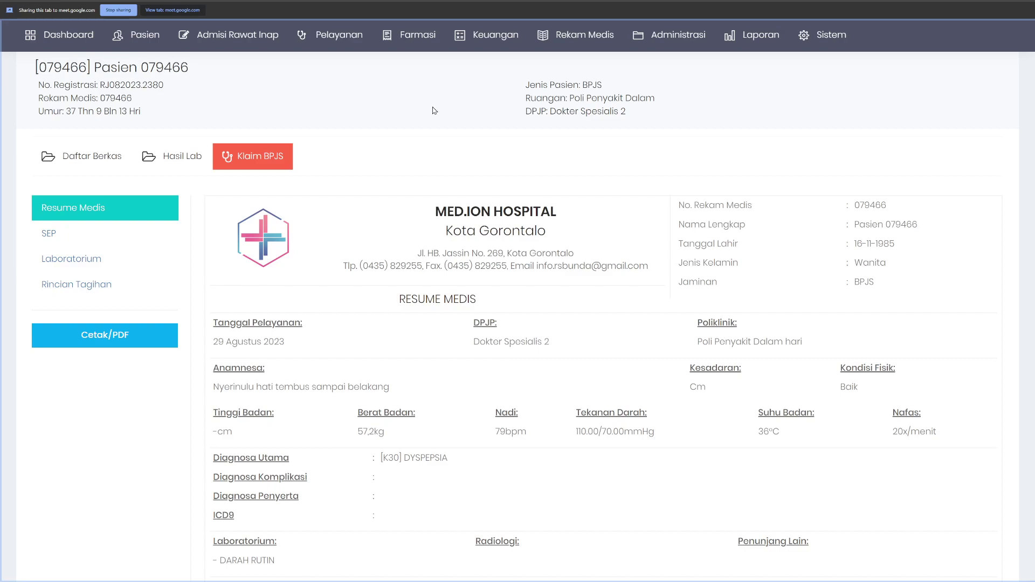
# Step: Open outpatient Verifikasi Berkas Klaim and search visits for this year's period
pyautogui.moveTo(585, 46)
pyautogui.moveTo(660, 95)
pyautogui.moveTo(672, 36)
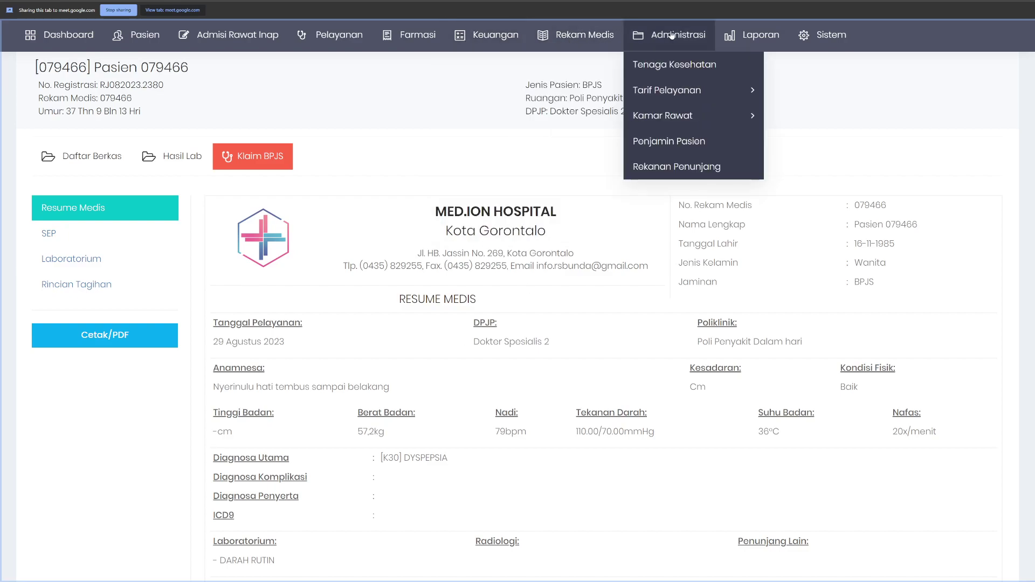
pyautogui.moveTo(577, 34)
pyautogui.moveTo(588, 90)
pyautogui.click(721, 93)
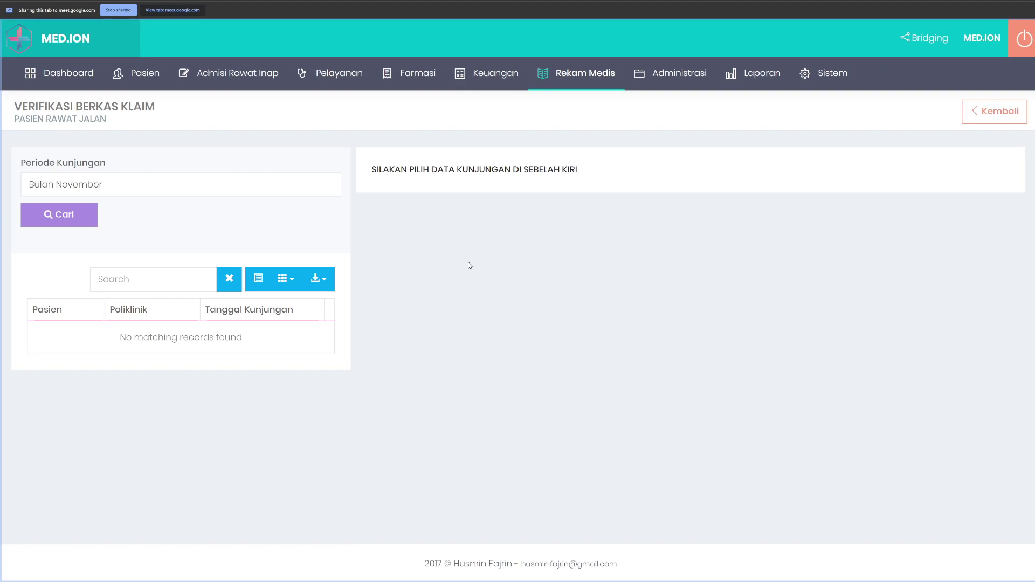
pyautogui.click(83, 183)
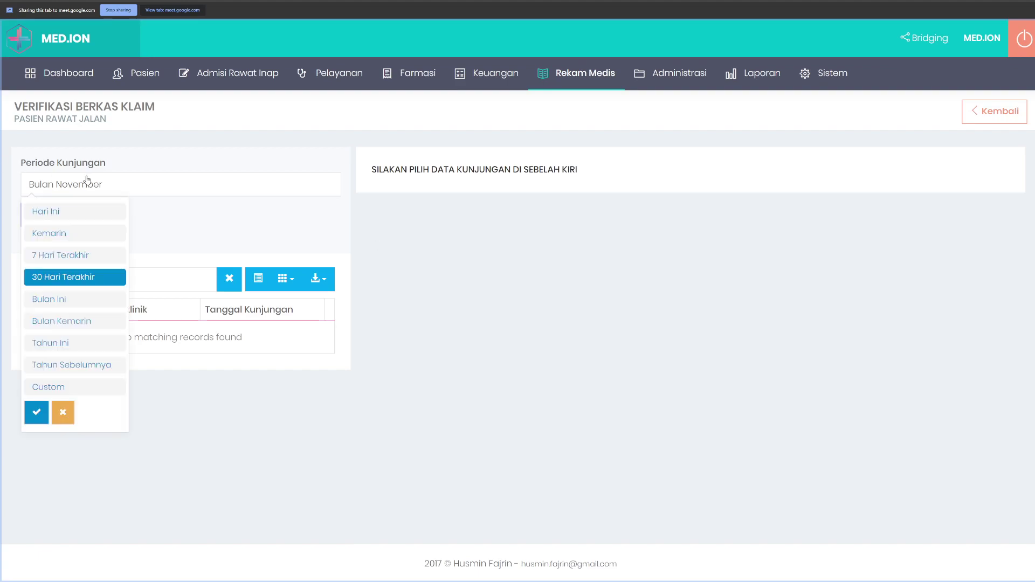
pyautogui.click(75, 349)
pyautogui.click(49, 215)
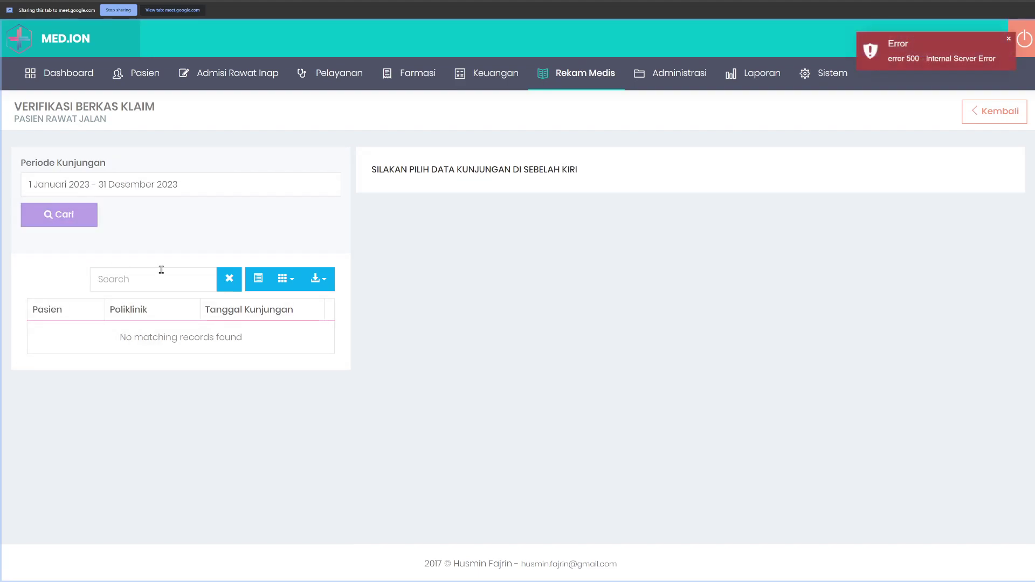
pyautogui.click(160, 189)
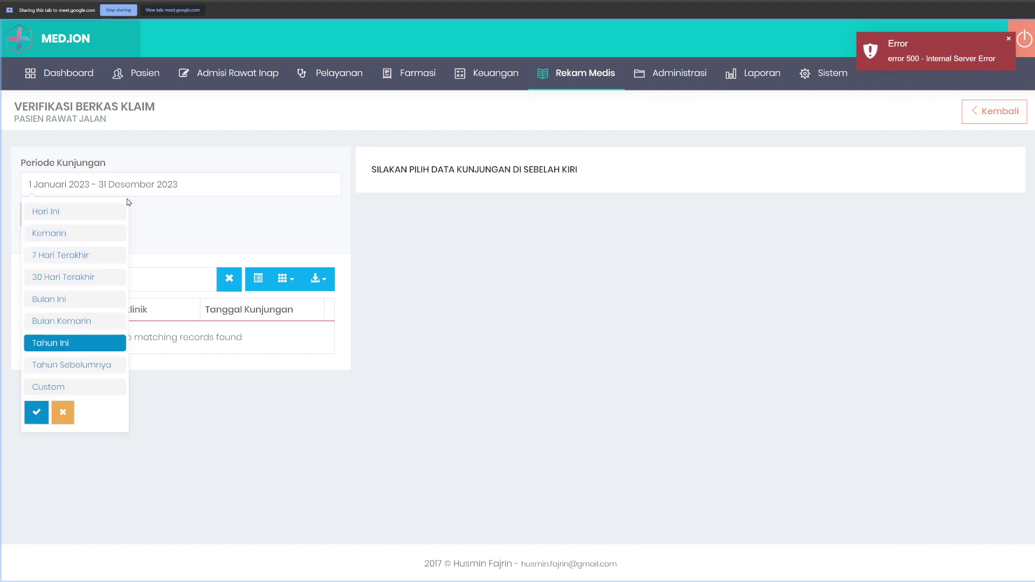
pyautogui.click(432, 244)
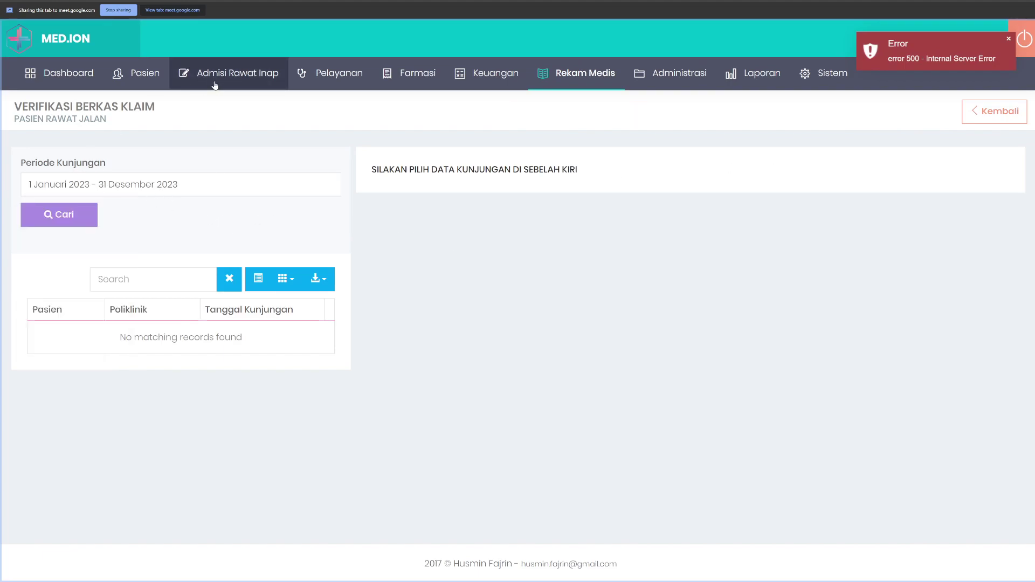
# Step: Dismiss the server error, reload the page and set the visit period to the last 30 days
pyautogui.click(575, 82)
pyautogui.moveTo(599, 130)
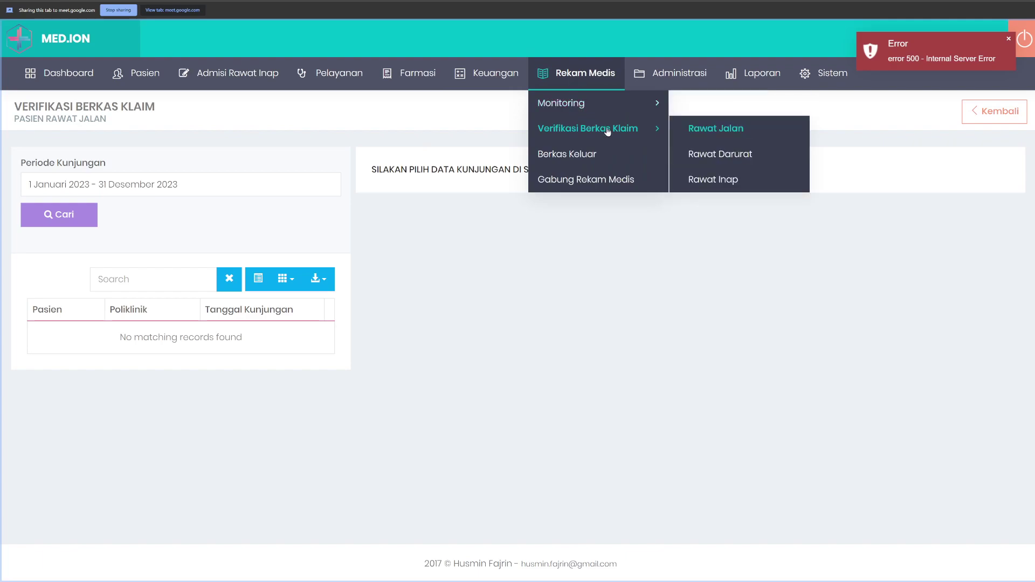
pyautogui.click(1008, 39)
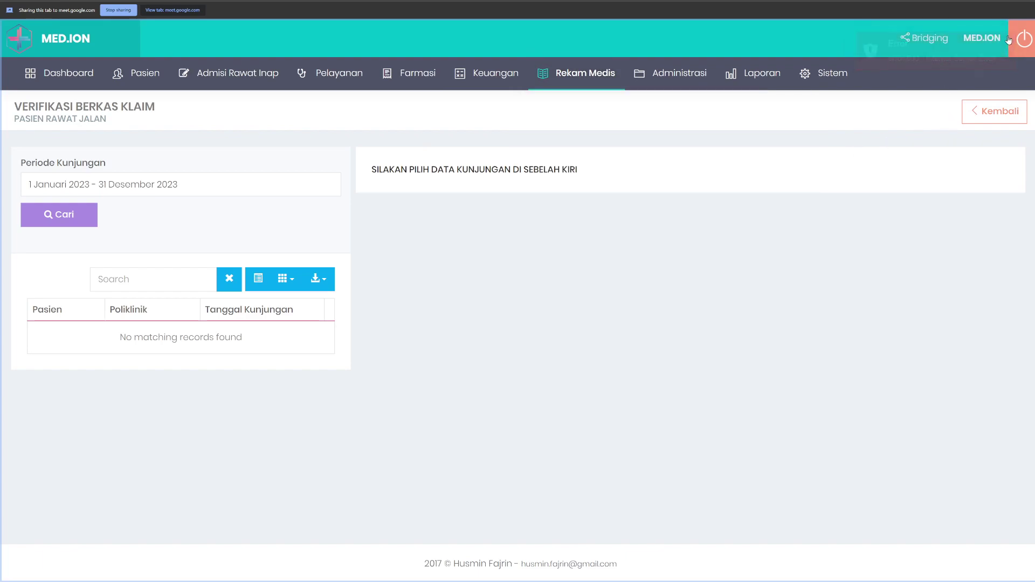
pyautogui.click(575, 75)
pyautogui.moveTo(610, 131)
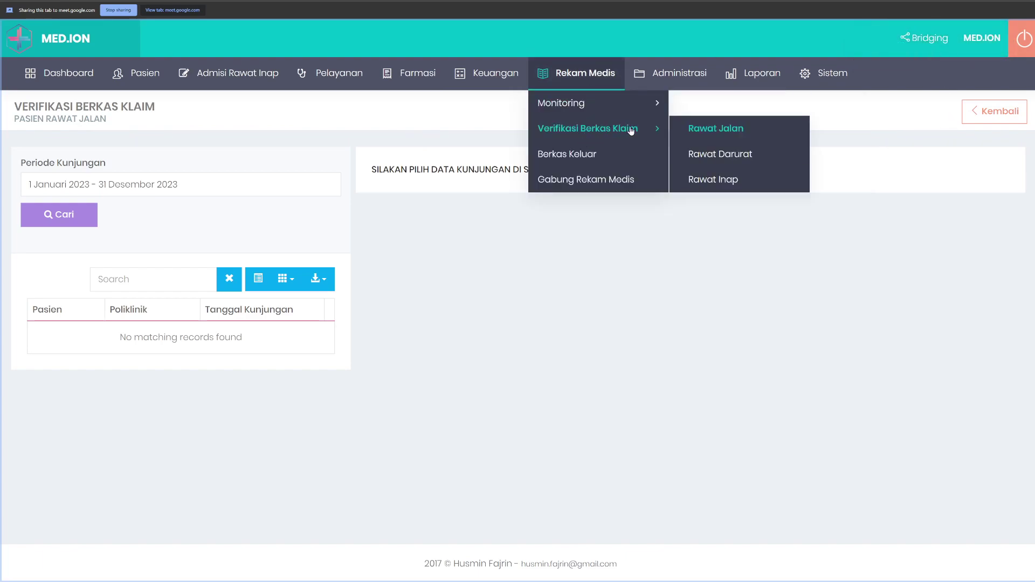
pyautogui.click(730, 130)
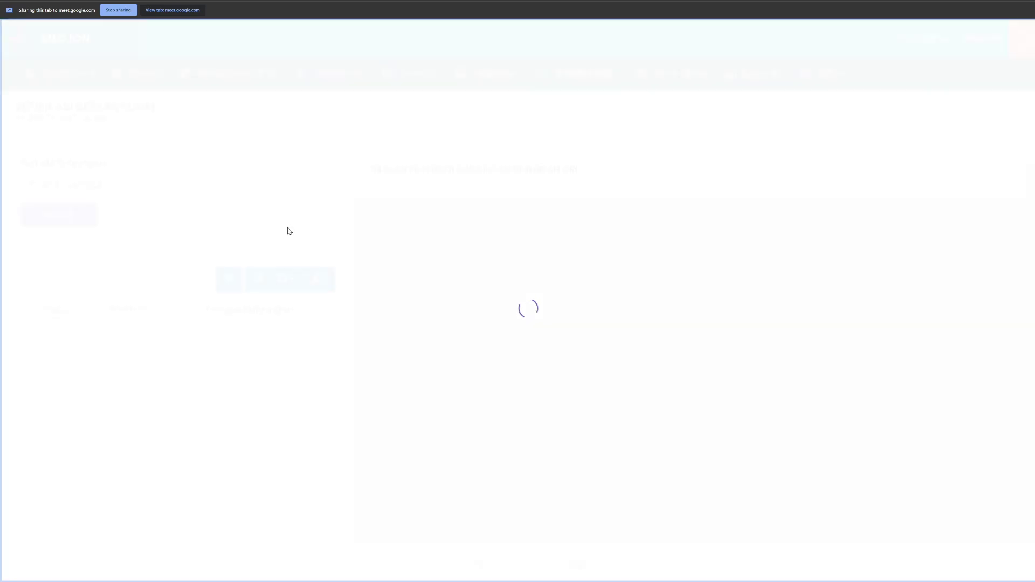
pyautogui.click(89, 186)
pyautogui.click(70, 278)
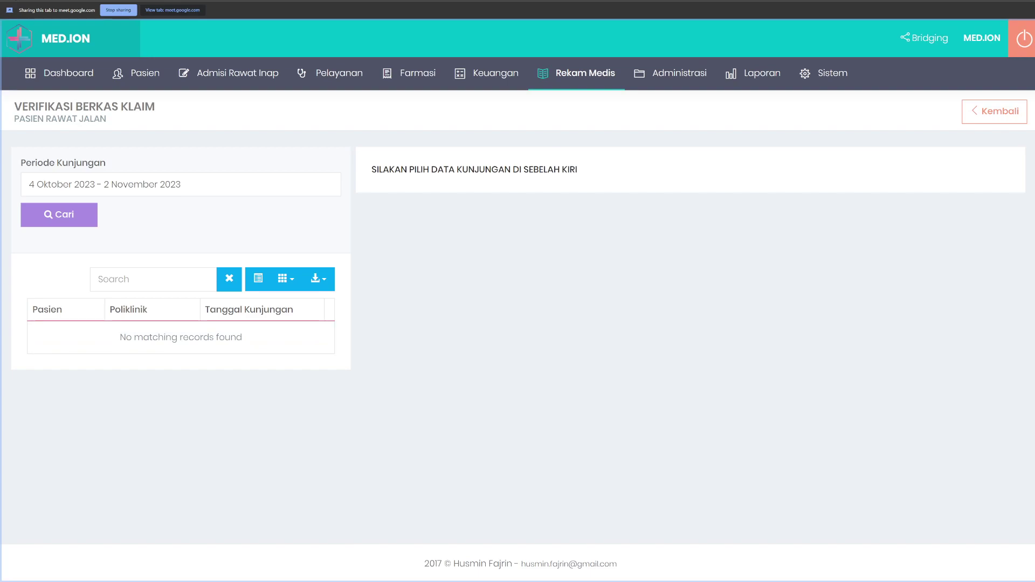
# Step: Go back to the patient's Klaim BPJS resume, then log out of MED.ION
pyautogui.click(69, 210)
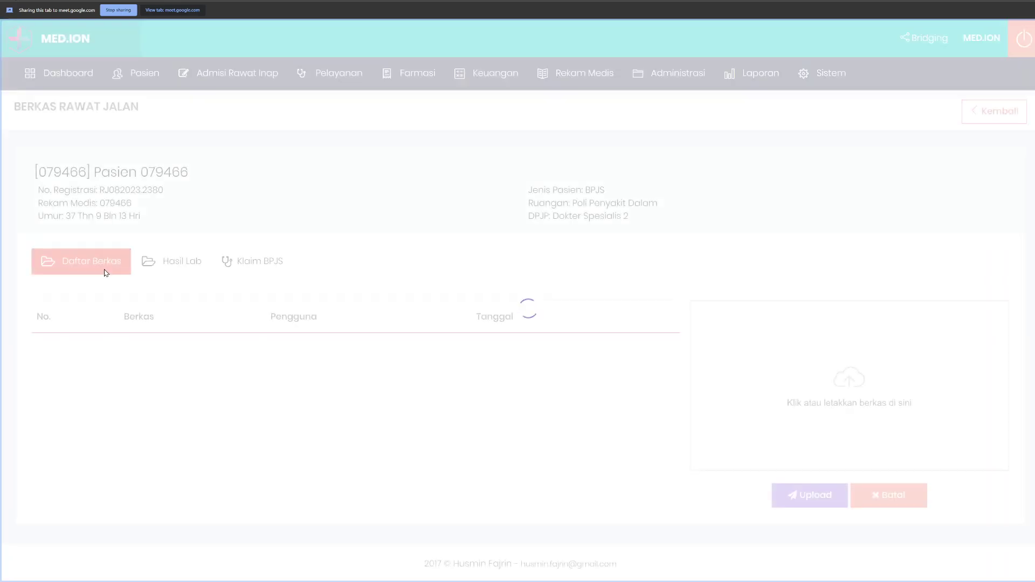
pyautogui.click(253, 261)
pyautogui.scroll(-2, 134, 377)
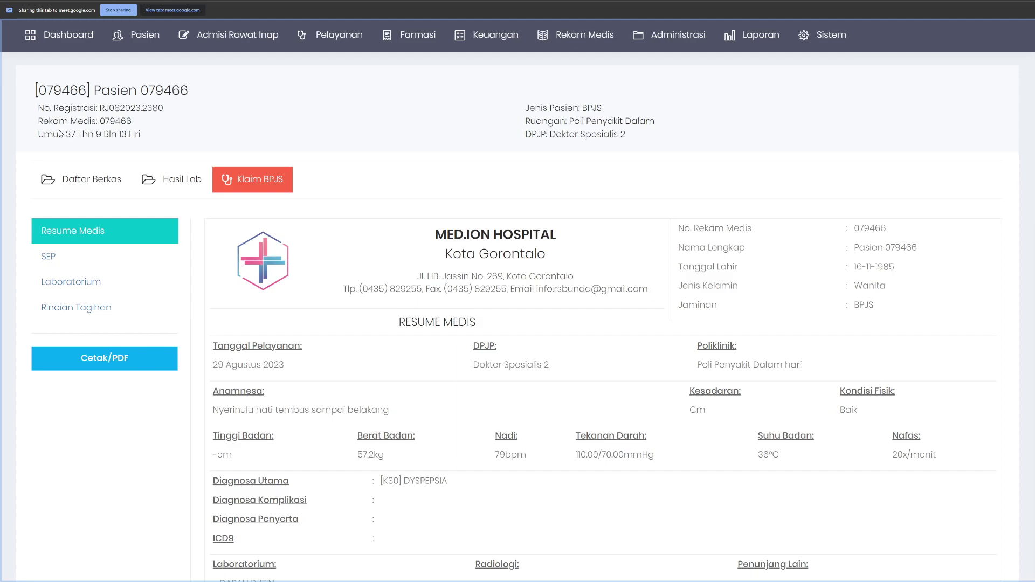
pyautogui.moveTo(576, 34)
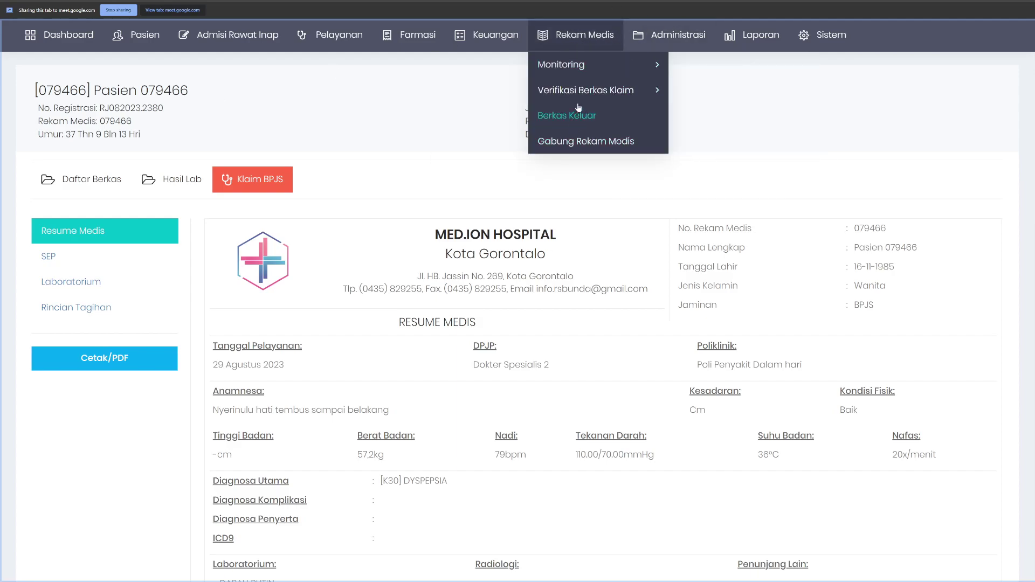
pyautogui.moveTo(580, 103)
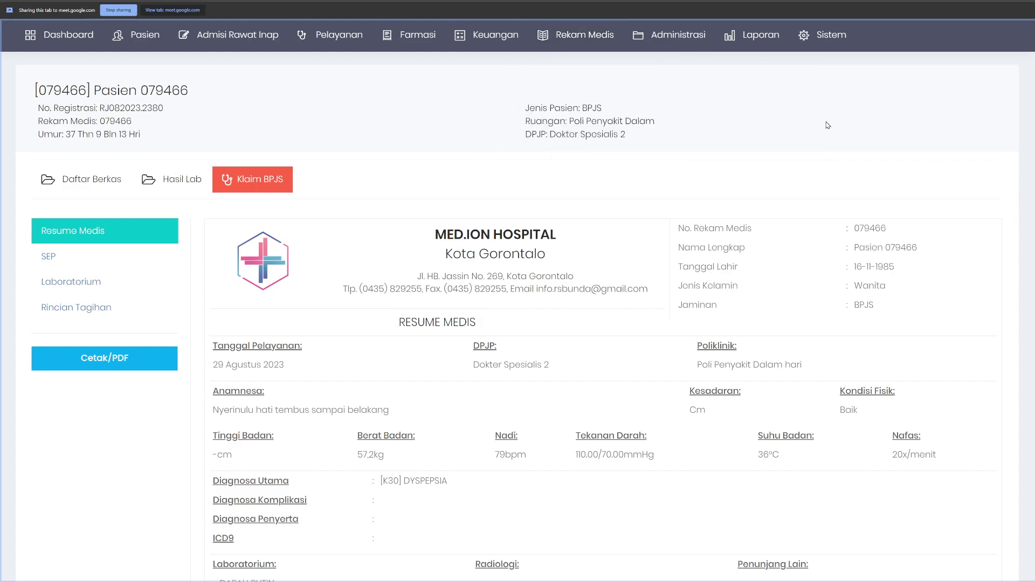
pyautogui.scroll(2, 825, 124)
pyautogui.click(1018, 38)
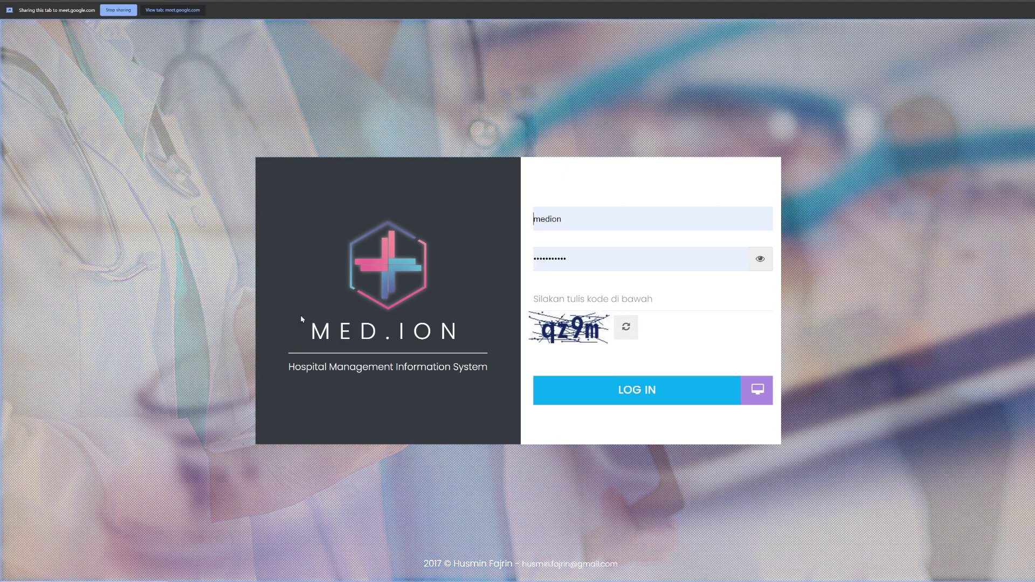
# Step: Enter the captcha code and sign in as administrator
pyautogui.click(543, 297)
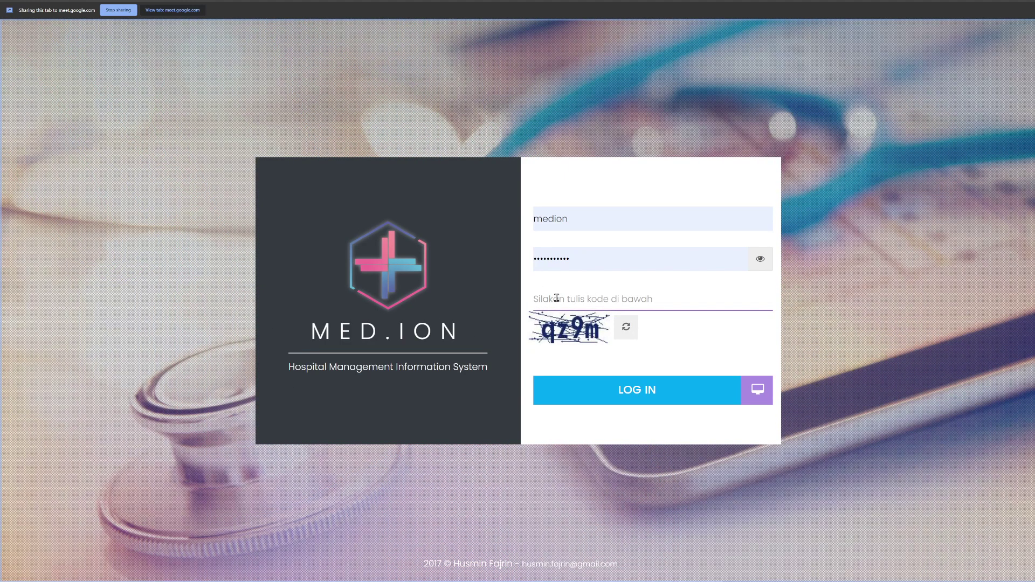
pyautogui.write('qz9m')
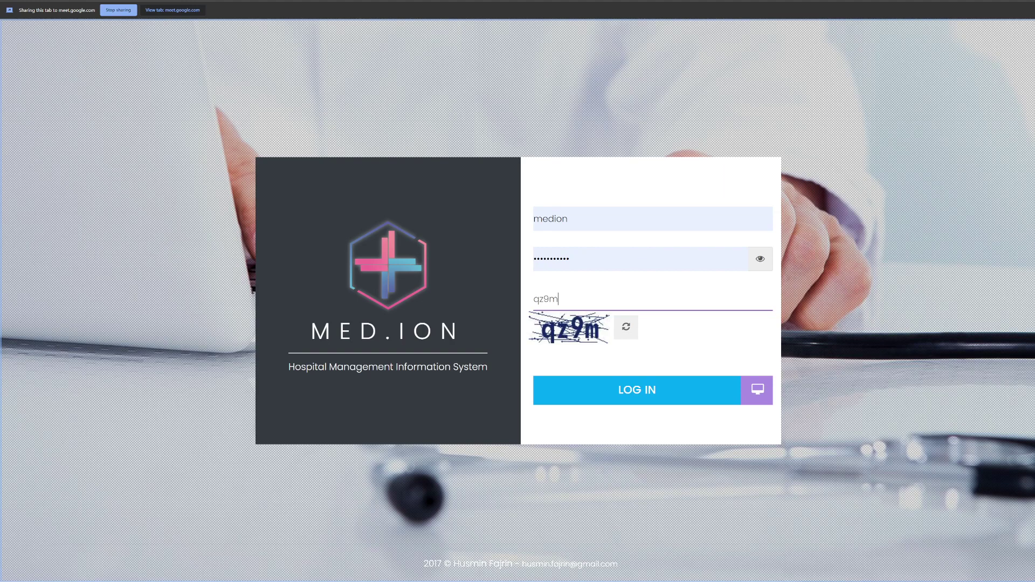
pyautogui.press('Return')
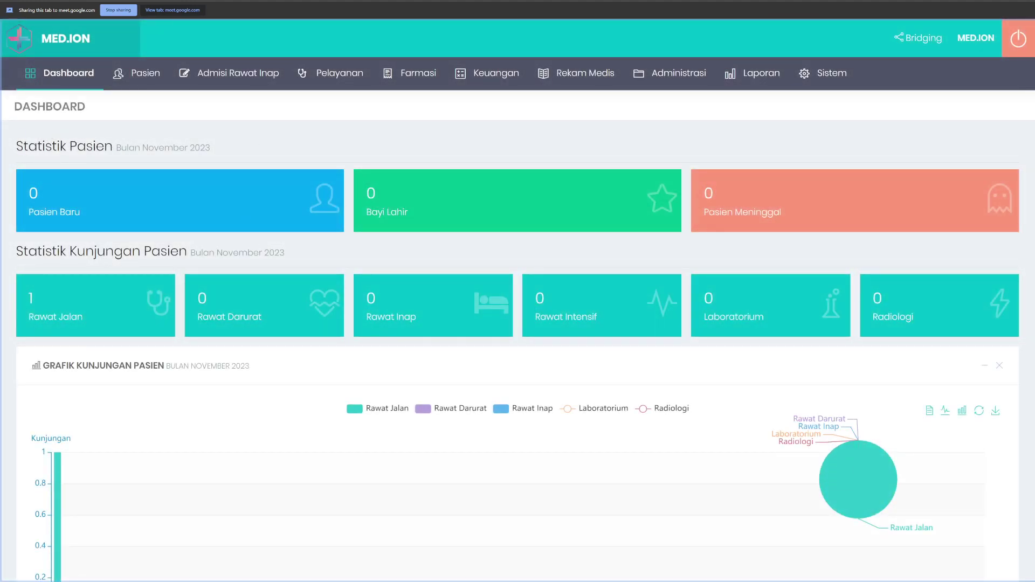
# Step: Filter the Pengguna user list by 'rekam' to show the two Rekam Medis accounts, then sign out
pyautogui.moveTo(823, 73)
pyautogui.moveTo(846, 184)
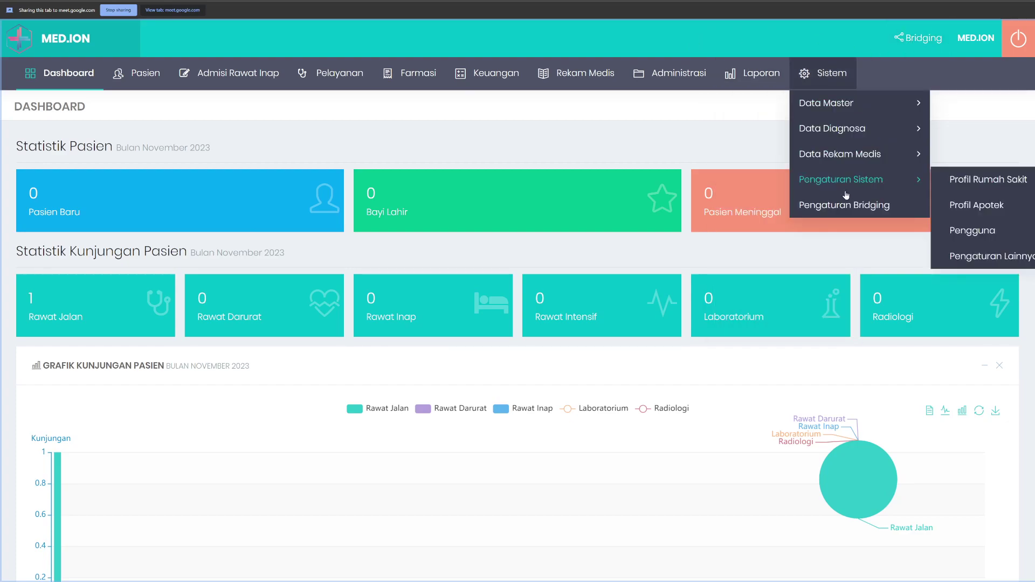
pyautogui.click(968, 230)
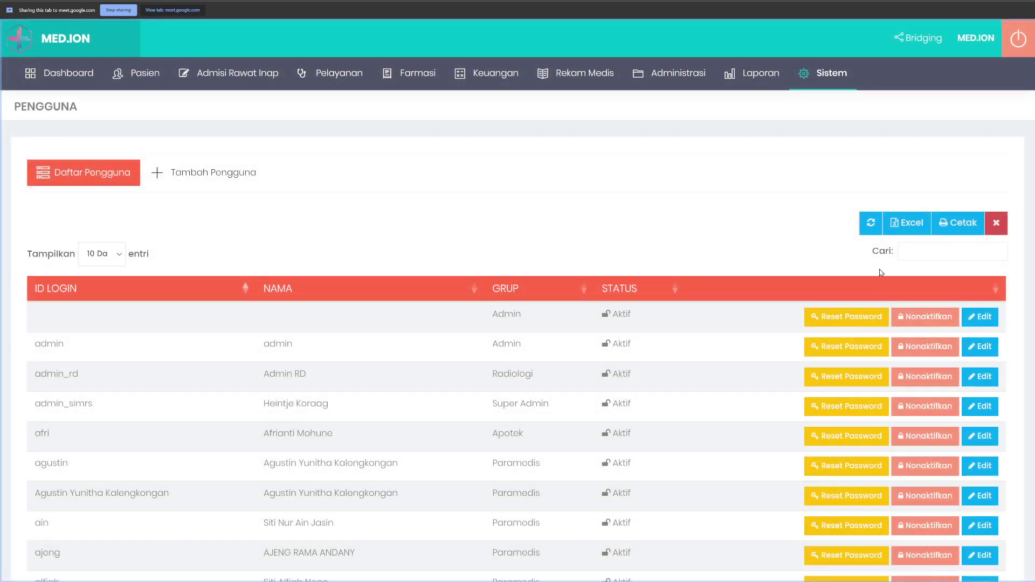
pyautogui.click(935, 252)
pyautogui.write('rekam')
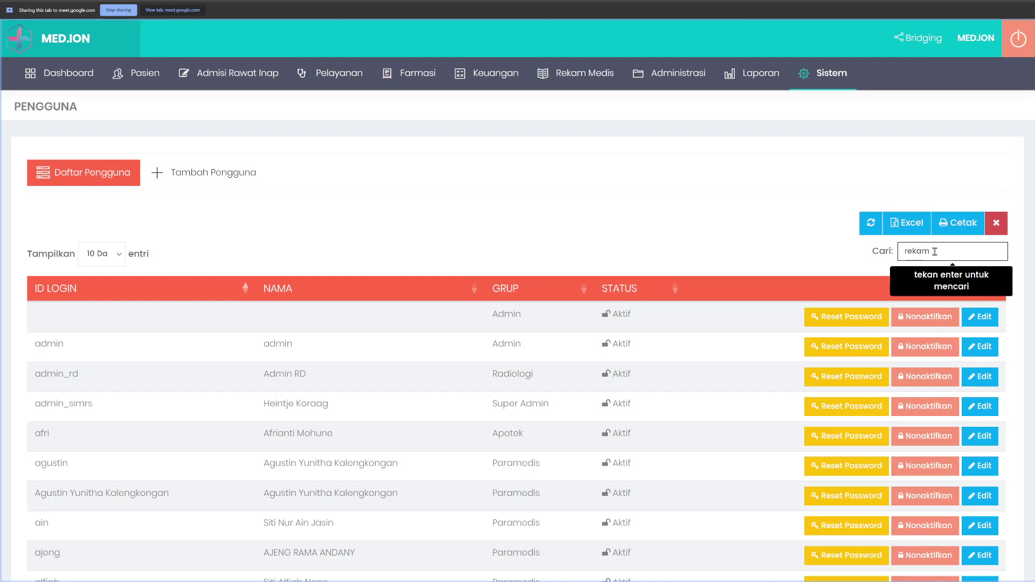
pyautogui.press('Return')
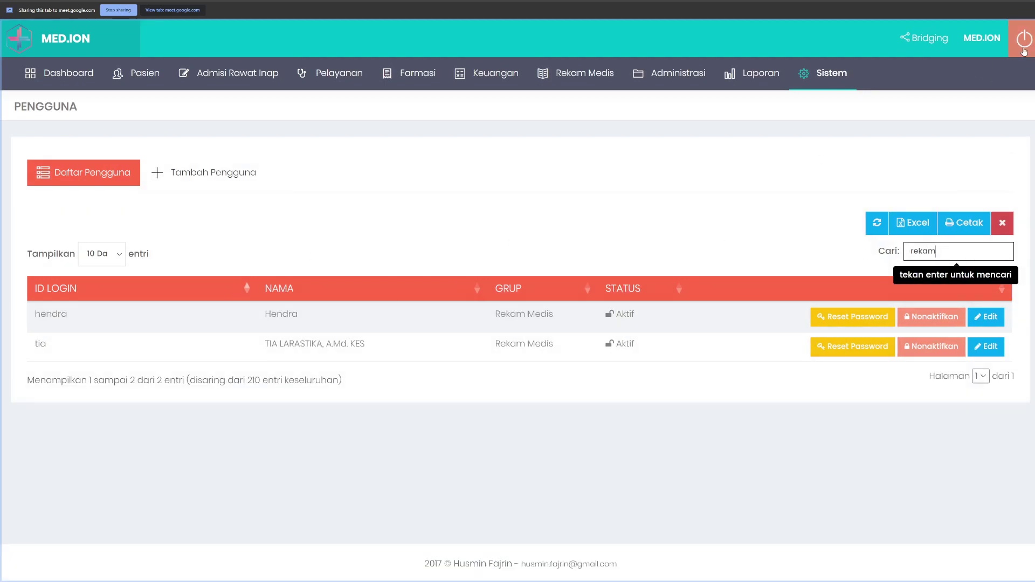
pyautogui.click(1024, 51)
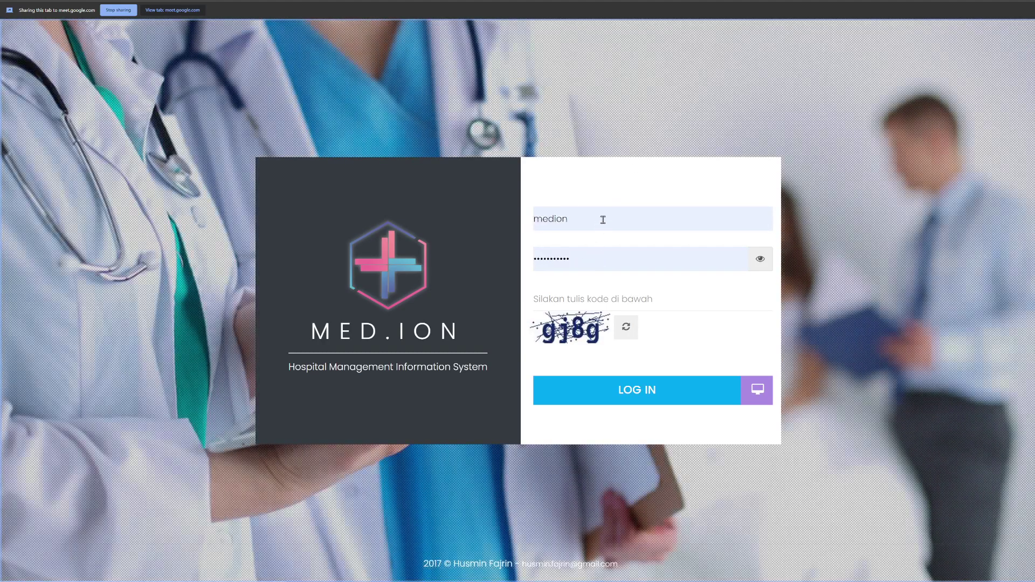
# Step: Log in as the medical-records user with username, password and captcha, dismissing the breach warning
pyautogui.doubleClick(603, 219)
pyautogui.write('hendra')
pyautogui.press('Tab')
pyautogui.write('****')
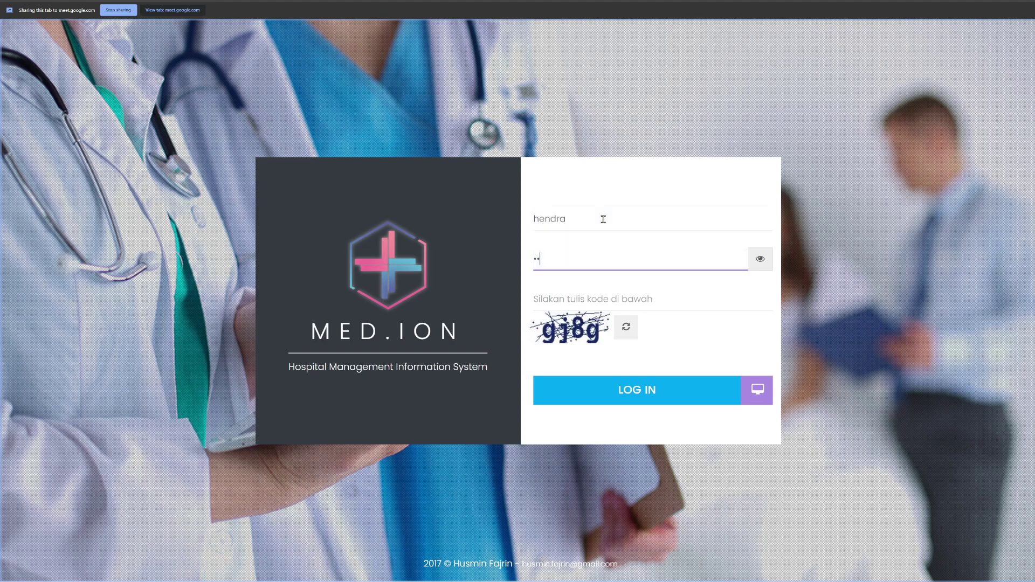
pyautogui.write('**')
pyautogui.press('Tab')
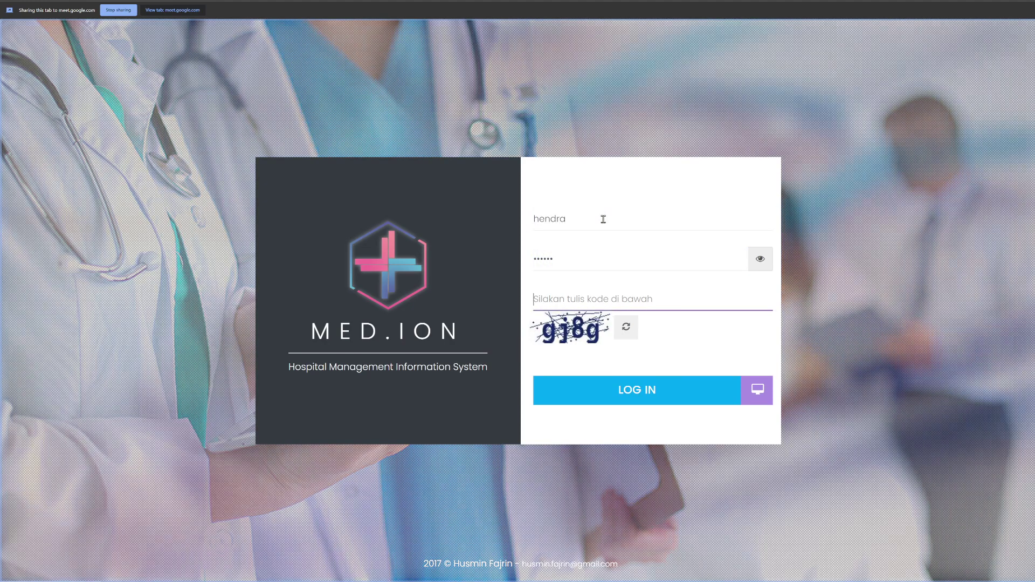
pyautogui.write('gj898')
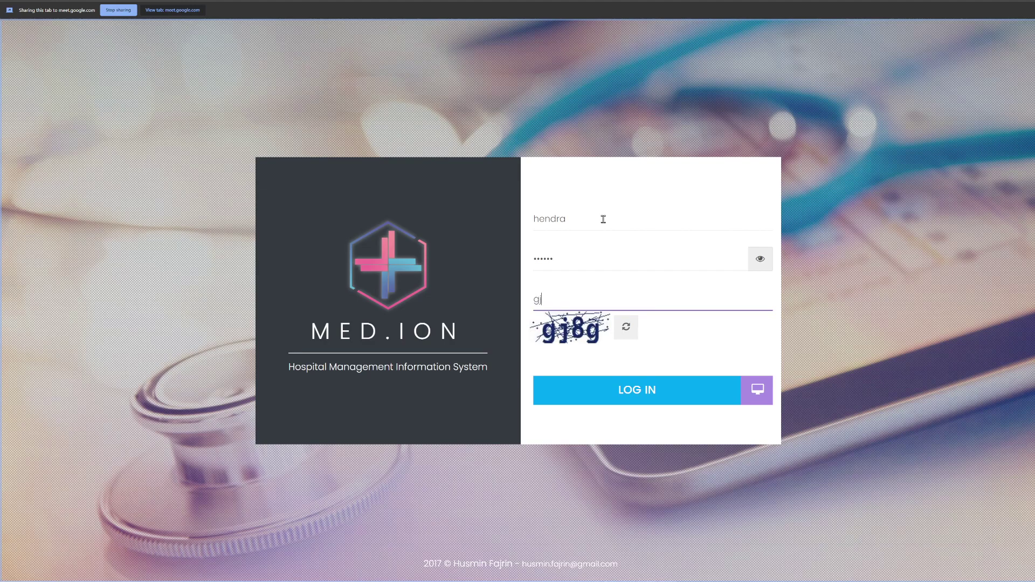
pyautogui.press('BackSpace')
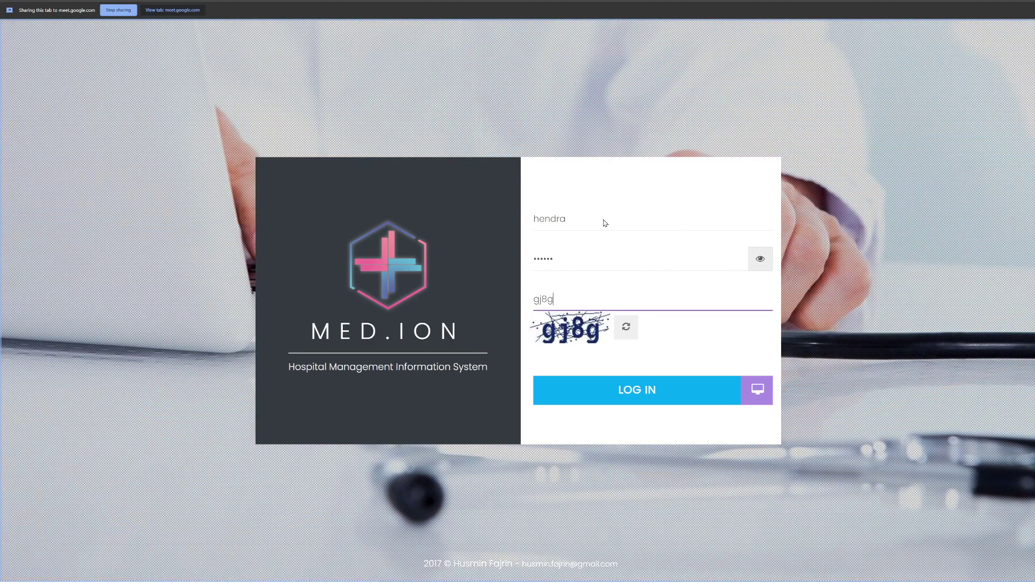
pyautogui.press('Return')
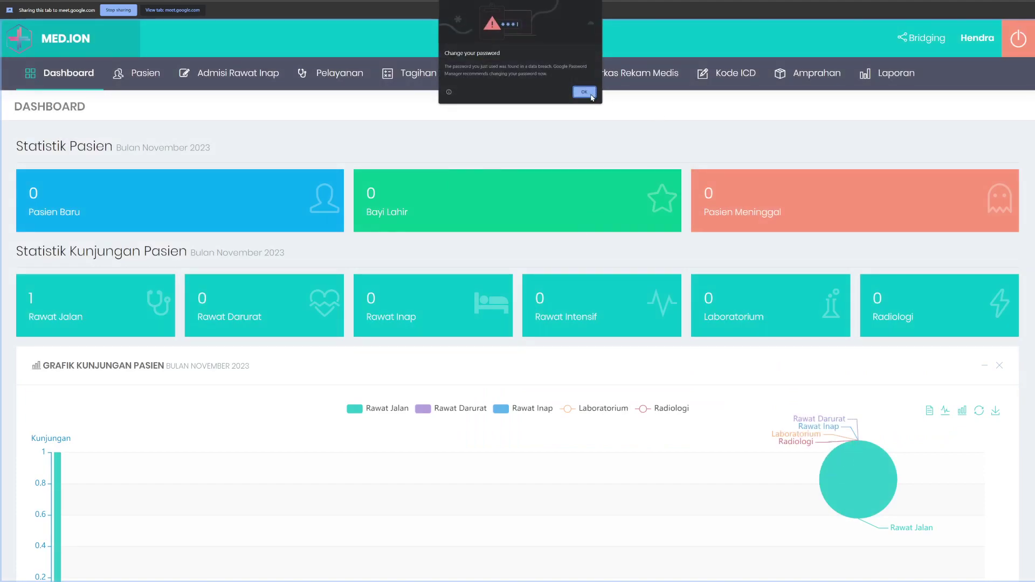
pyautogui.click(591, 98)
# Step: Open Monitoring > Rawat Jalan and look over the outpatient data-completeness list
pyautogui.click(517, 73)
pyautogui.moveTo(517, 74)
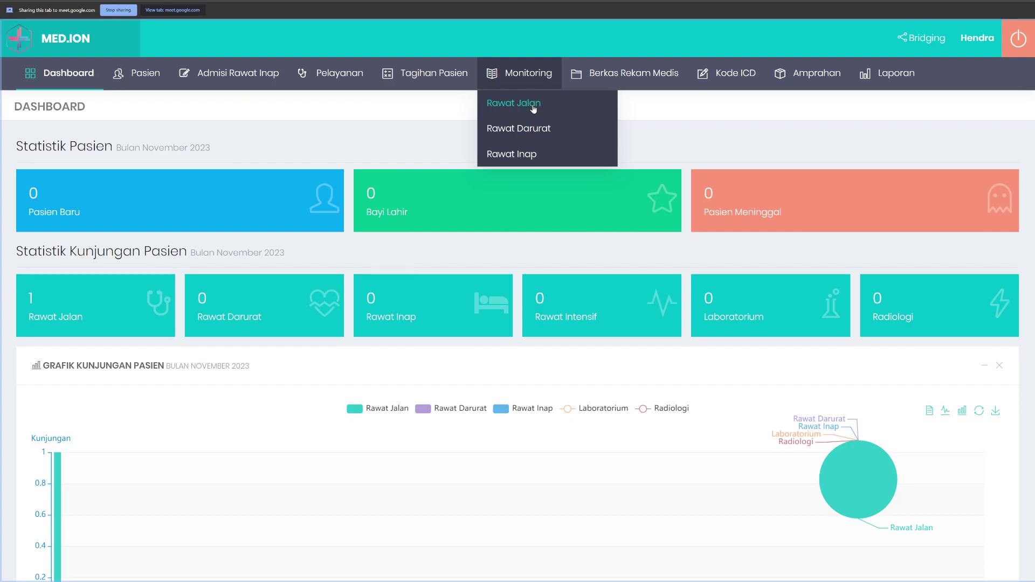
pyautogui.click(525, 103)
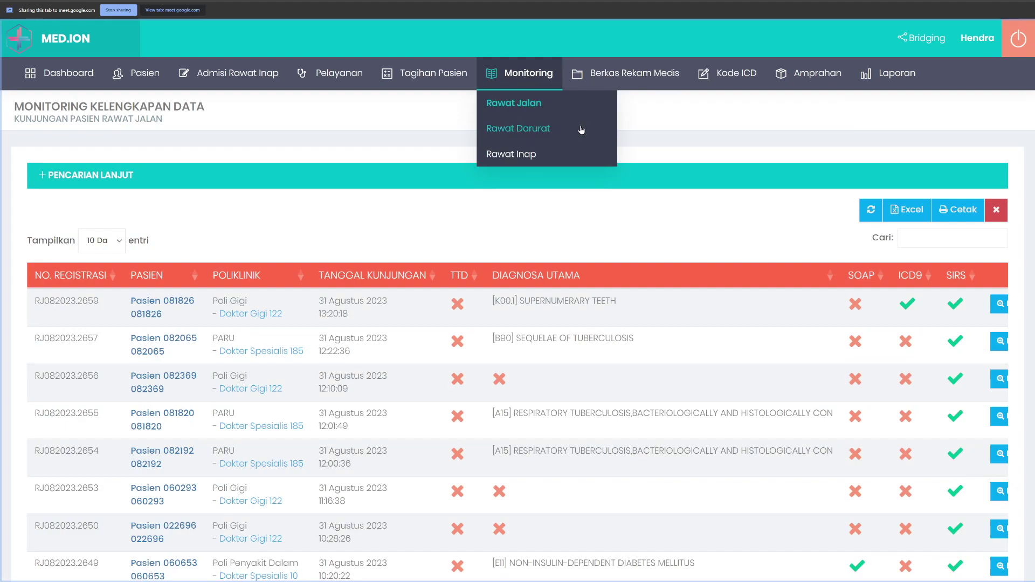
pyautogui.scroll(-5, 550, 140)
pyautogui.scroll(5, 550, 140)
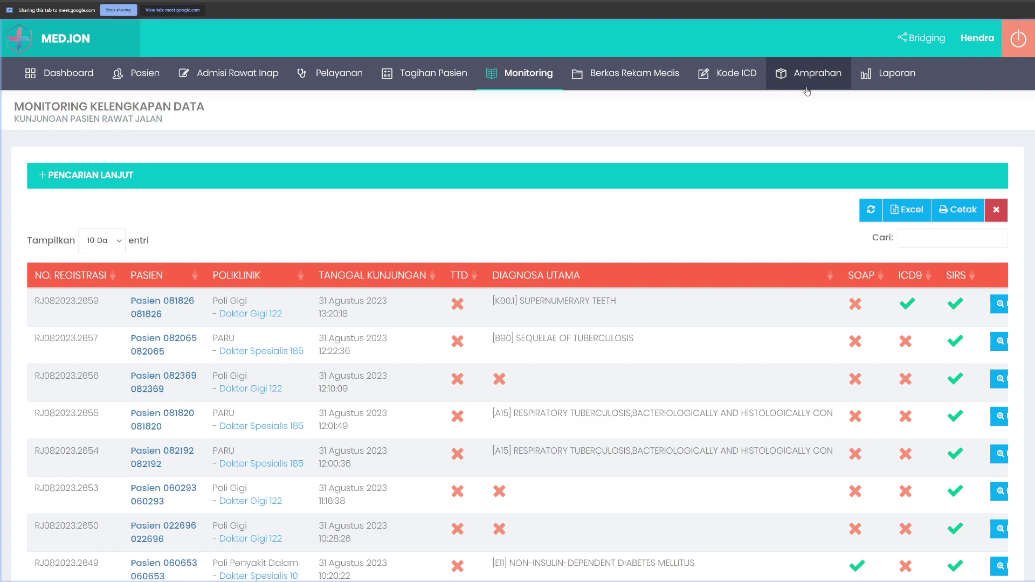
pyautogui.moveTo(598, 86)
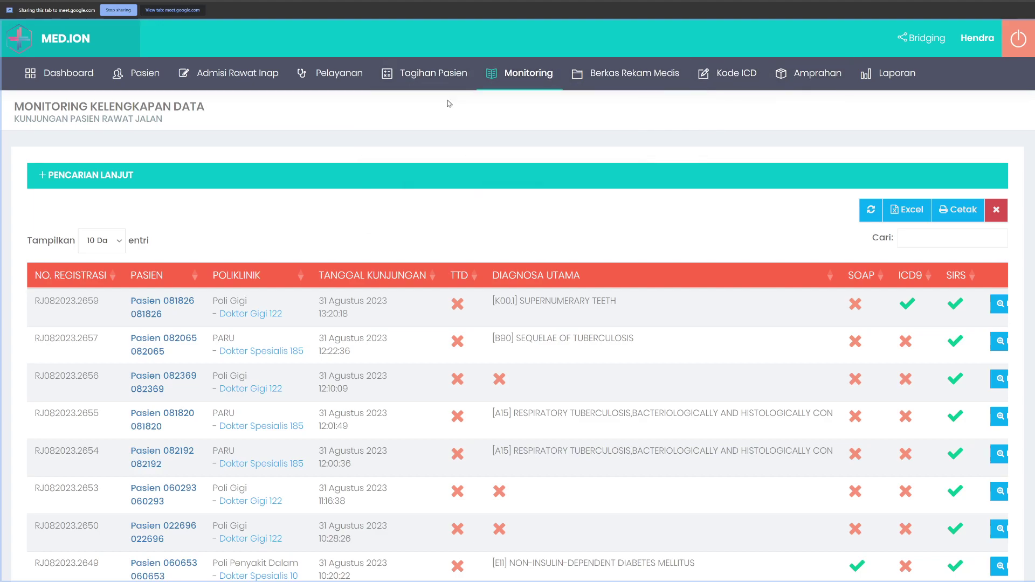
# Step: Sign out of the medical-records account and log back in as administrator using the captcha code
pyautogui.click(1018, 38)
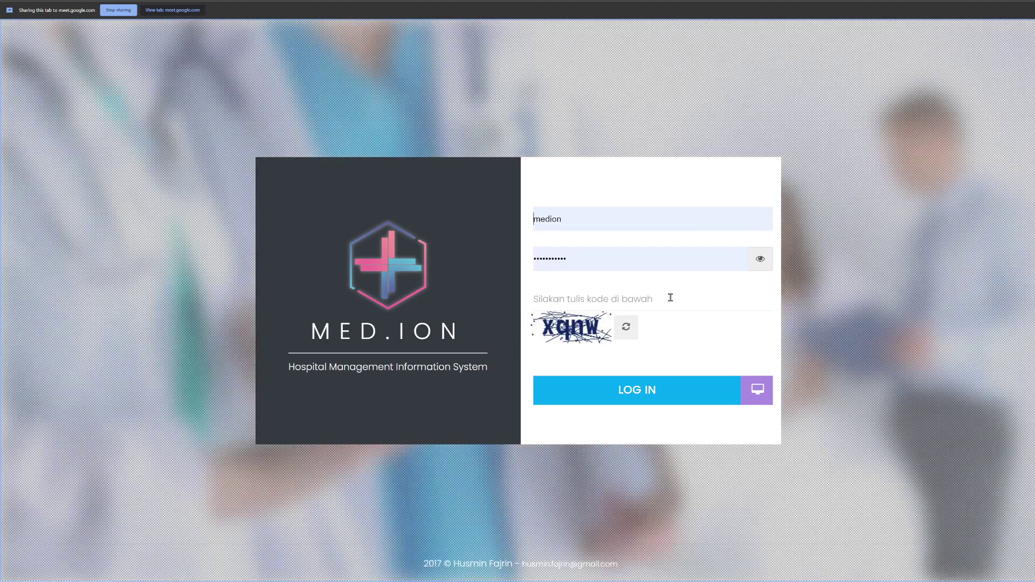
pyautogui.click(580, 293)
pyautogui.write('xqnw')
pyautogui.press('Return')
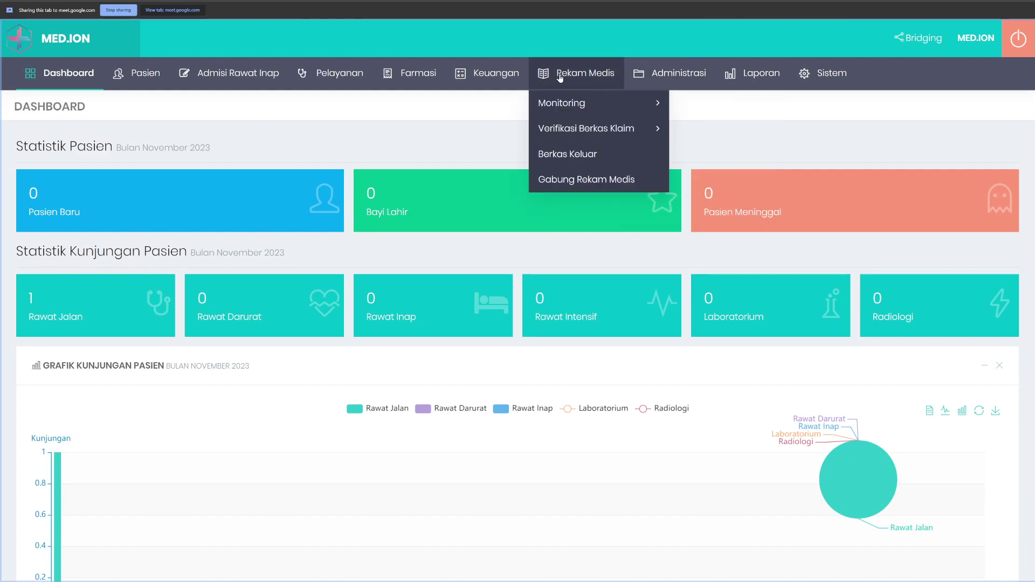
pyautogui.moveTo(347, 74)
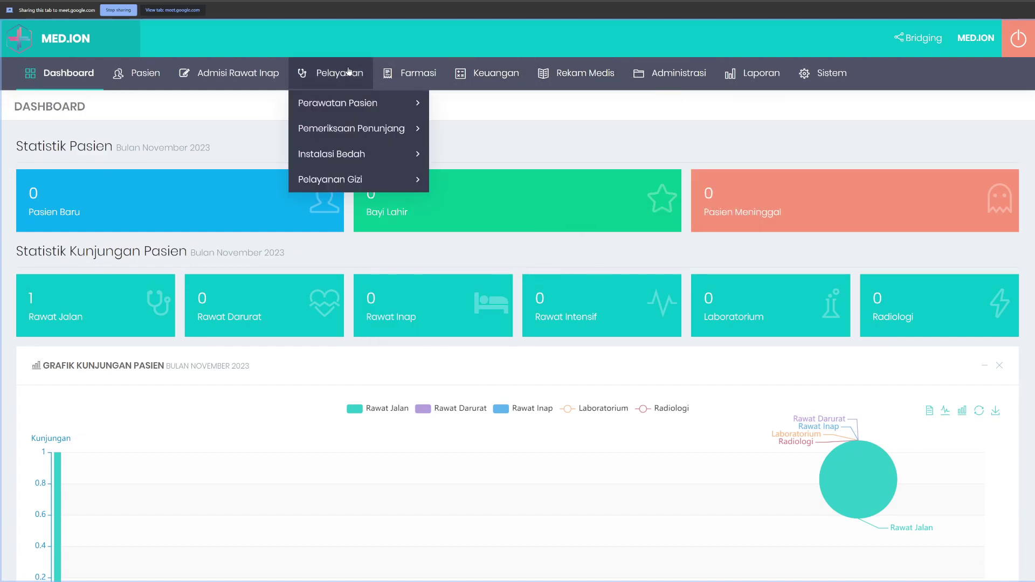
pyautogui.moveTo(345, 102)
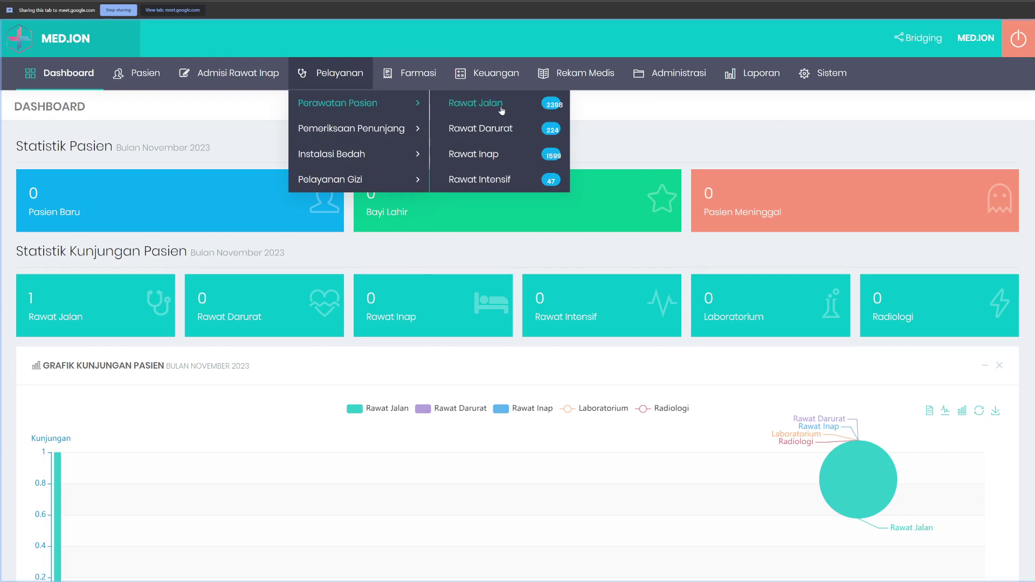
# Step: View the Rawat Jalan visit list zoomed in, then the Pelaporan SIRS page, and open a new tab
pyautogui.click(517, 185)
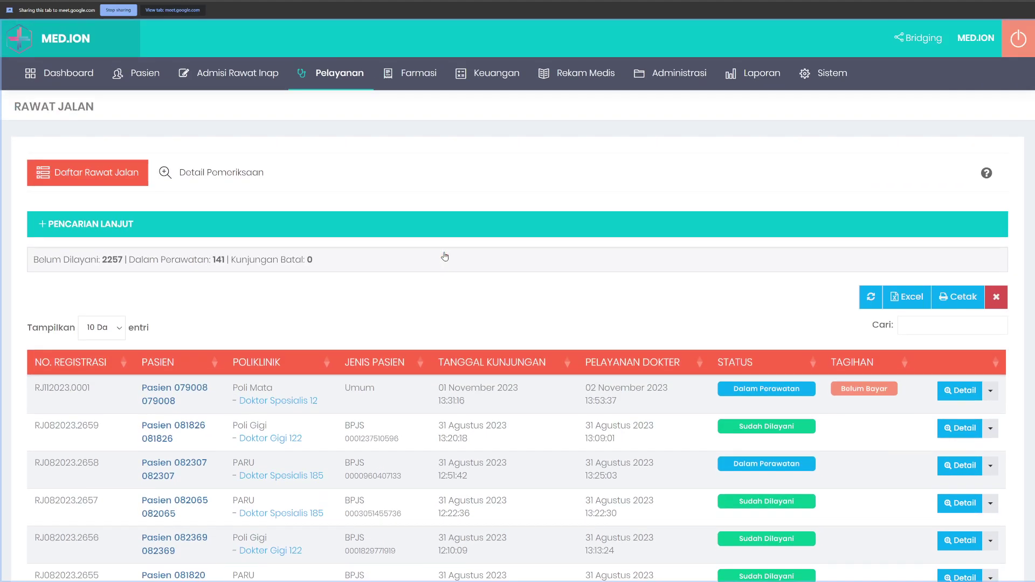
pyautogui.hotkey('ctrl', '+')
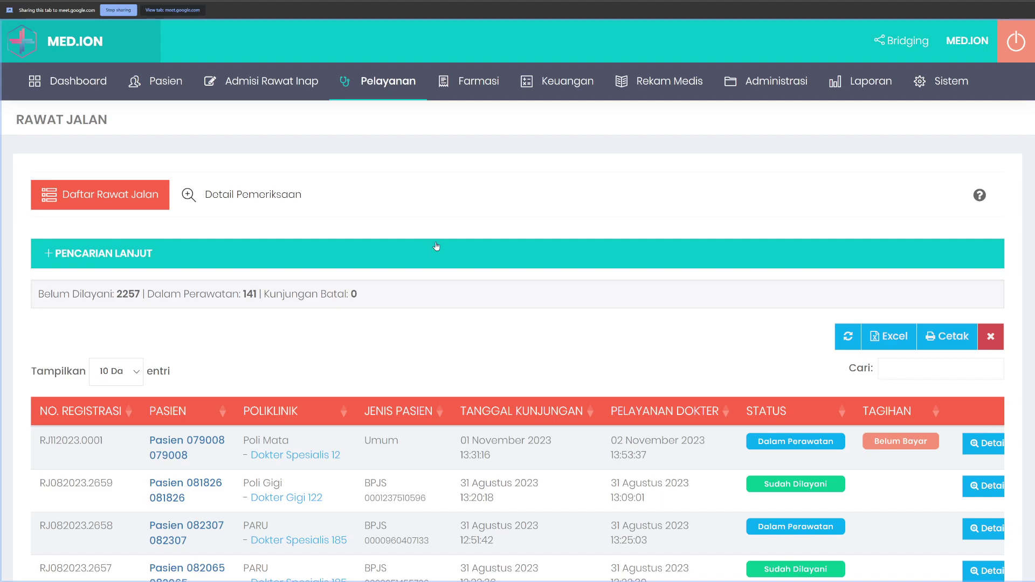
pyautogui.moveTo(841, 89)
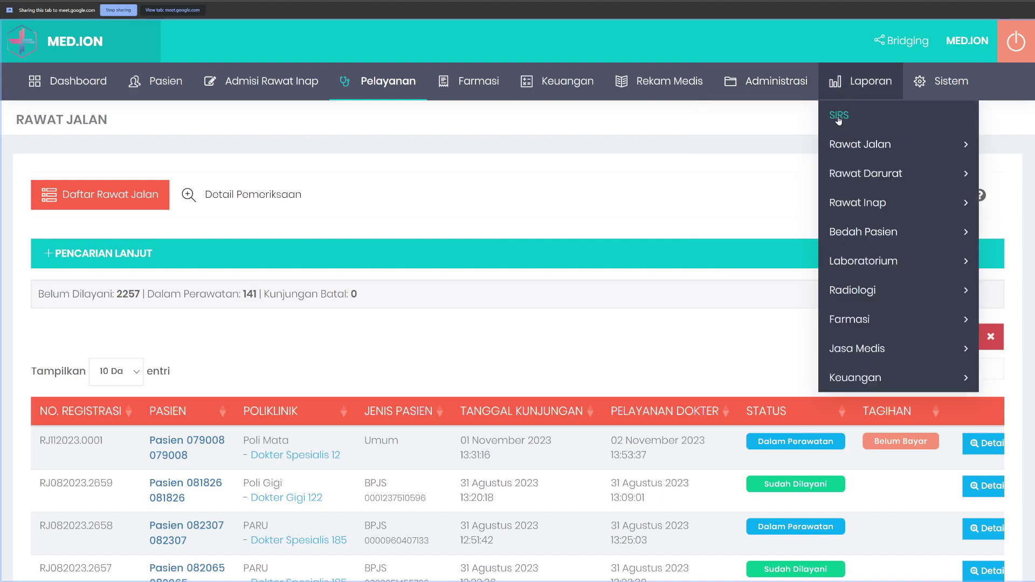
pyautogui.click(838, 117)
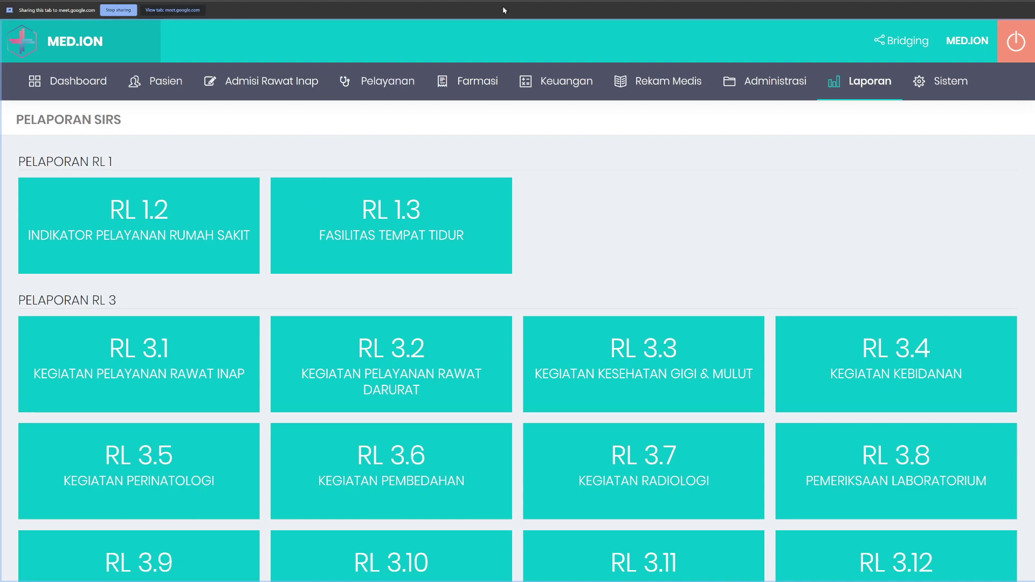
pyautogui.hotkey('ctrl', 't')
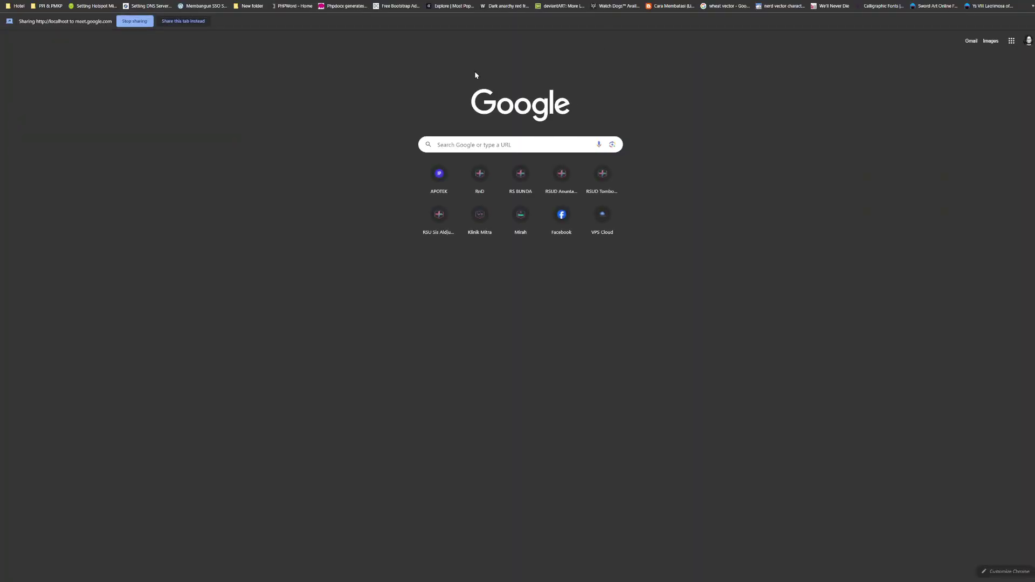
# Step: Load simrs.rsbapalu.com in the new tab to reach the MED.ION login page
pyautogui.write('simrs.rsbapalu.com')
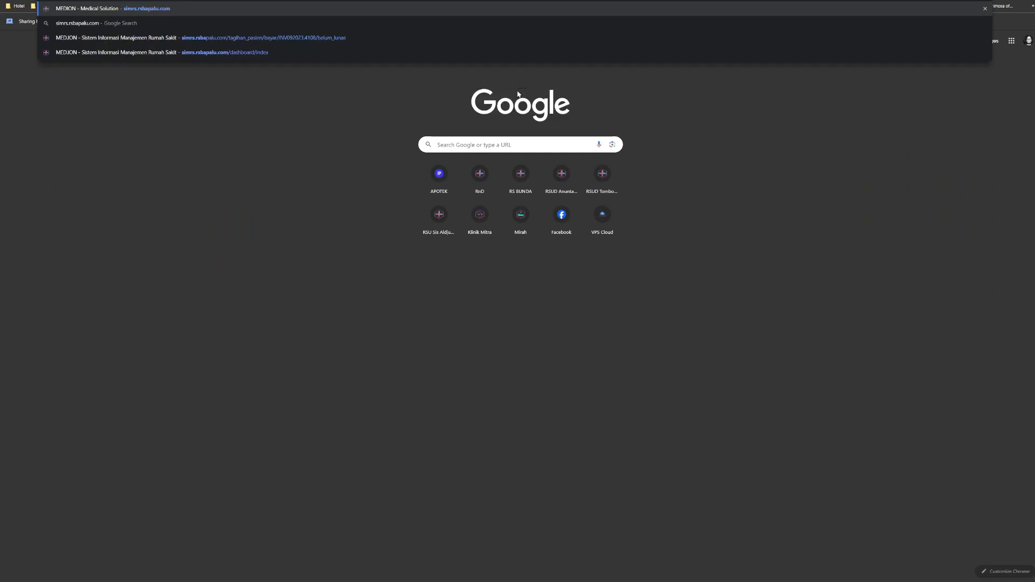
pyautogui.press('Return')
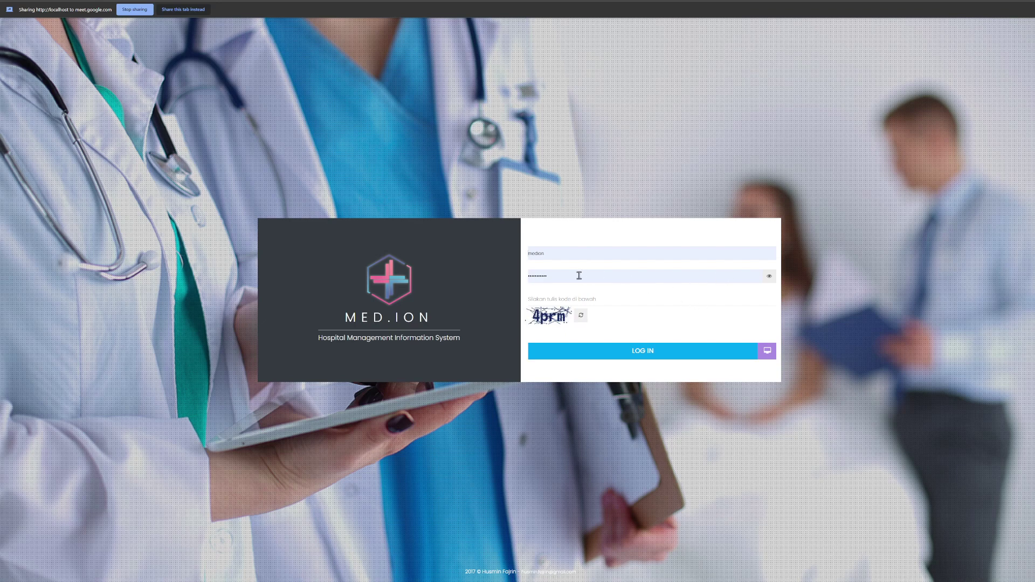
# Step: Log in from the new tab with the captcha code and go to the Dashboard
pyautogui.click(573, 301)
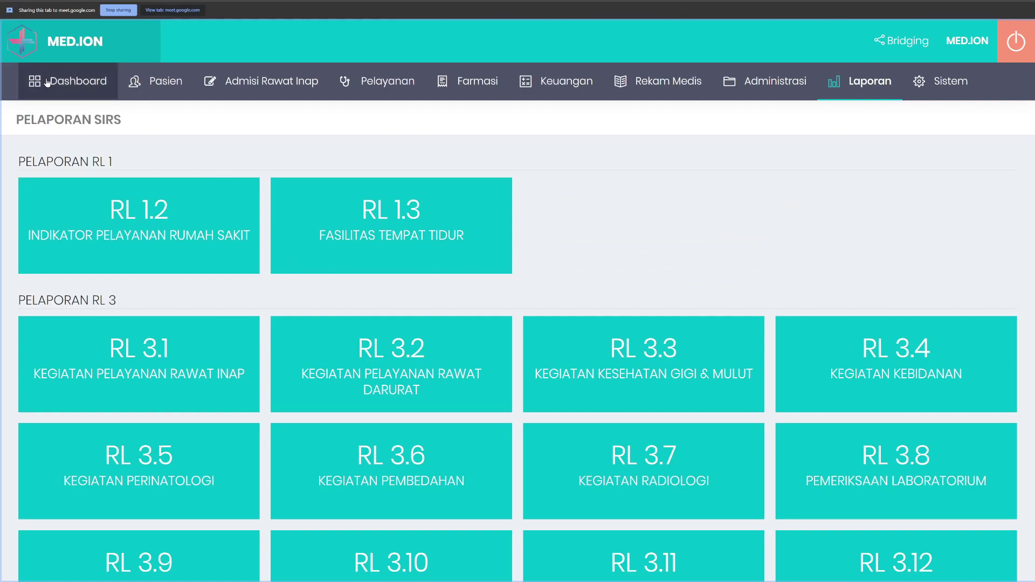
pyautogui.click(67, 81)
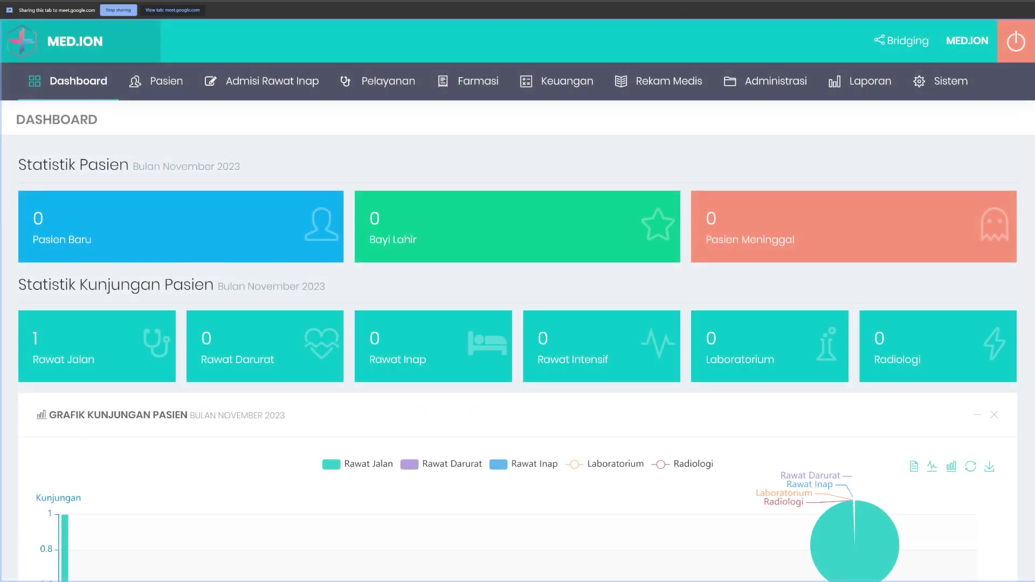